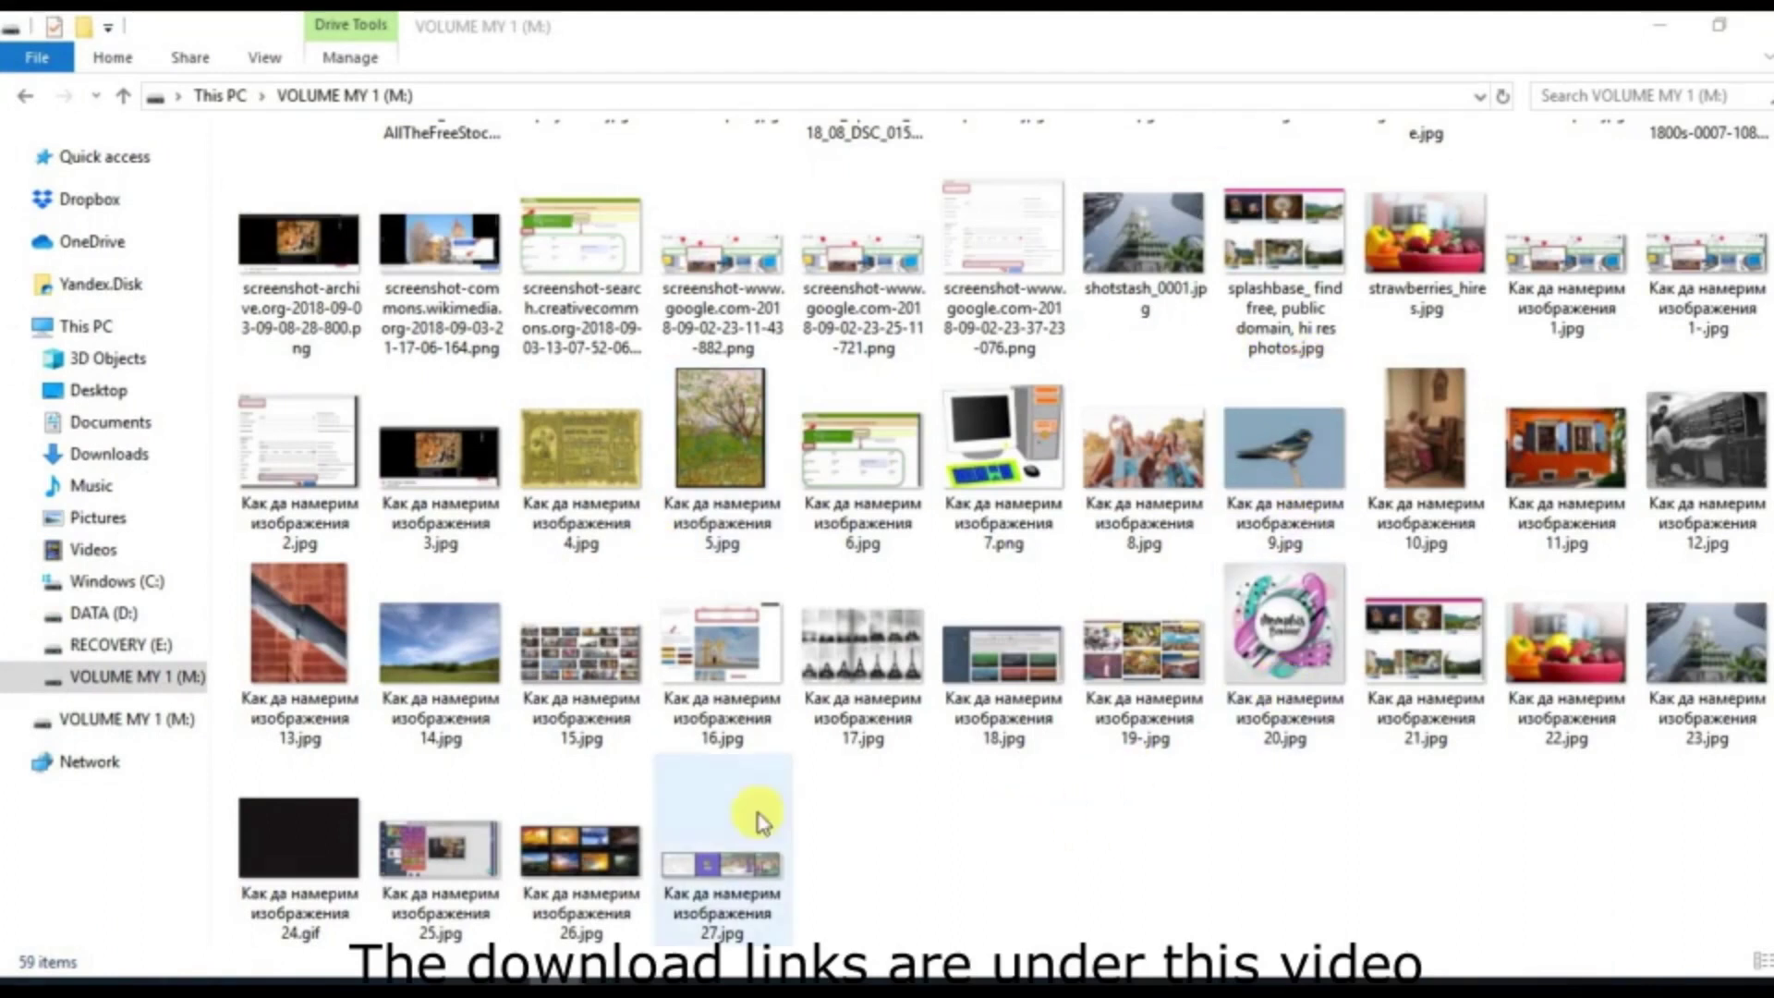
# Step: Quick-format the USB drive VOLUME MY 1 (M:) as FAT32 even though it is in use, then close the format dialog
pyautogui.rightClick(118, 719)
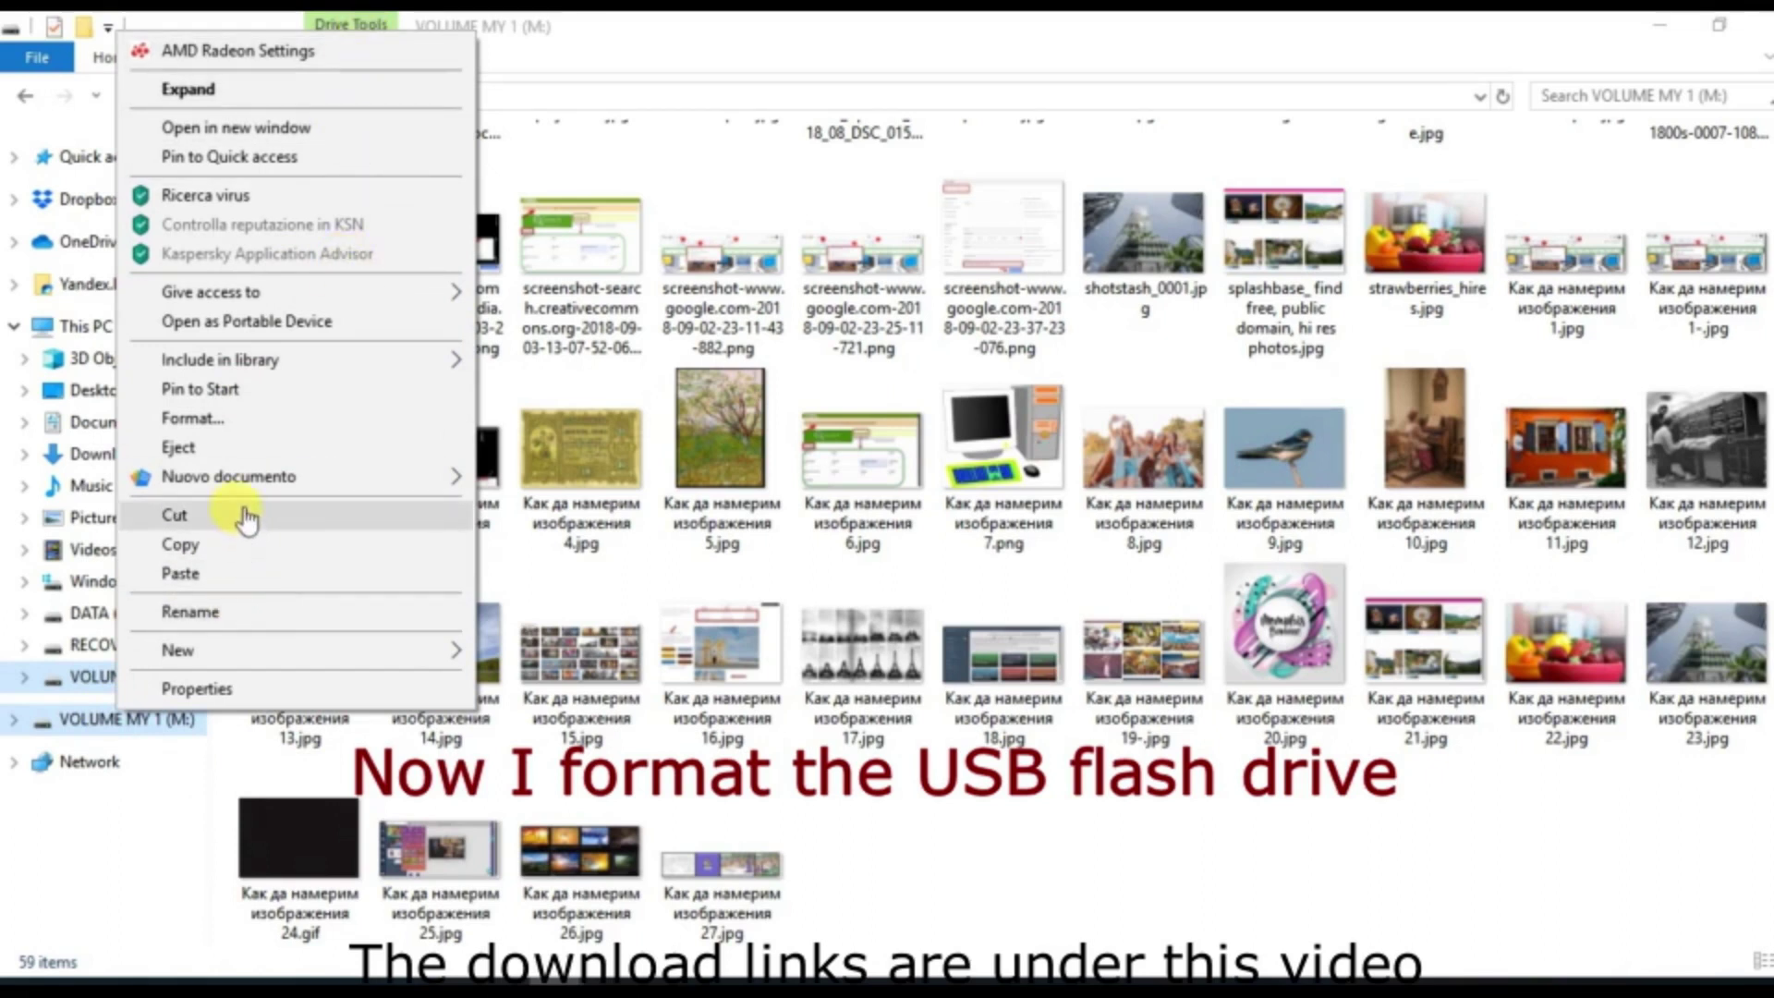
pyautogui.click(219, 420)
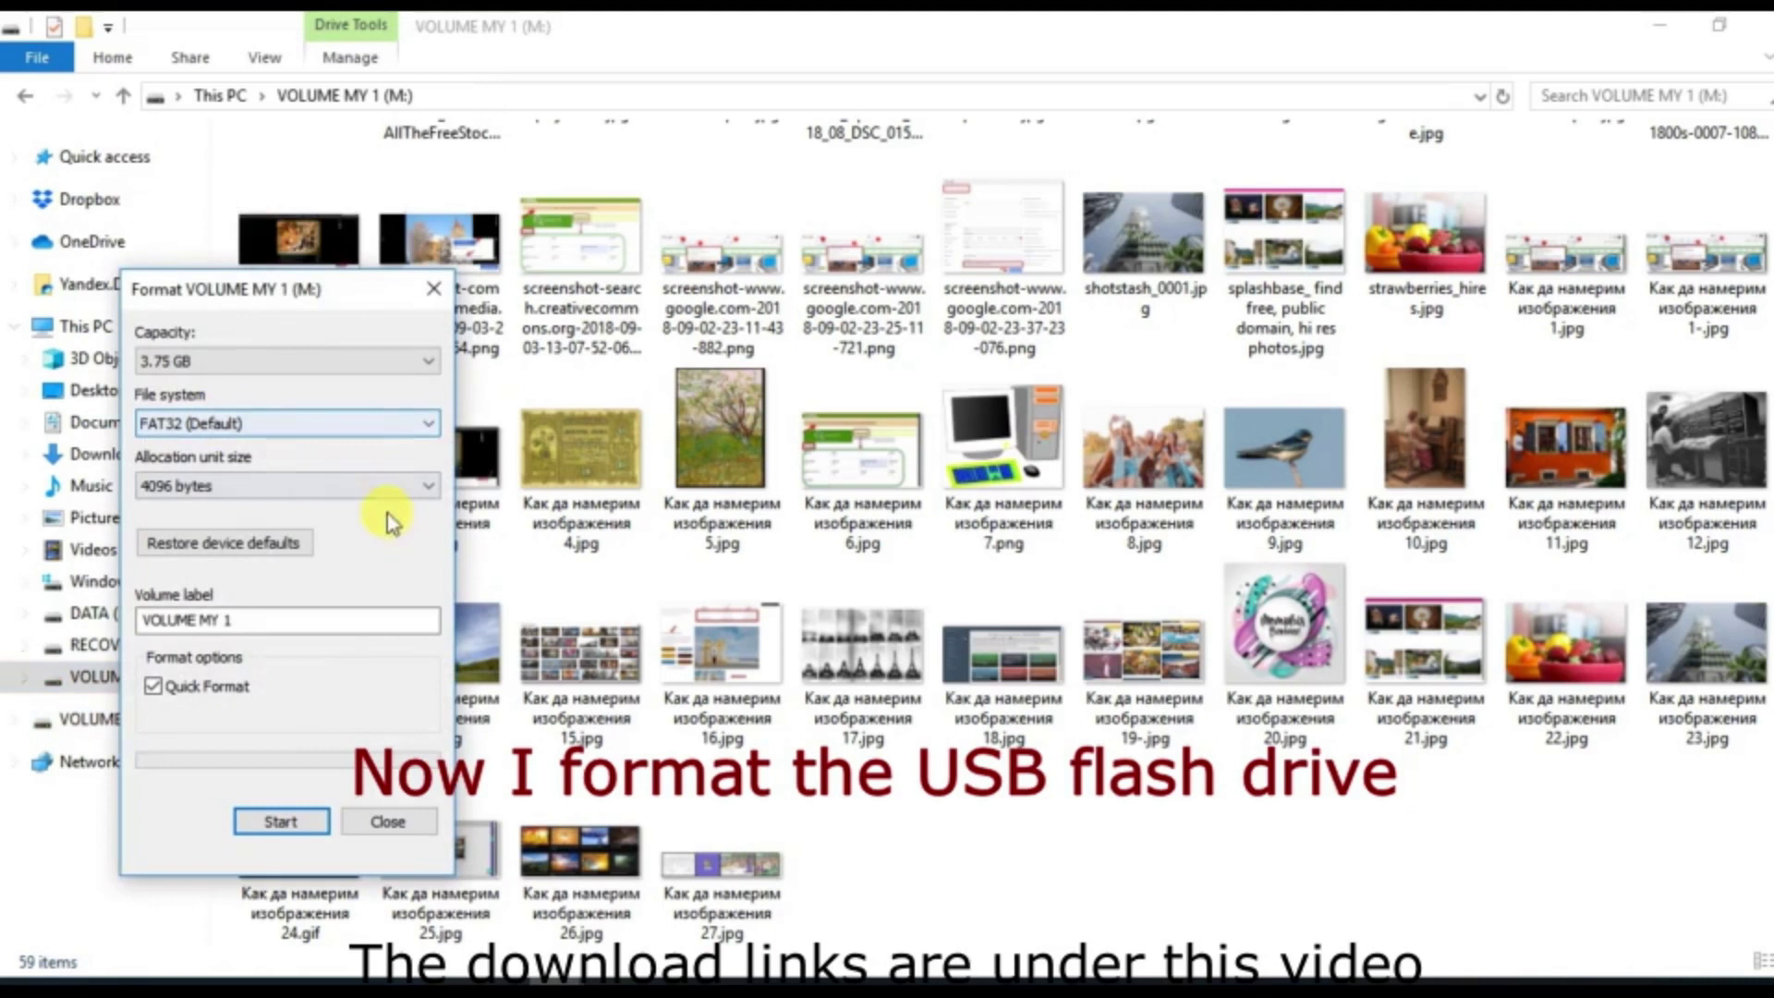
pyautogui.click(282, 823)
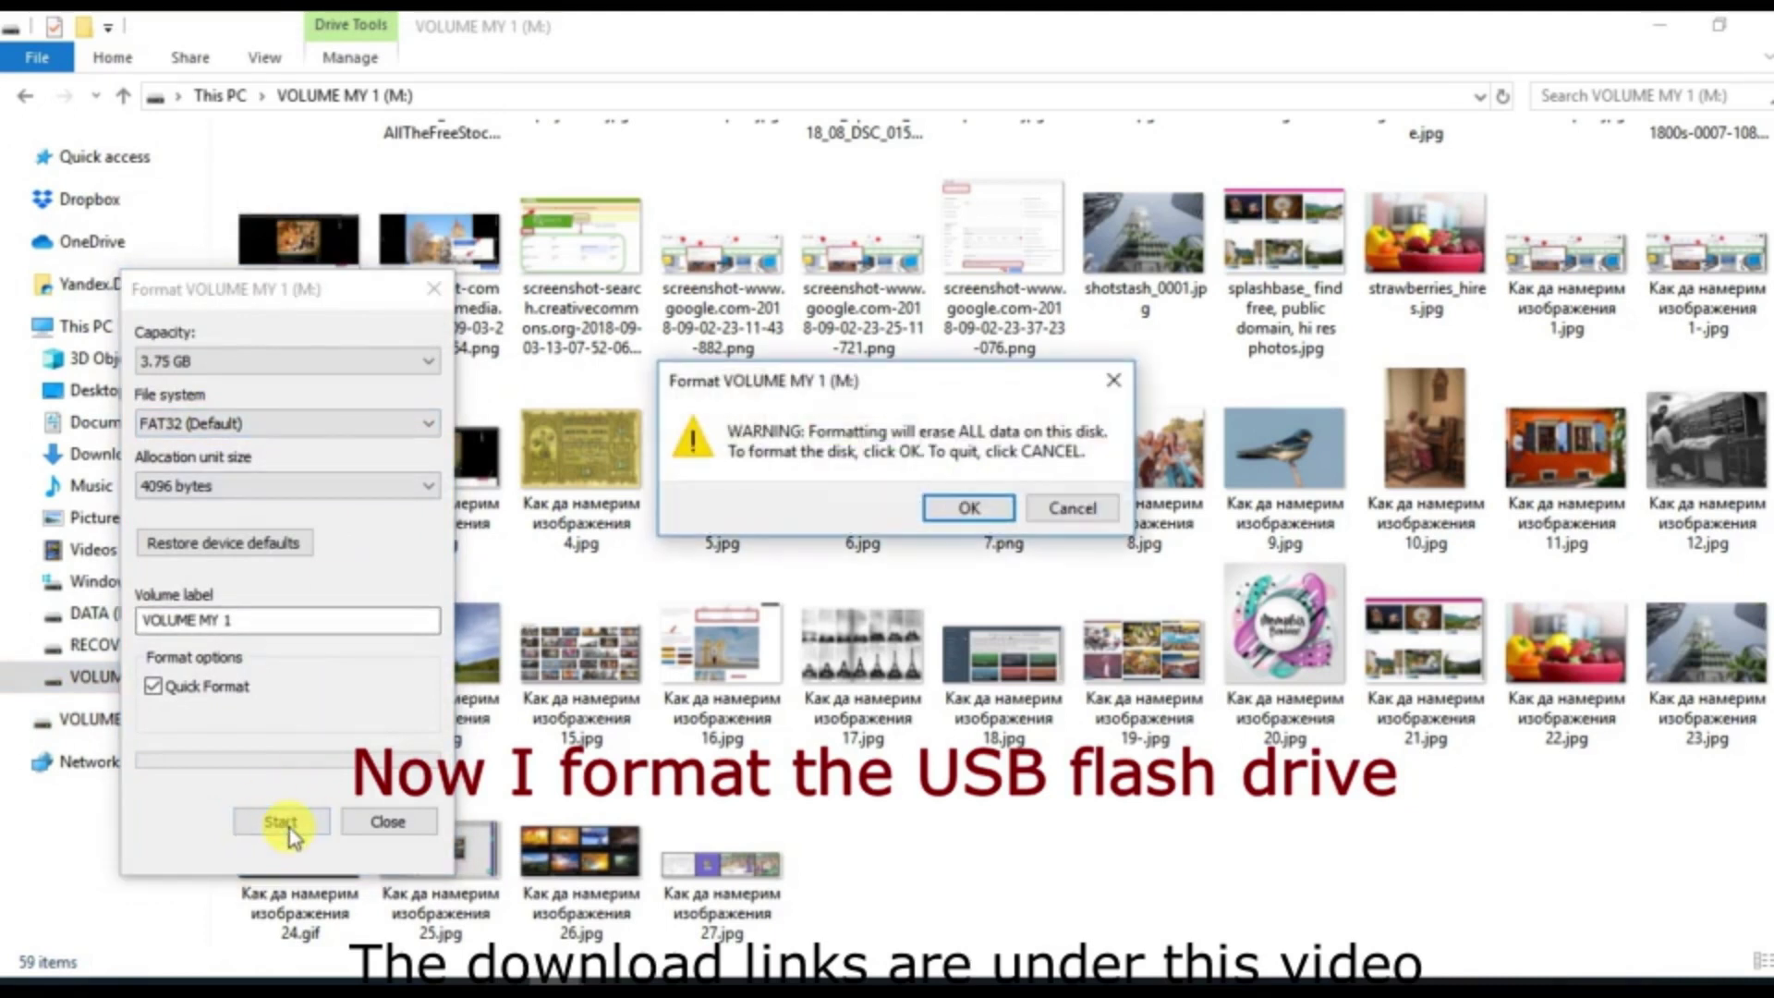
pyautogui.click(968, 507)
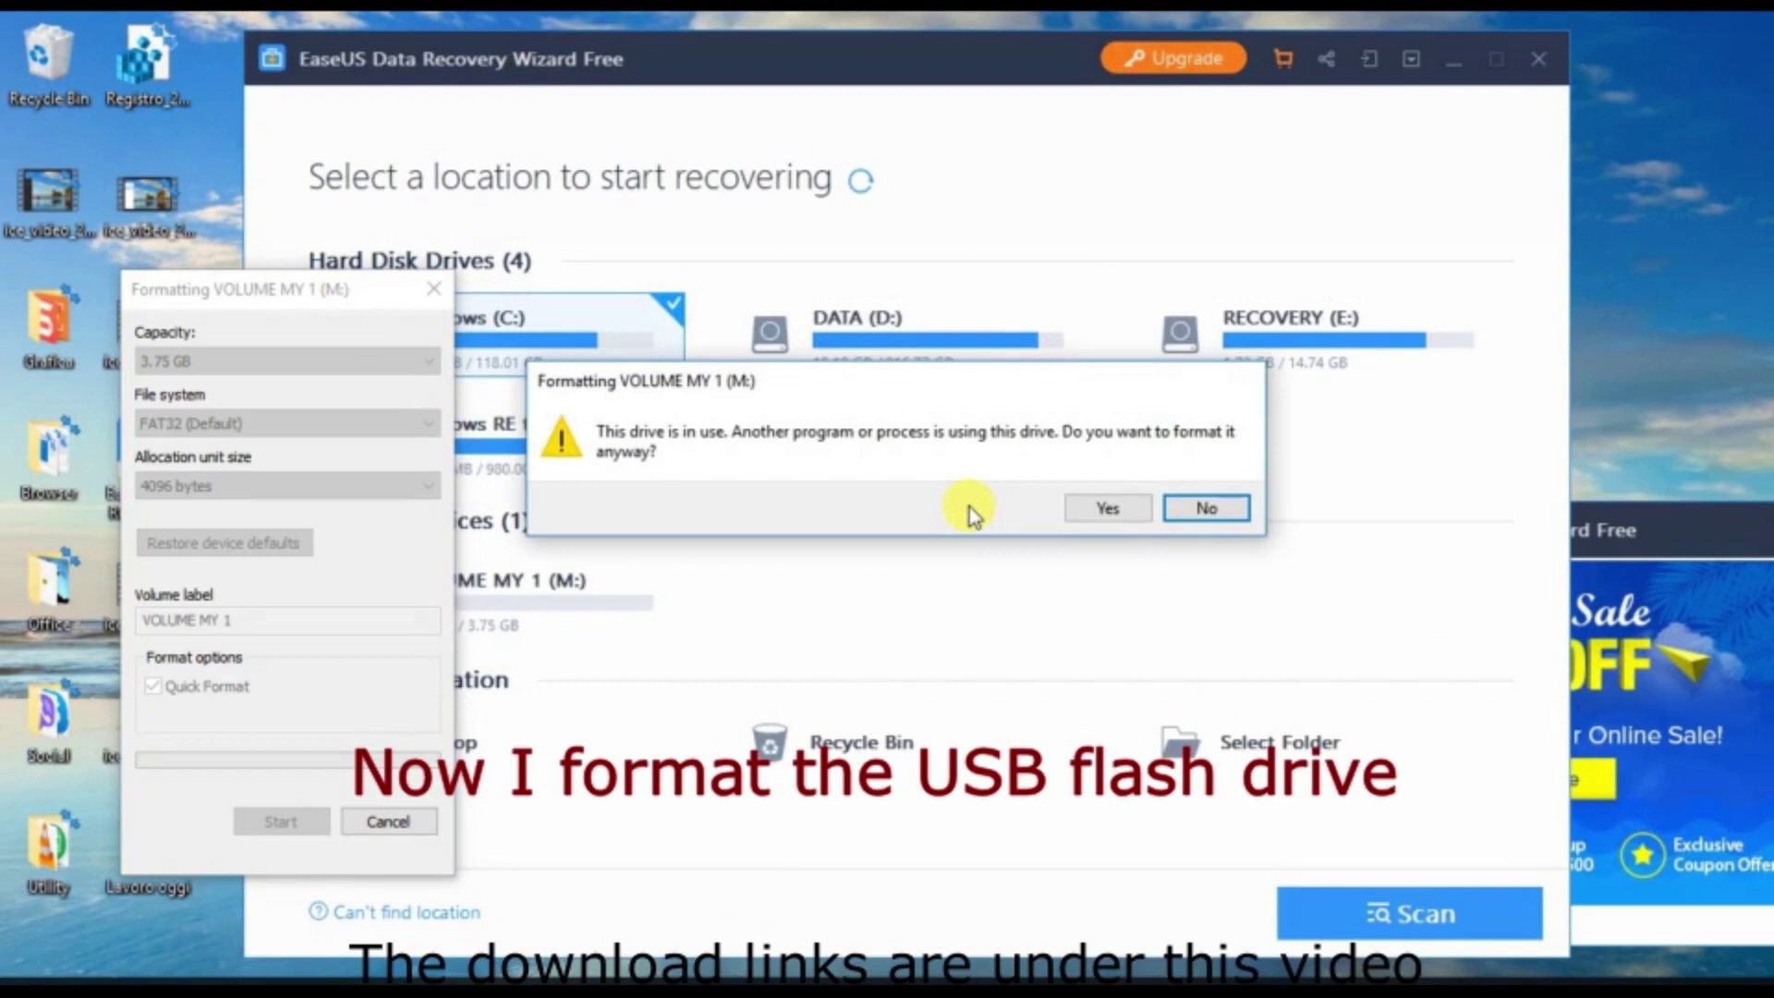
pyautogui.click(1095, 508)
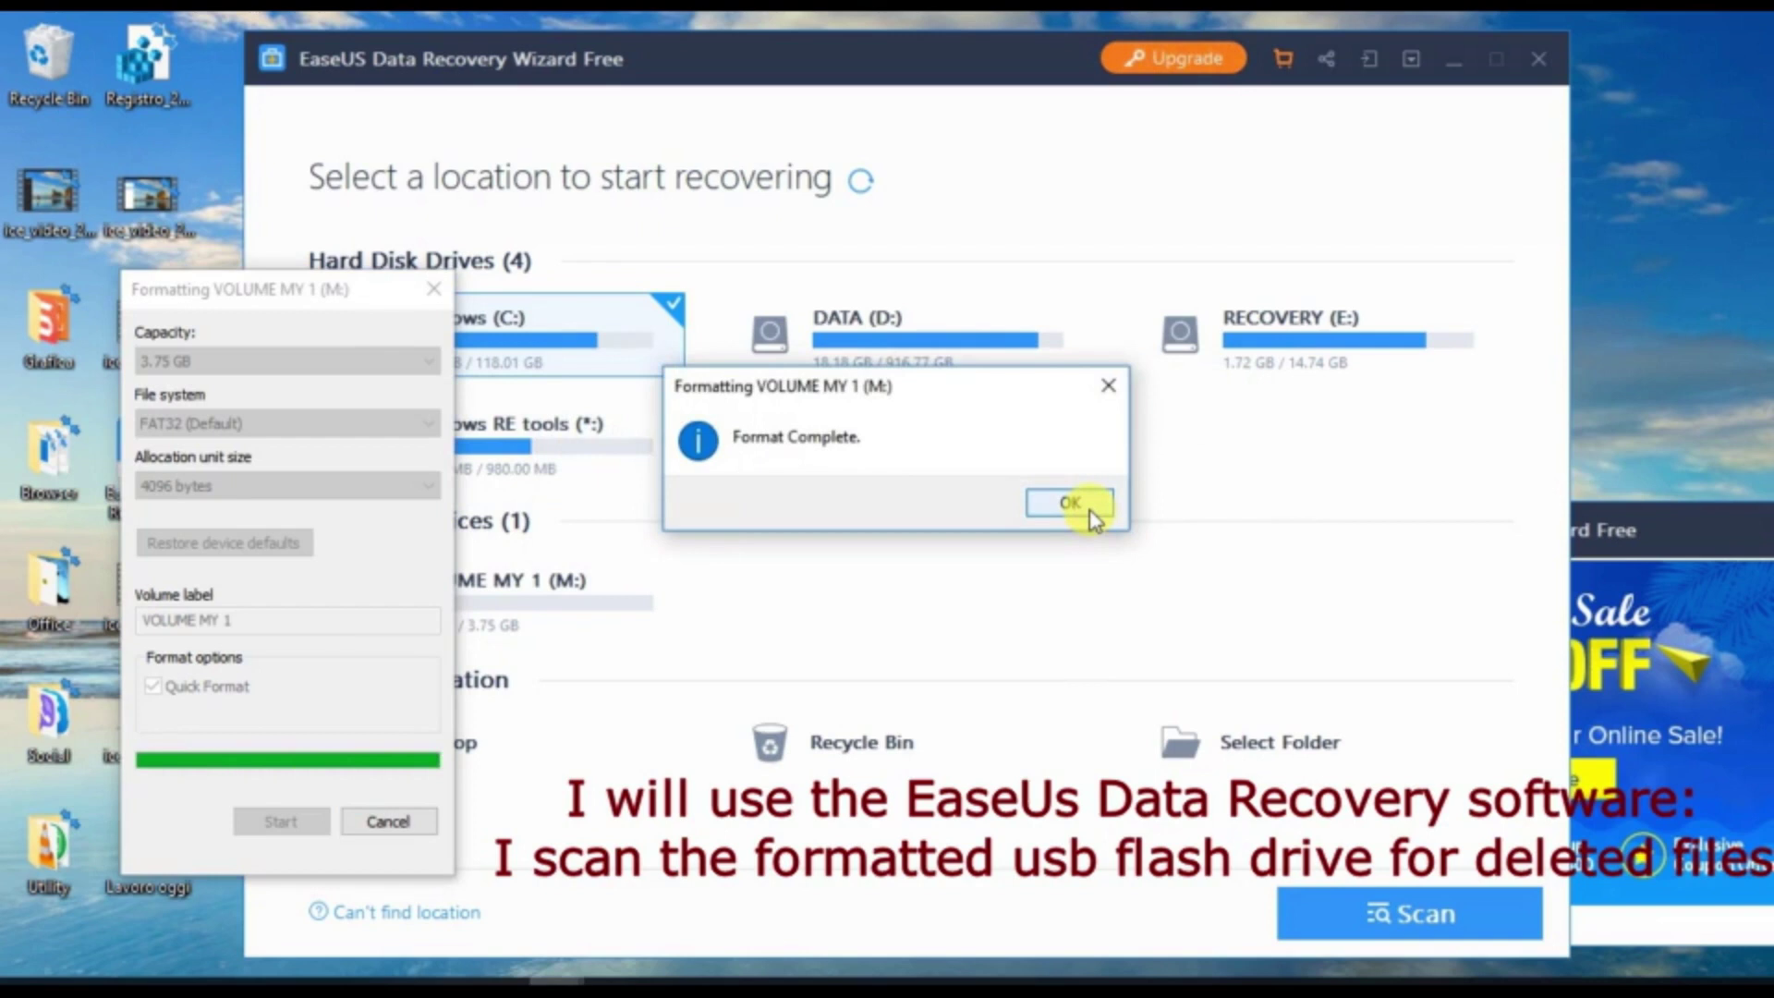
pyautogui.click(1075, 505)
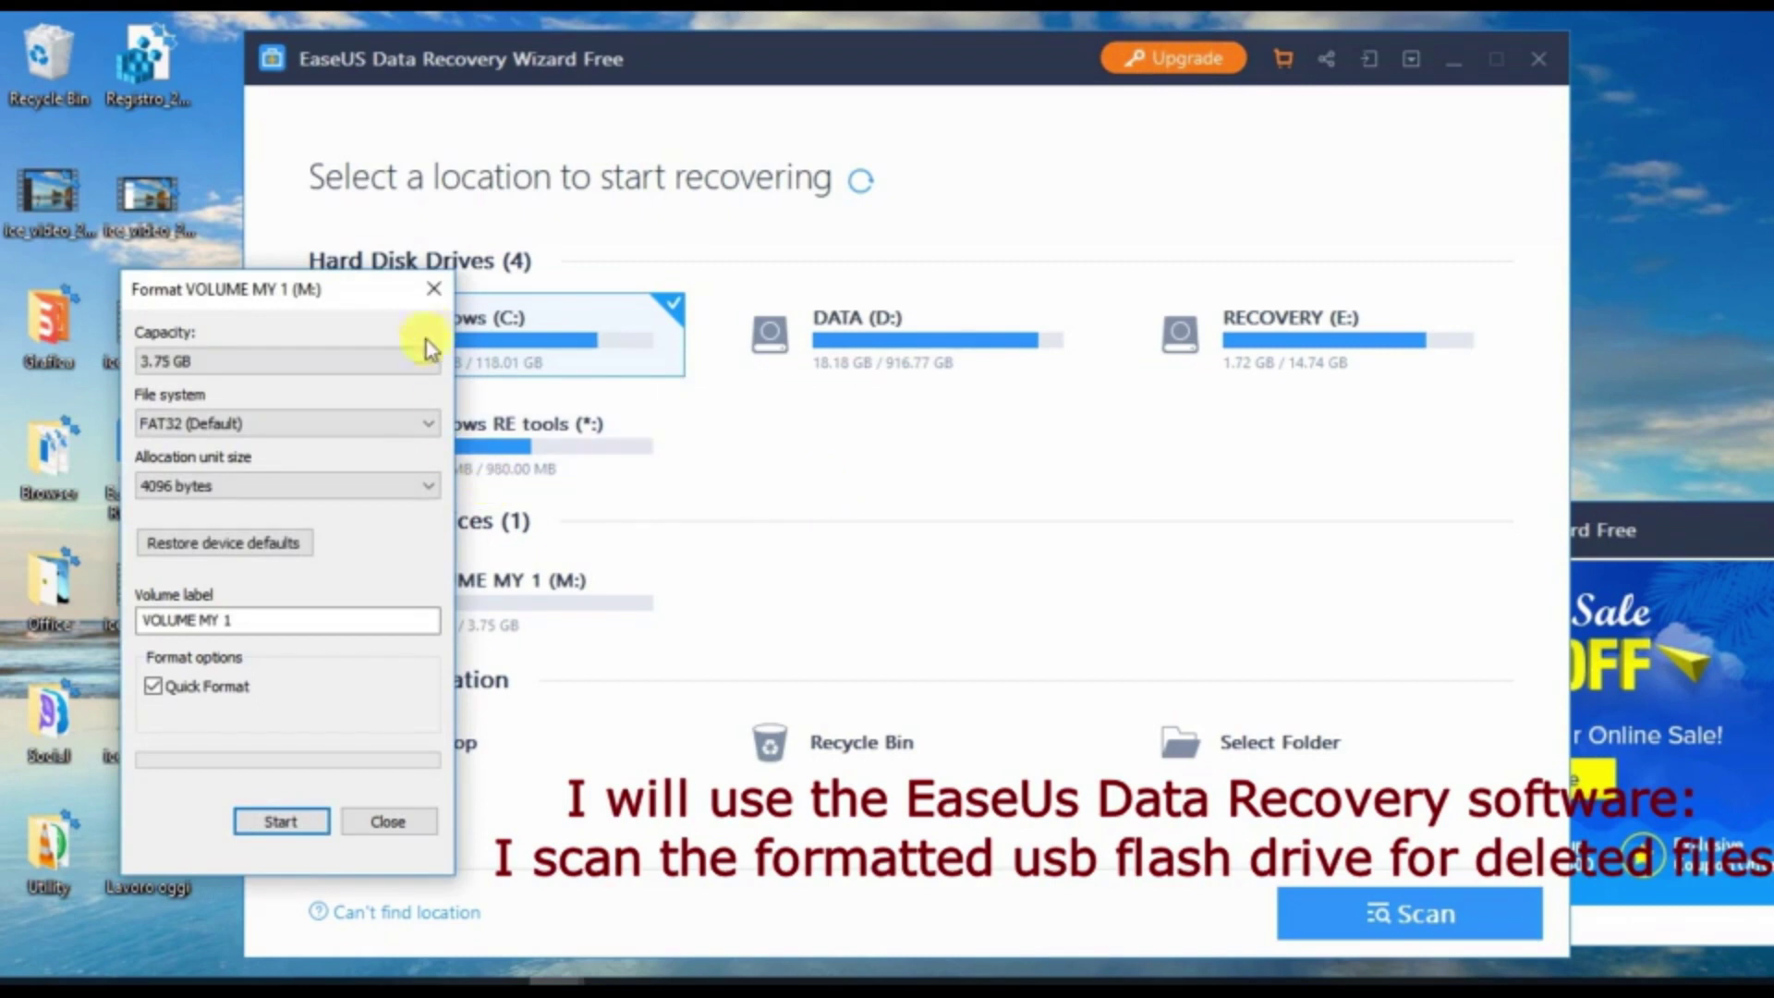
pyautogui.click(389, 821)
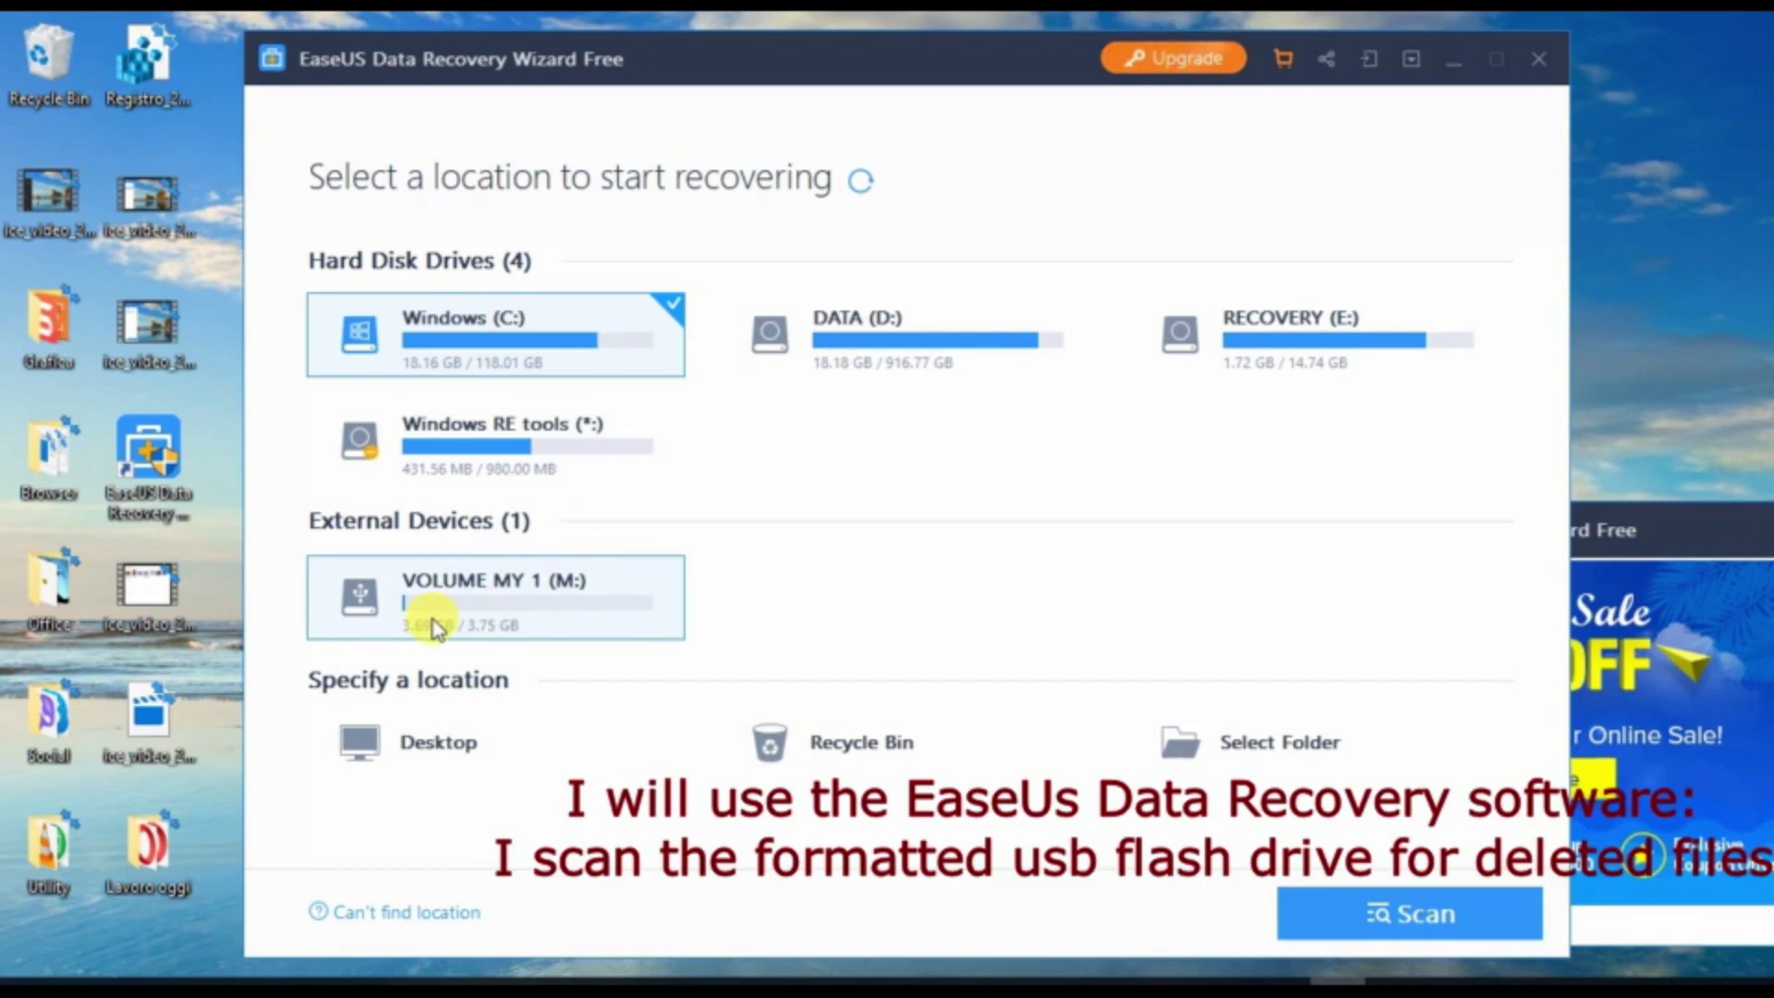
# Step: Scan VOLUME MY 1 (M:) with EaseUS Data Recovery Wizard and mark everything found on the volume, including Other lost files
pyautogui.click(552, 603)
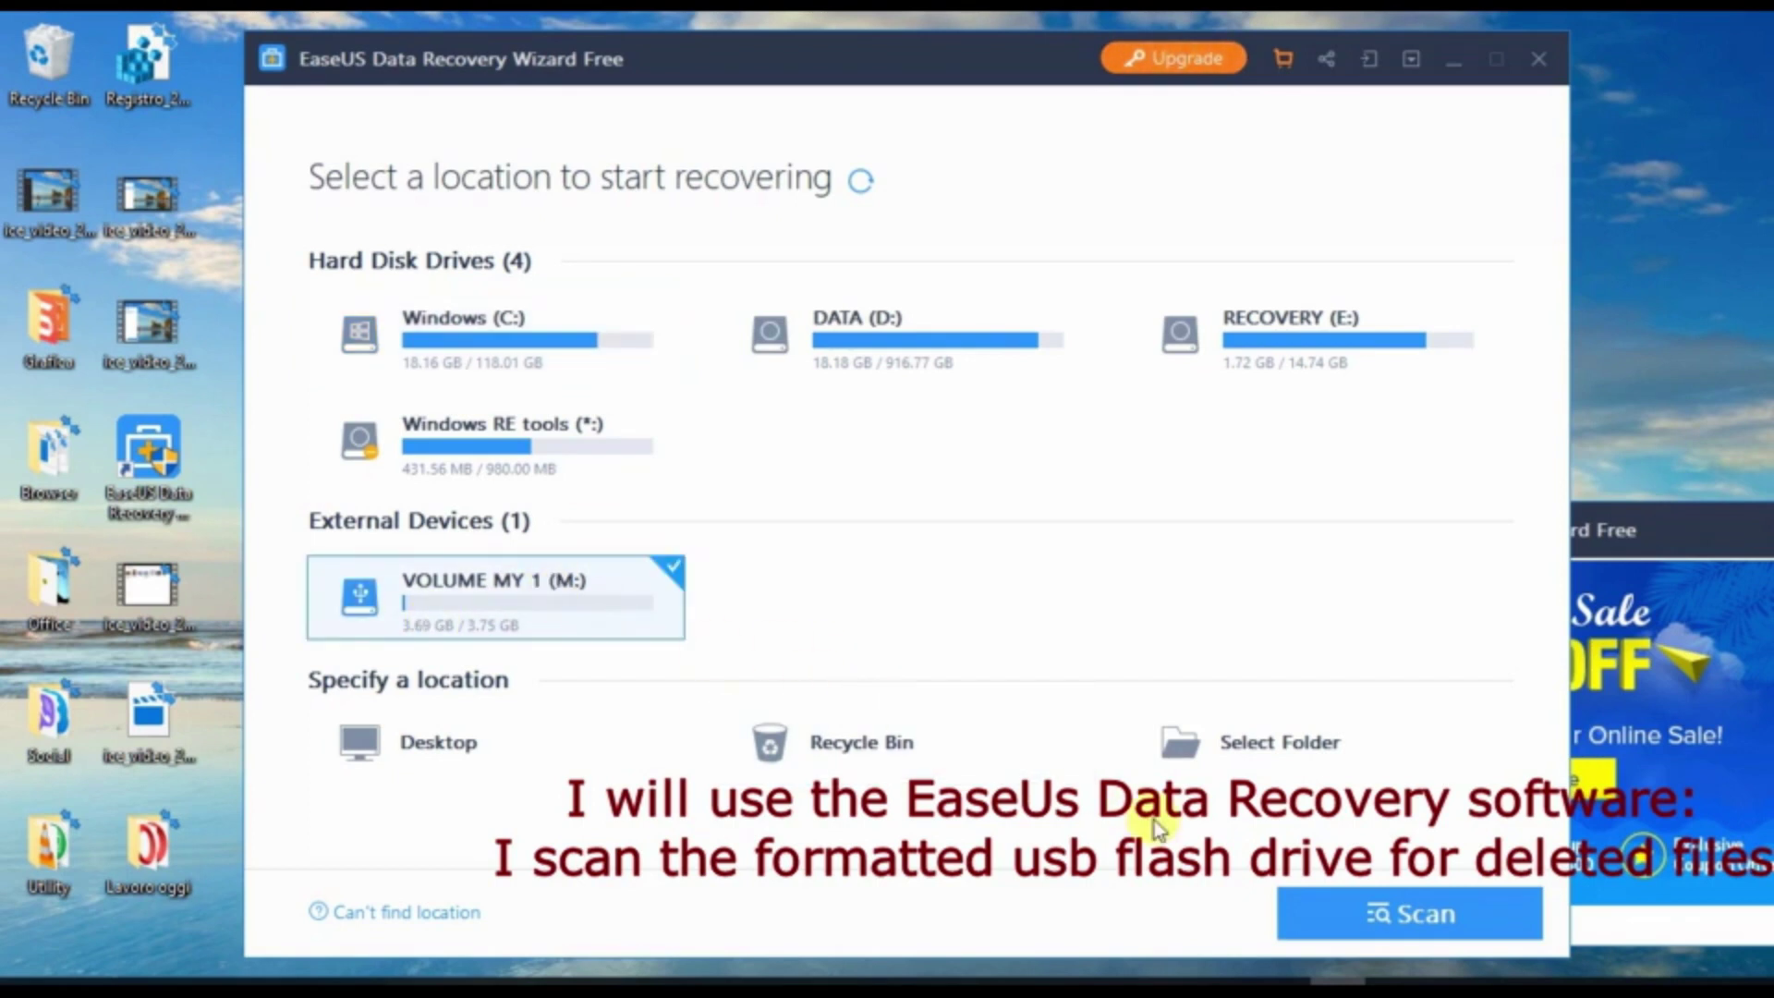
pyautogui.click(1405, 914)
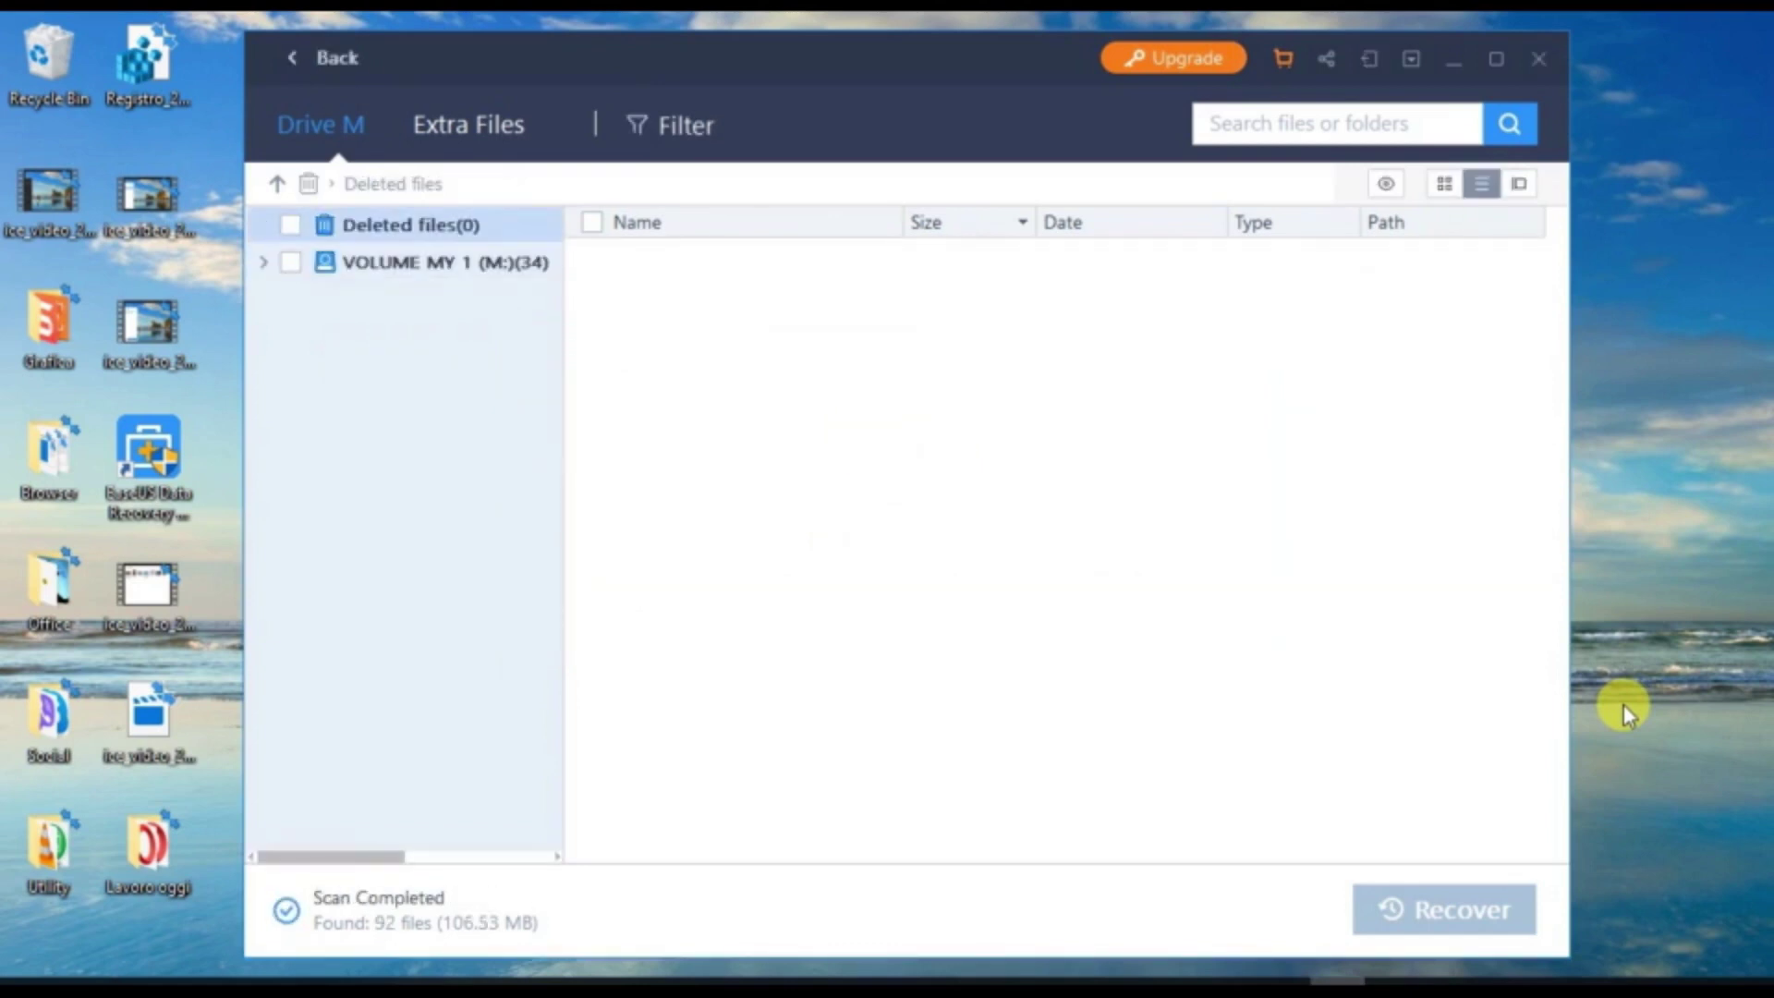
pyautogui.click(291, 263)
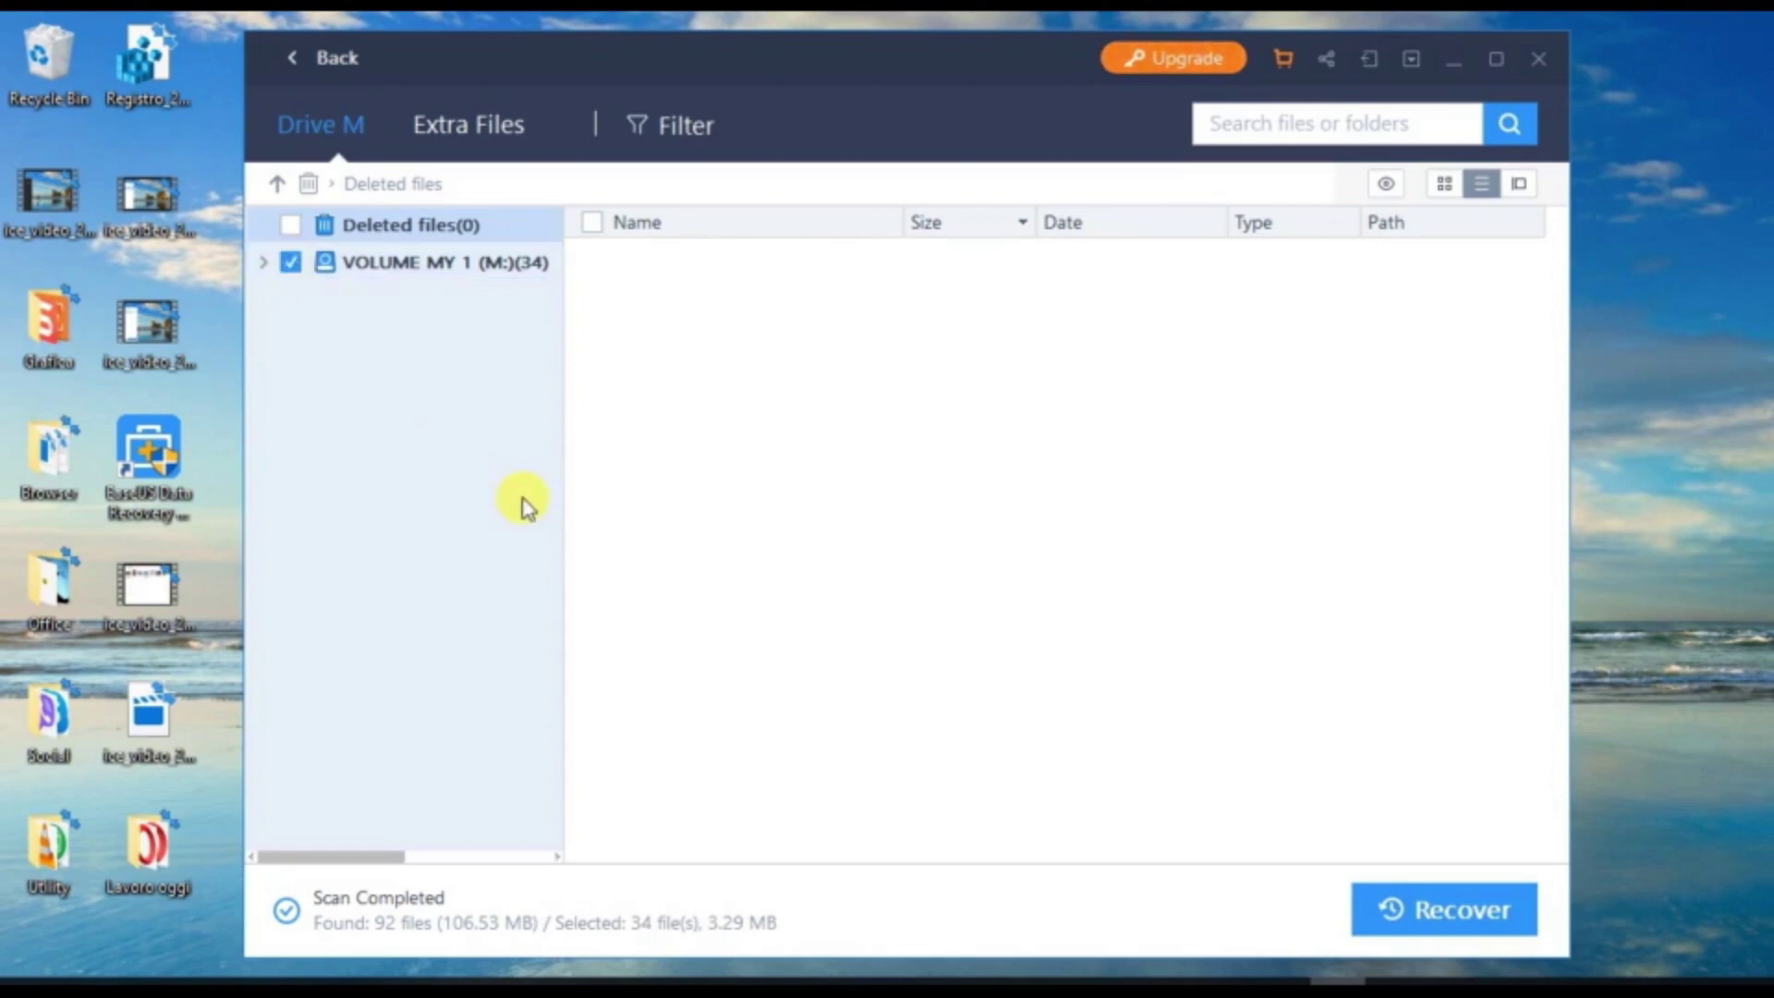
pyautogui.click(264, 264)
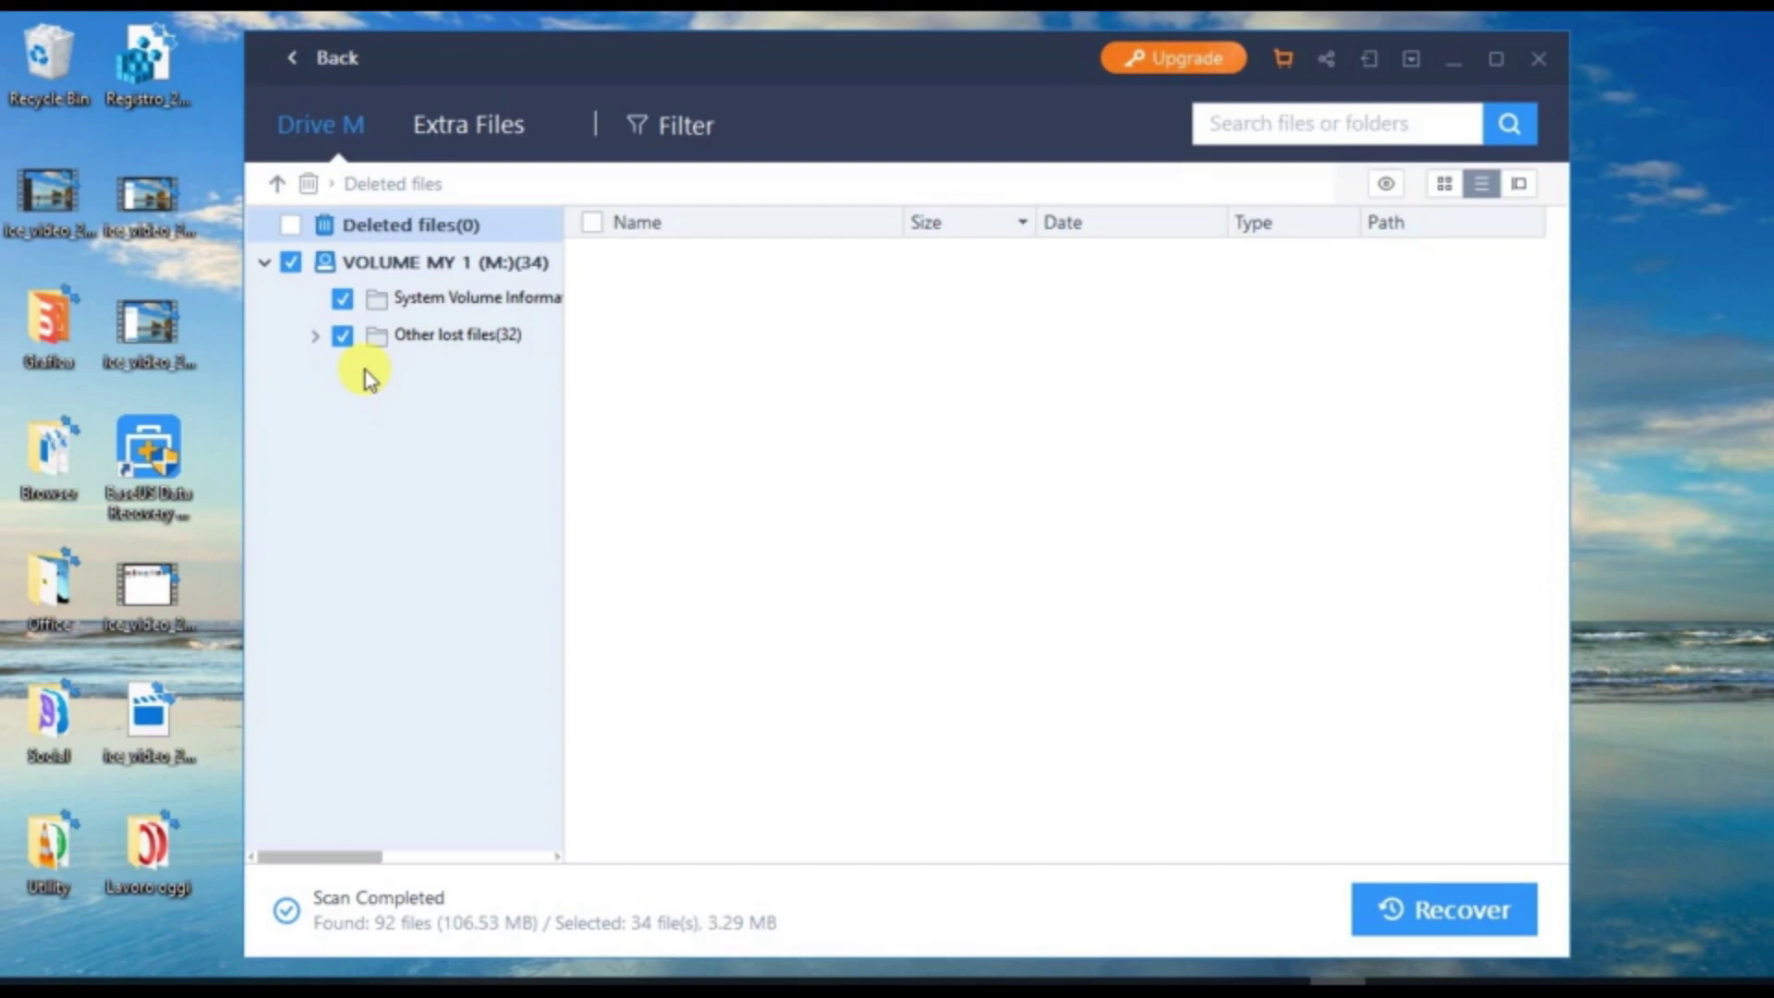
pyautogui.click(317, 340)
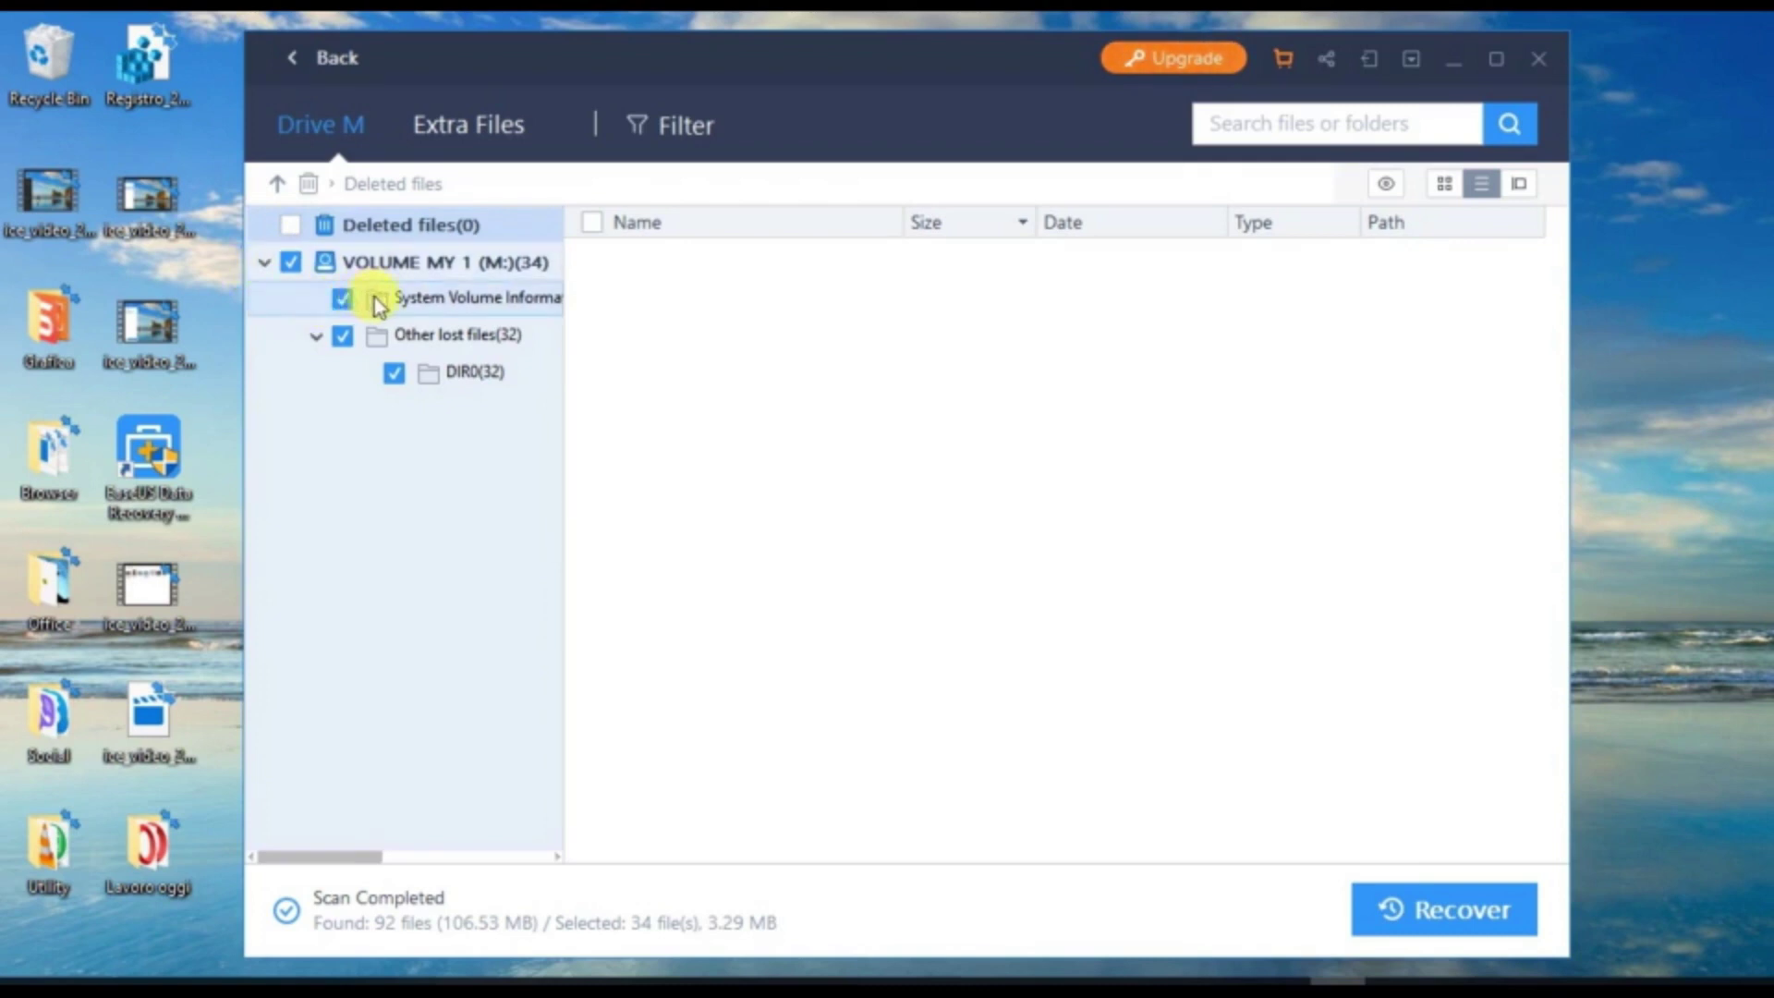
pyautogui.click(318, 338)
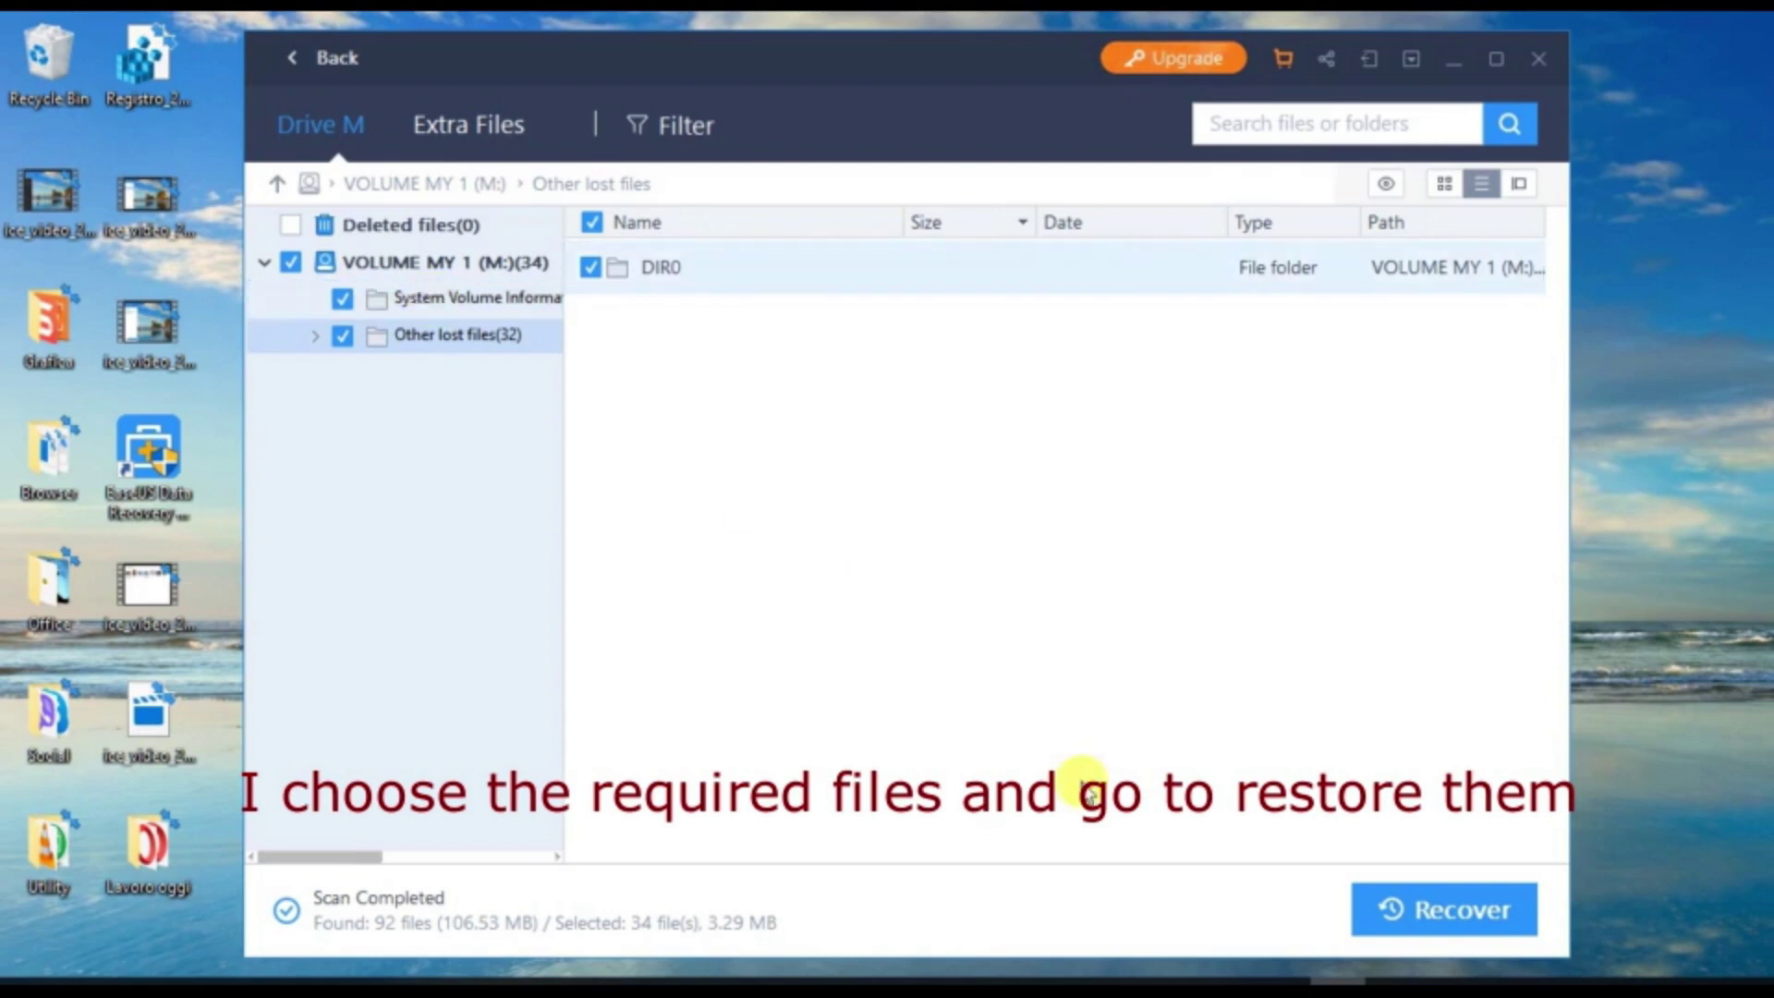
# Step: Recover the marked files into a new folder named New folder inside Documents
pyautogui.click(1471, 919)
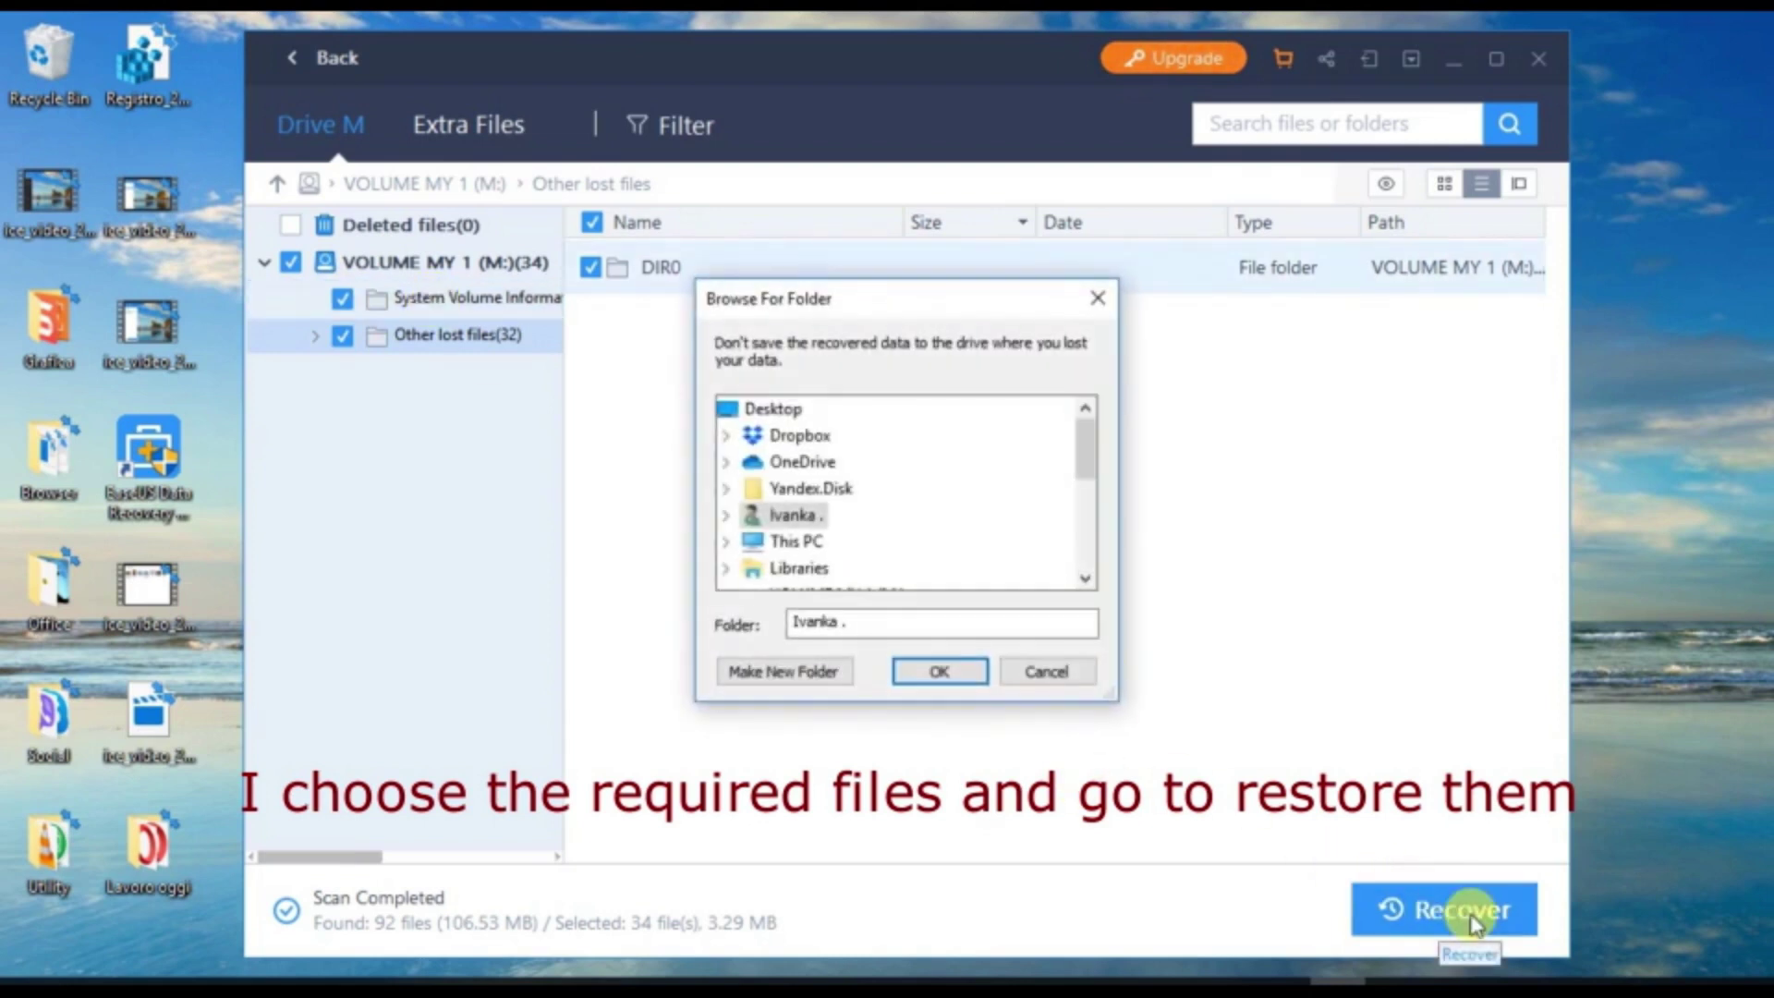
pyautogui.doubleClick(839, 492)
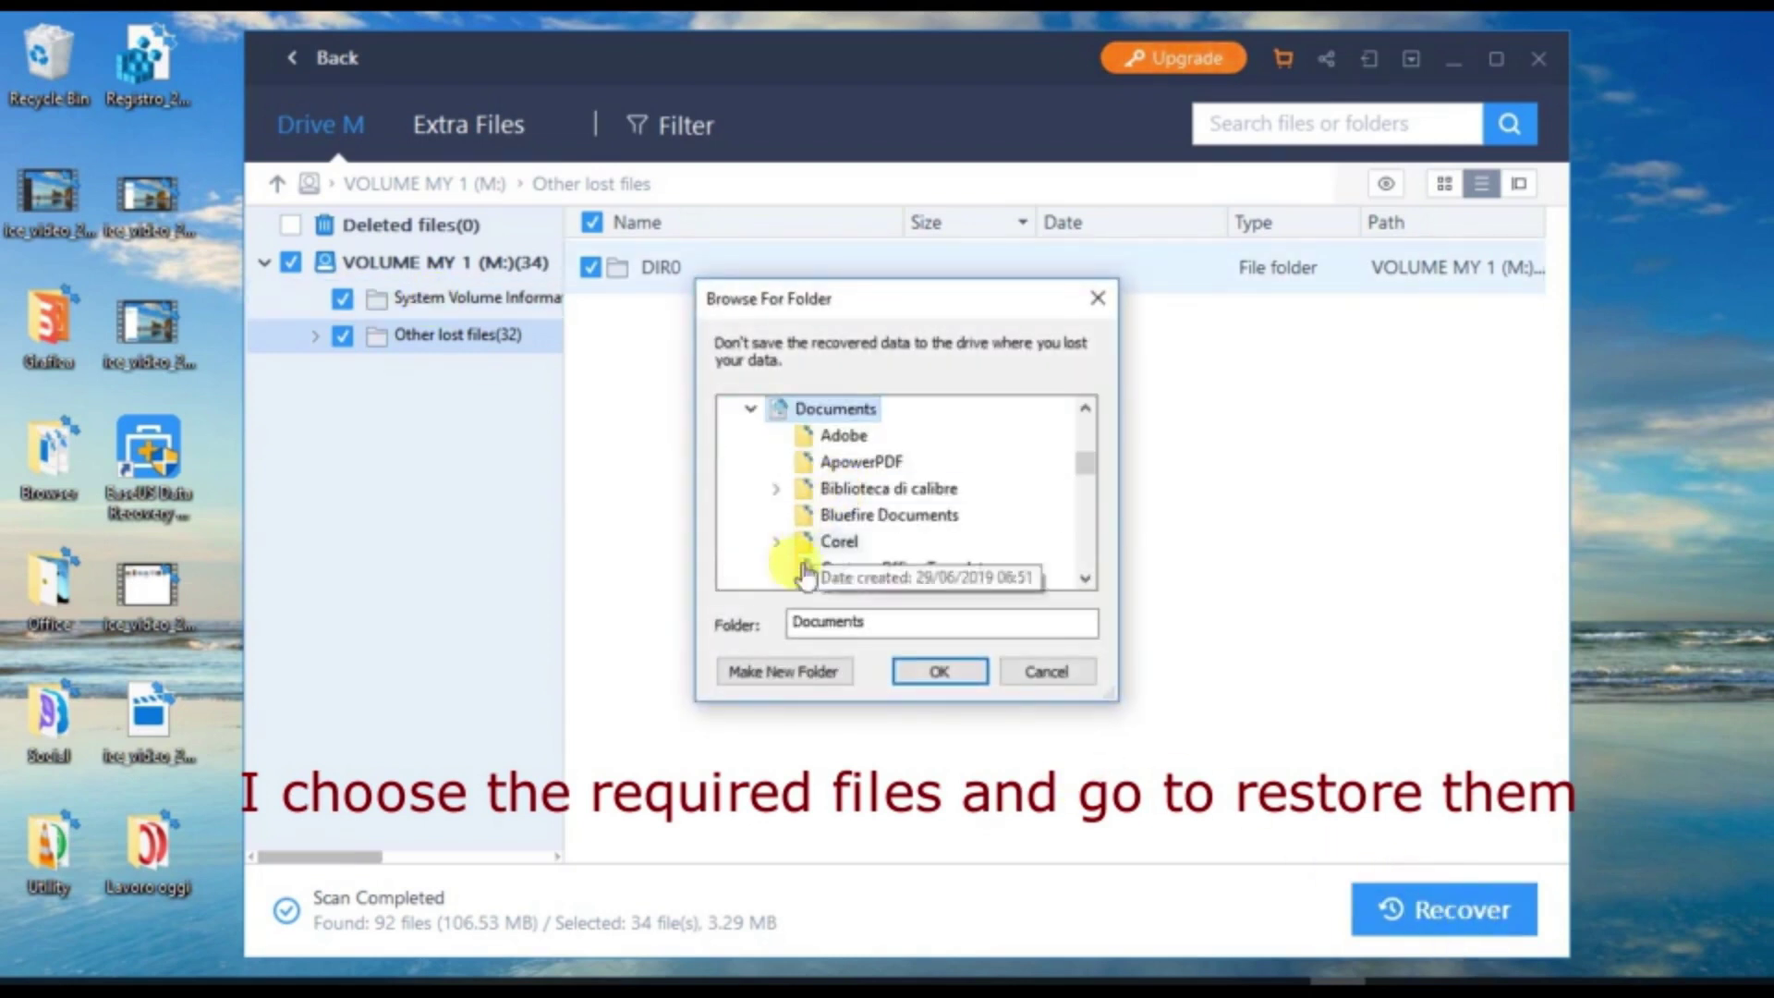
pyautogui.click(791, 672)
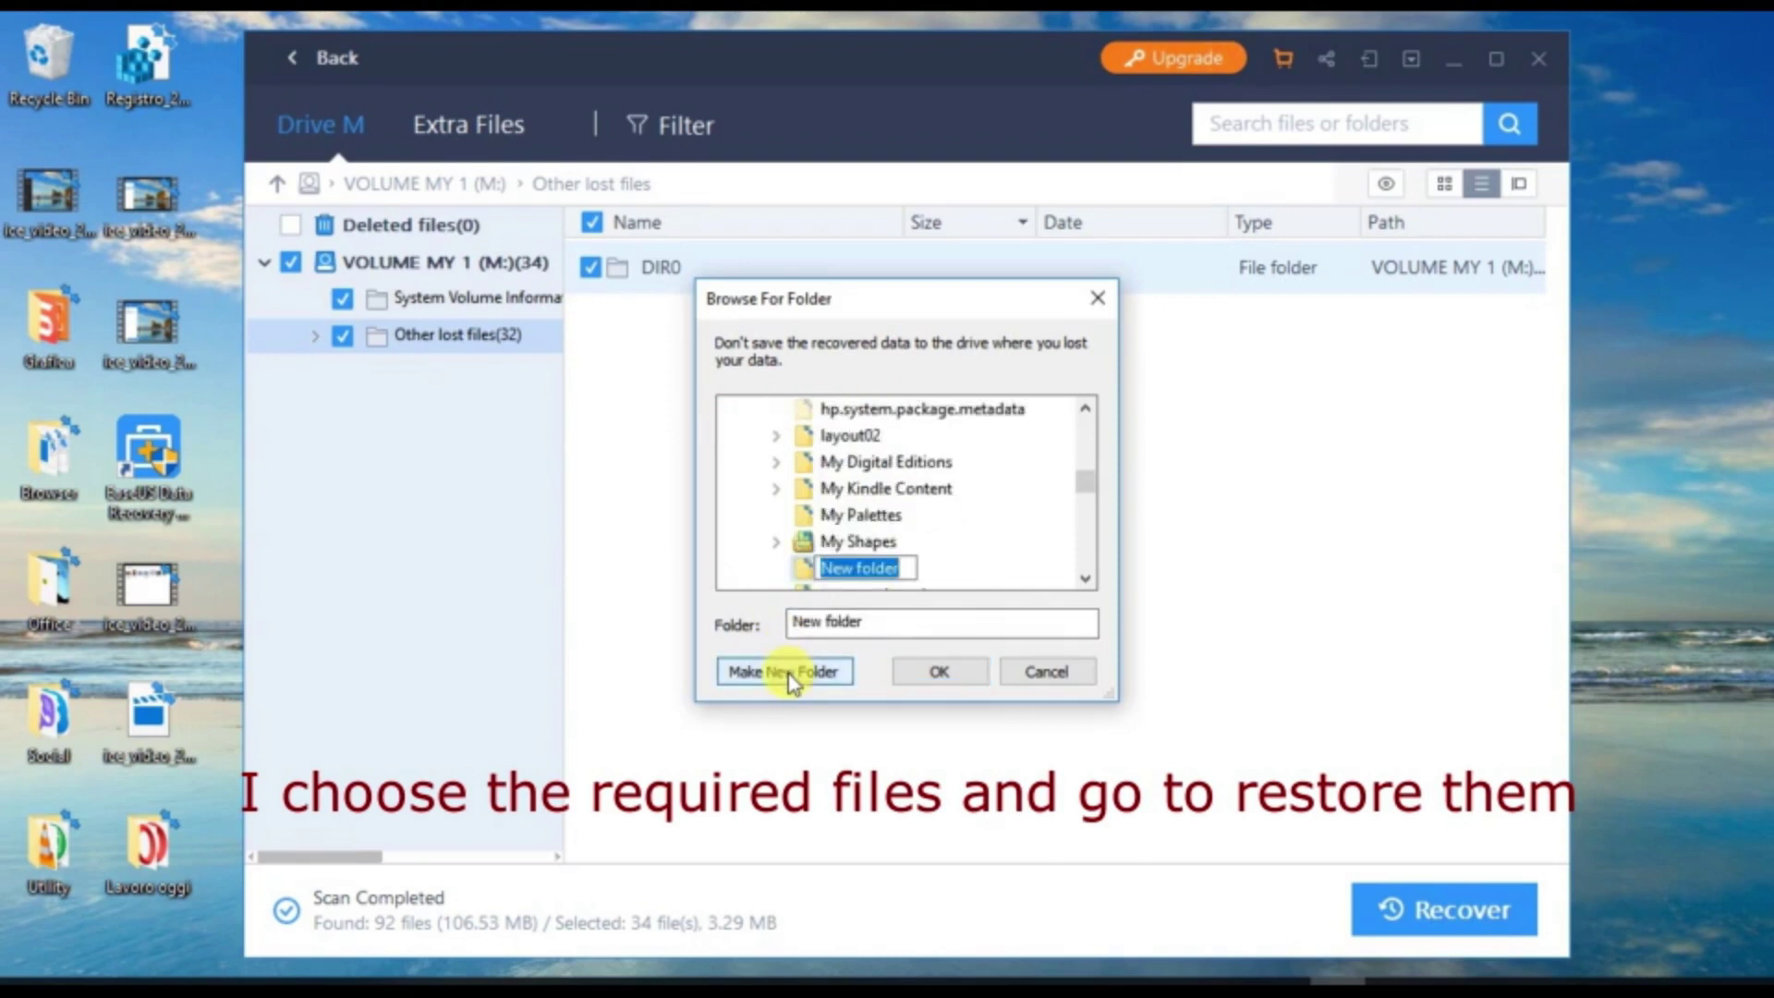
pyautogui.click(934, 677)
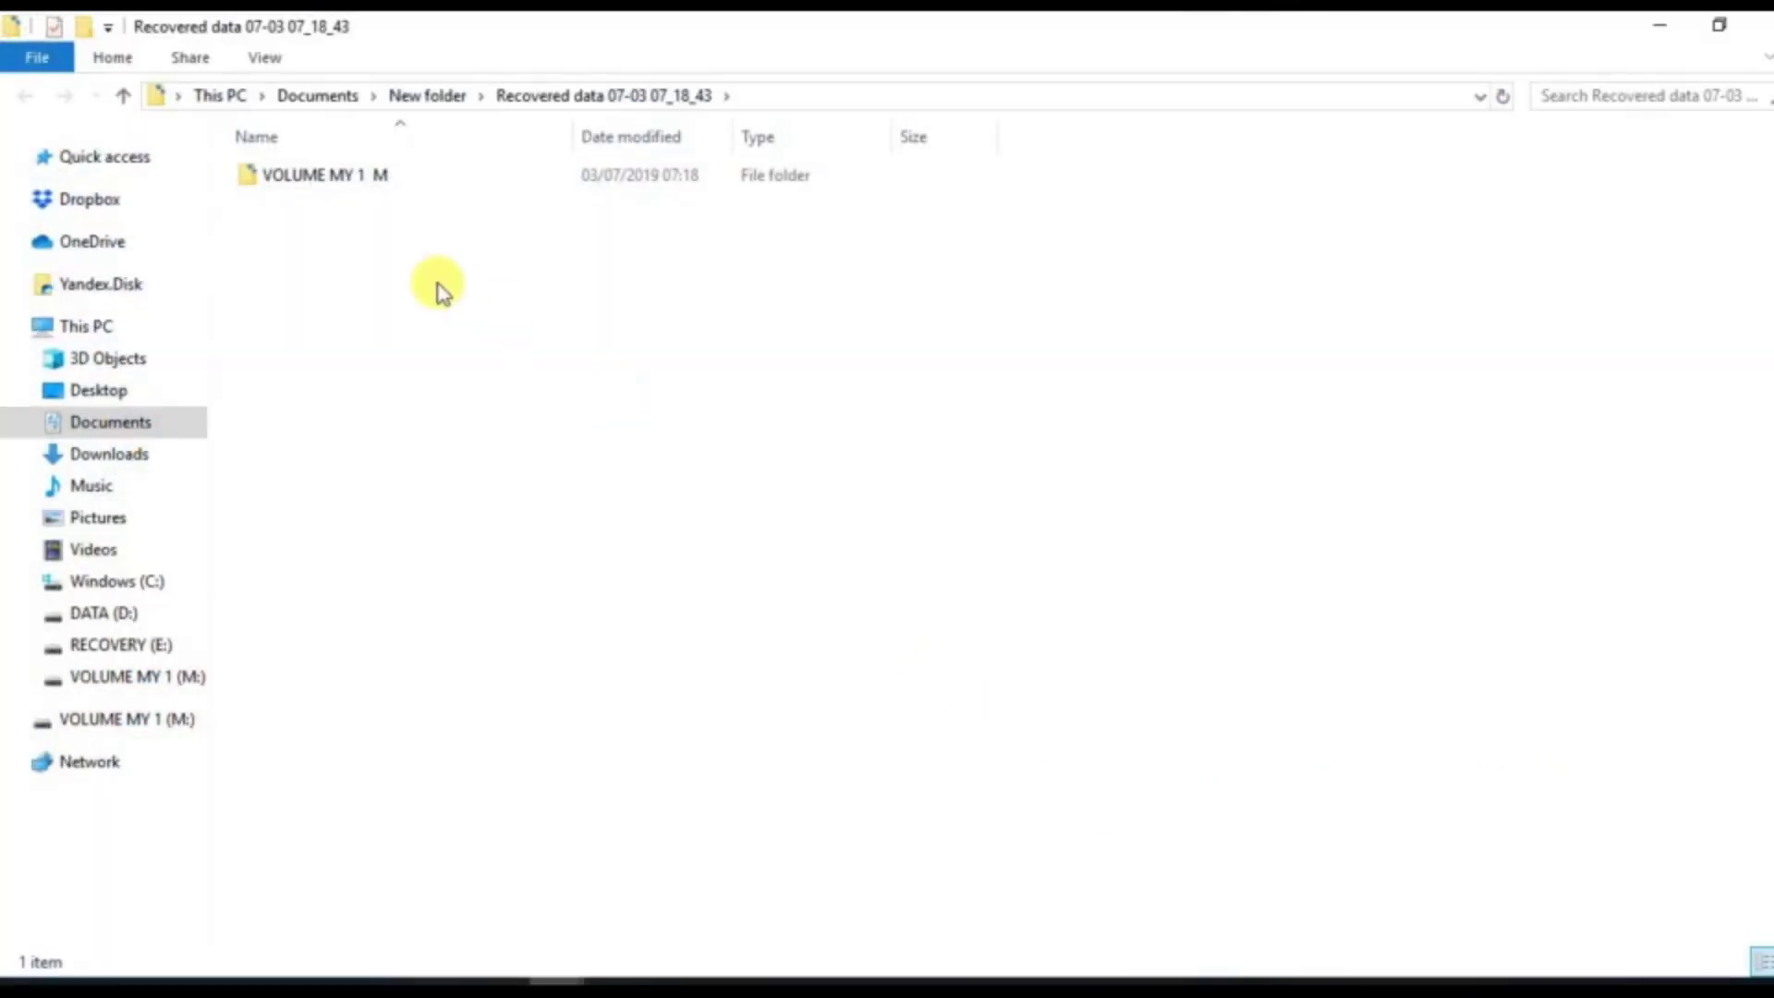
# Step: Examine the recovered VOLUME MY 1 M folder, checking the contents of System Volume Information and Other lost files
pyautogui.moveTo(331, 187)
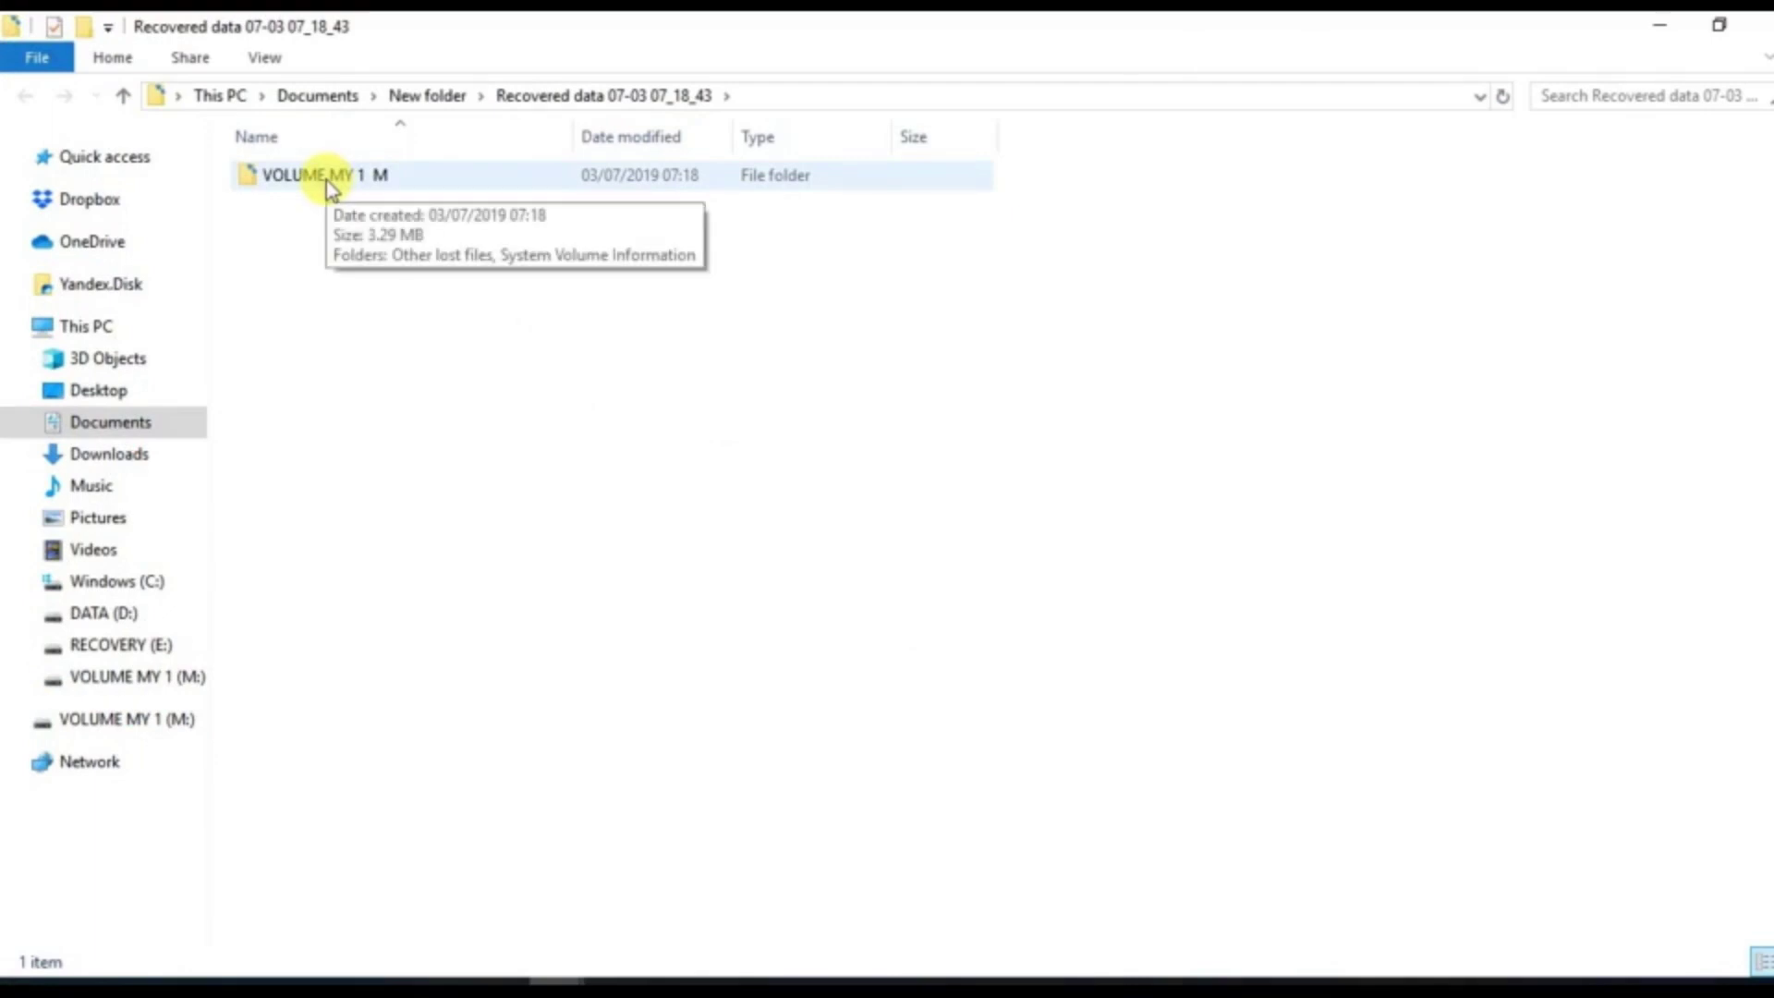
pyautogui.doubleClick(327, 183)
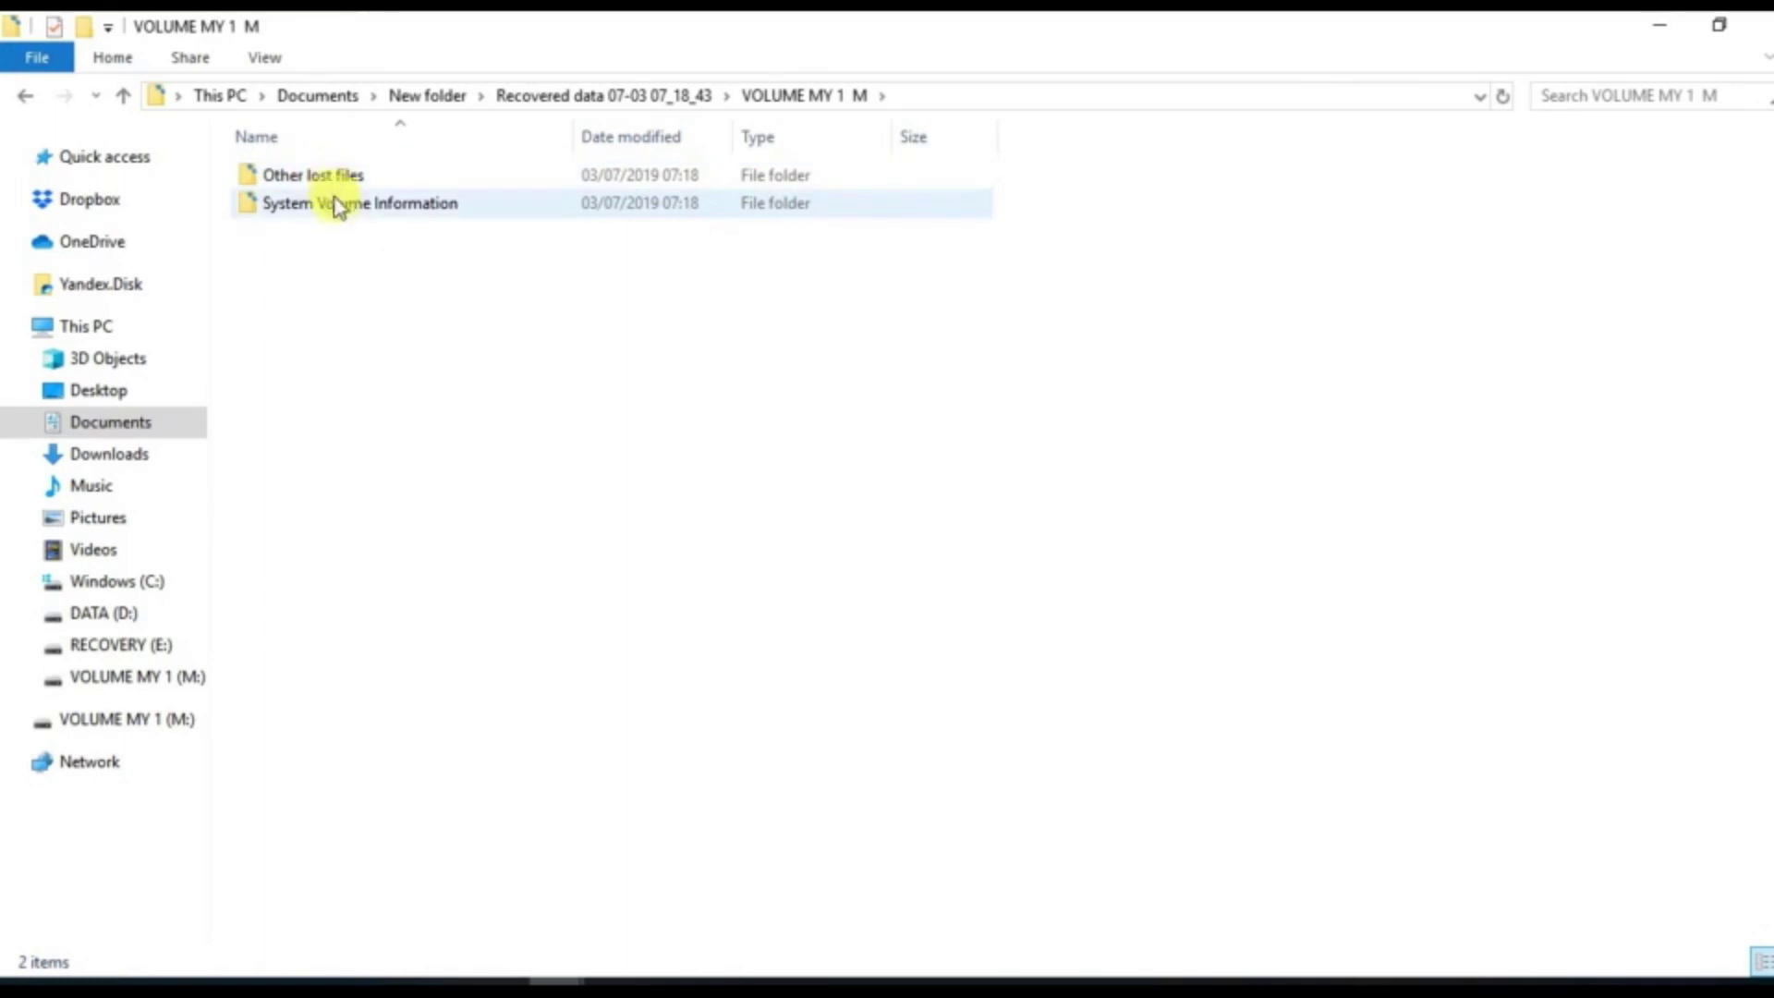
pyautogui.doubleClick(334, 209)
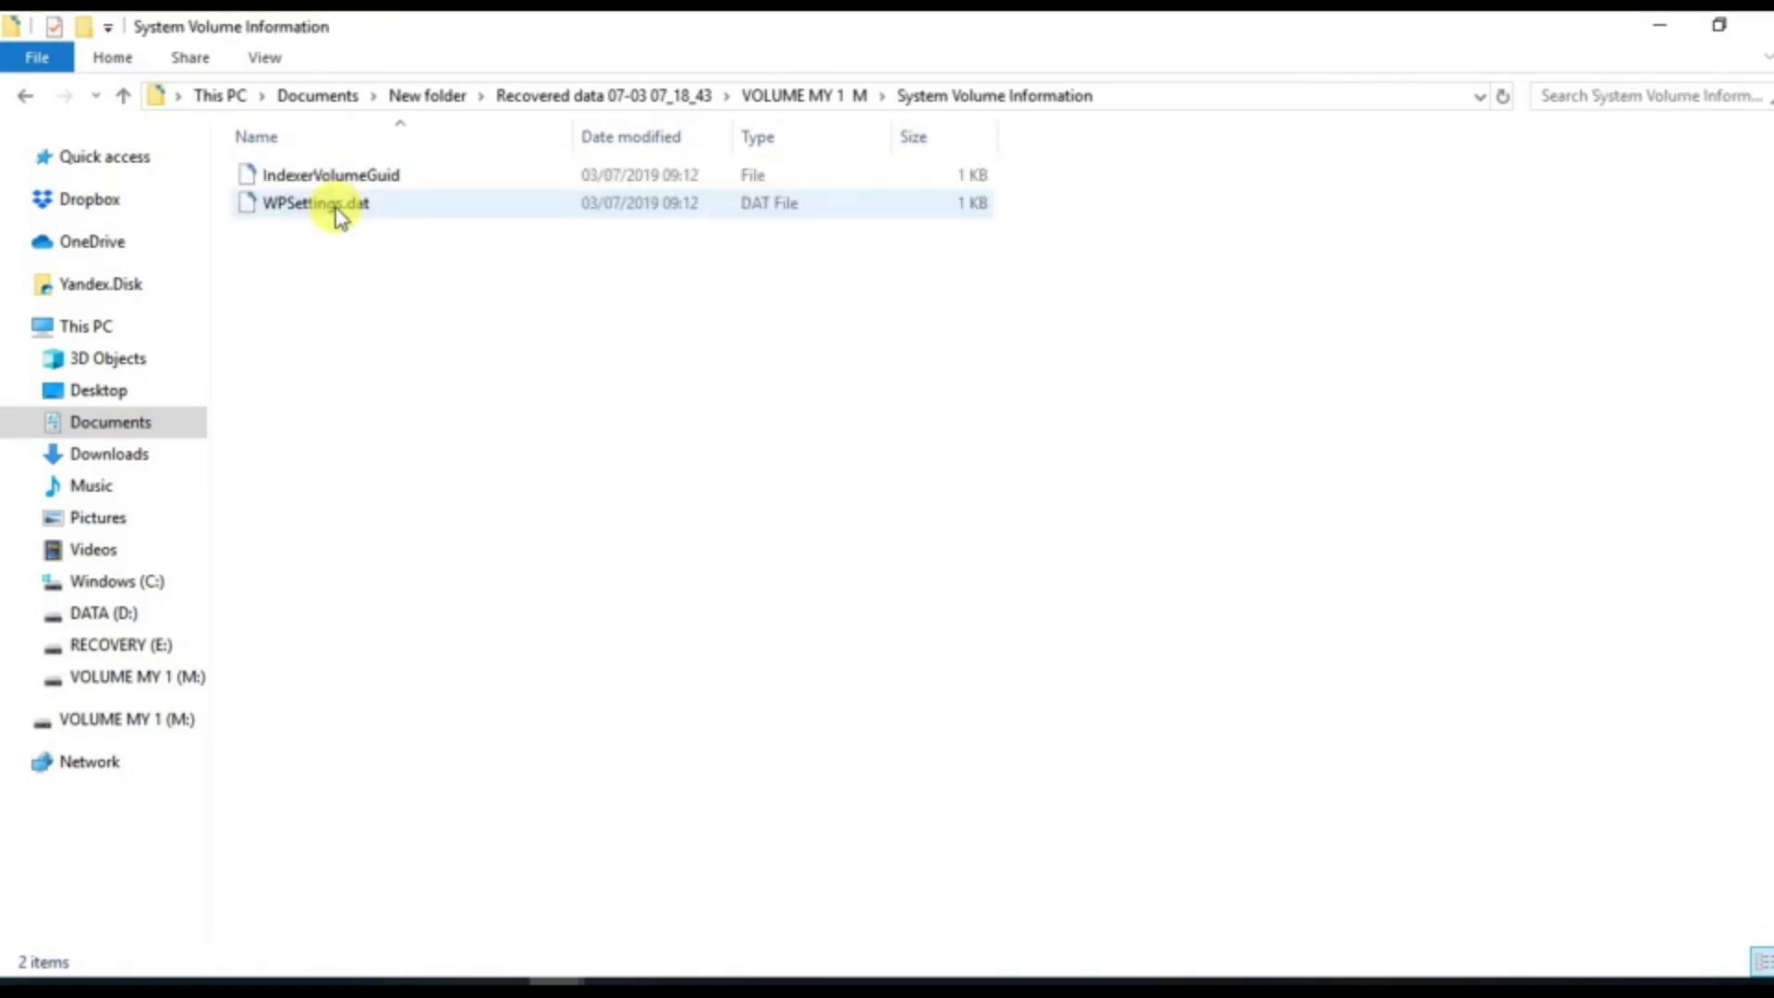
pyautogui.click(25, 98)
pyautogui.click(286, 183)
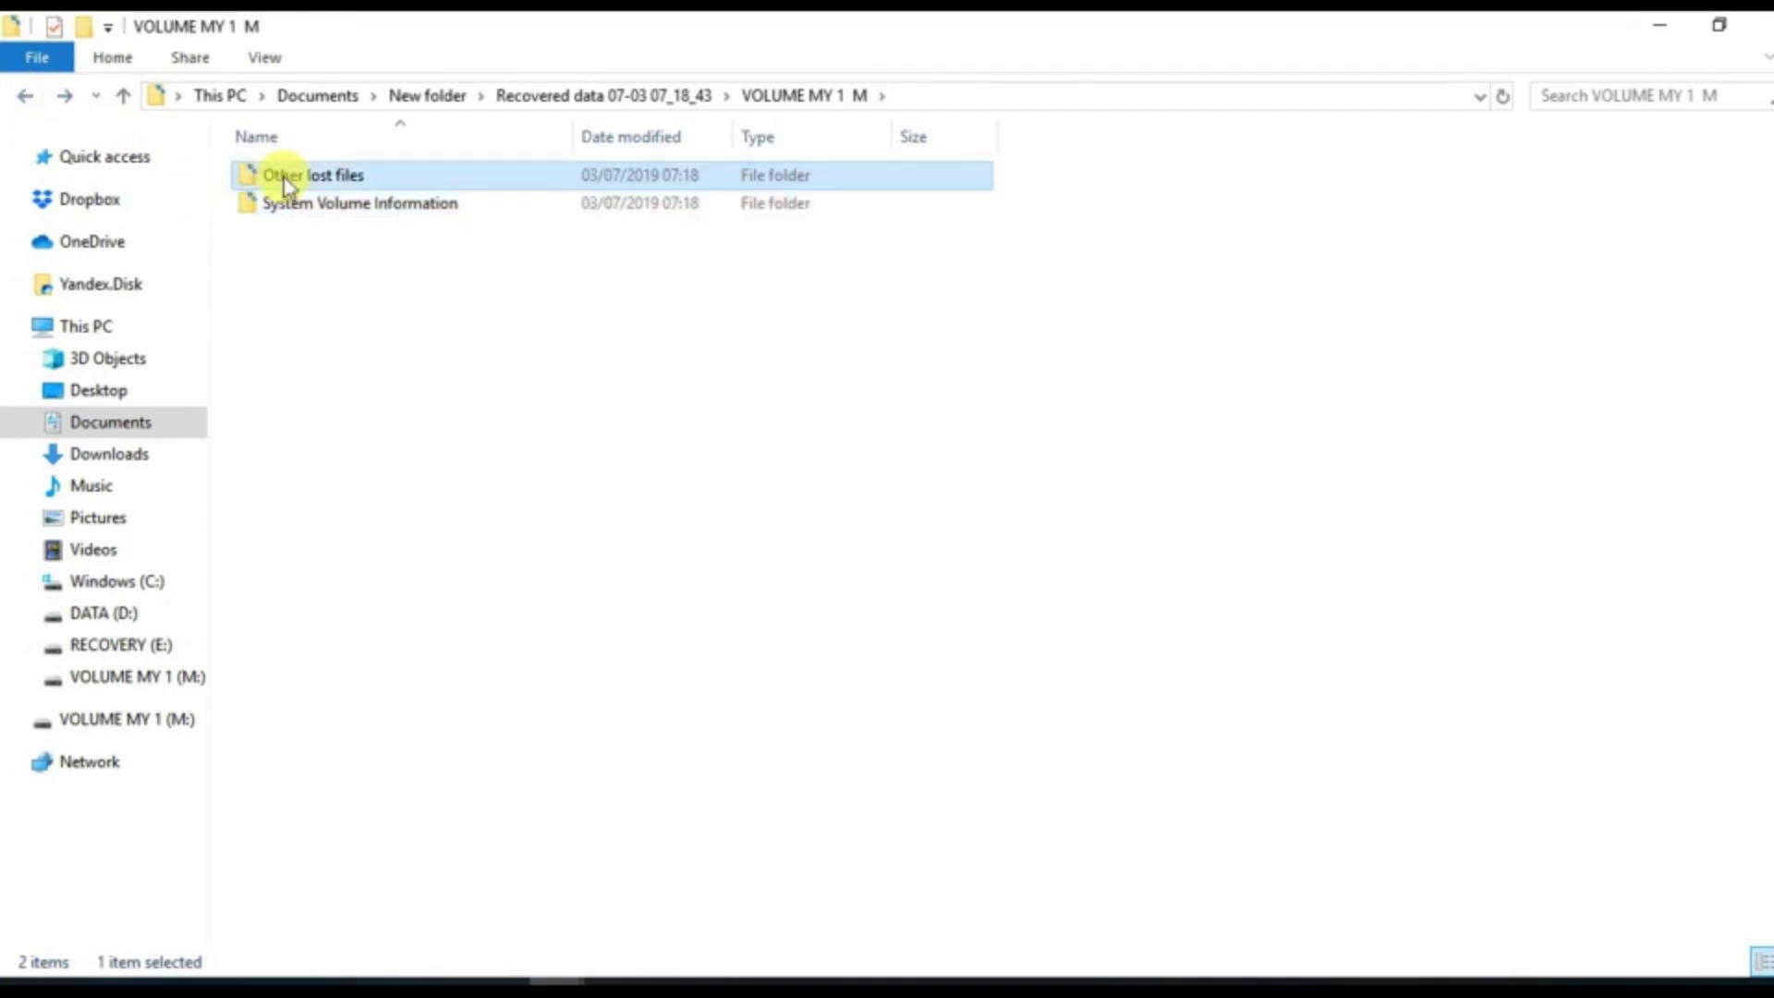
pyautogui.doubleClick(286, 183)
pyautogui.doubleClick(284, 178)
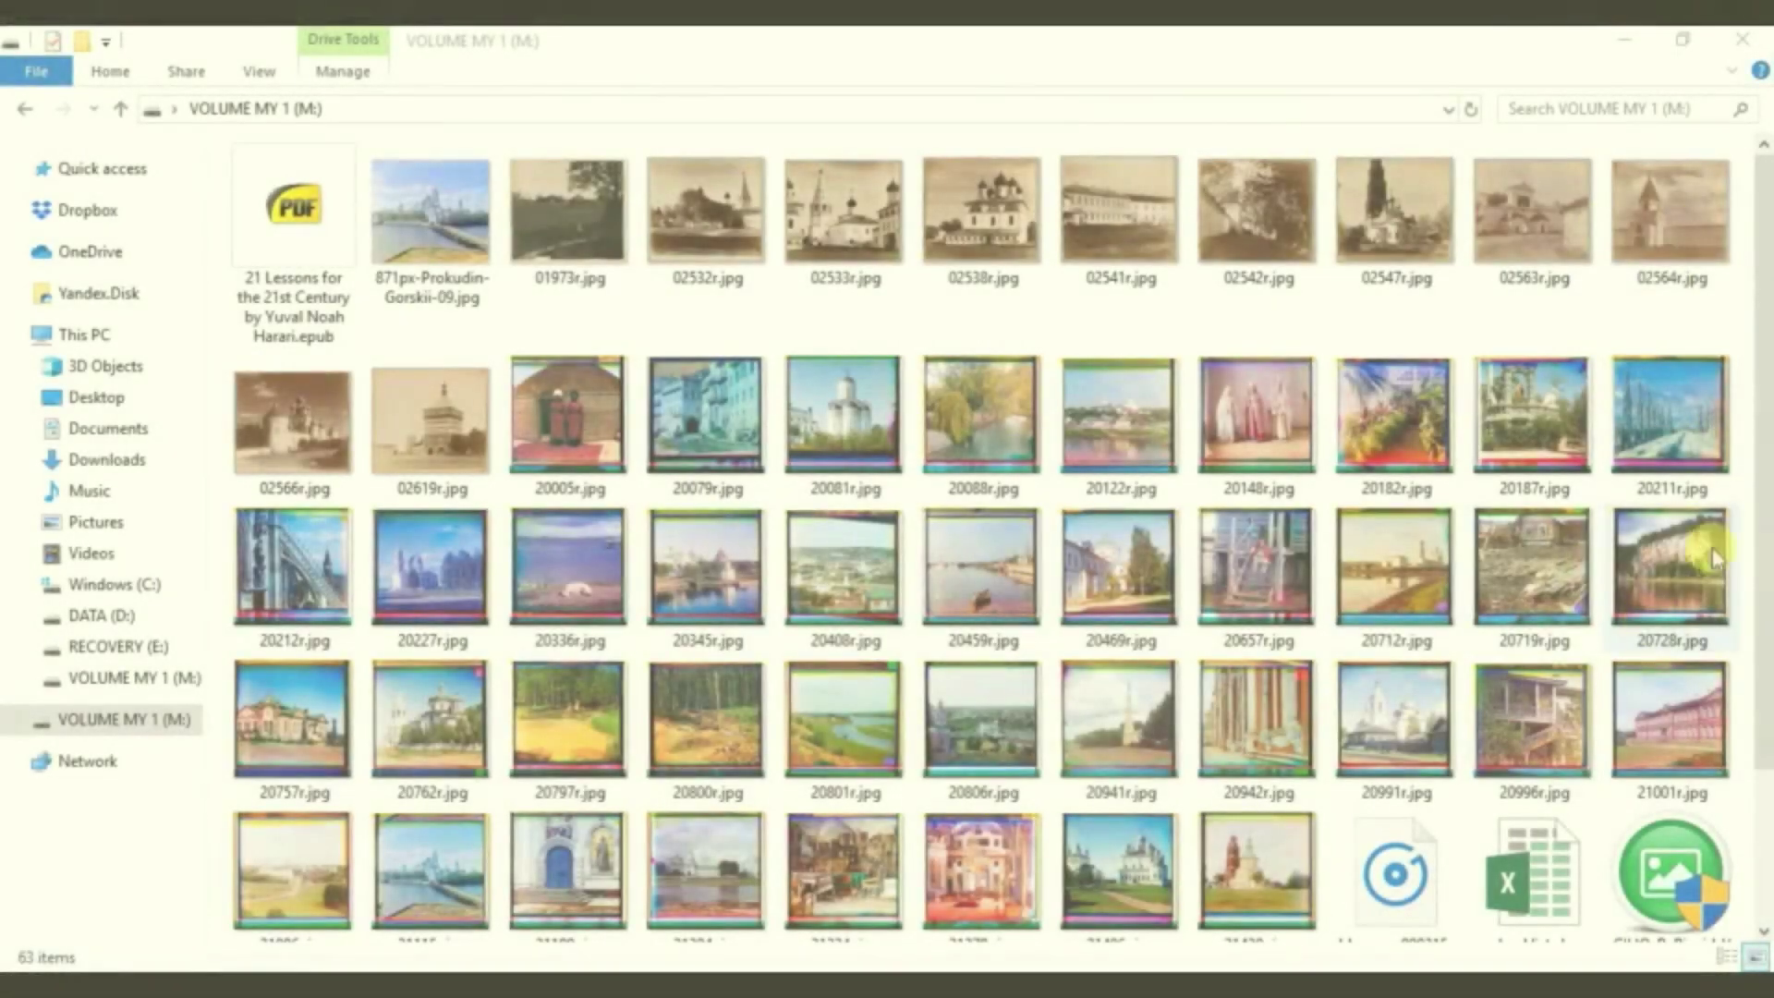
# Step: Quick-format the USB drive VOLUME MY 1 (M:), holding the new mix of file types, as FAT32
pyautogui.moveTo(1765, 591); pyautogui.dragTo(1755, 453)
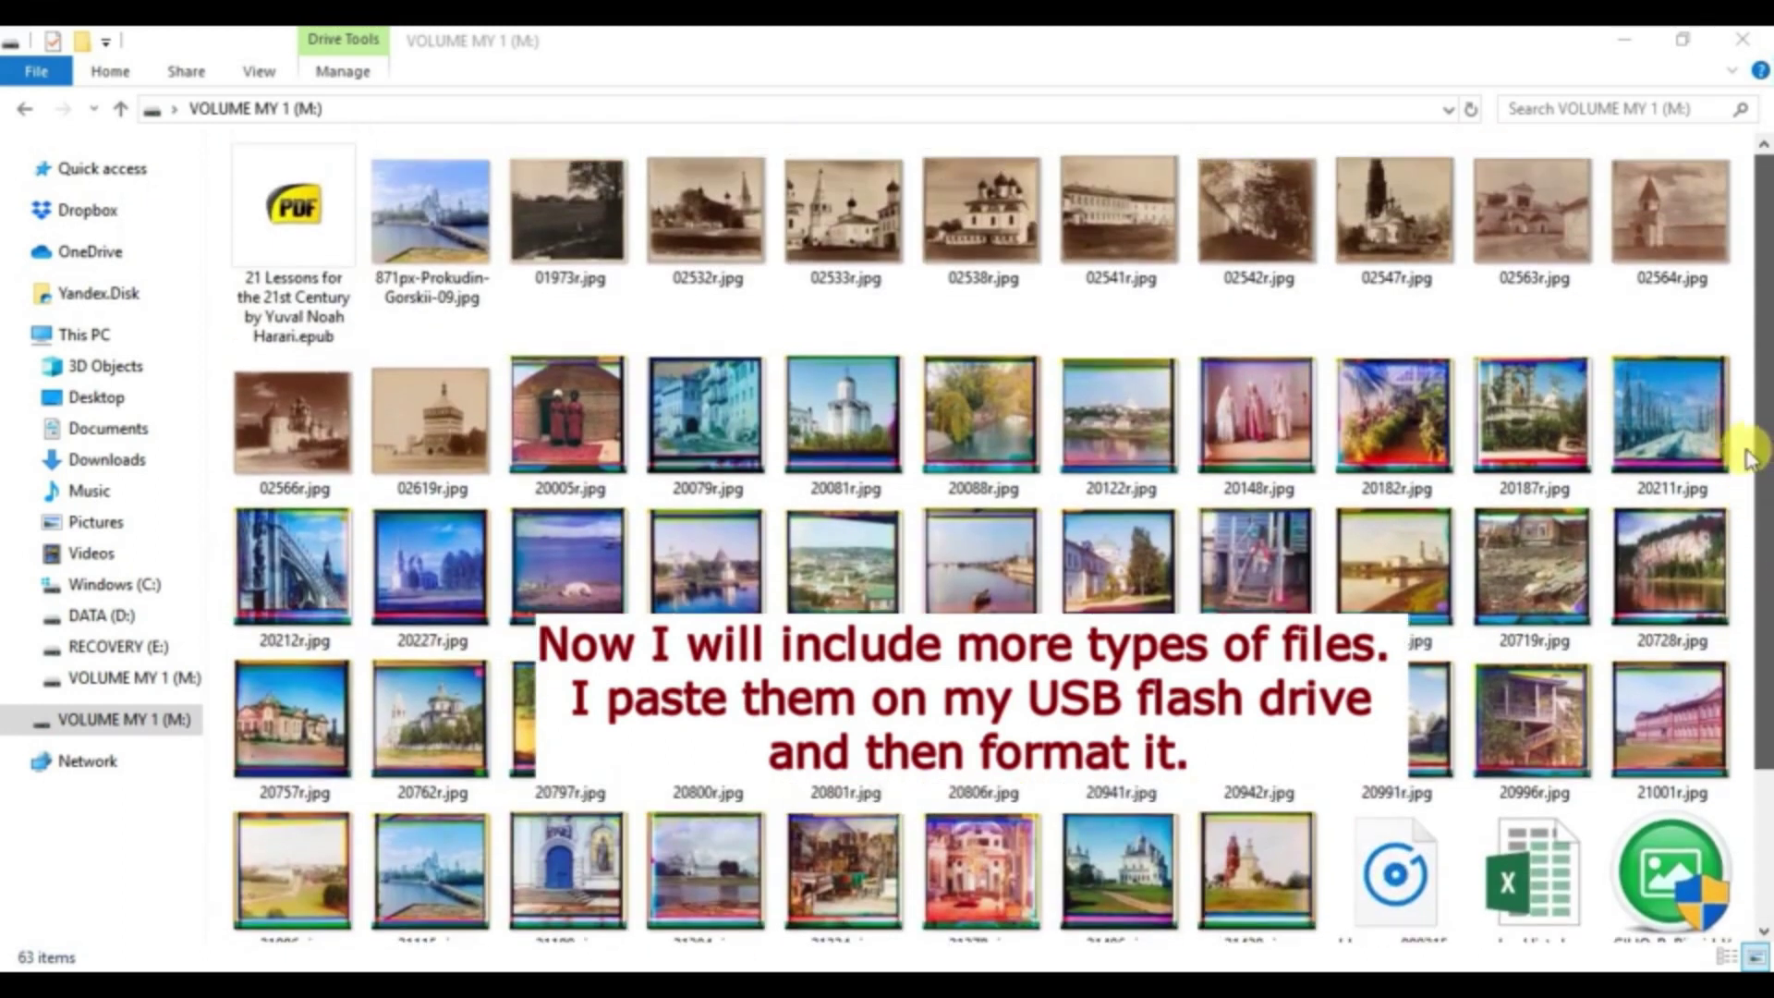
pyautogui.rightClick(127, 726)
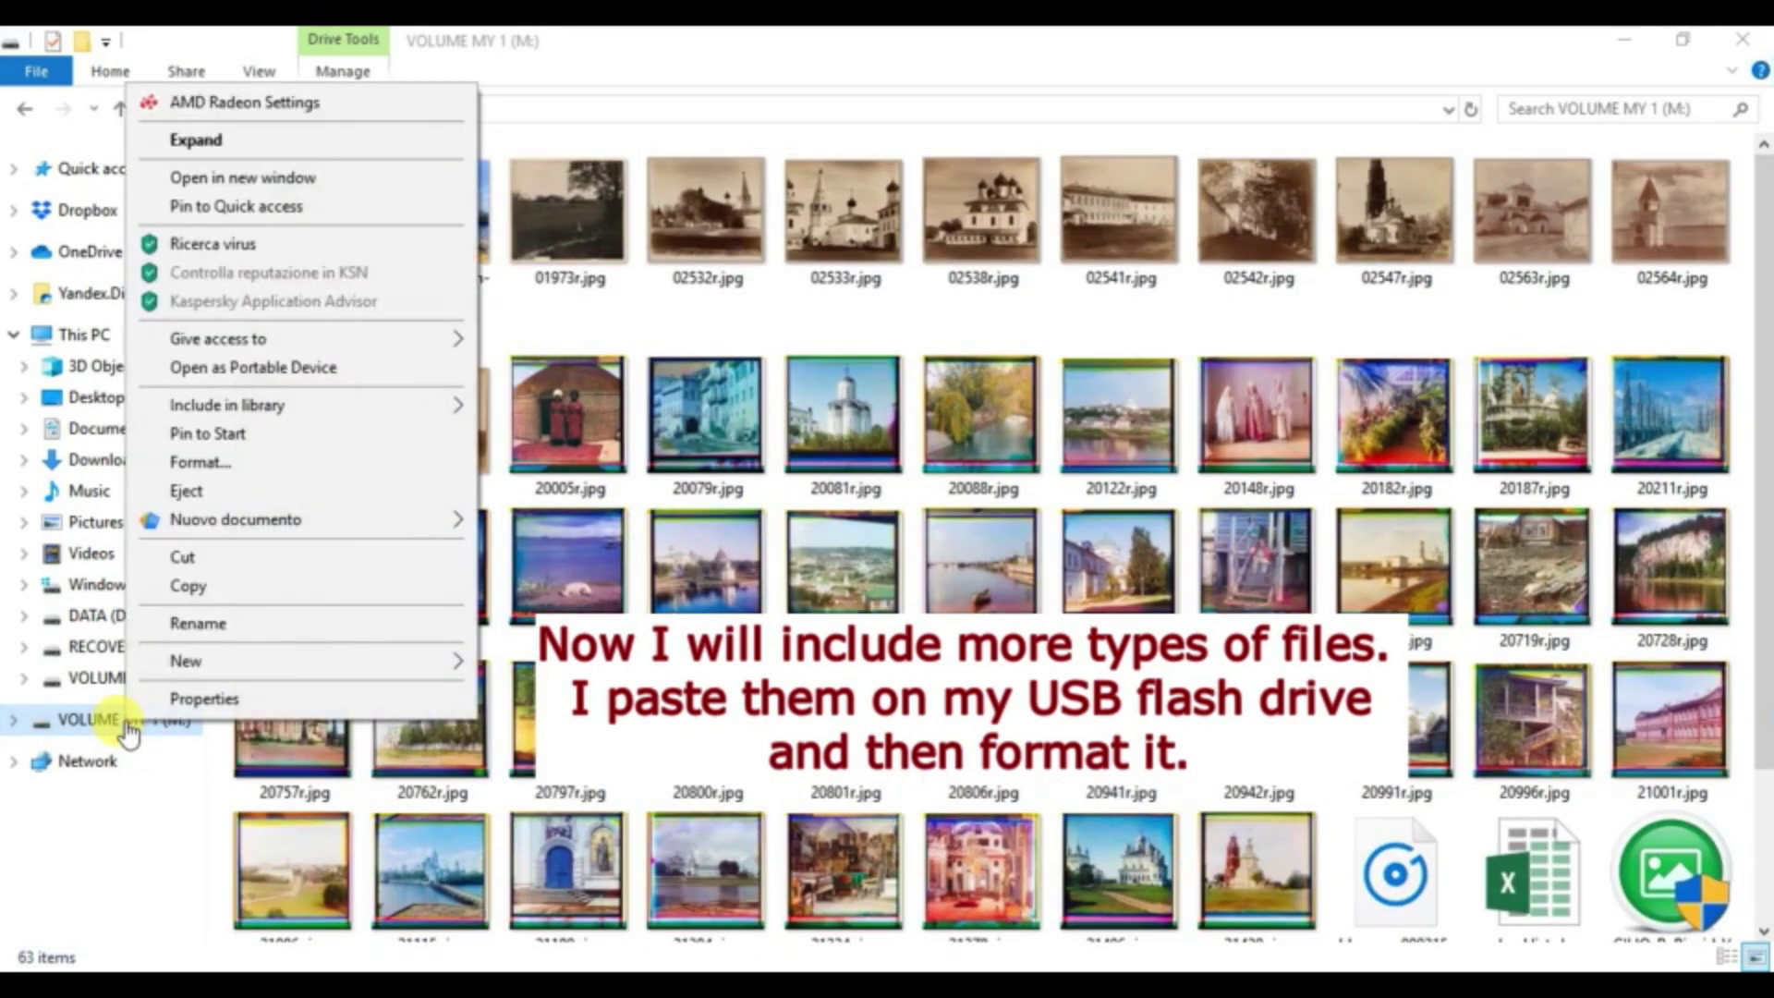
pyautogui.click(238, 467)
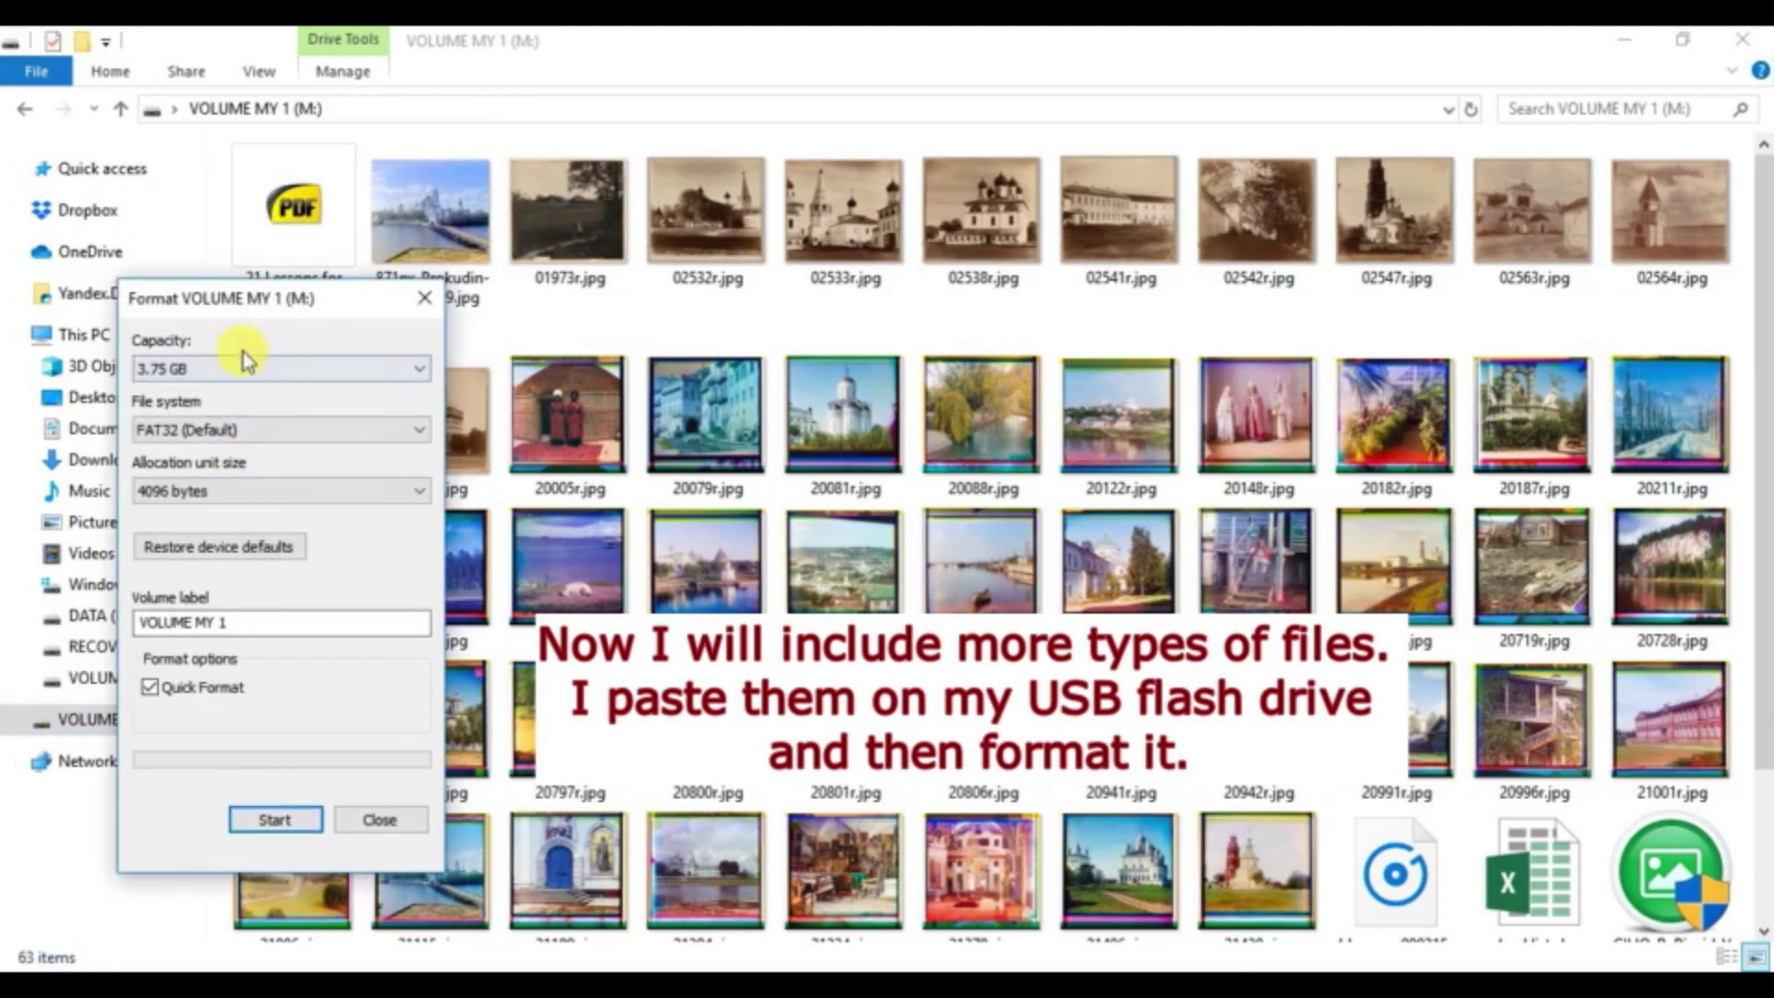
pyautogui.click(271, 822)
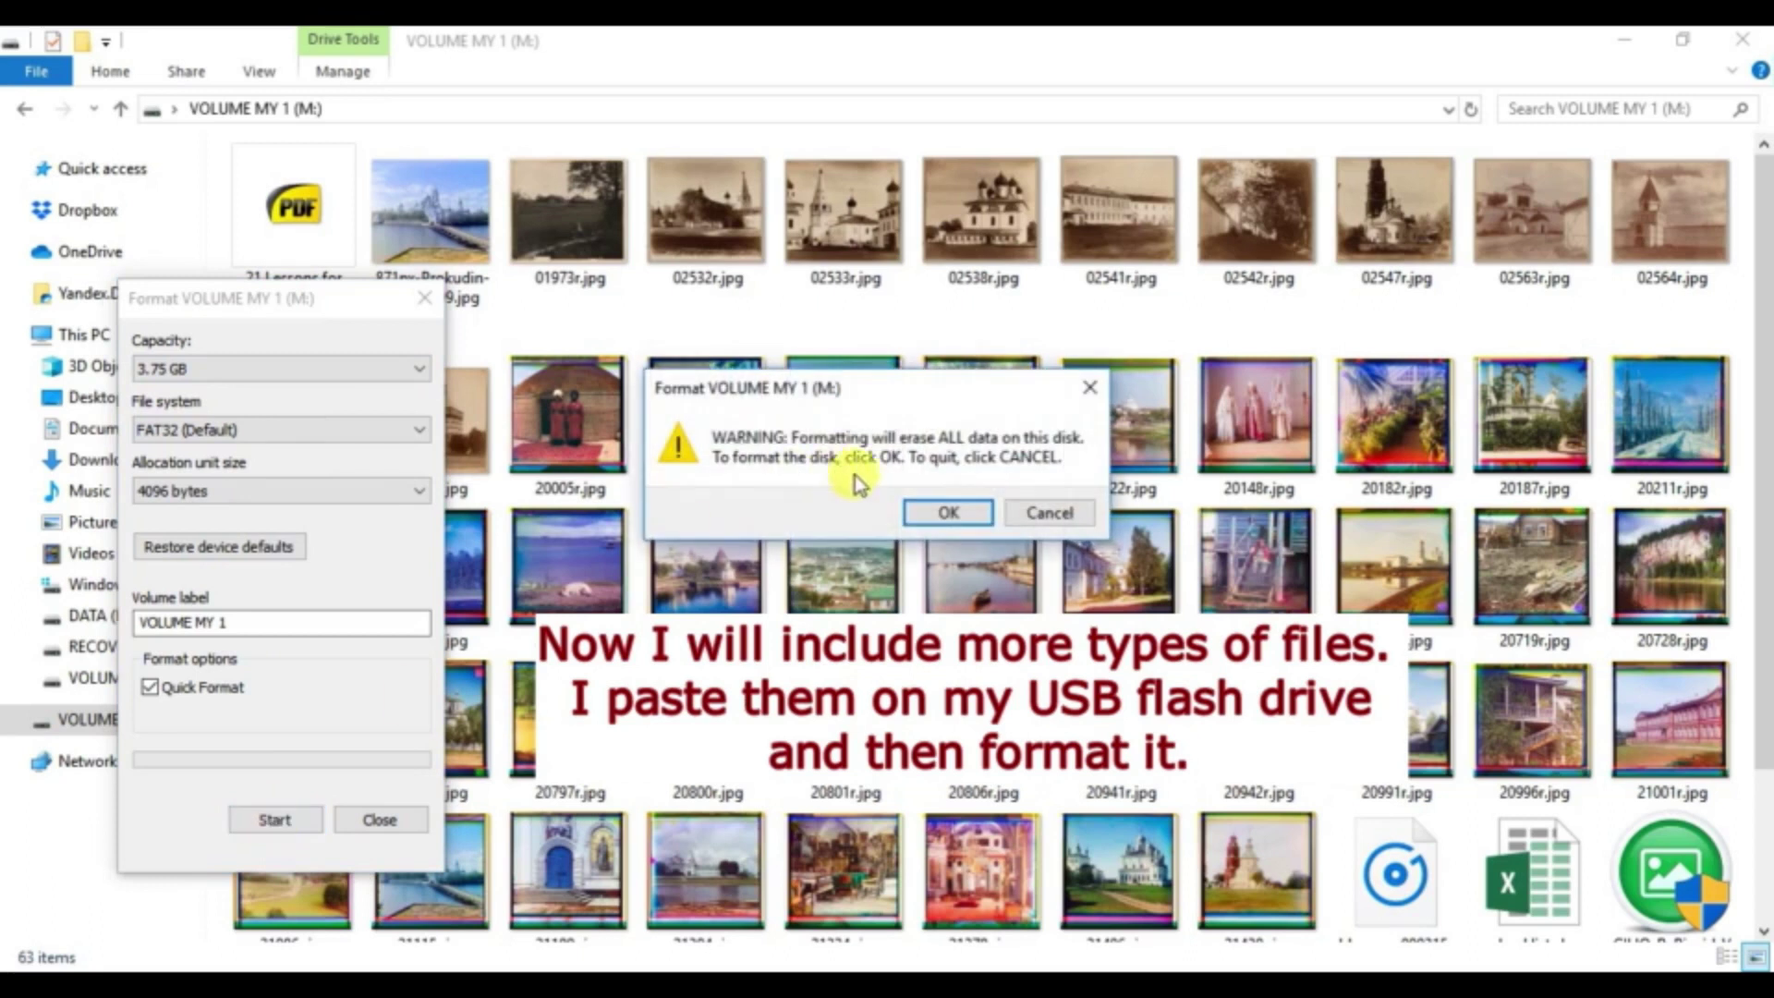
pyautogui.click(951, 513)
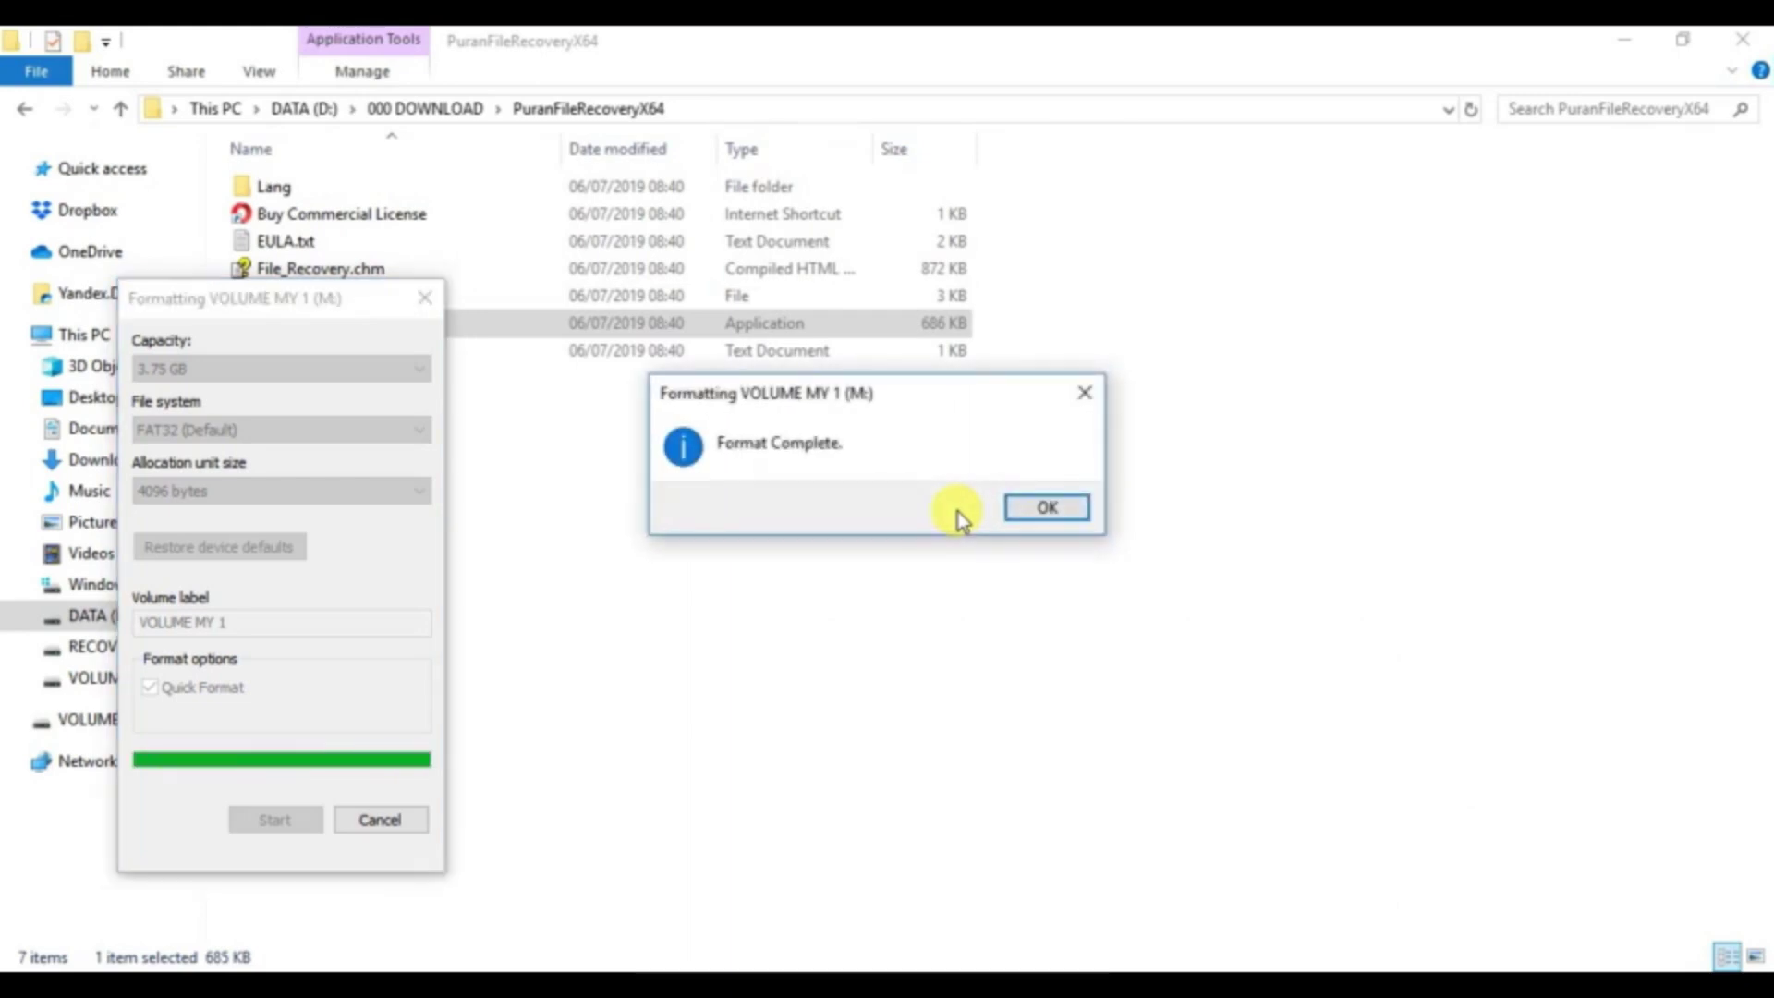
pyautogui.click(1044, 509)
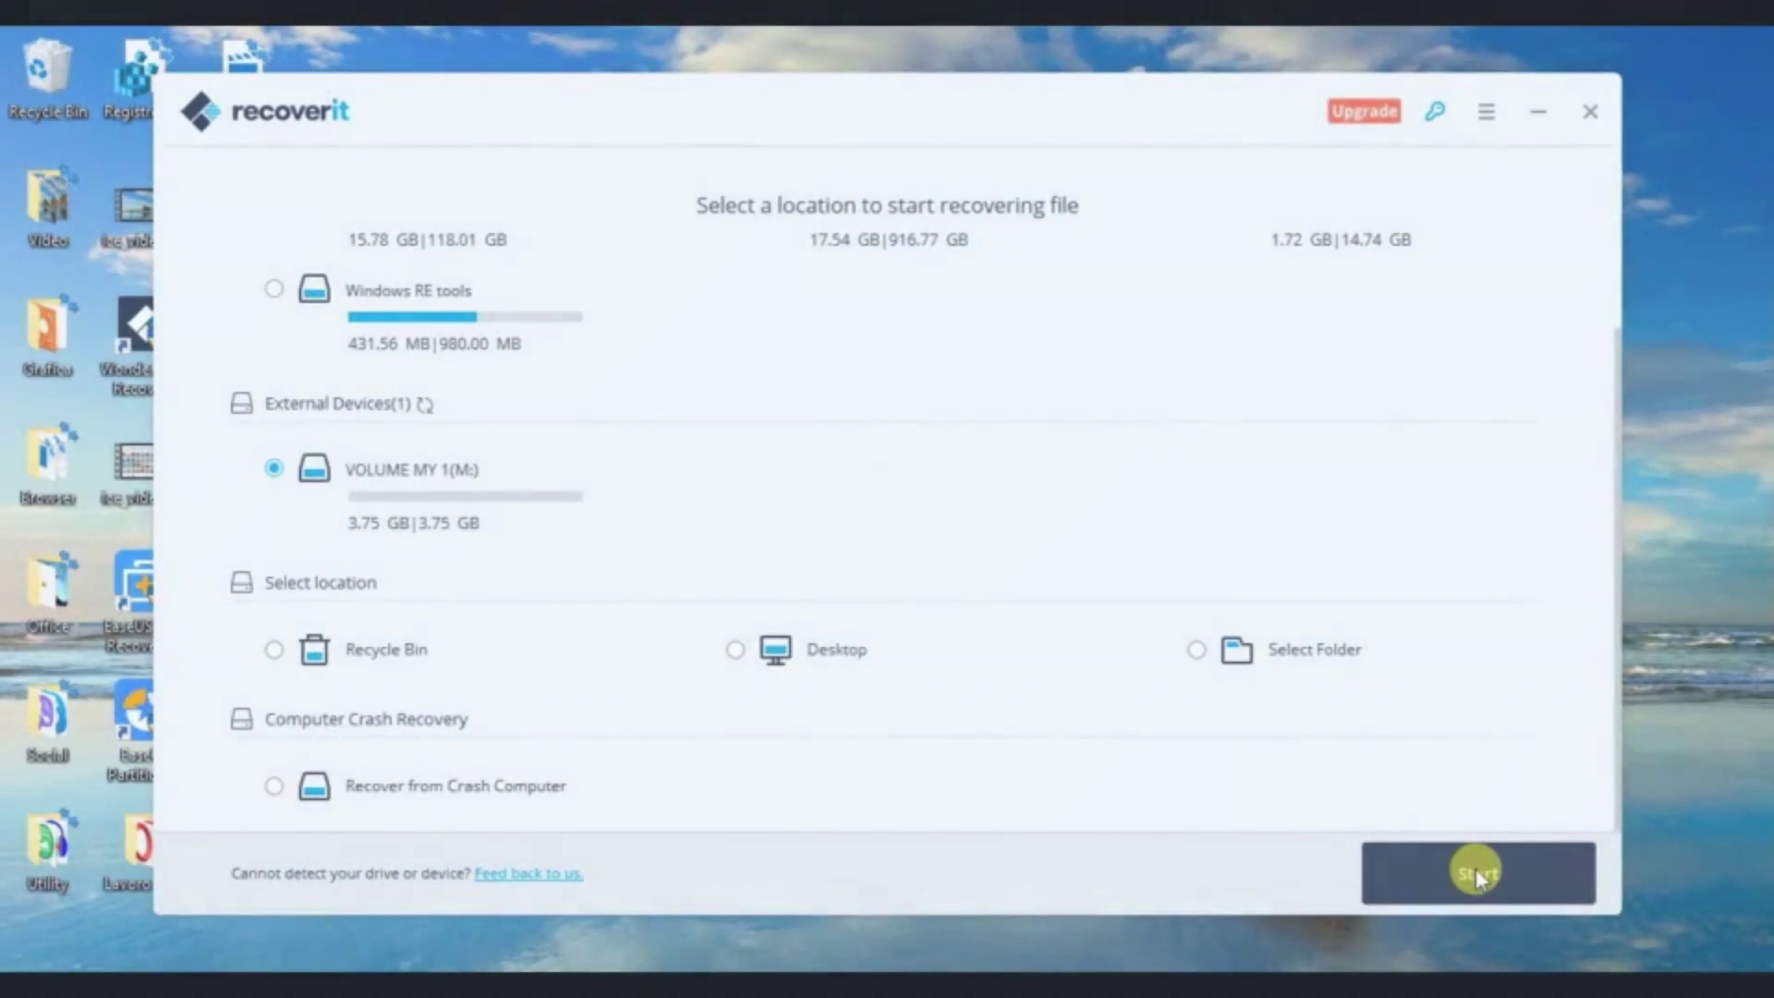
# Step: Scan VOLUME MY 1 (M:) with Recoverit and mark all files under both its FAT32 and Raw Files entries
pyautogui.click(1471, 870)
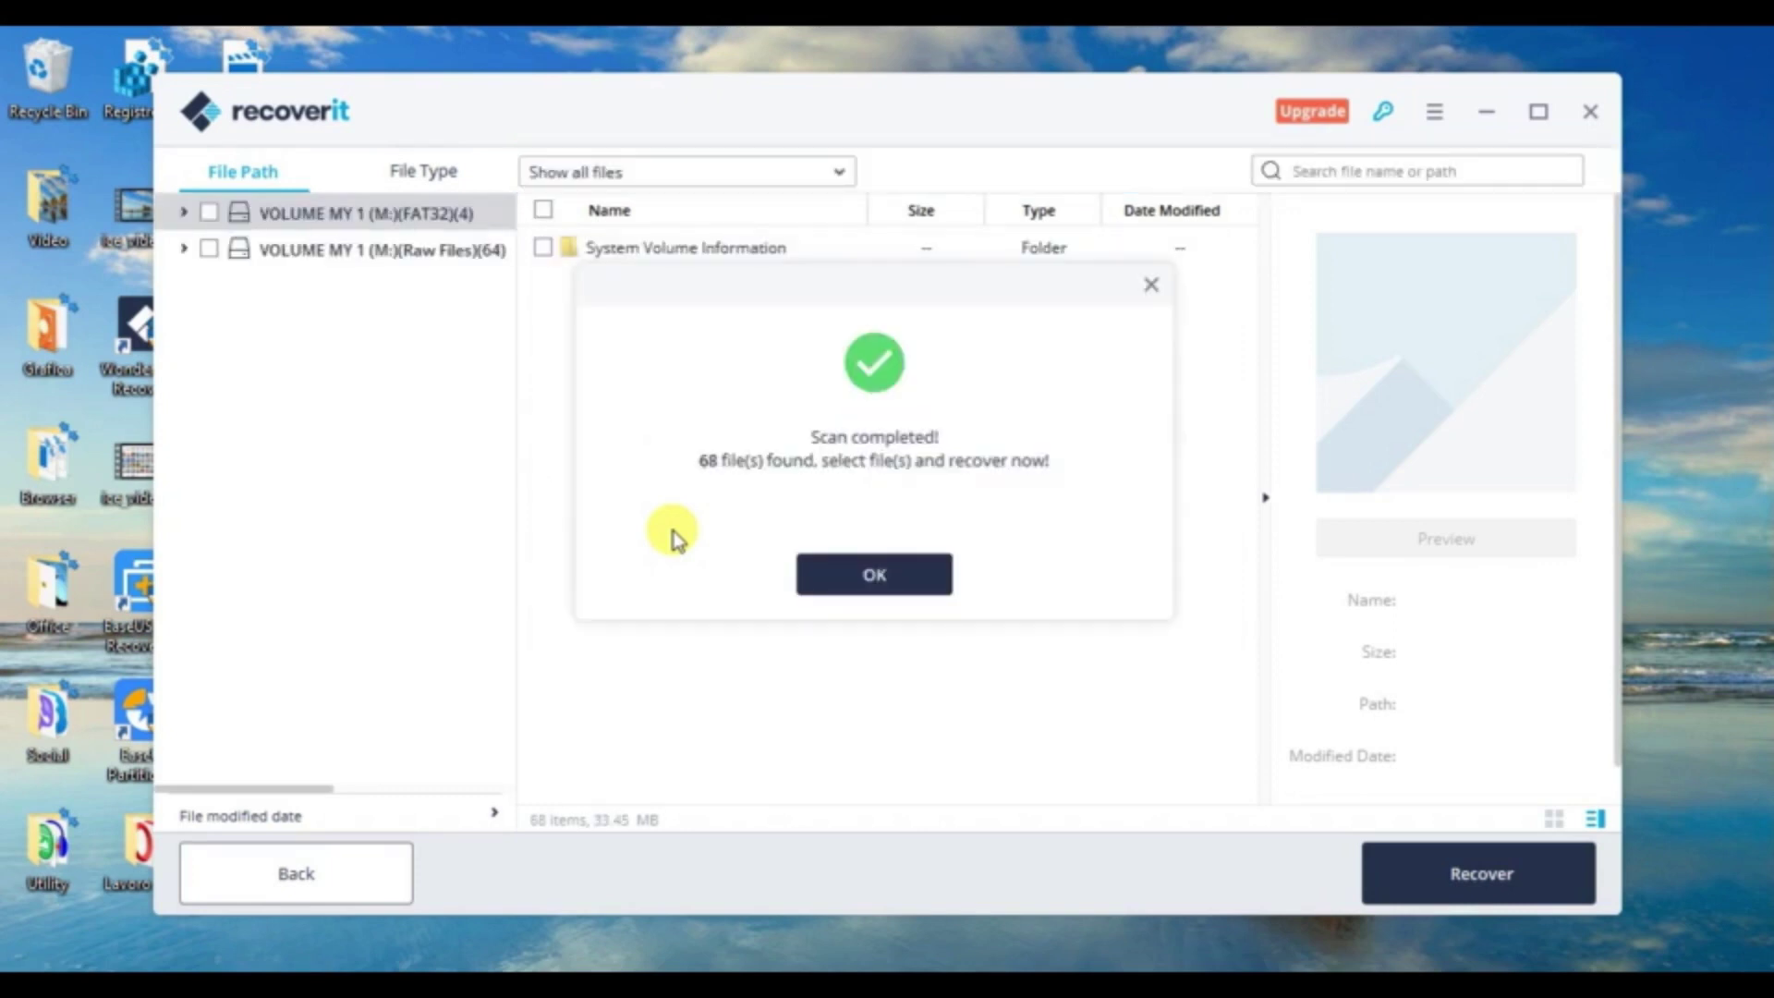
pyautogui.click(864, 574)
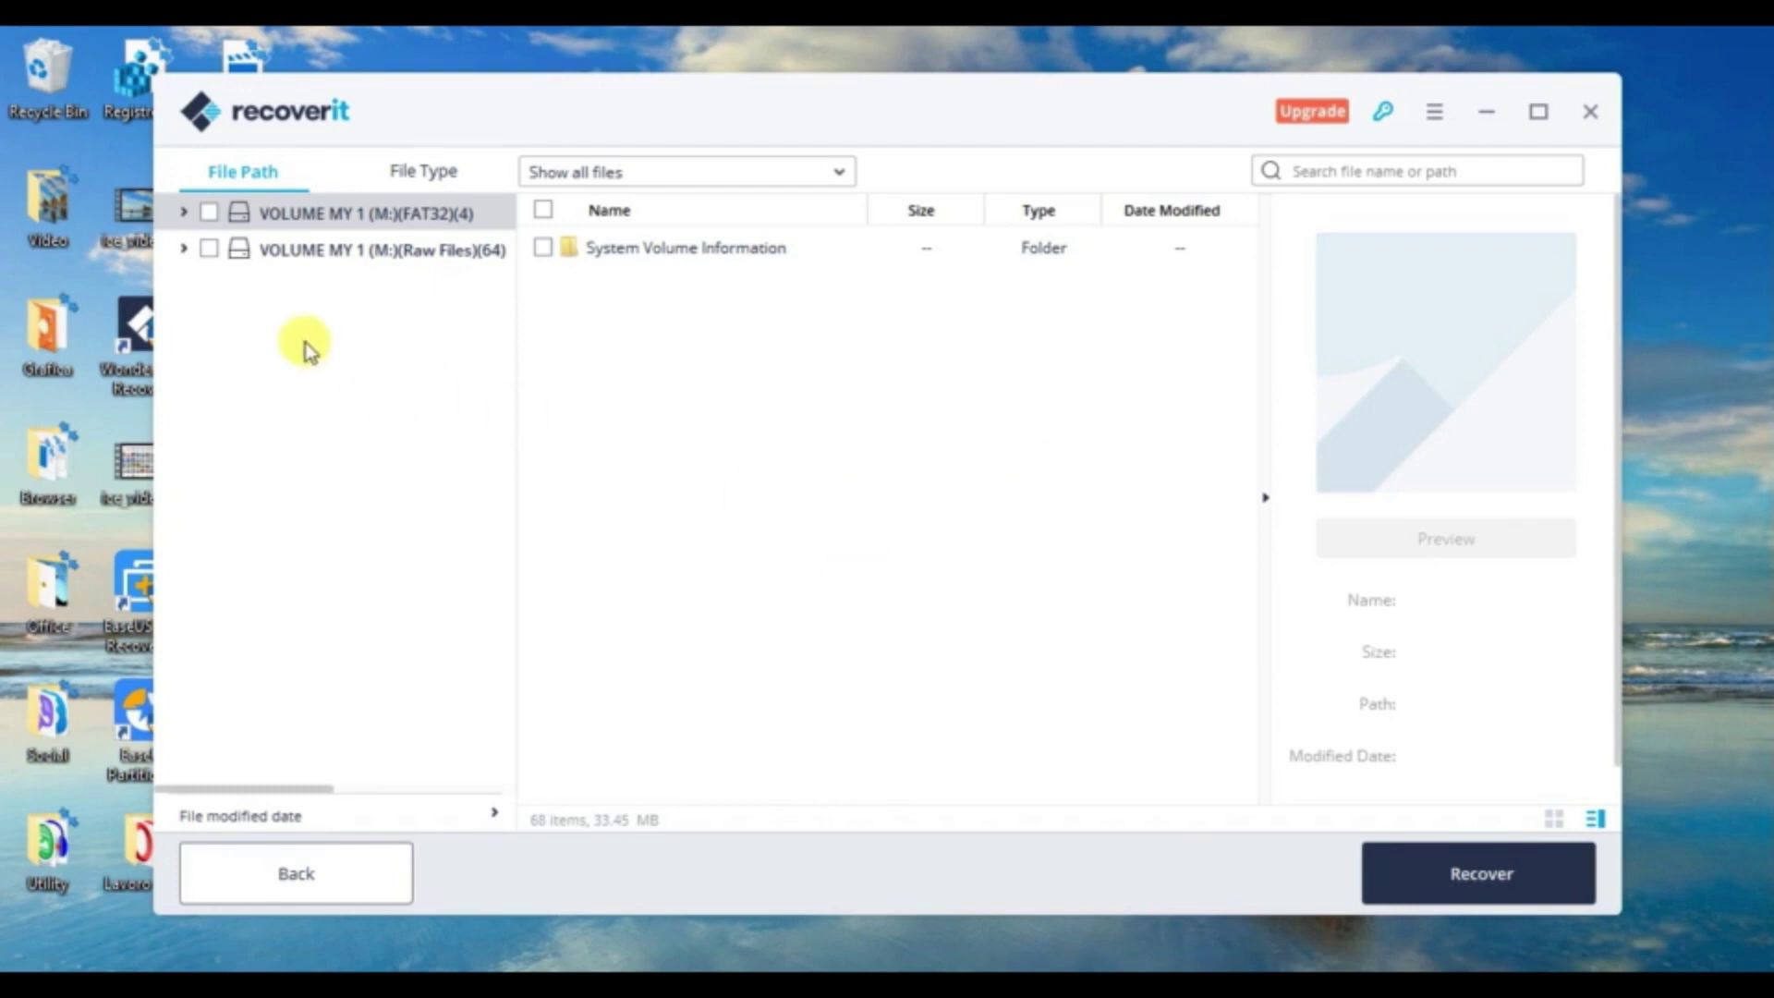
pyautogui.click(211, 248)
pyautogui.click(207, 216)
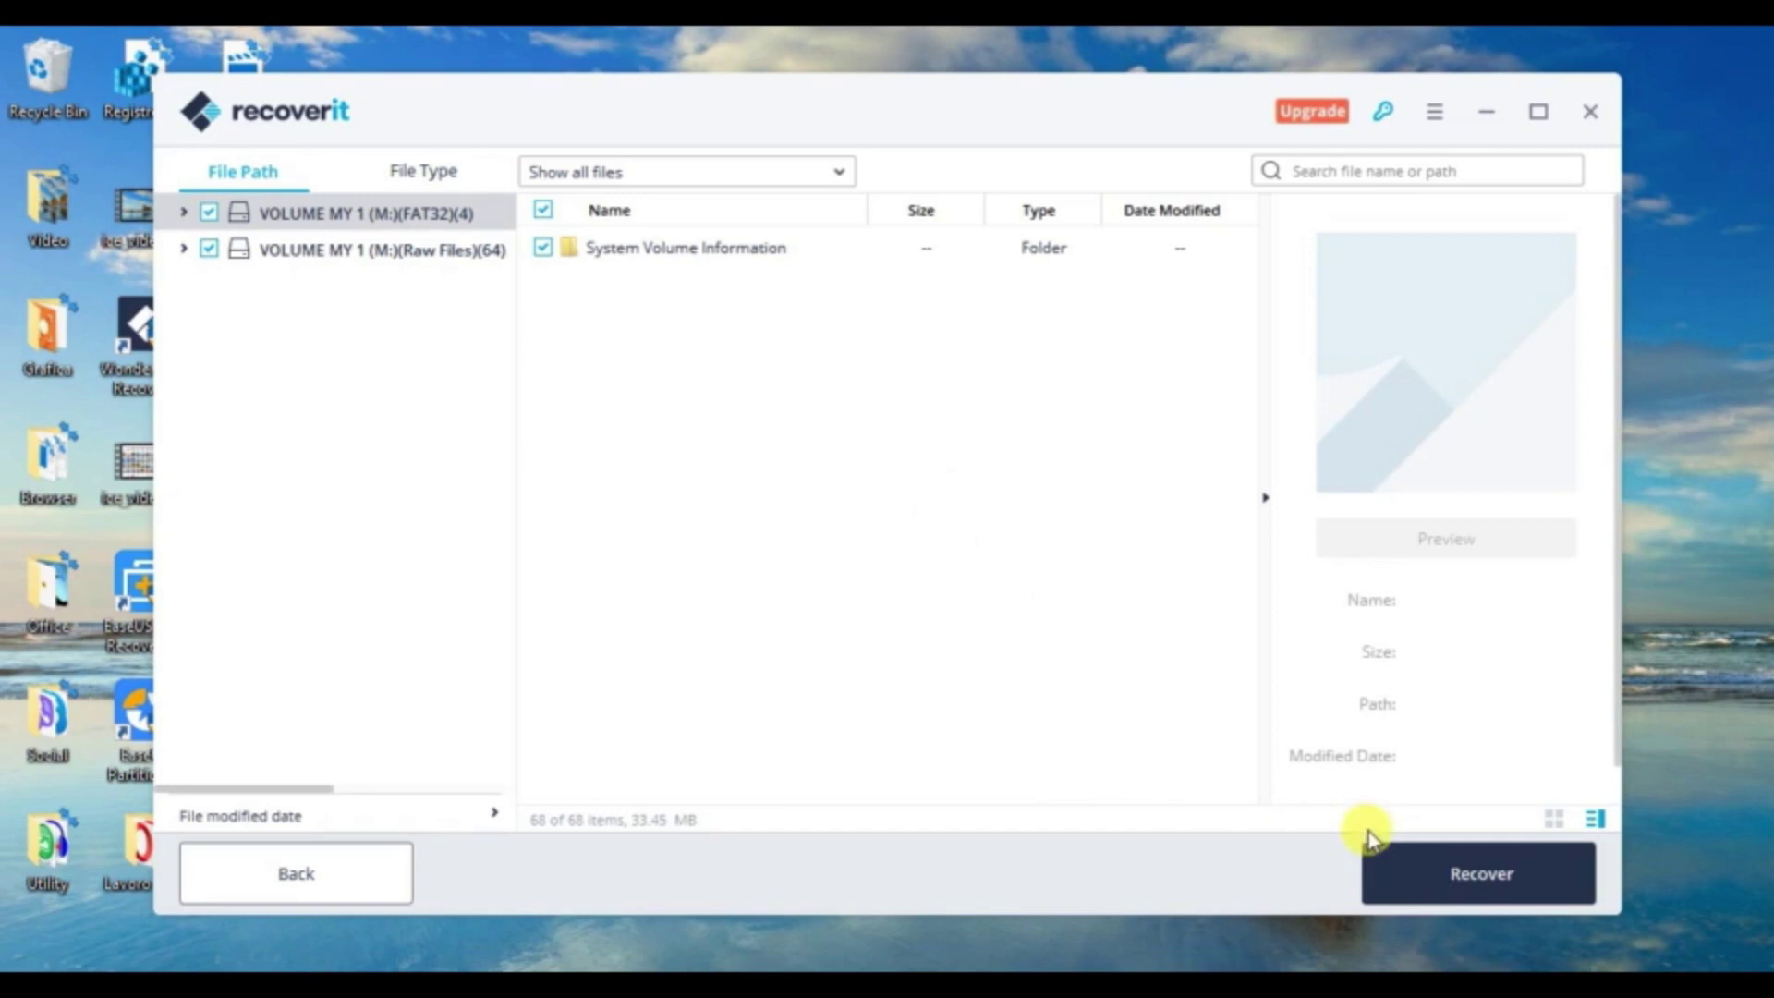
# Step: Recover the marked files with the free version into a new folder named Recovery Recoverit and close the completion message
pyautogui.click(1481, 875)
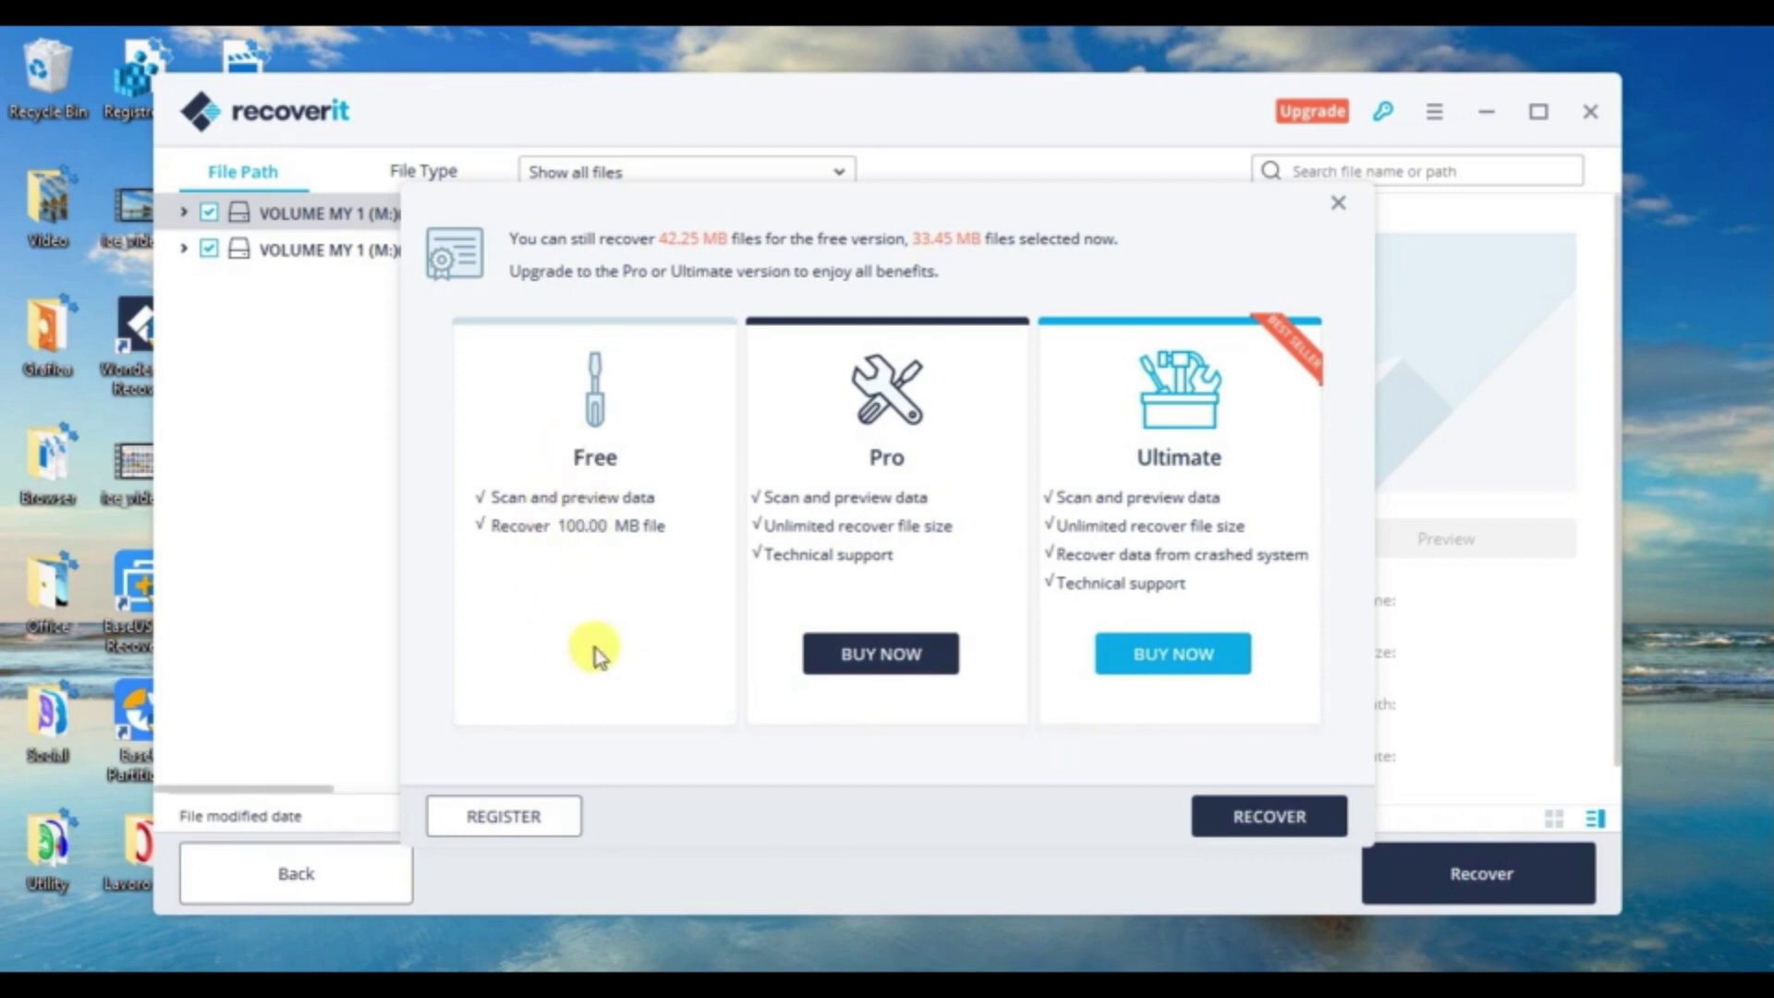
pyautogui.click(1264, 818)
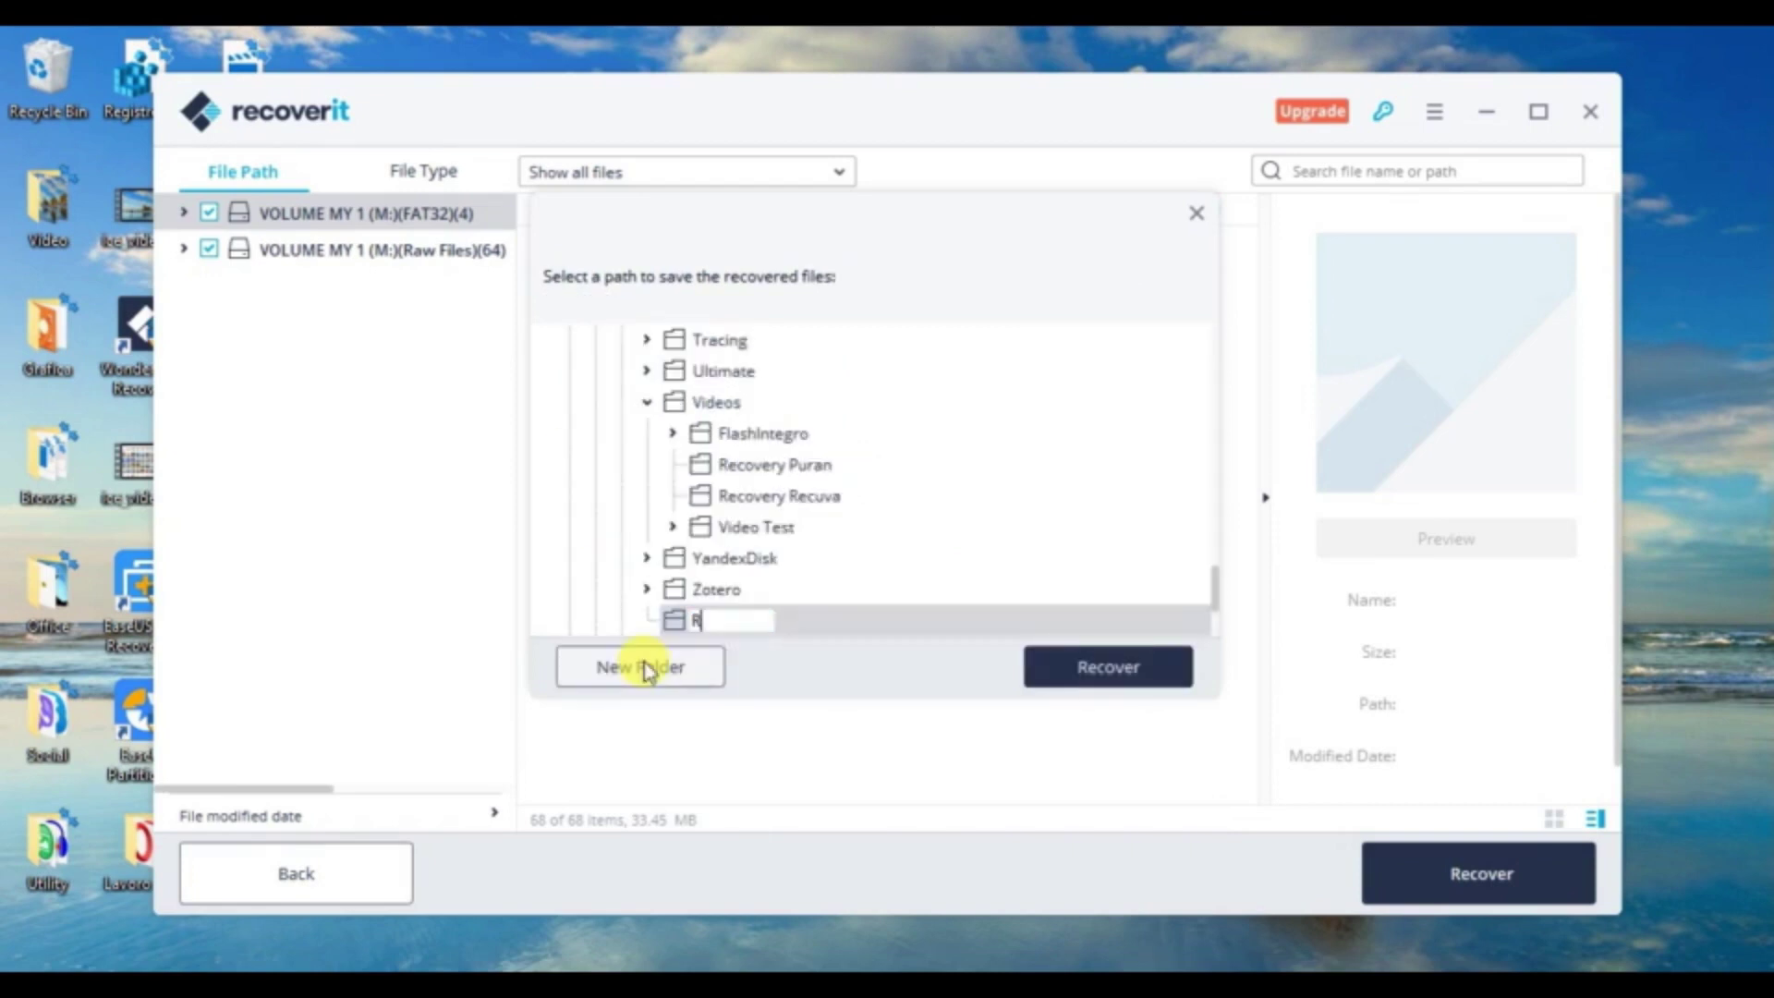
pyautogui.write('Recovery Recover')
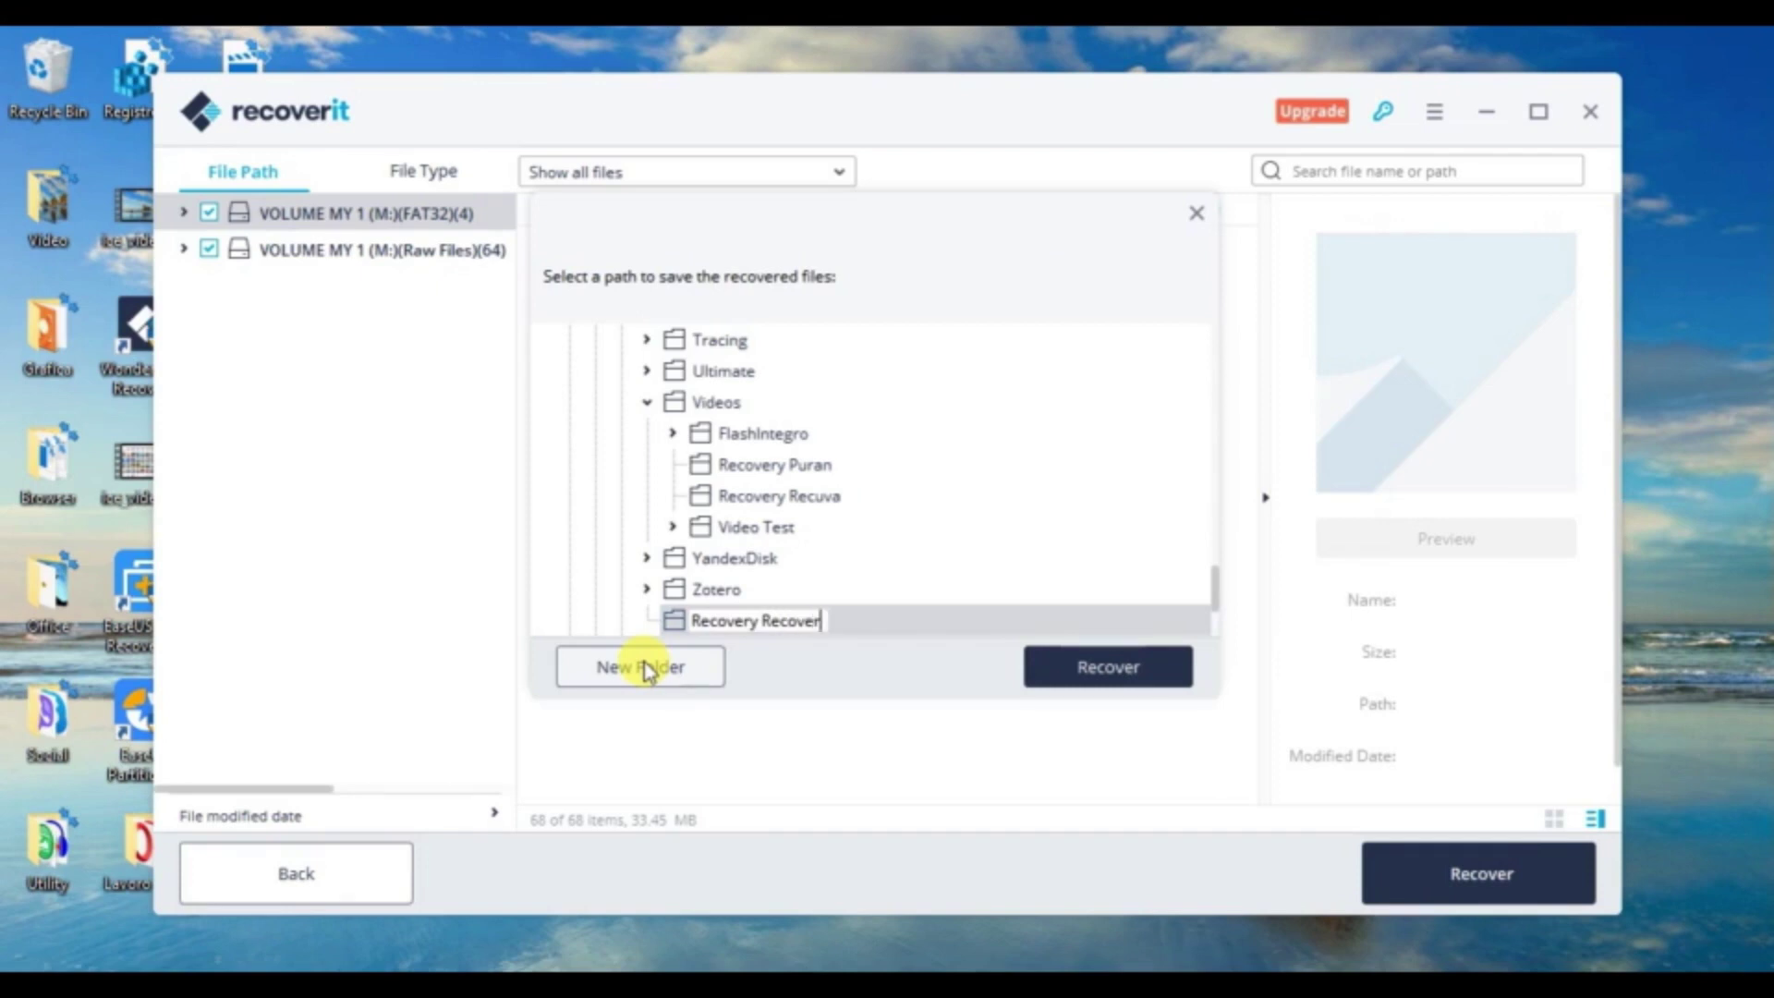
pyautogui.write('it')
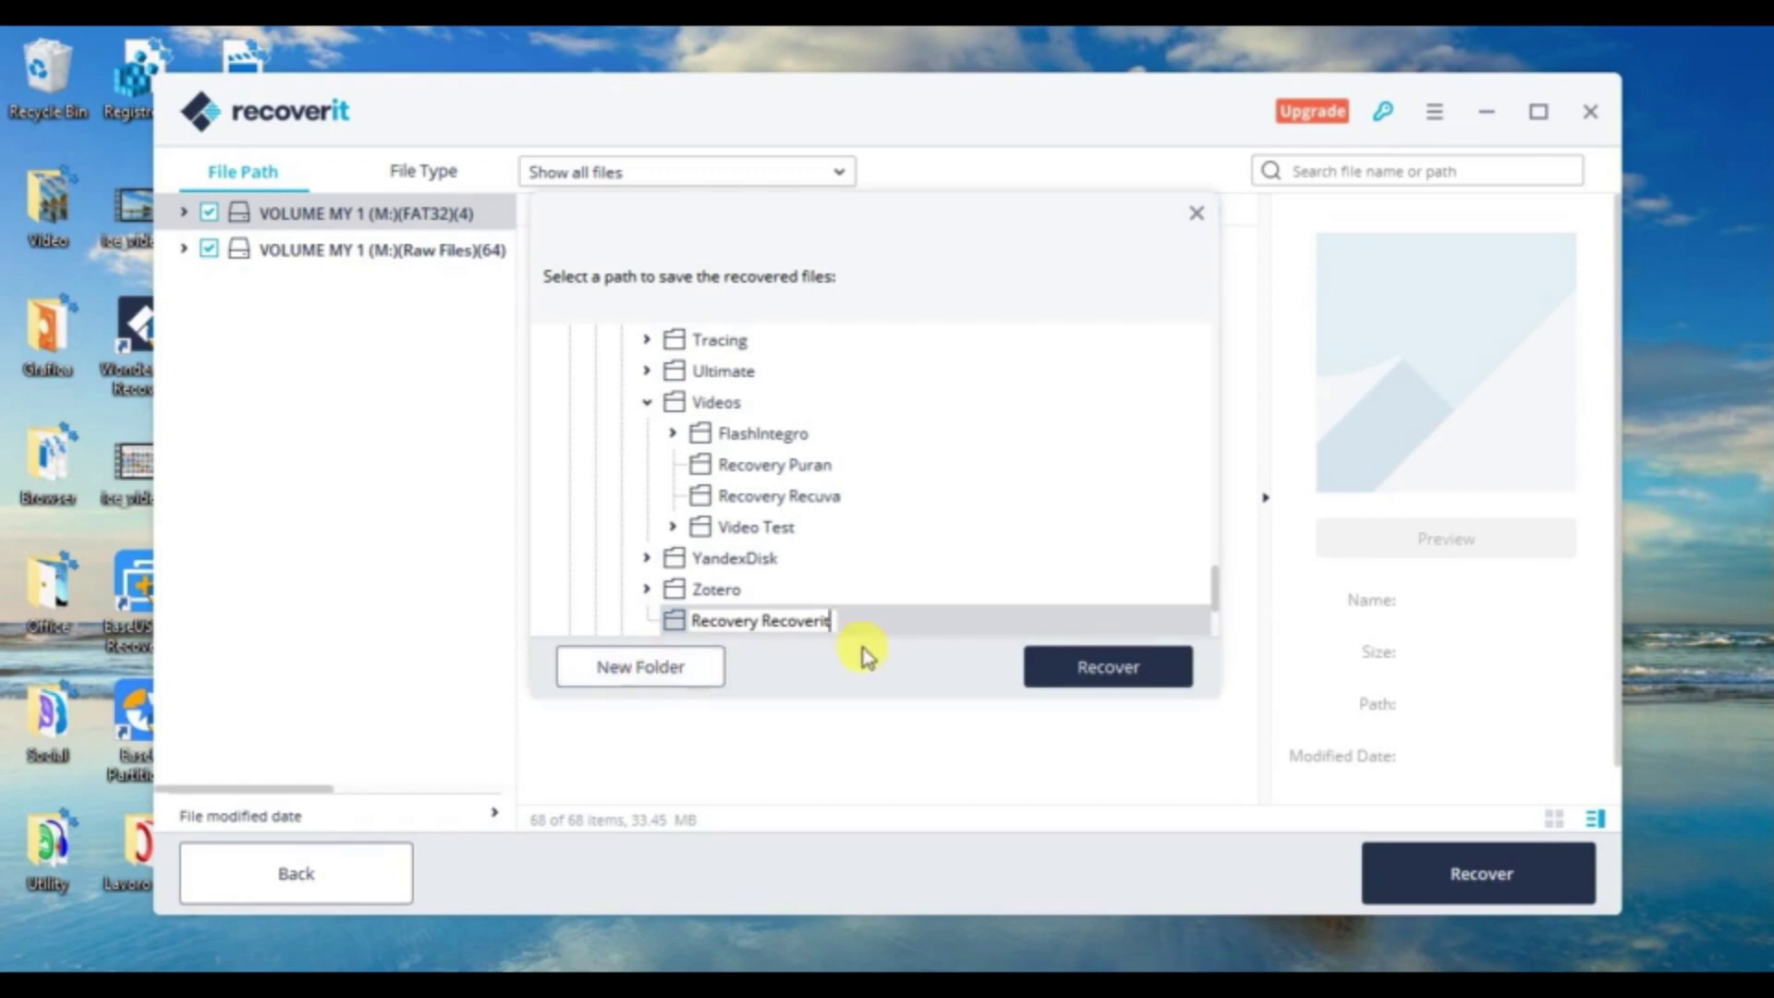
pyautogui.click(1116, 675)
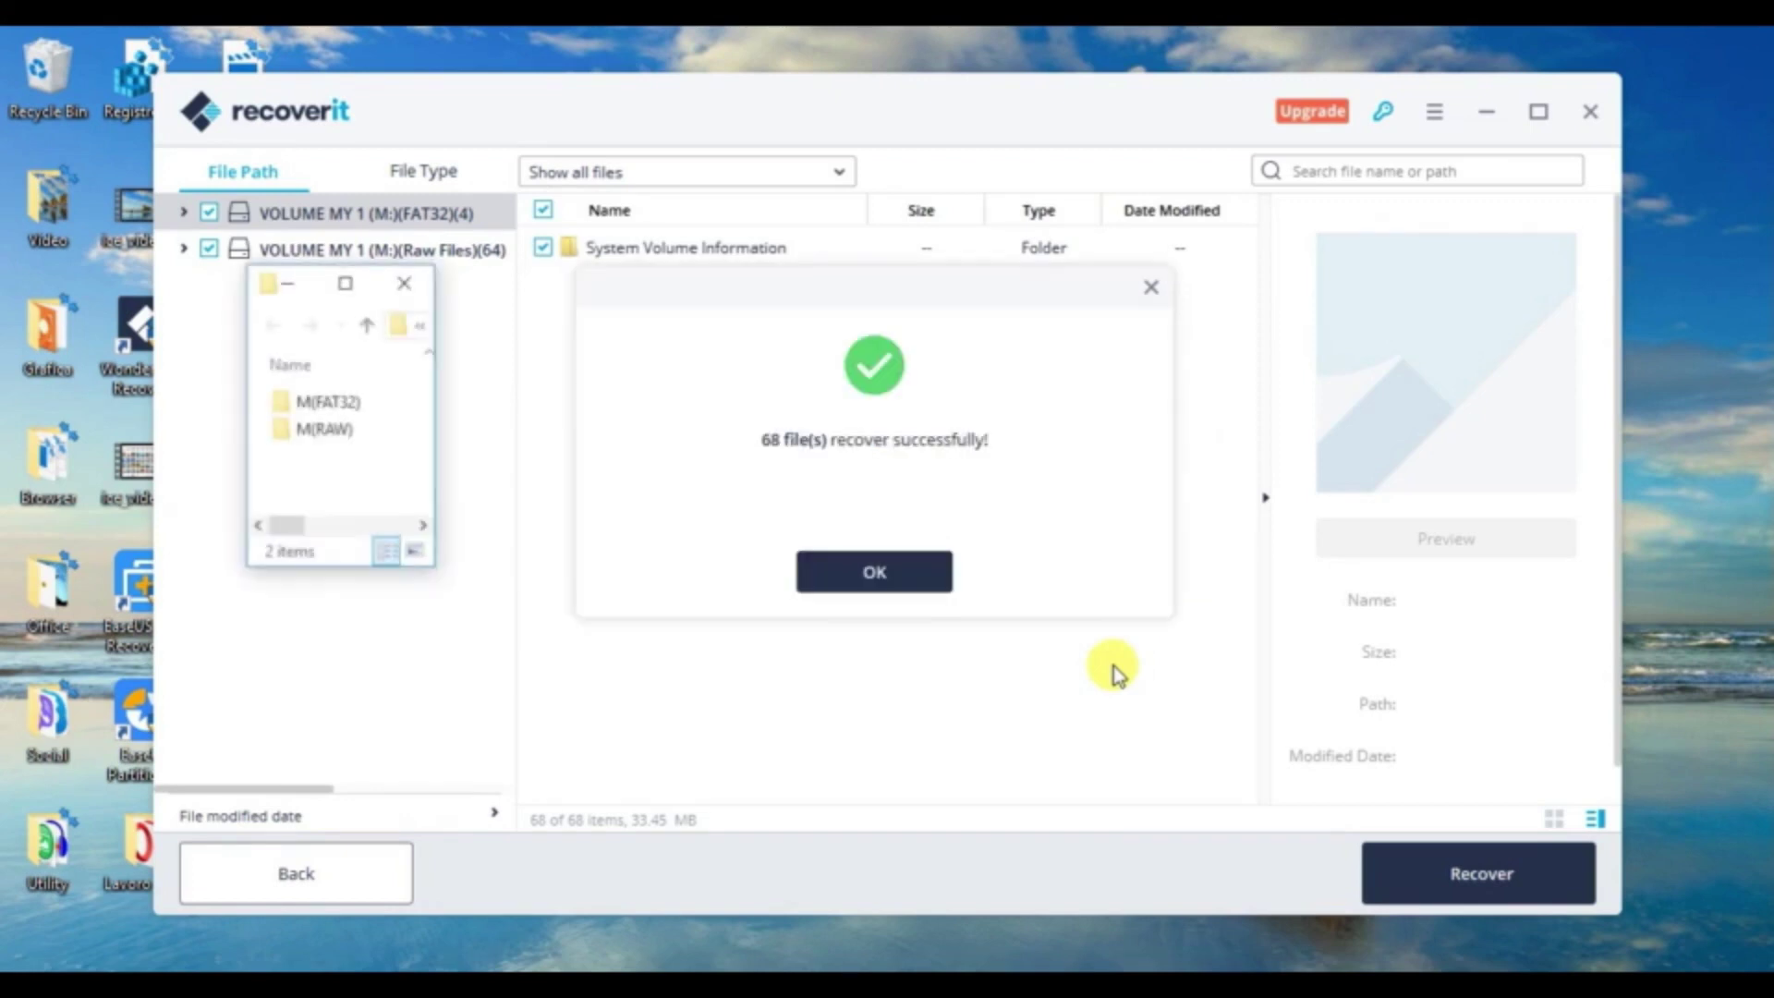
pyautogui.click(873, 572)
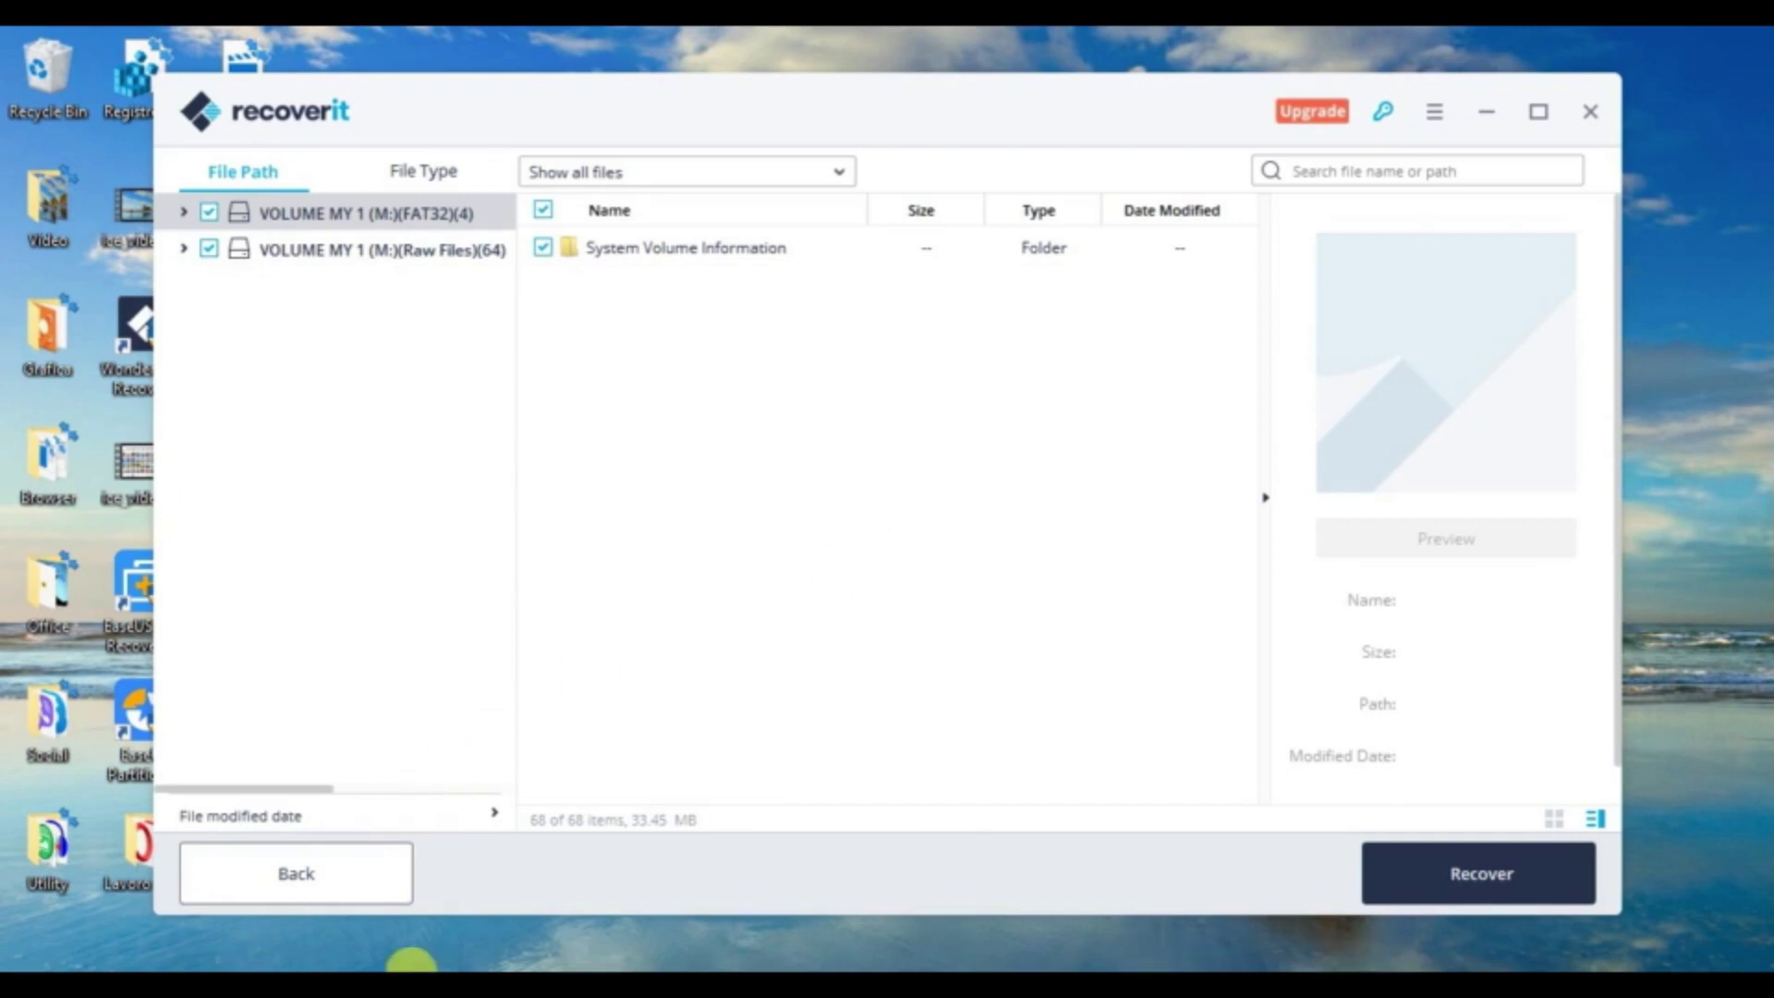
# Step: Bring up the recovered Recoverit folder in File Explorer at full size and check the gif folder inside M(RAW)
pyautogui.moveTo(277, 985)
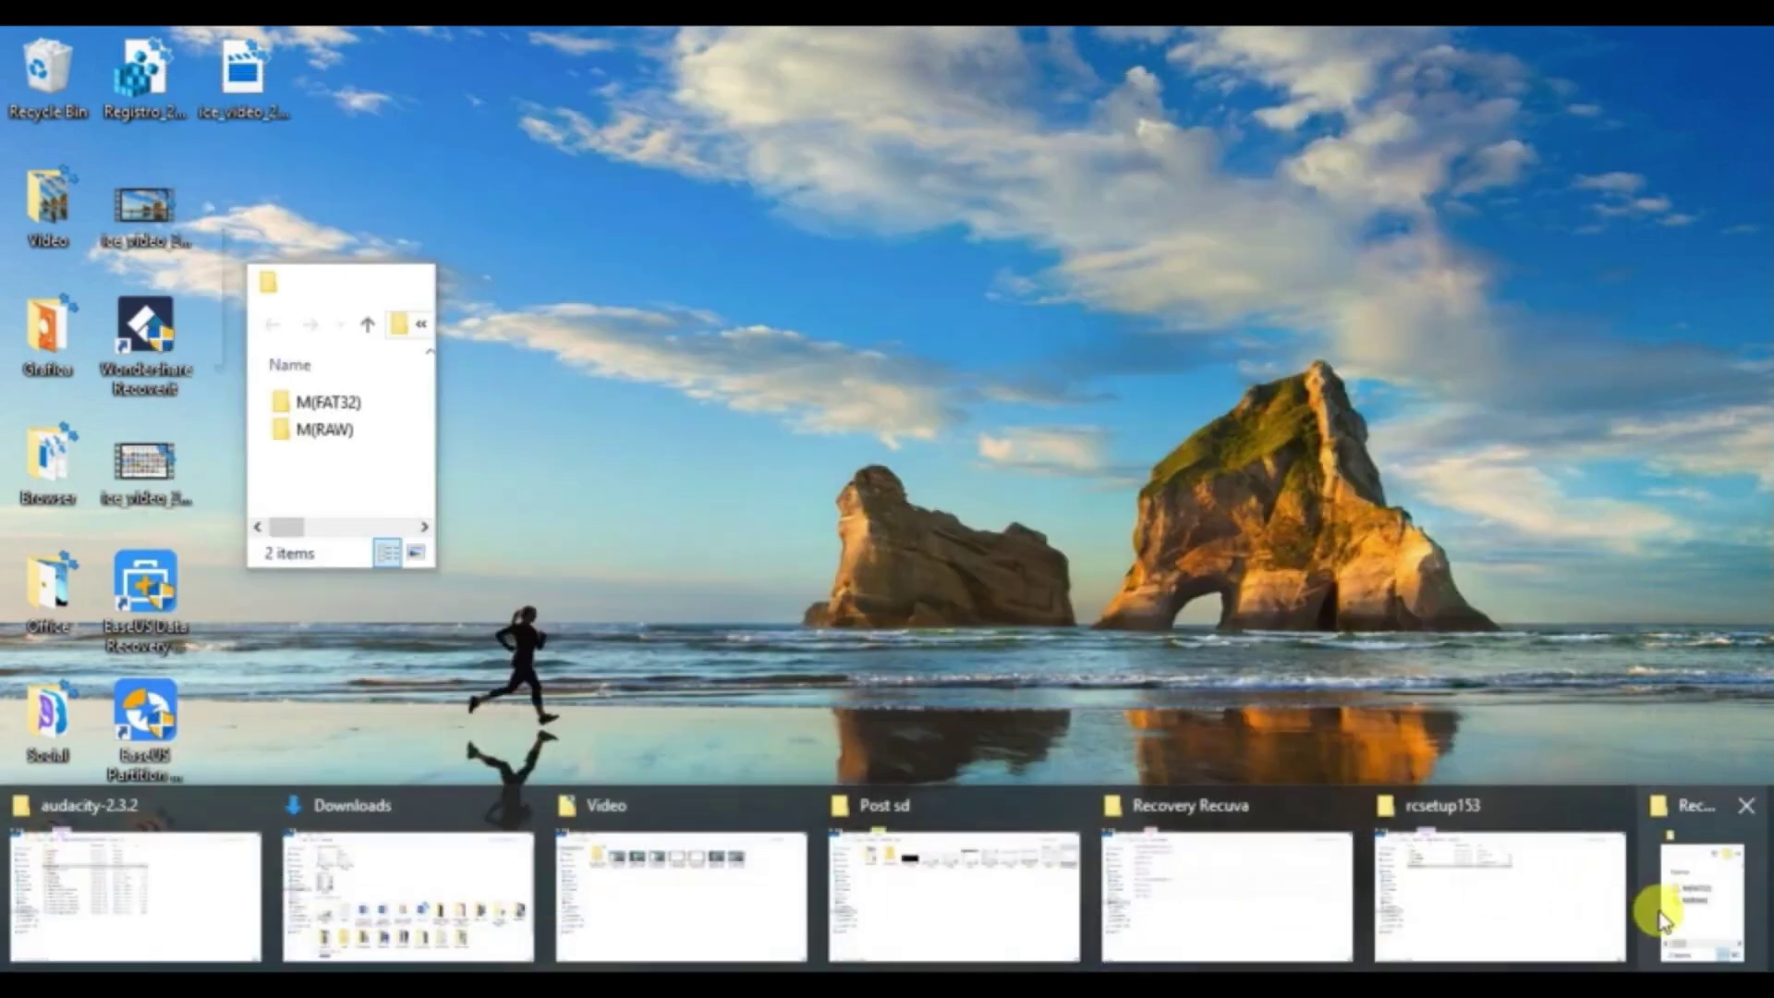
pyautogui.click(1694, 916)
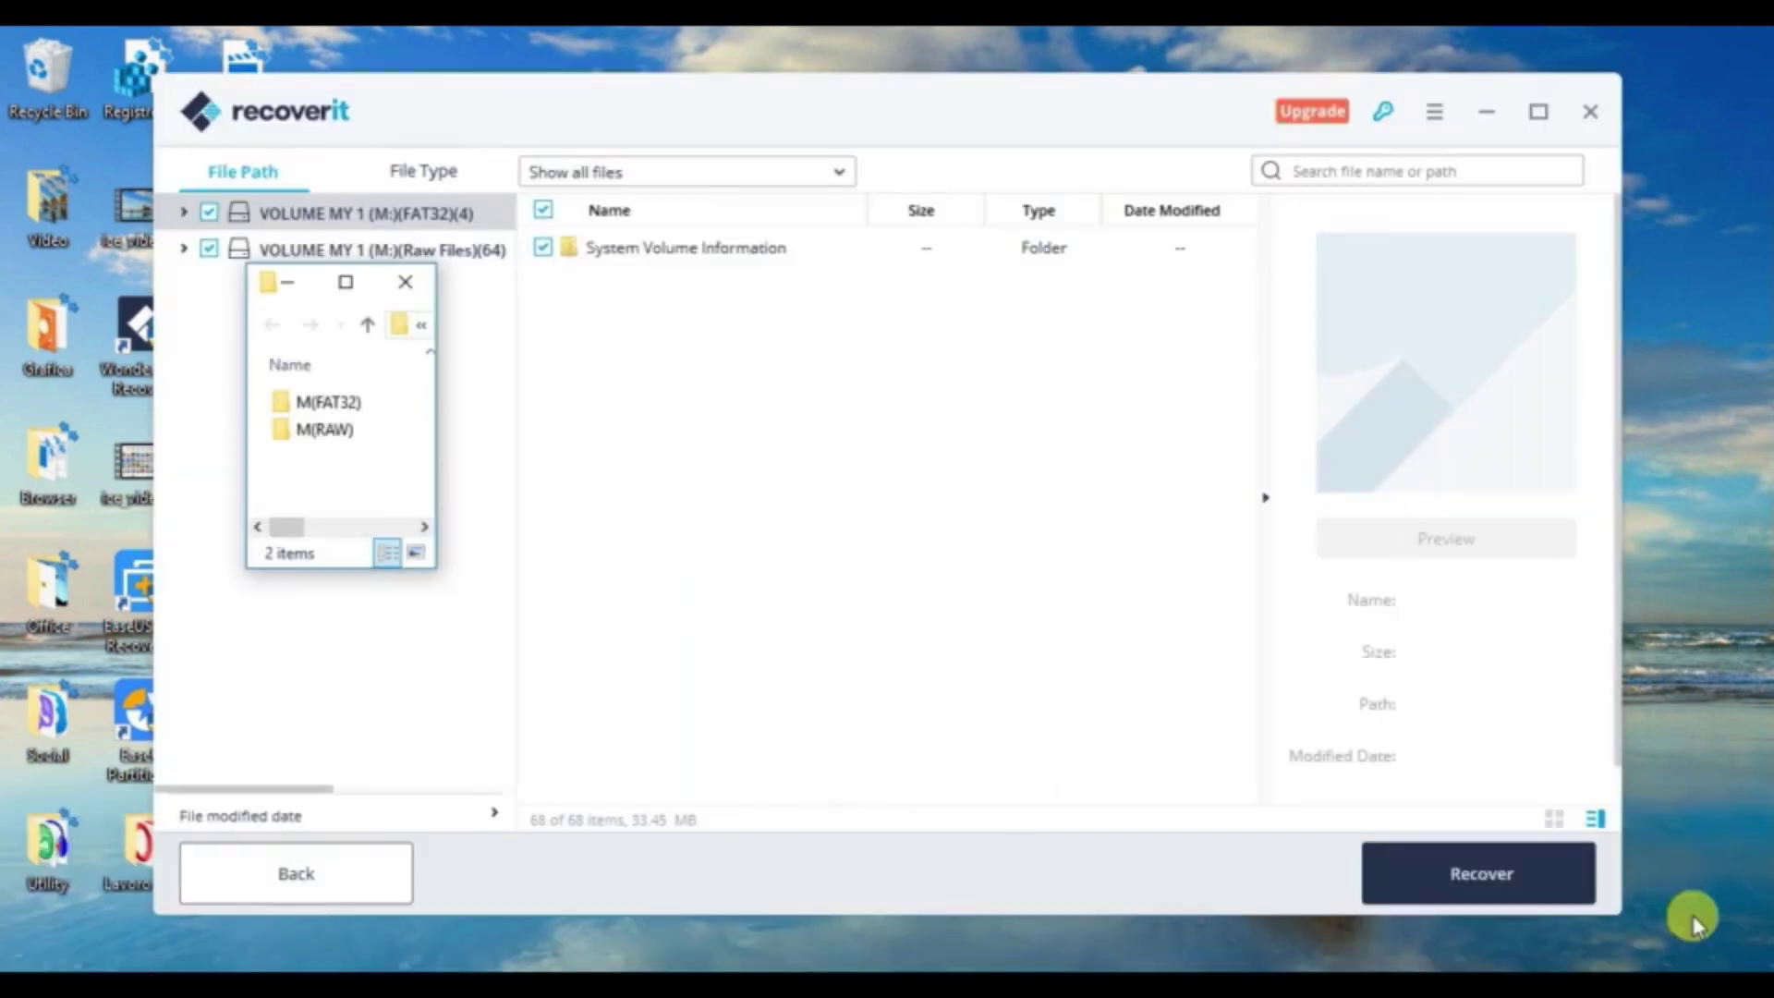
pyautogui.click(347, 287)
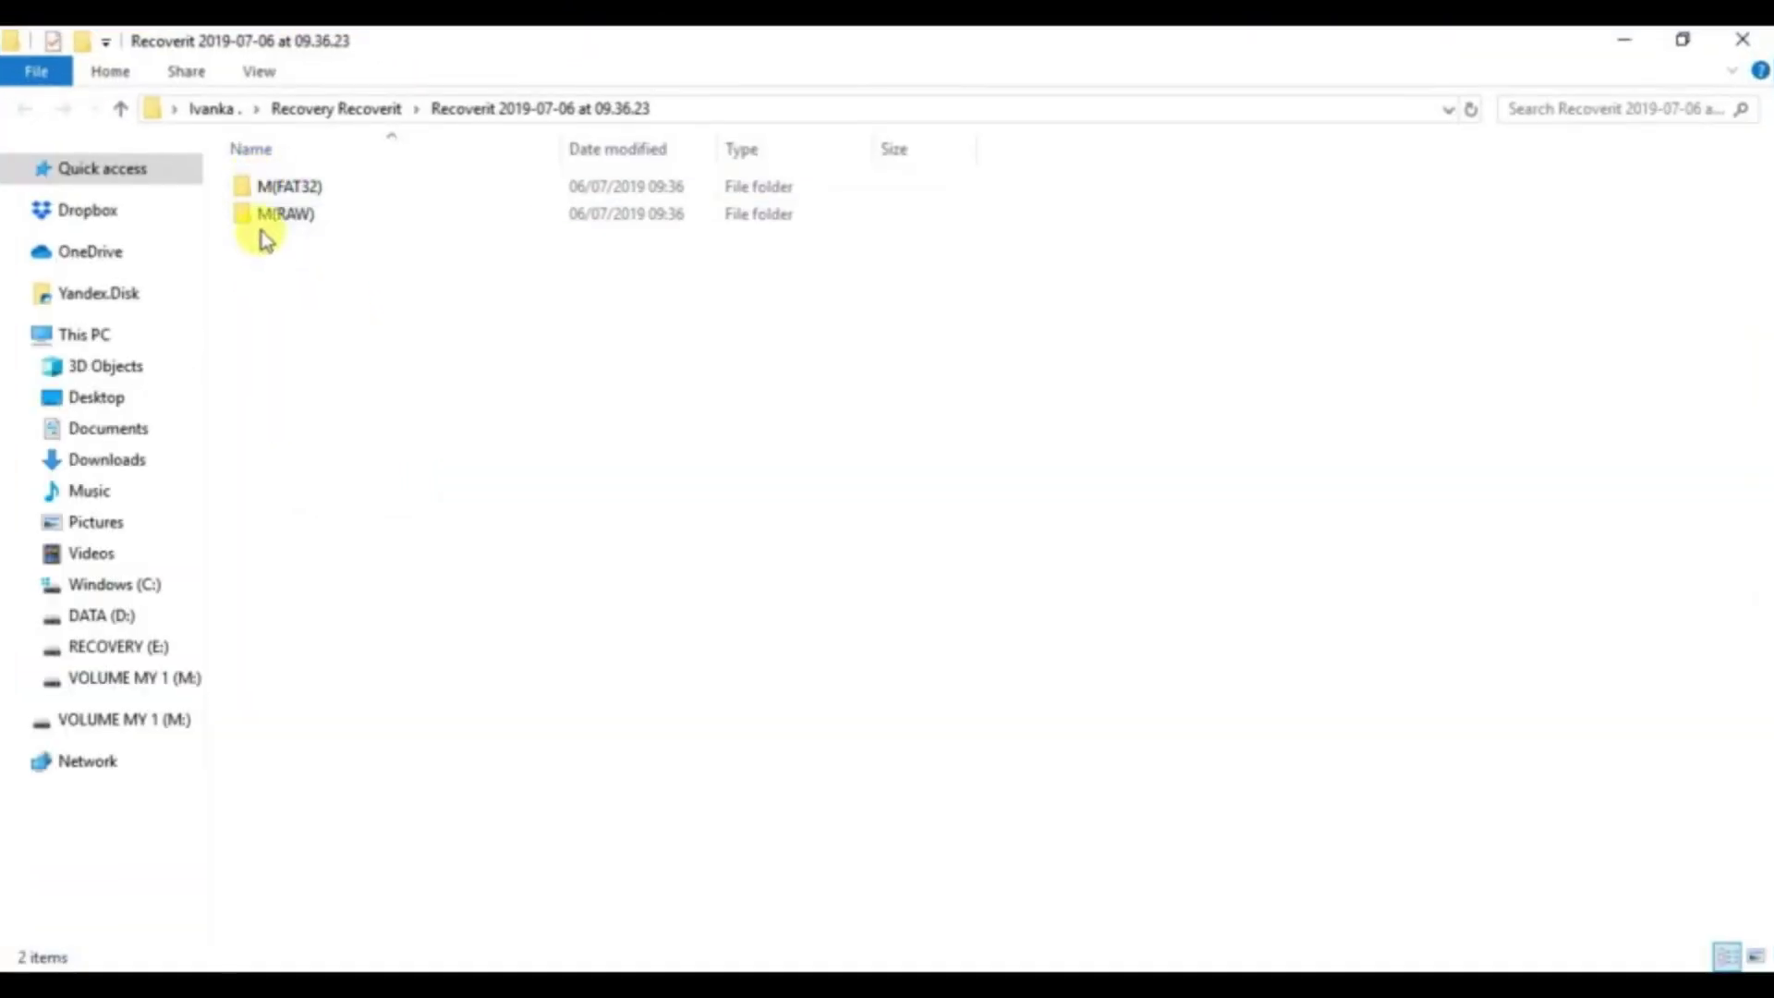
pyautogui.doubleClick(261, 219)
pyautogui.doubleClick(250, 214)
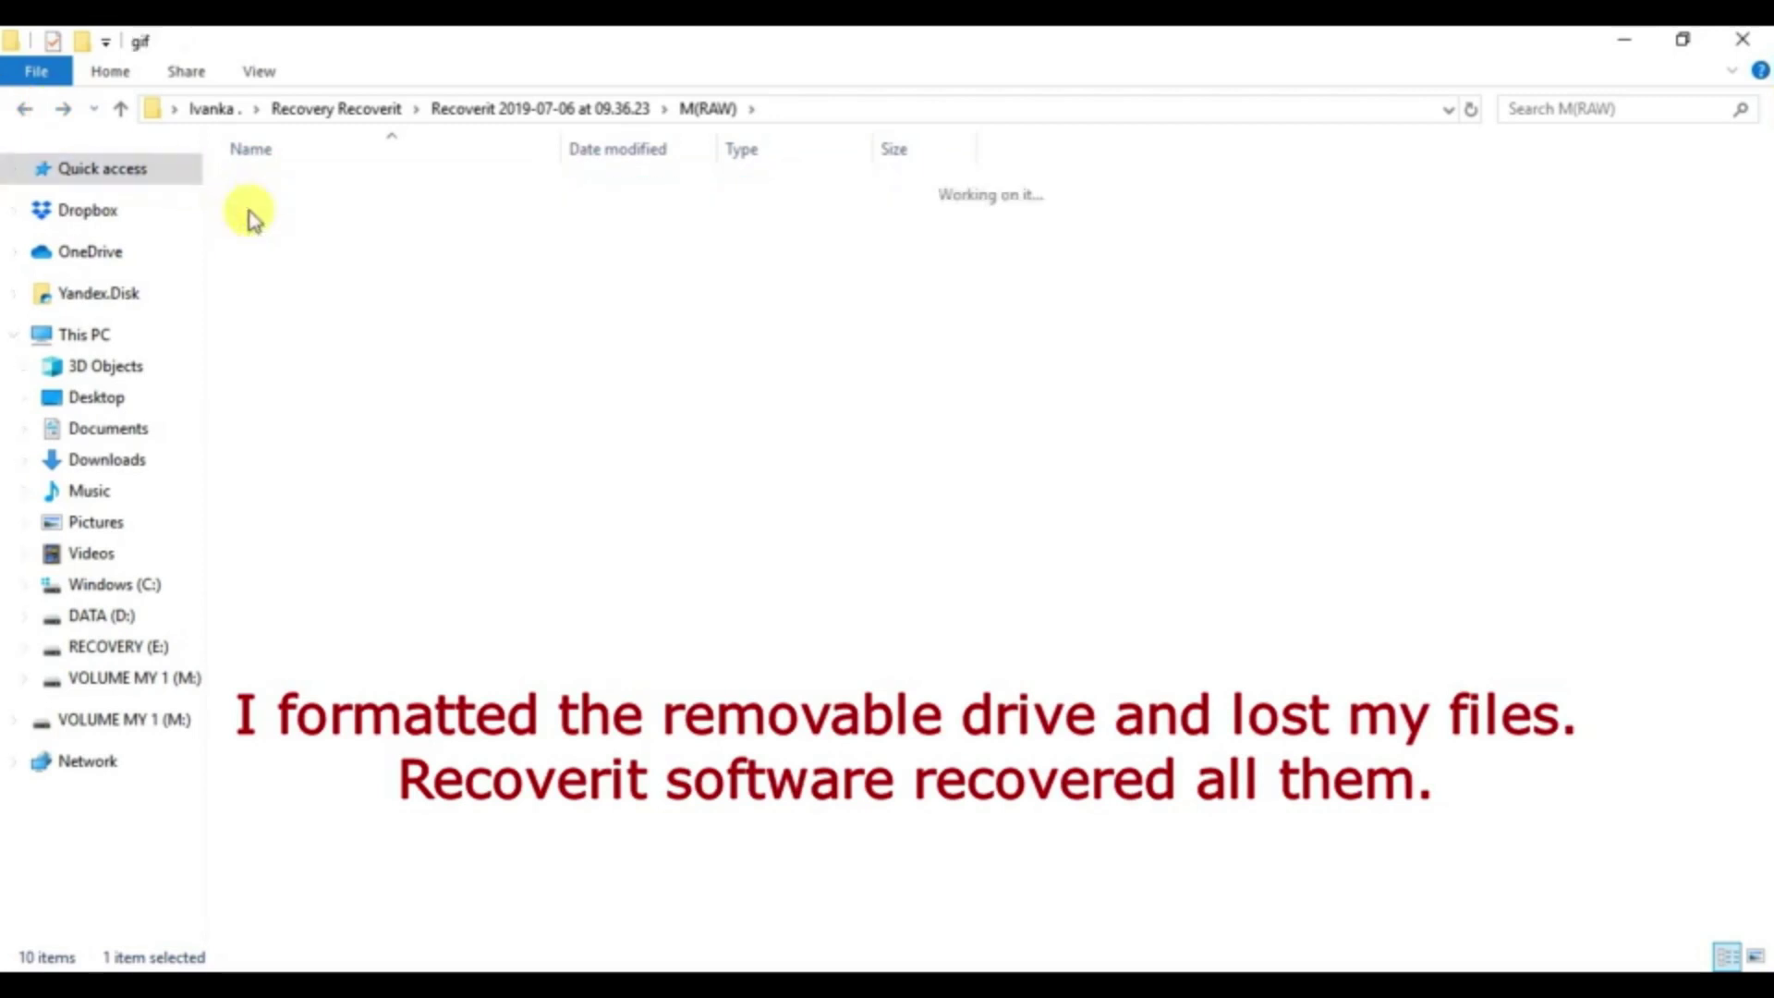
pyautogui.click(25, 115)
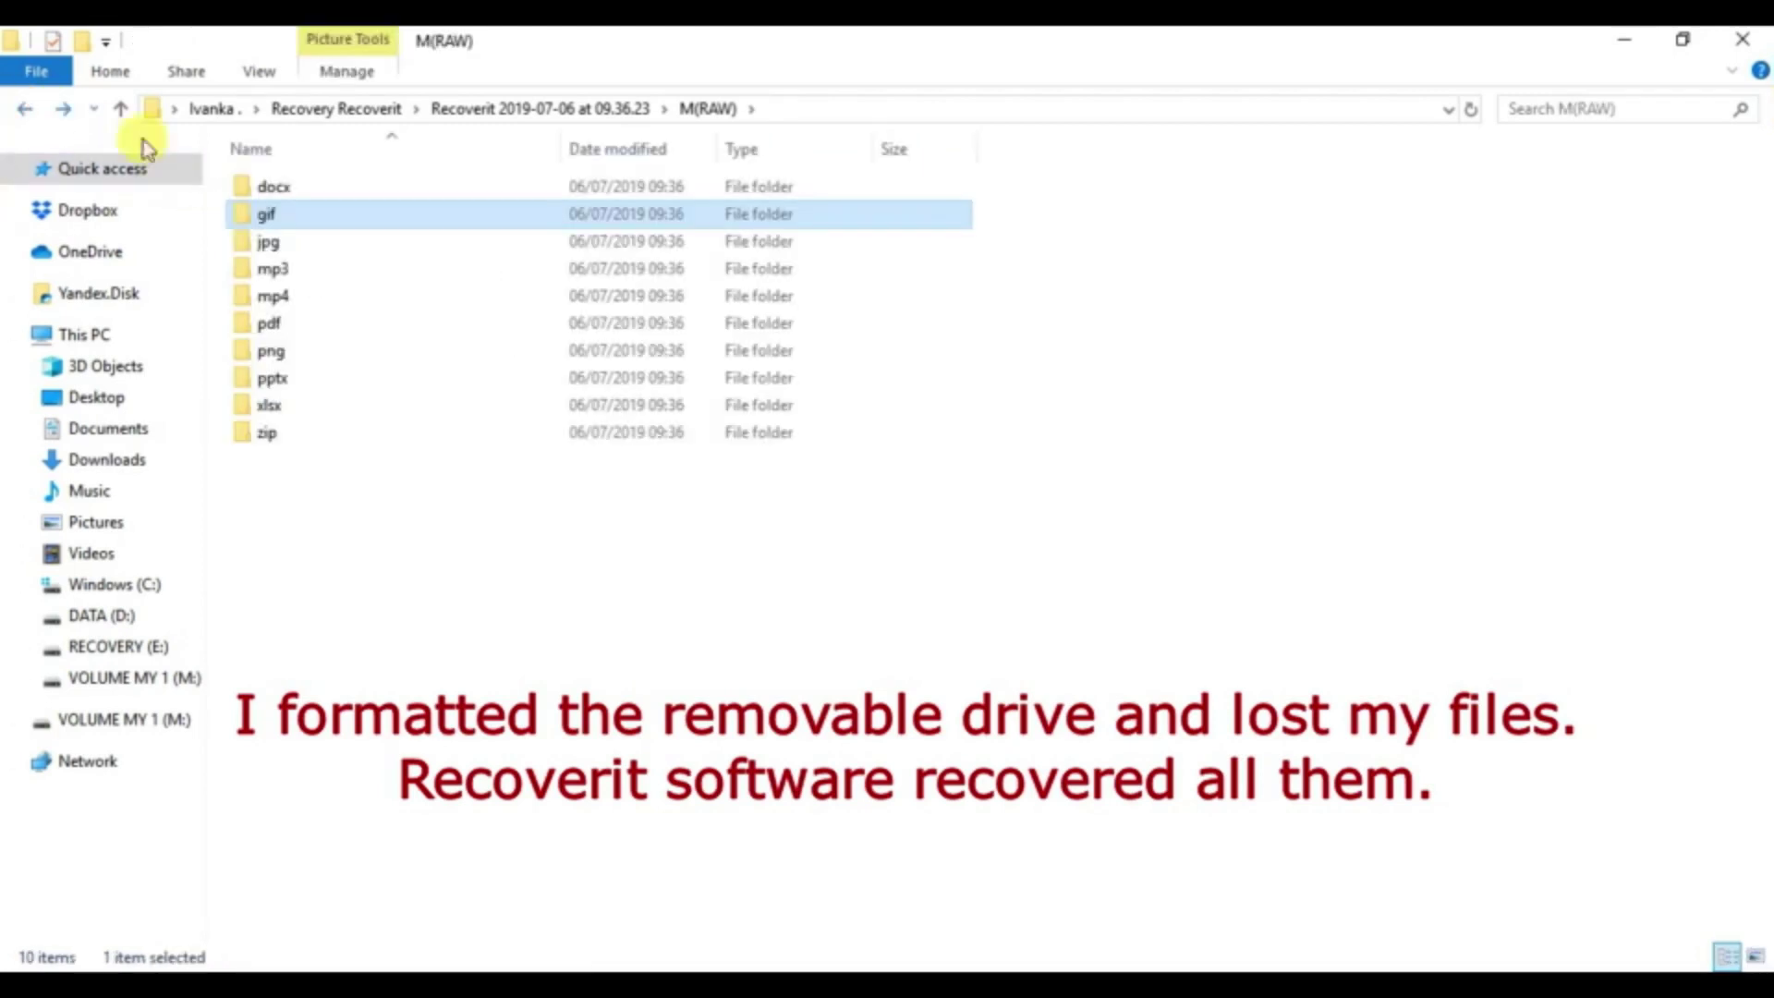
# Step: Check the recovered files in the jpg, mp3, mp4 and pdf folders of M(RAW)
pyautogui.doubleClick(258, 237)
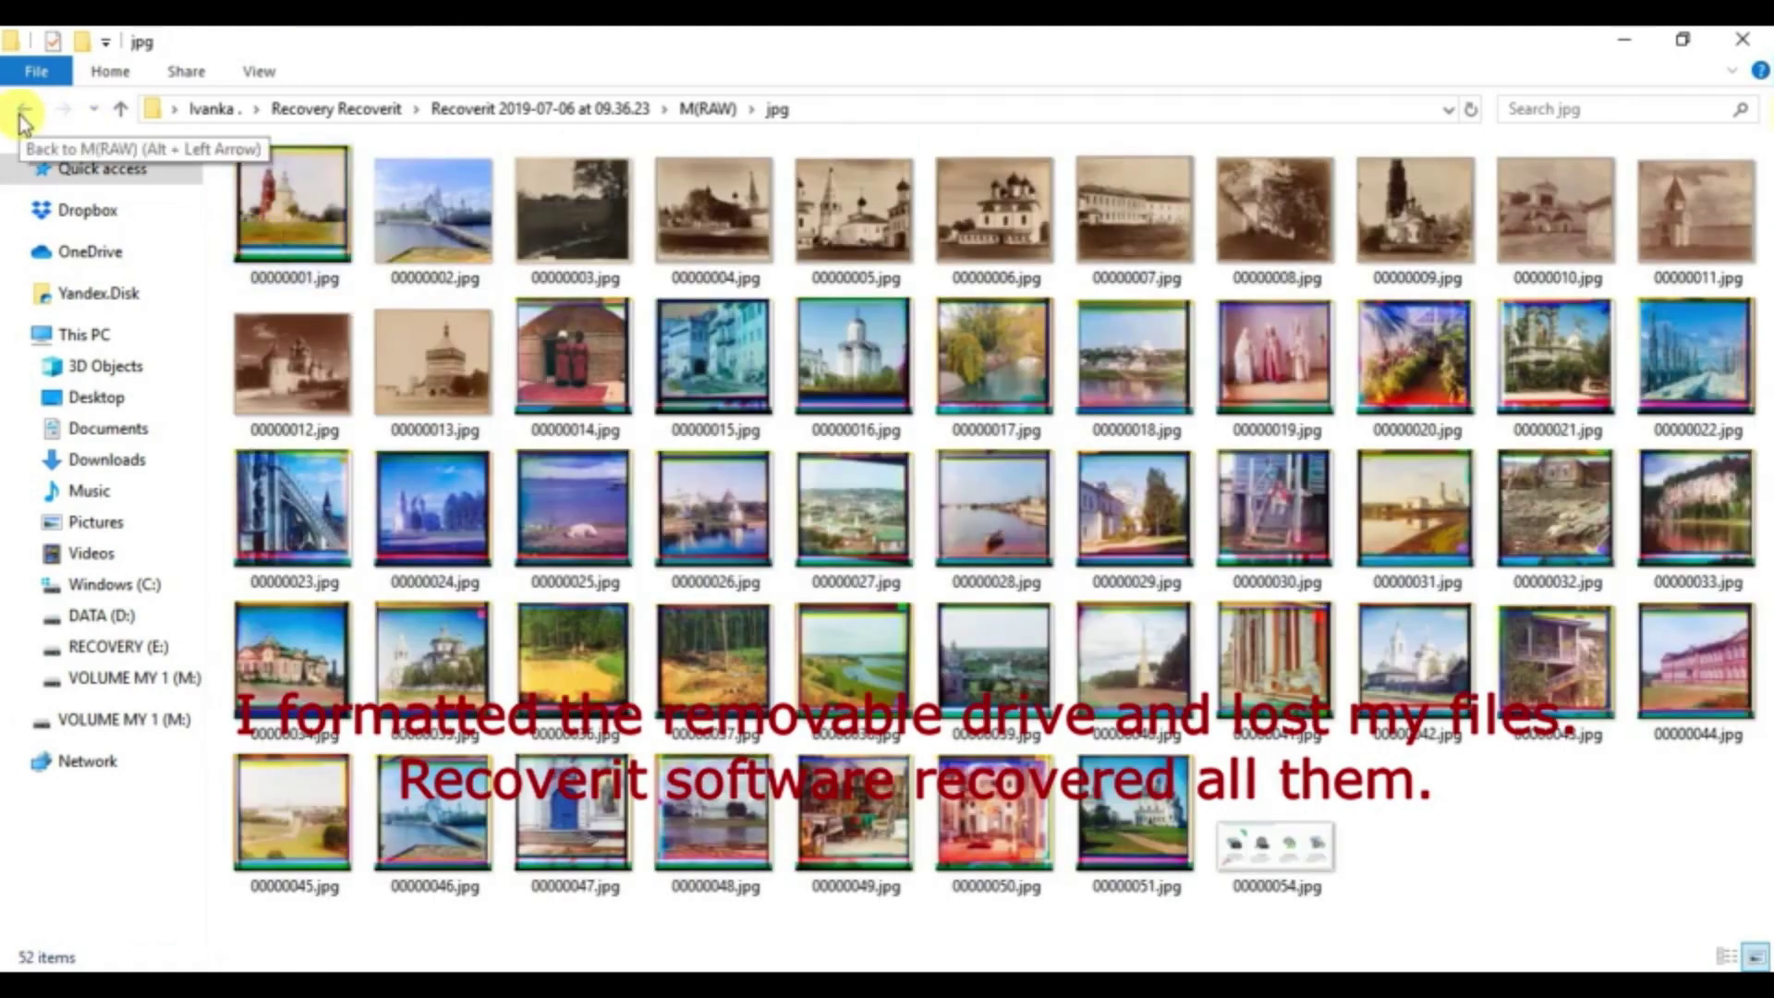
pyautogui.click(23, 115)
pyautogui.doubleClick(250, 269)
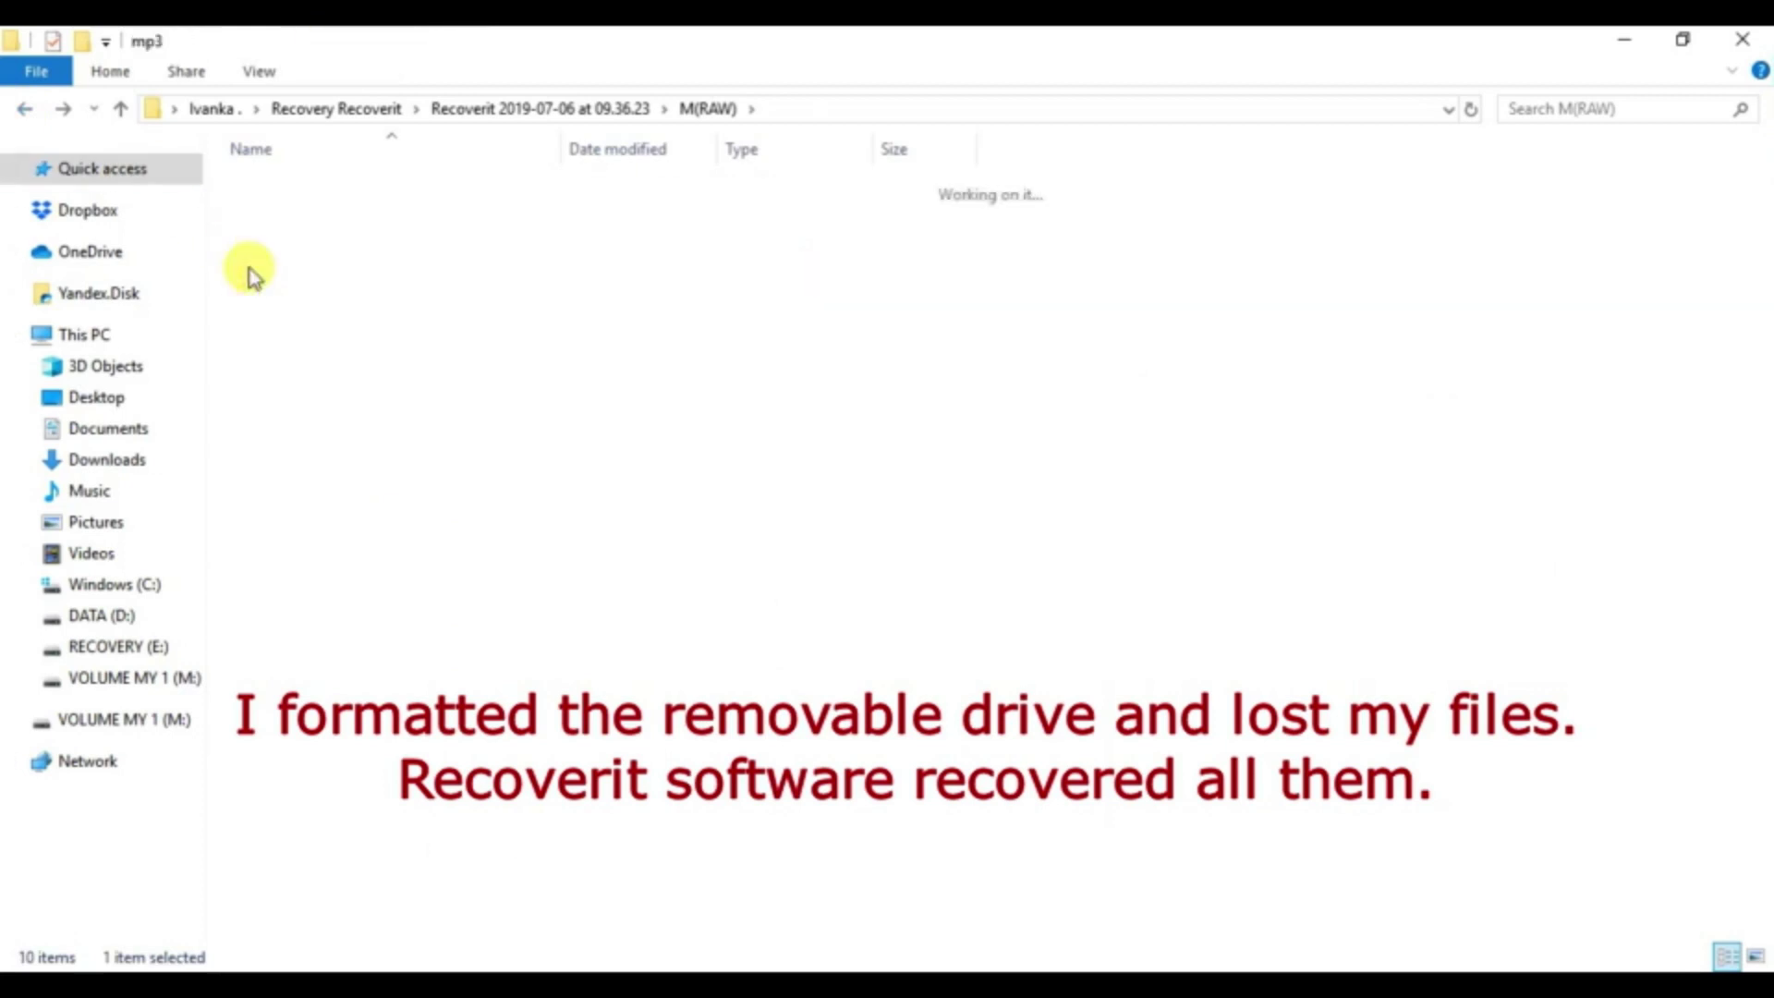
pyautogui.click(23, 114)
pyautogui.doubleClick(249, 291)
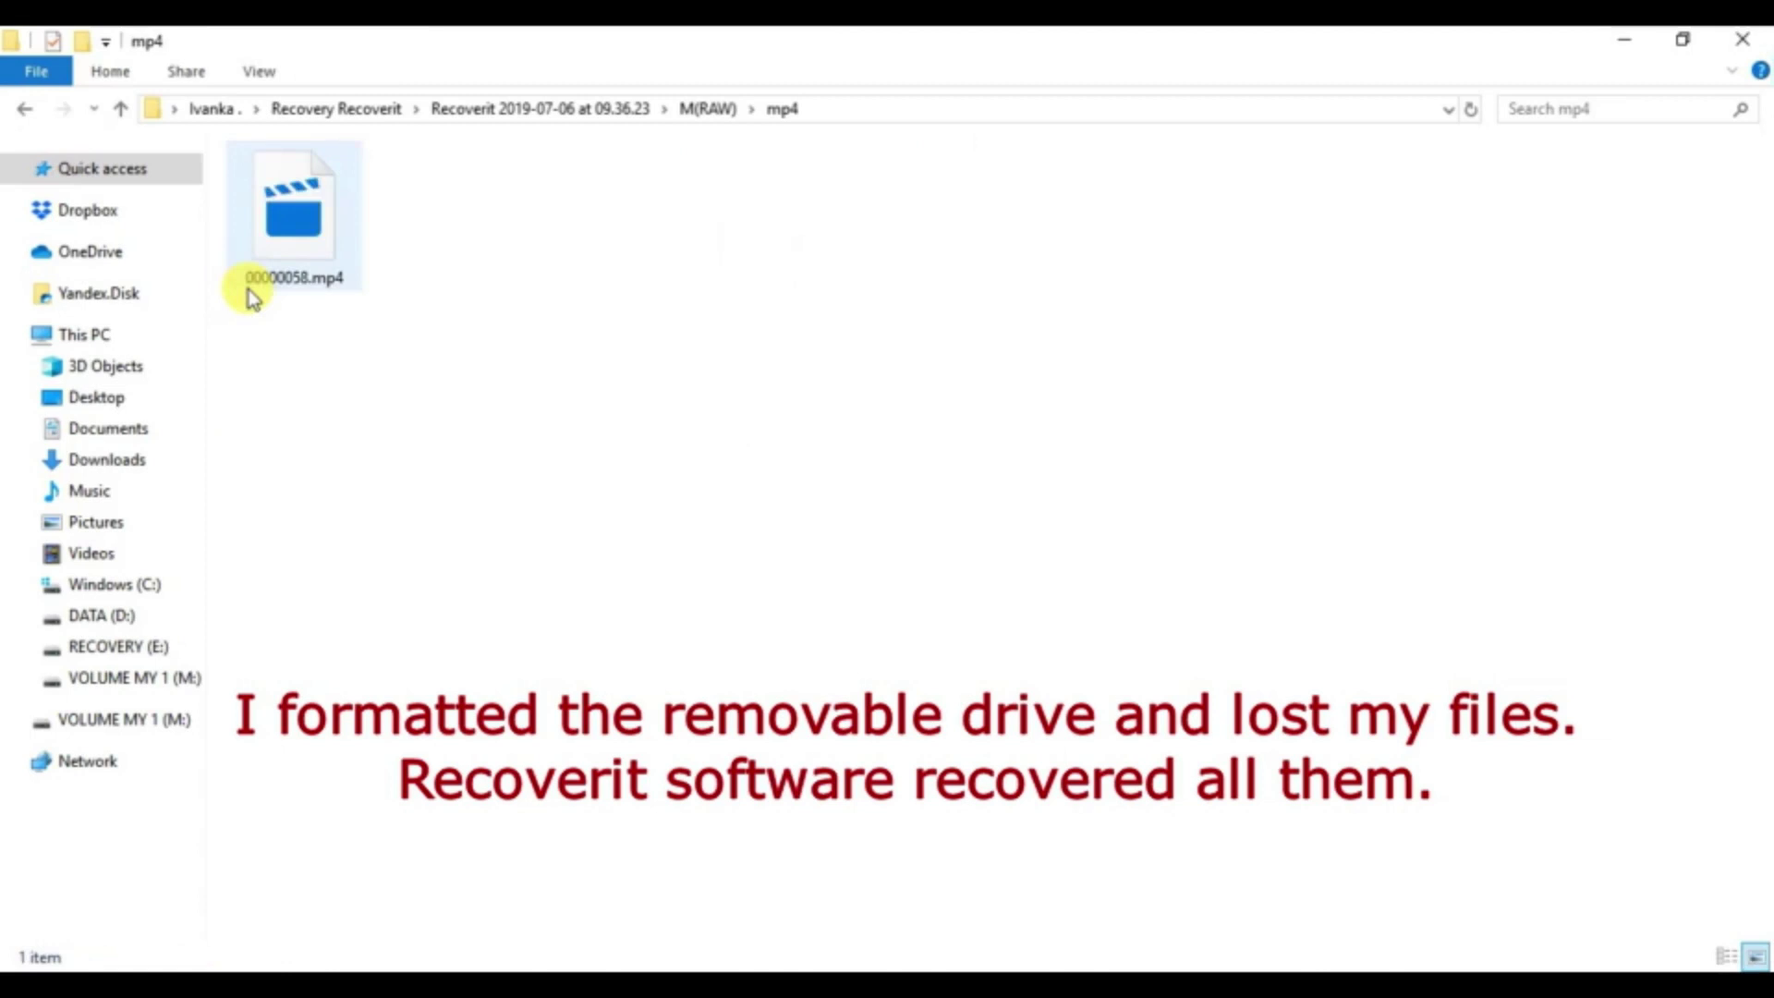
pyautogui.click(25, 112)
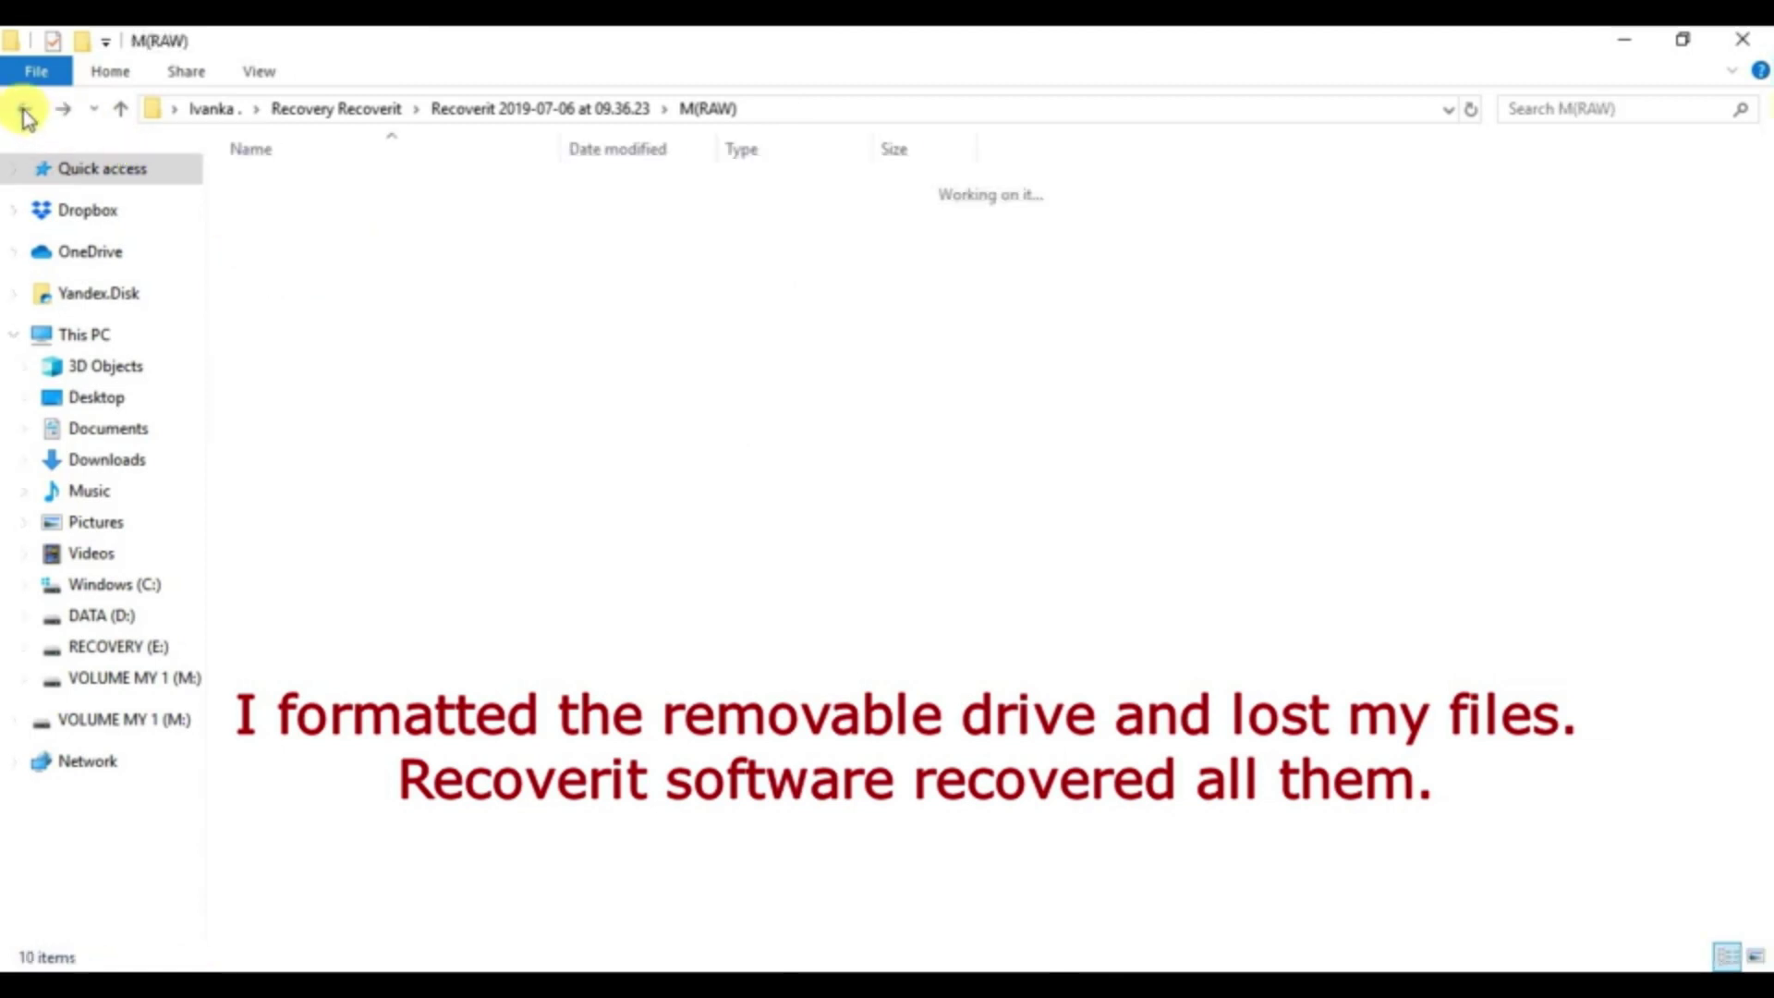
pyautogui.doubleClick(250, 322)
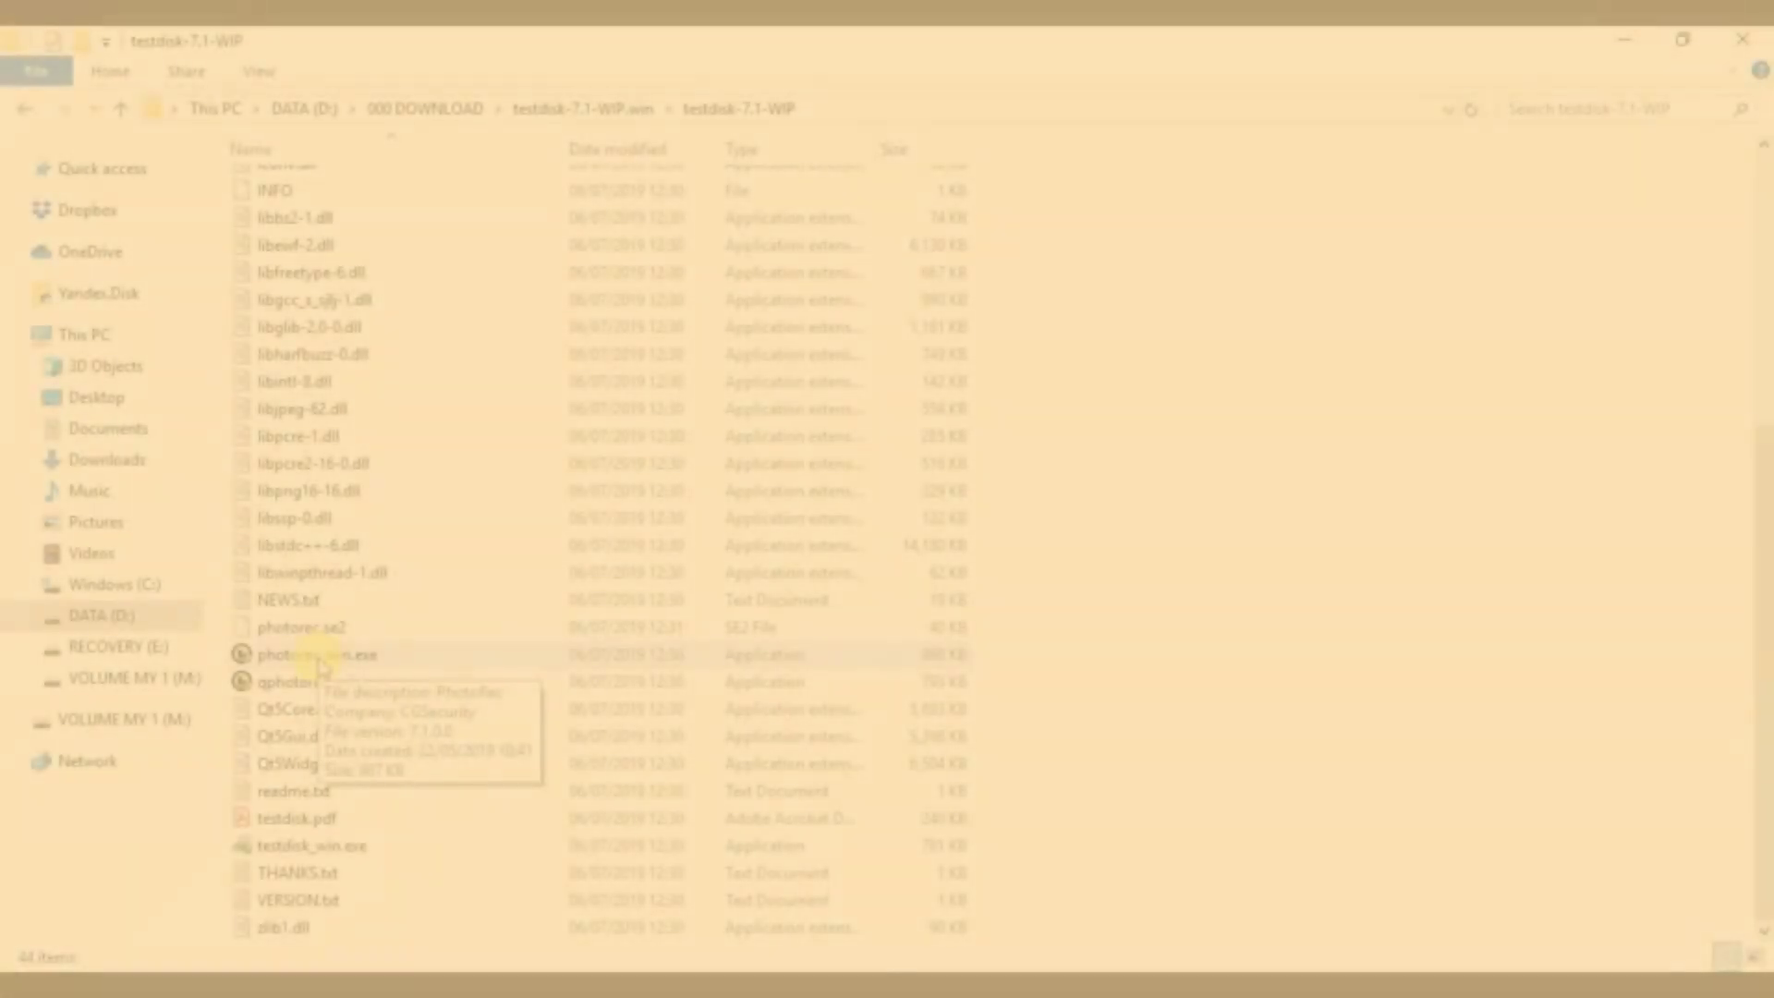
# Step: Launch PhotoRec from photorec_win.exe in the testdisk-7.1-WIP folder and proceed with the TOSHIBA TransMemory disk /dev/sdc
pyautogui.click(319, 657)
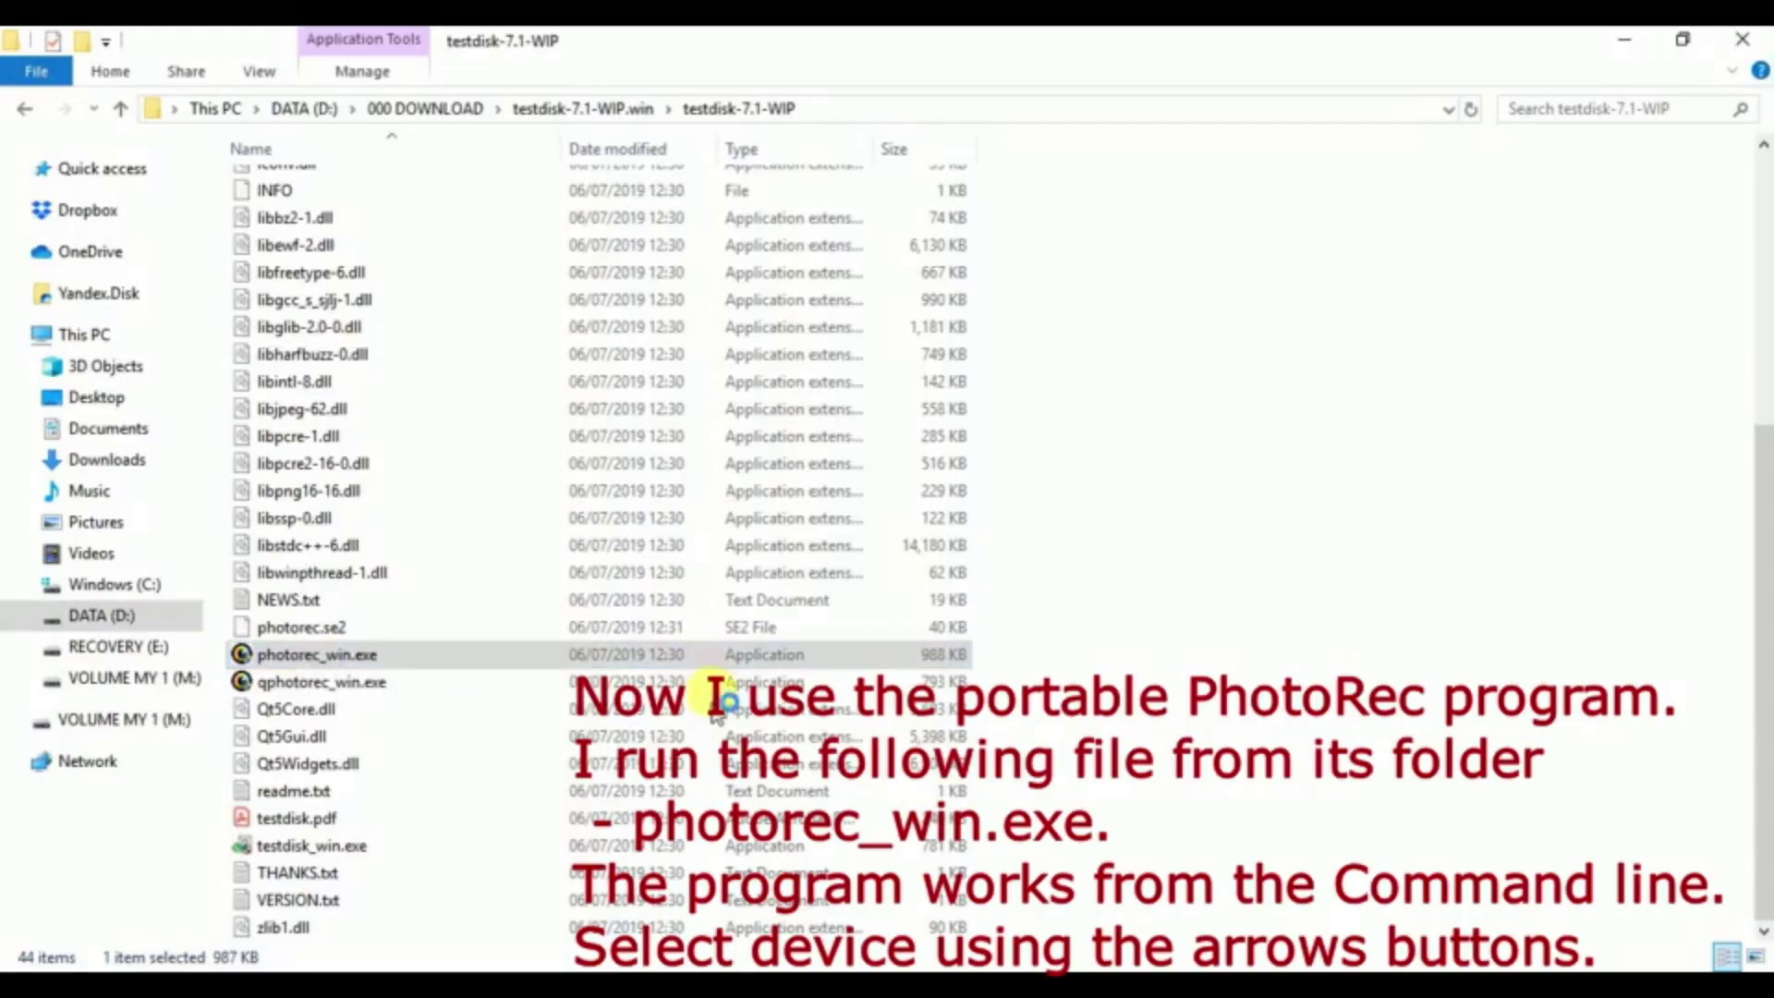
pyautogui.press('Return')
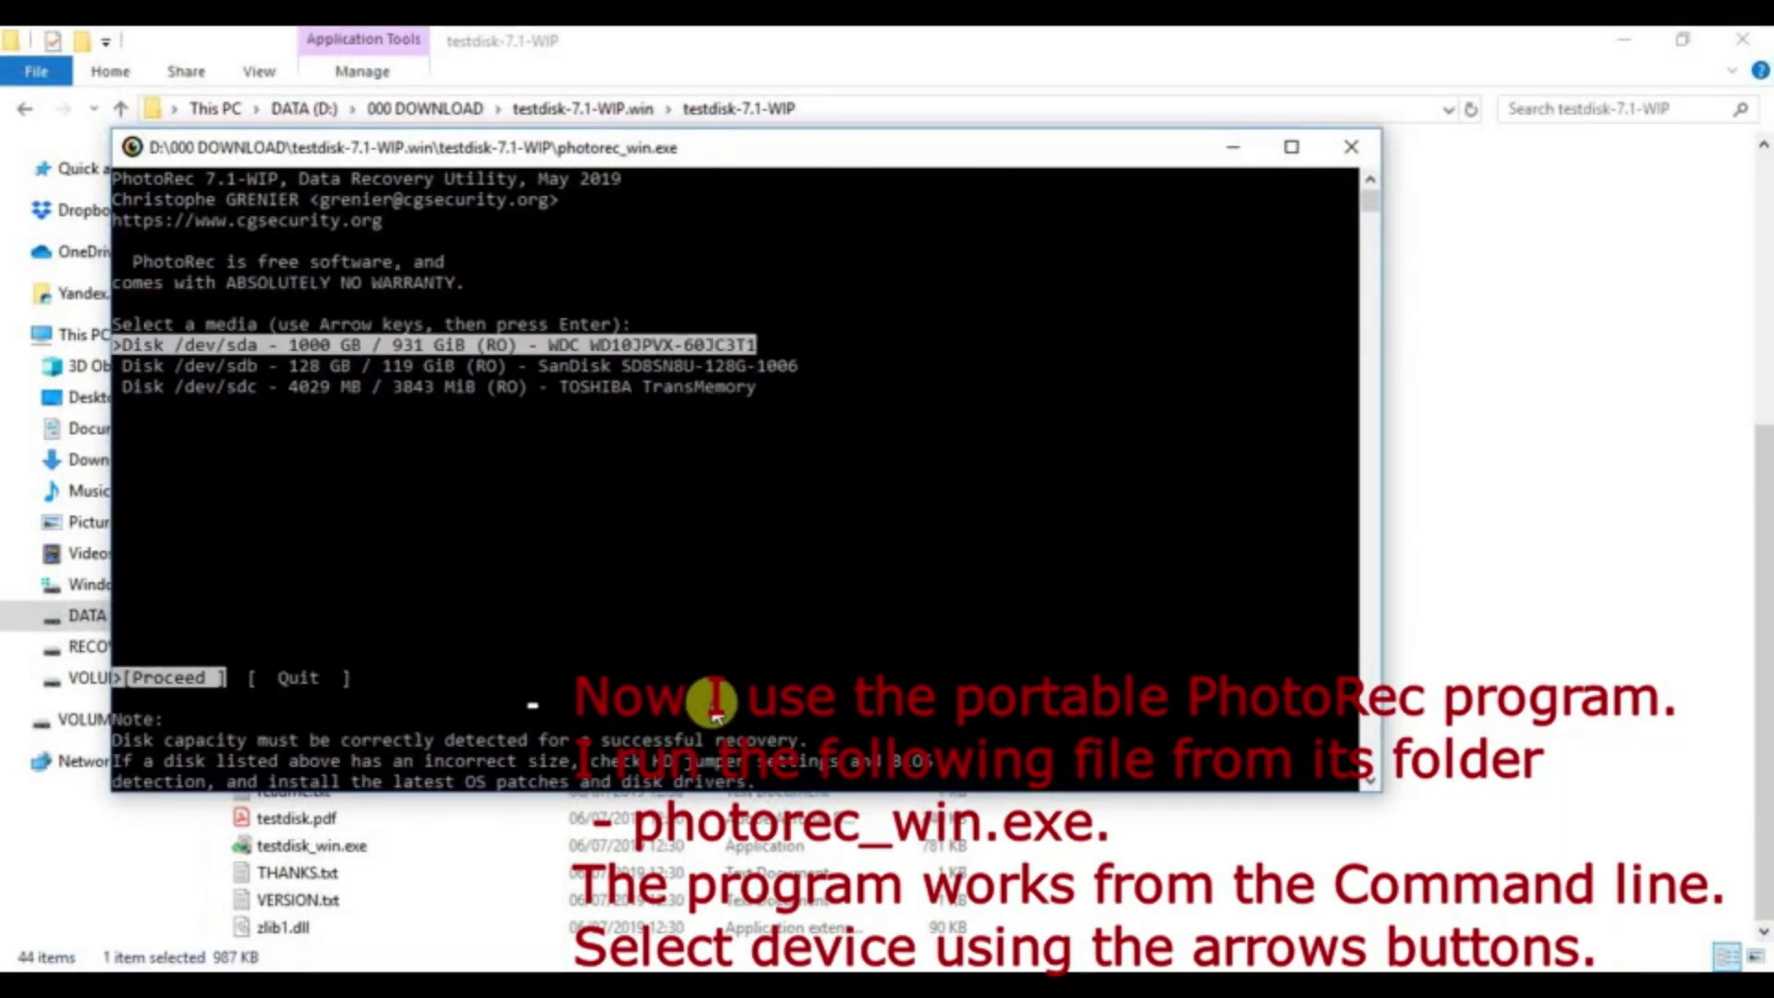
pyautogui.click(409, 388)
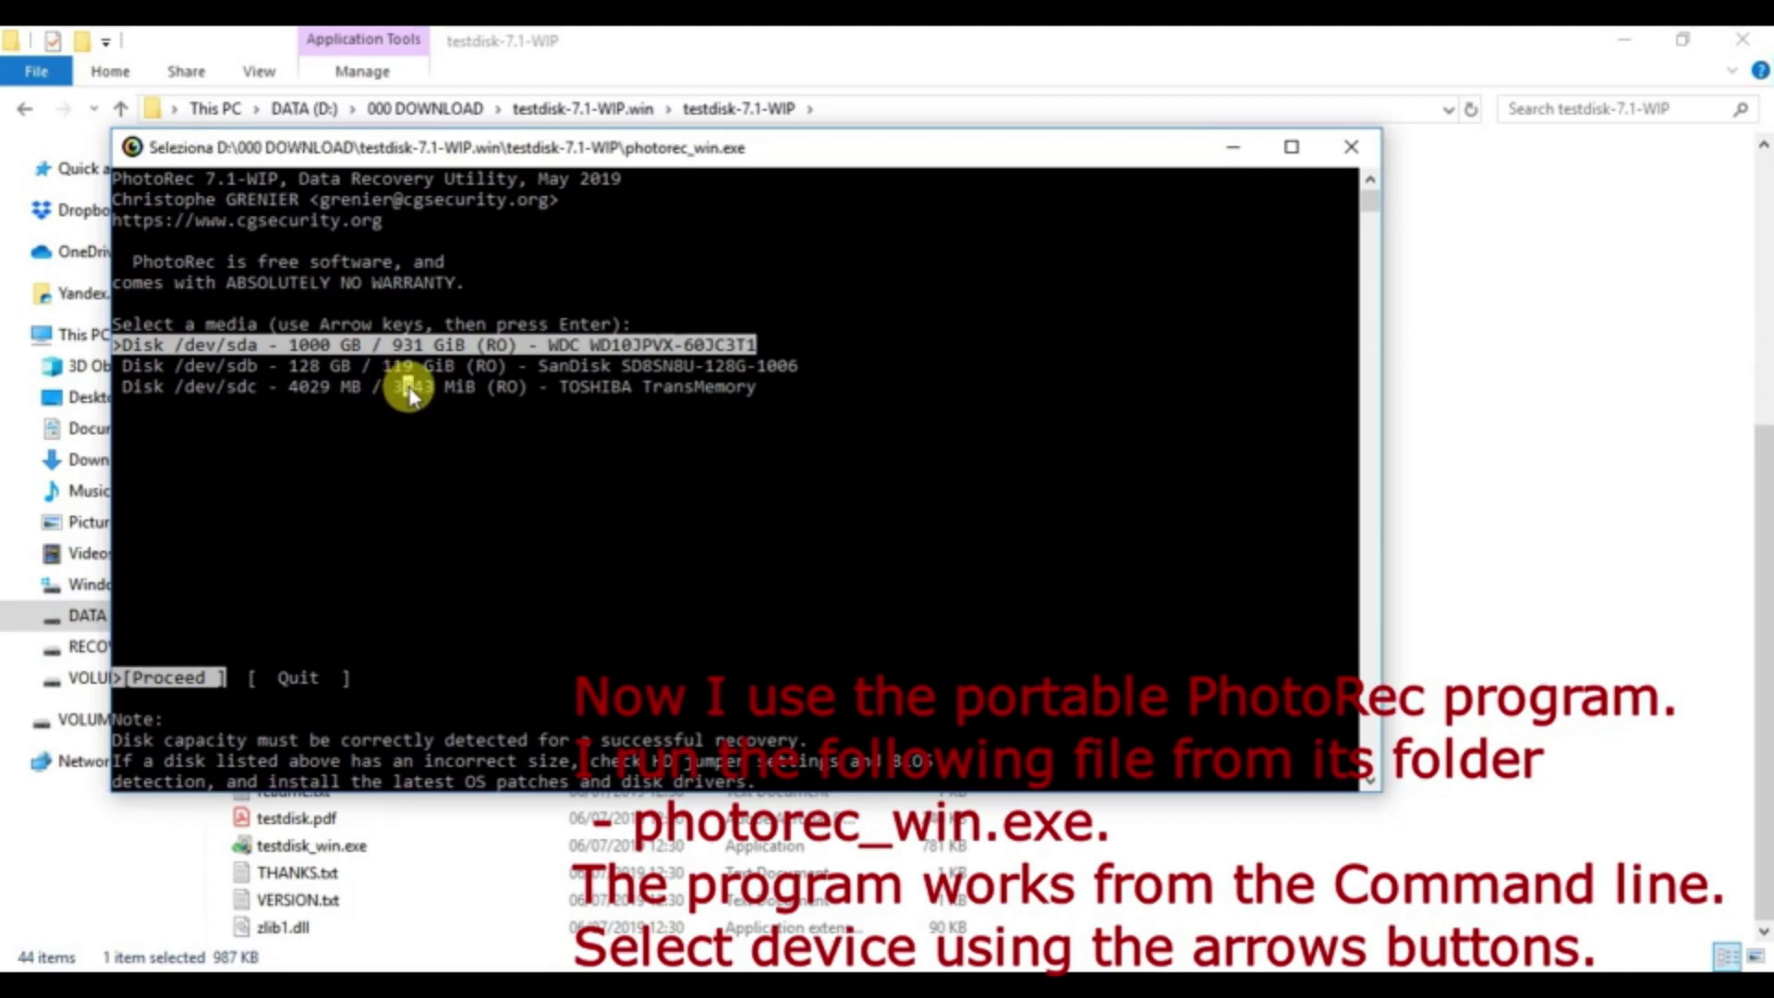
pyautogui.press('Down')
pyautogui.press('Down')
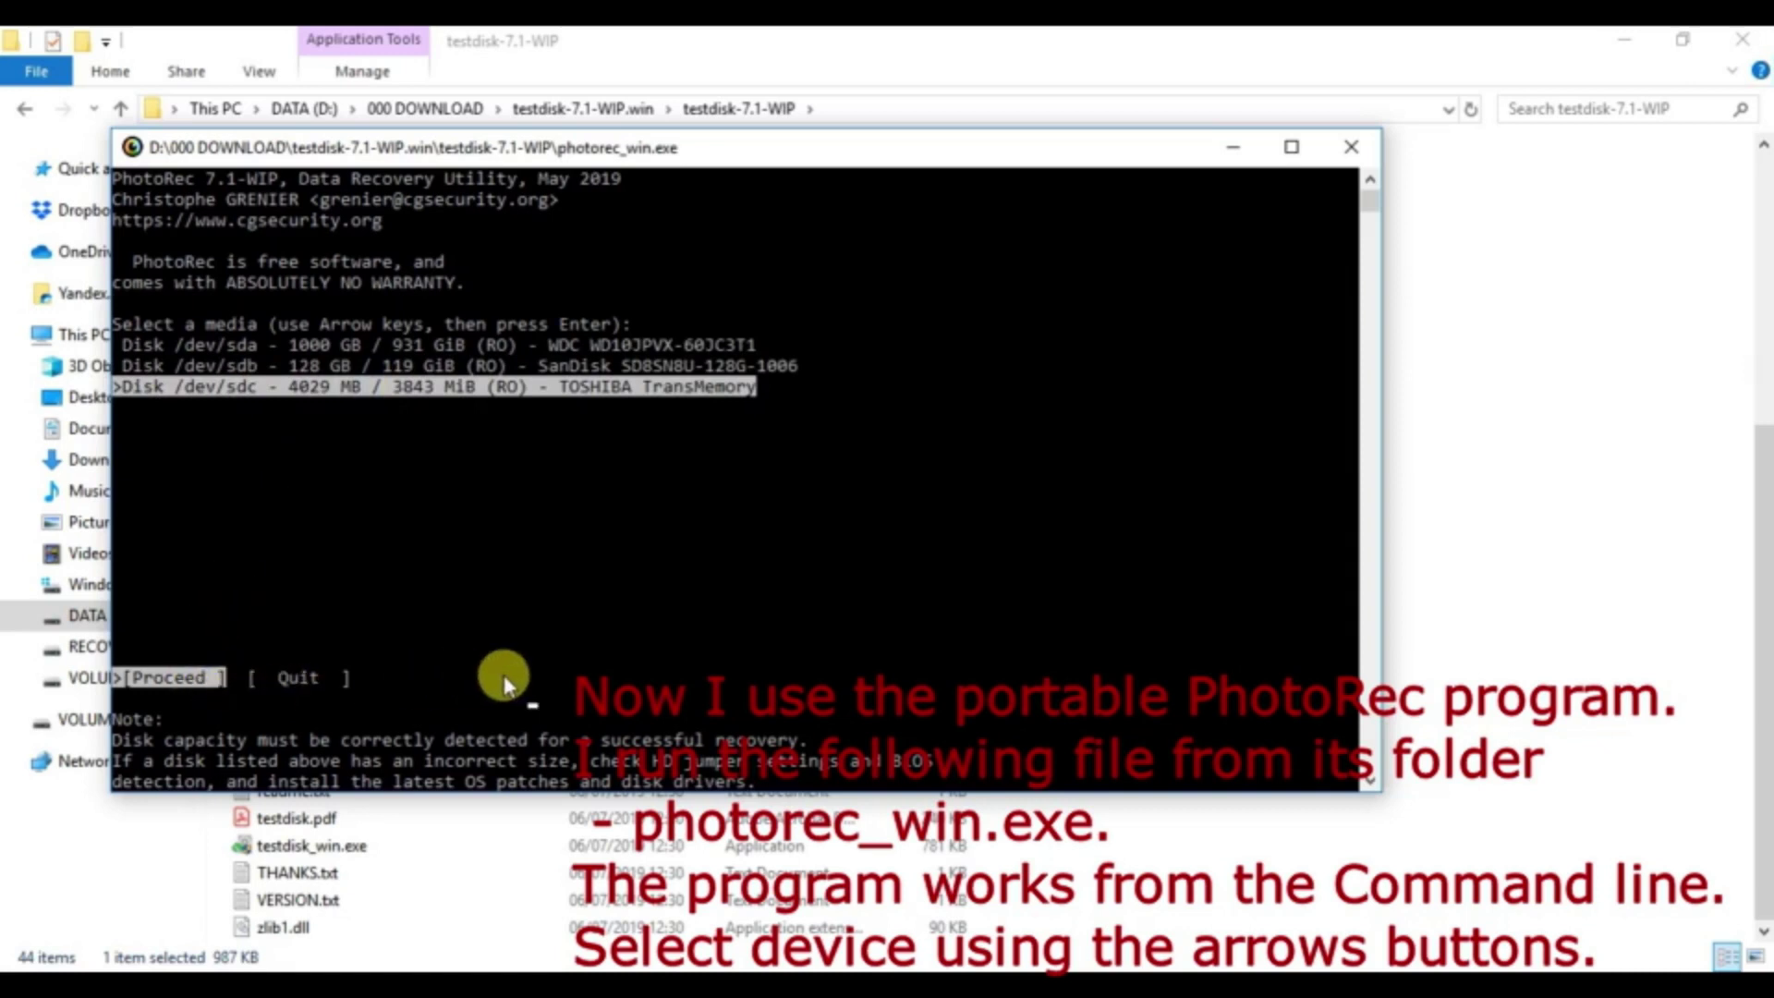
pyautogui.press('Return')
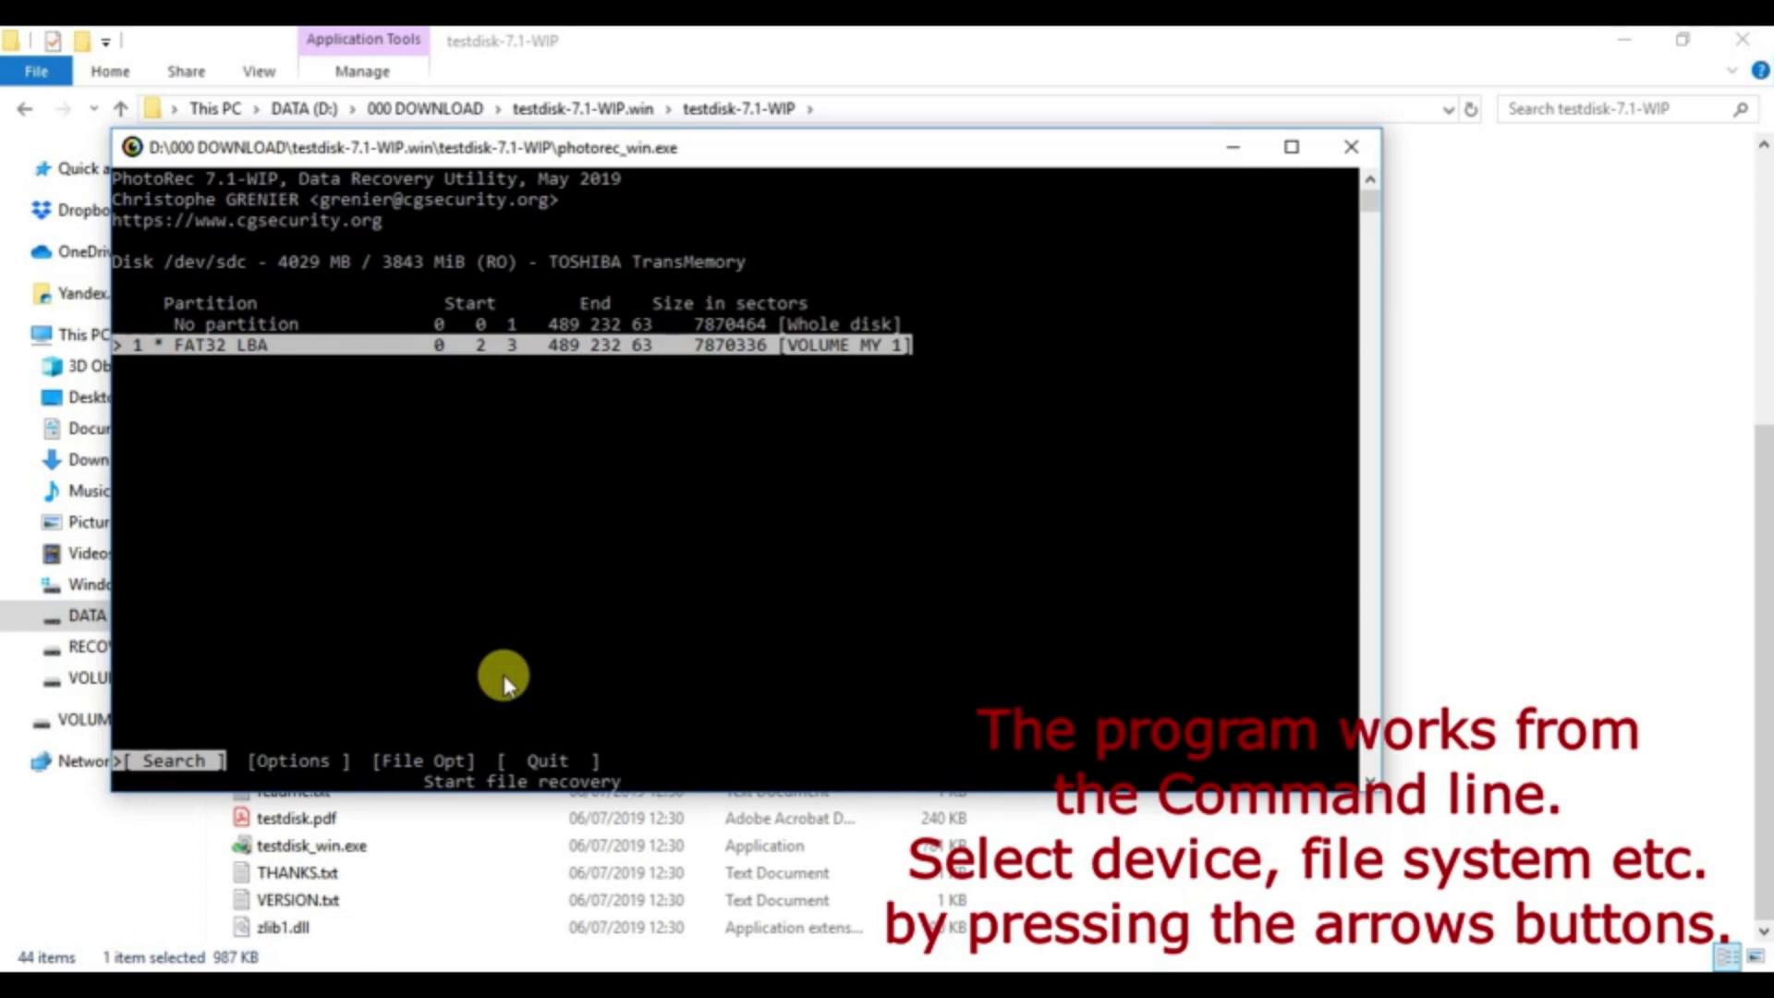
# Step: Recover files from the FAT32 partition VOLUME MY 1 using filesystem type Other and Free space, saving to testdisk-7.1-WIP, and quit PhotoRec
pyautogui.press('Return')
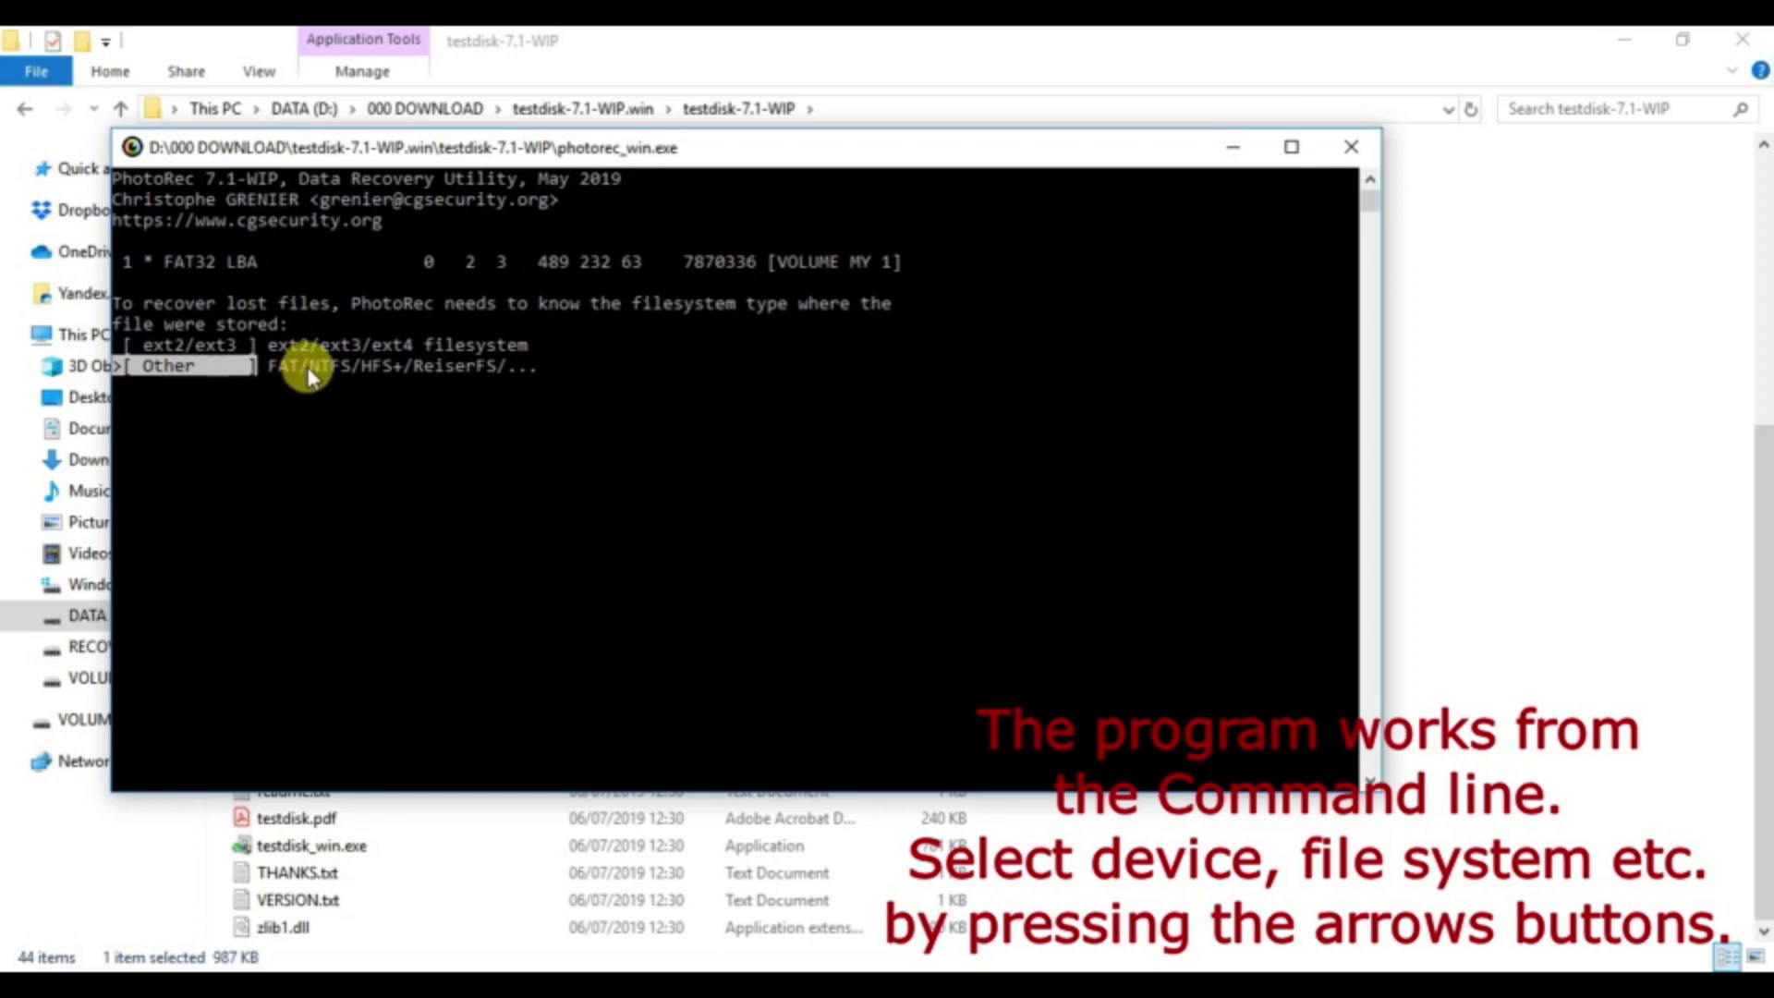
pyautogui.press('Return')
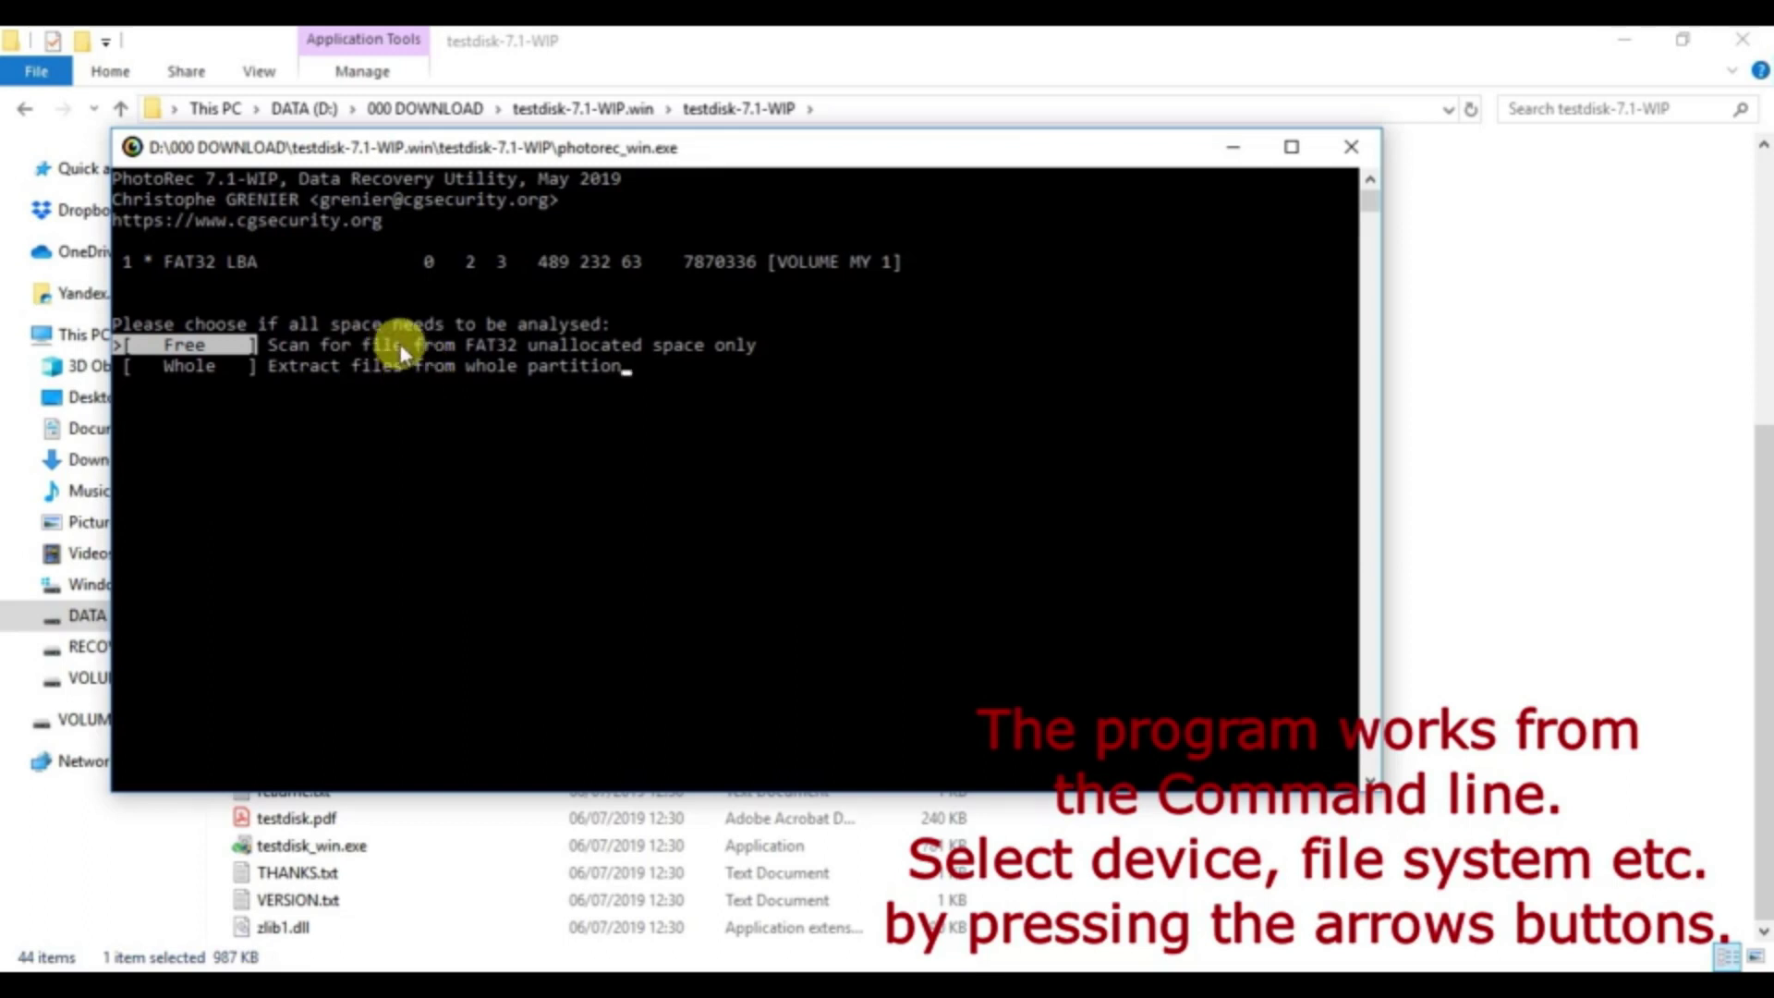
pyautogui.press('Return')
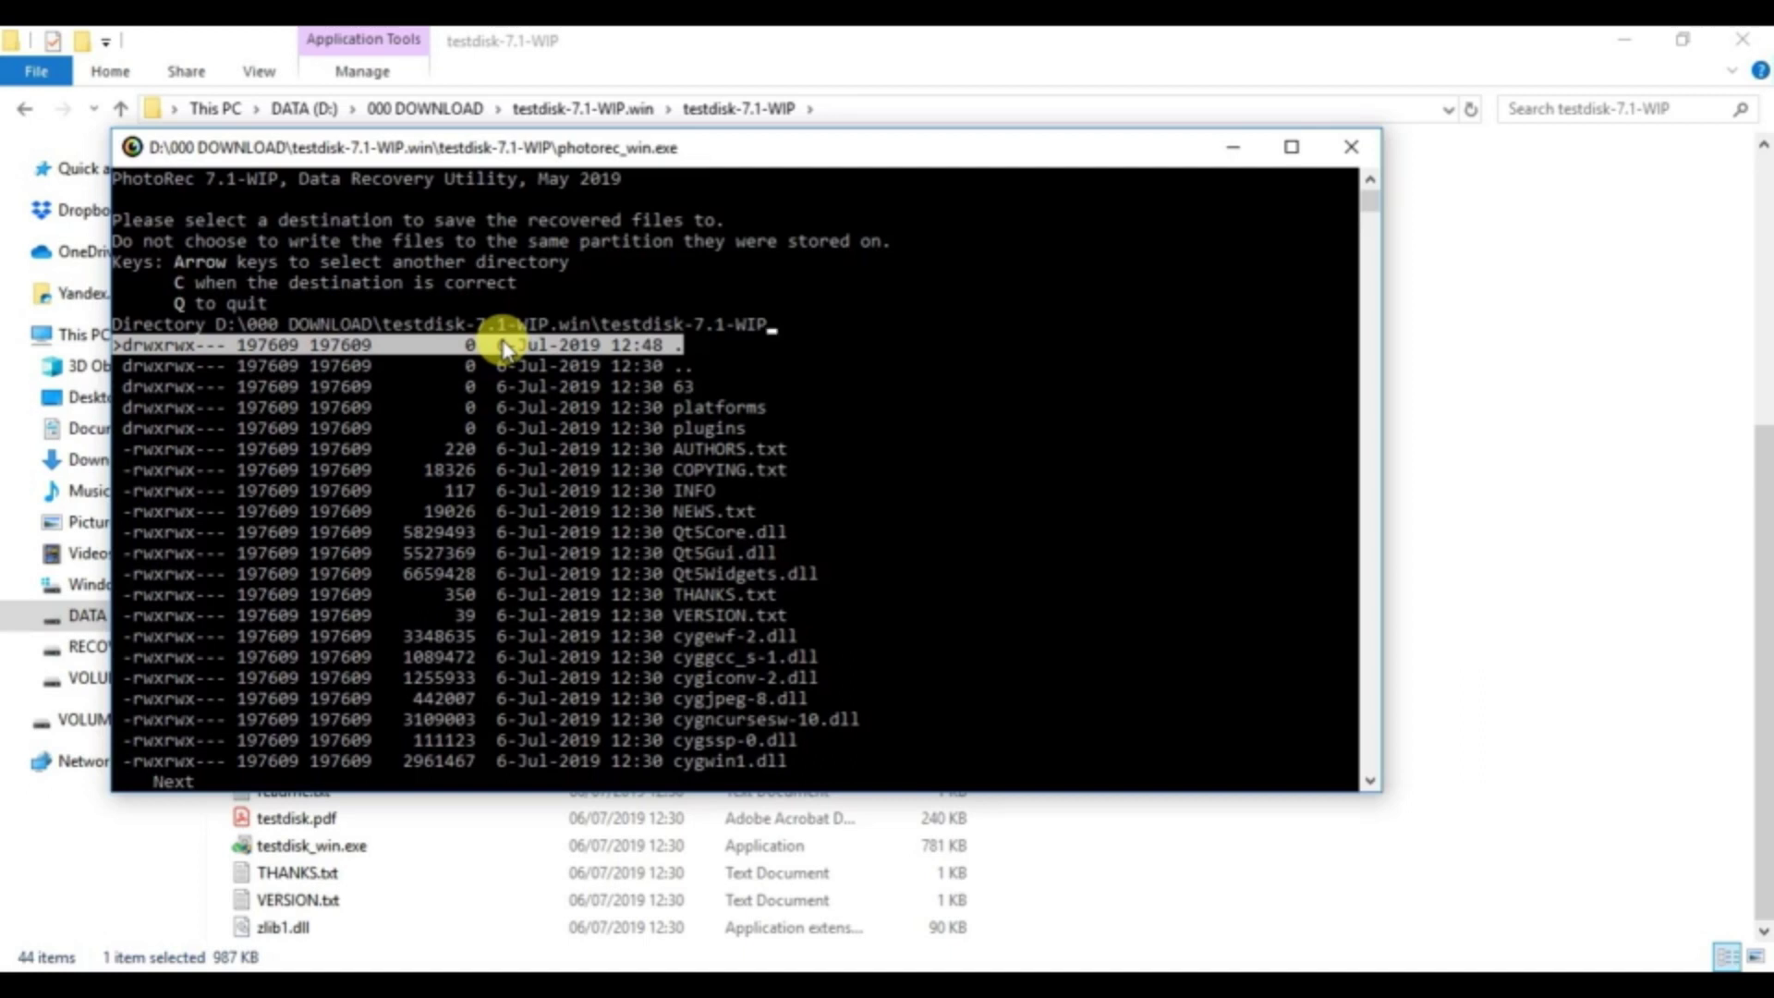
pyautogui.press('c')
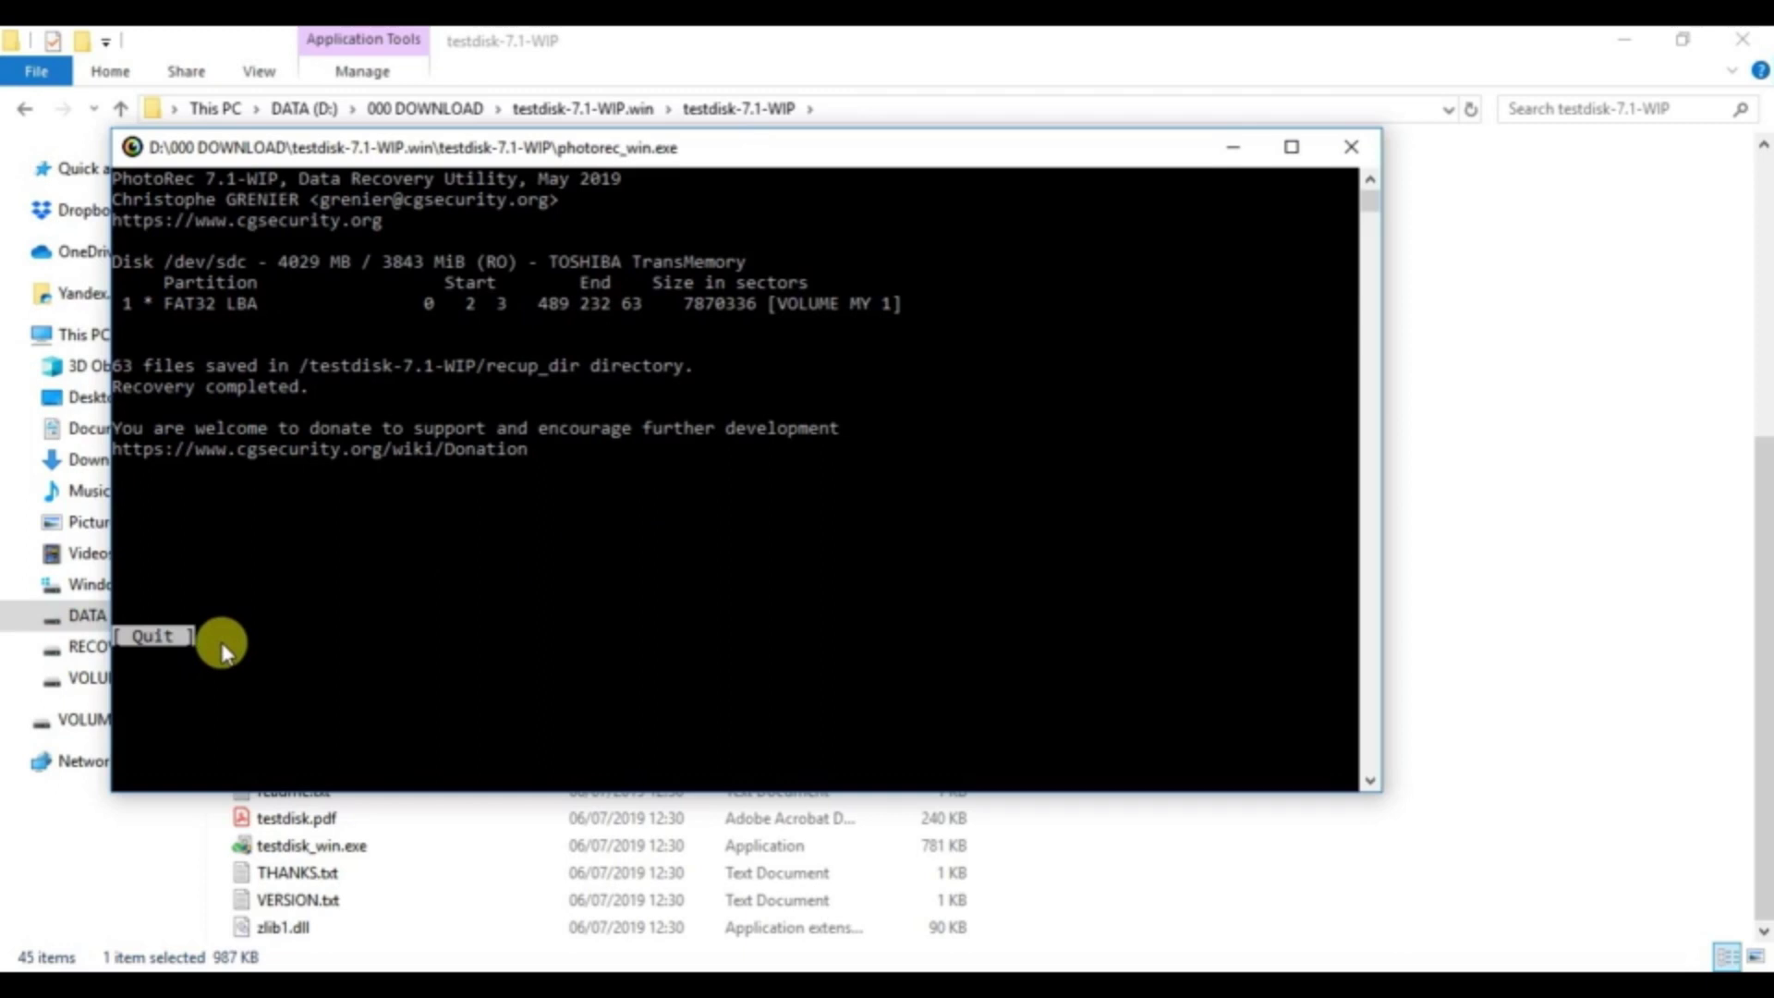
pyautogui.press('Return')
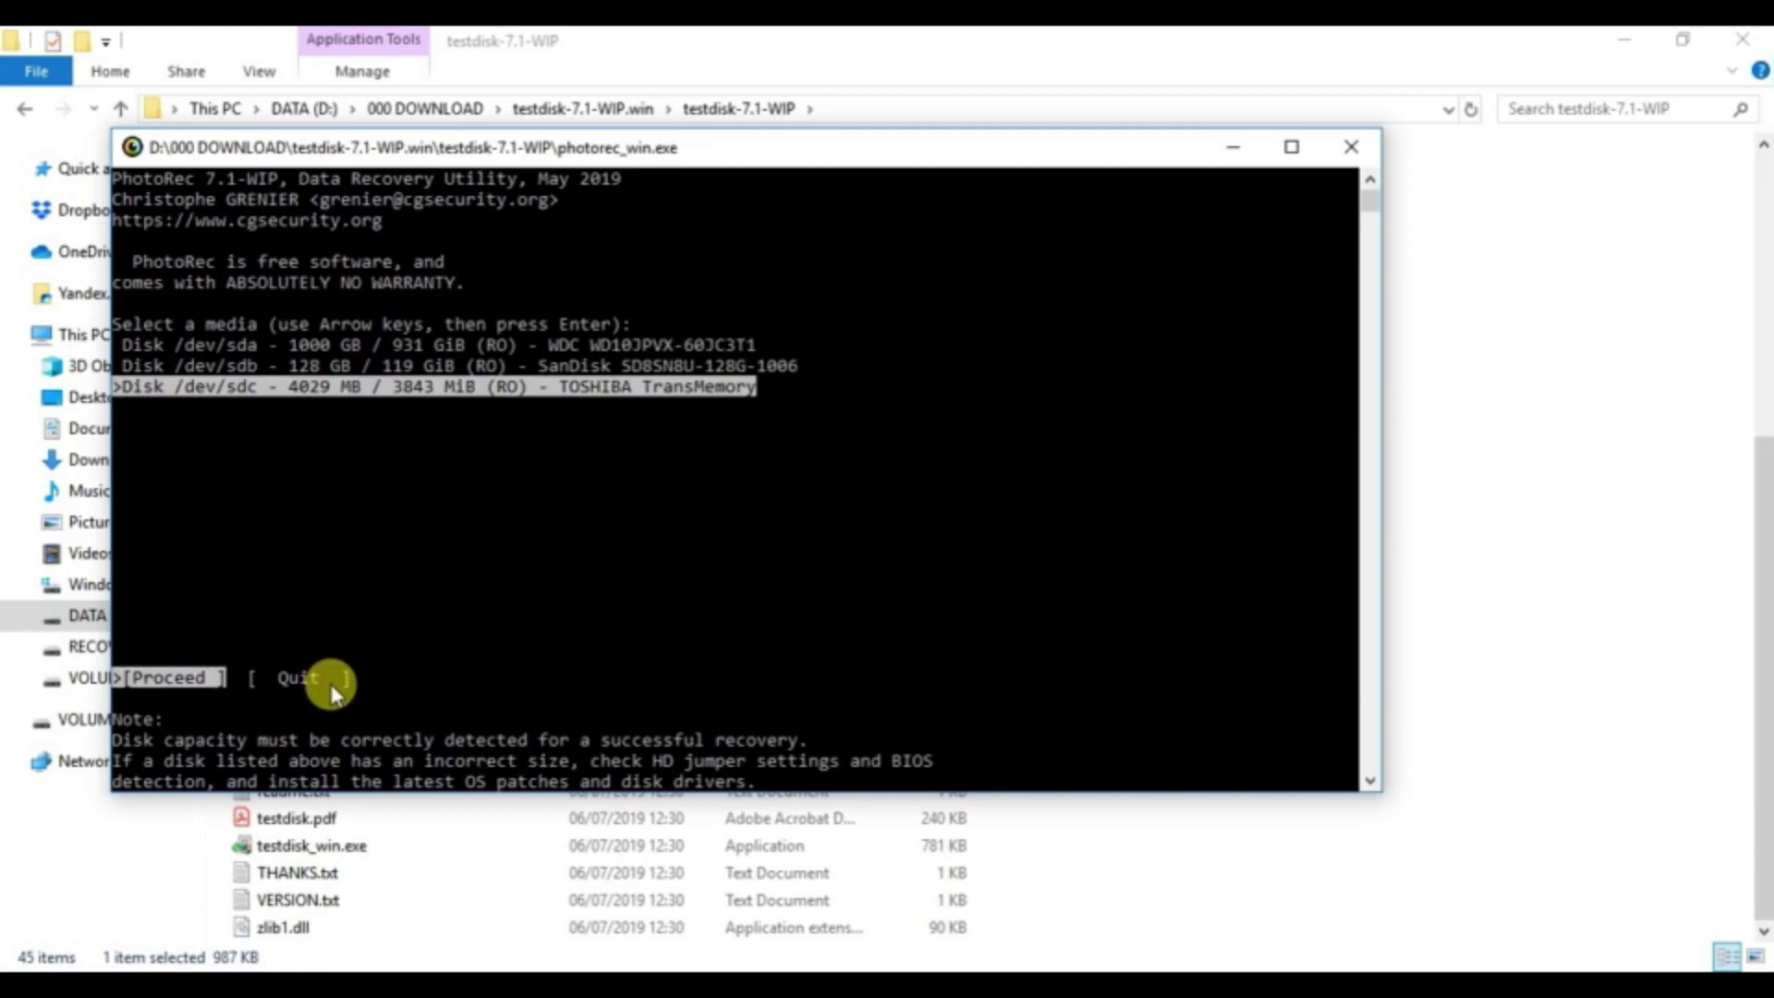
pyautogui.press('Right')
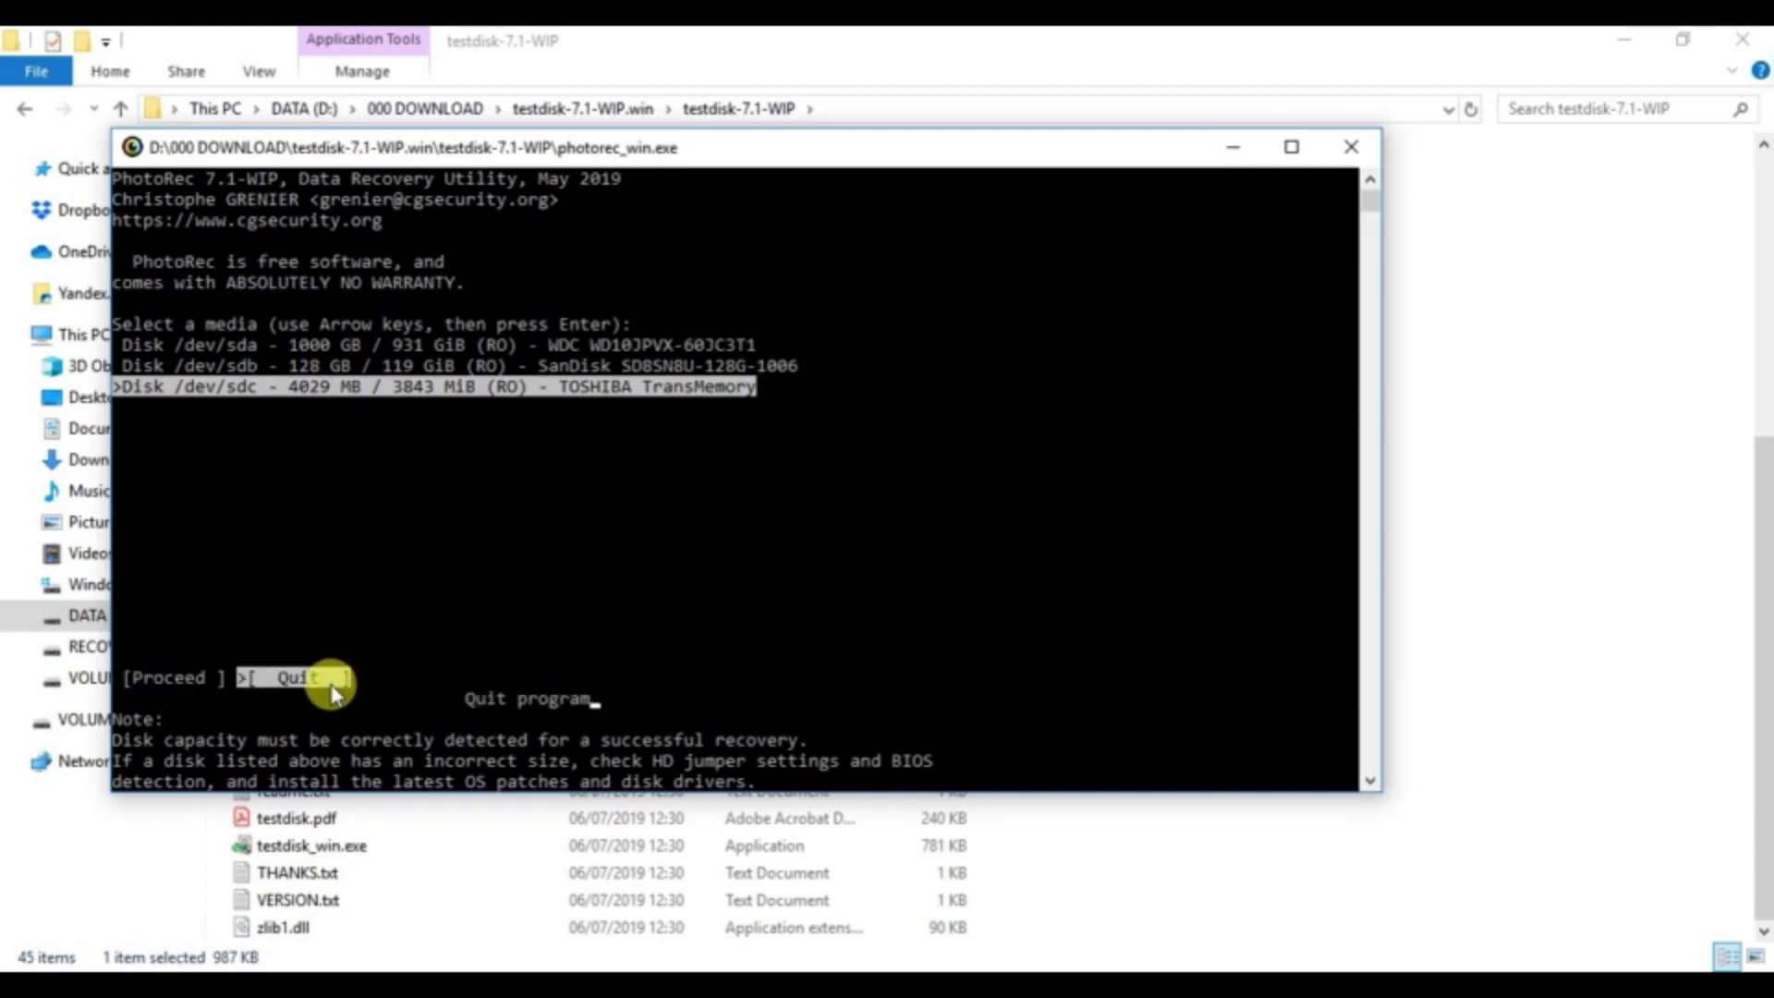
pyautogui.press('Return')
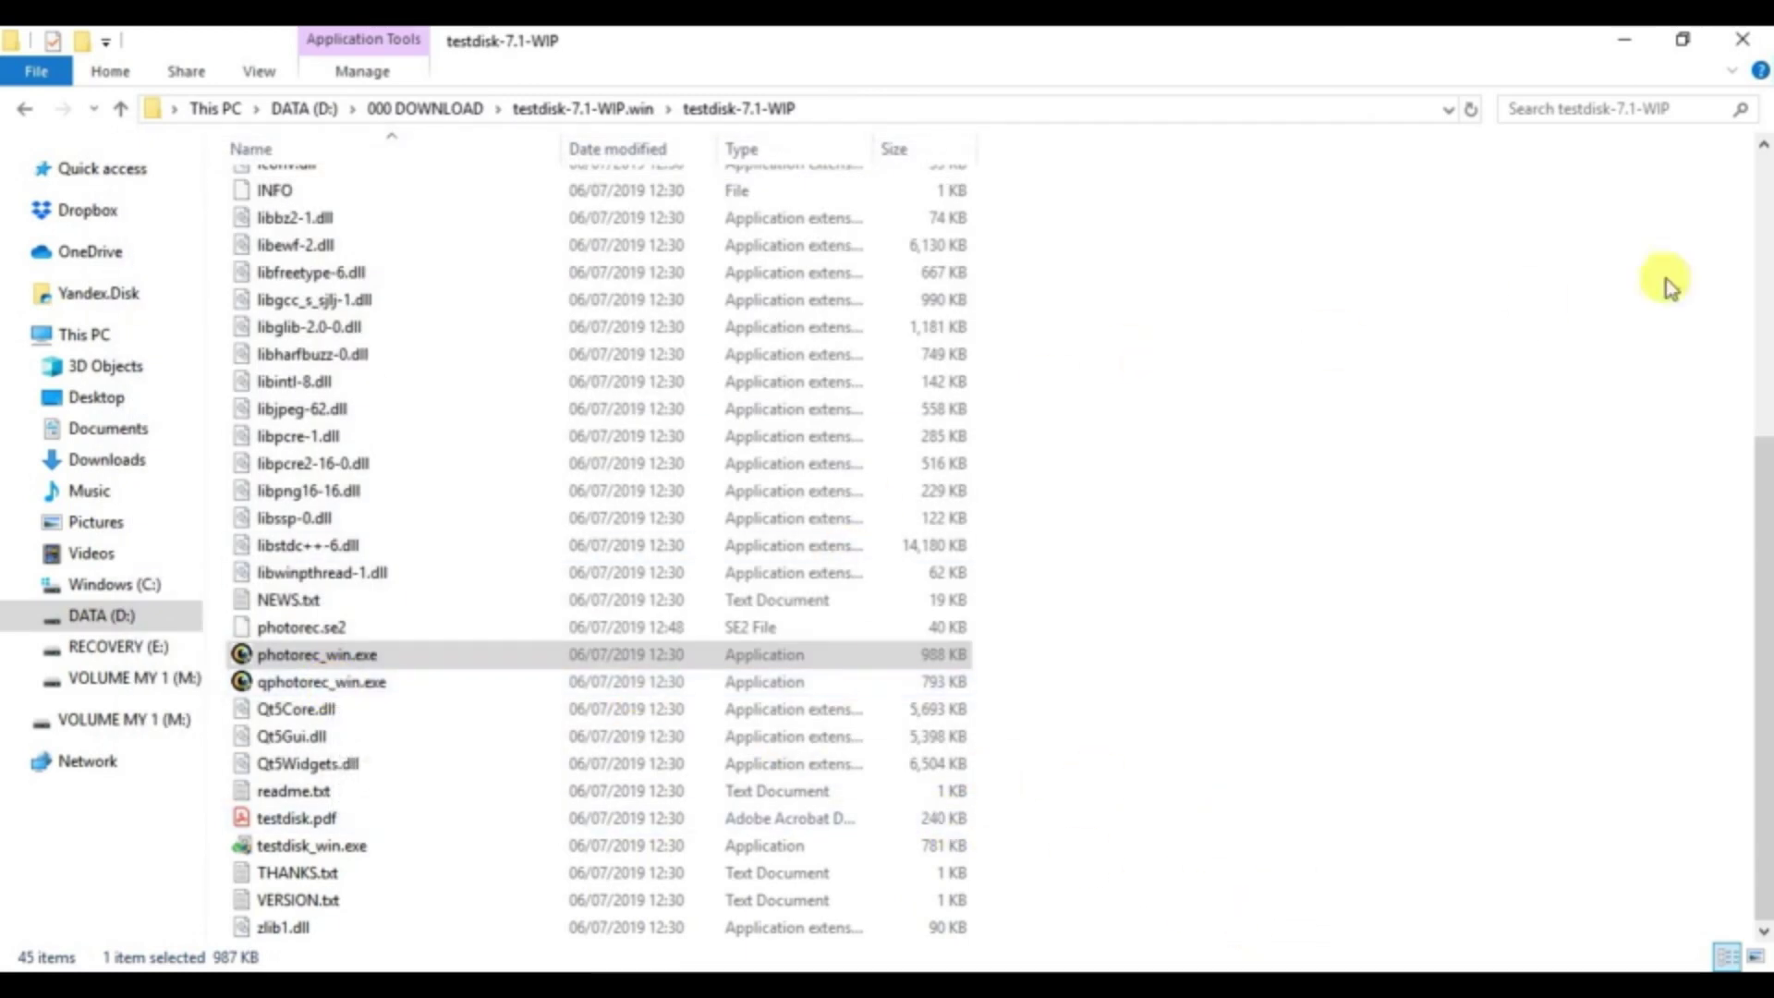
# Step: Examine the recovered files in recup_dir.1, viewing f0030216.pdf, f0095968.png and f0029968.gif
pyautogui.click(1765, 167)
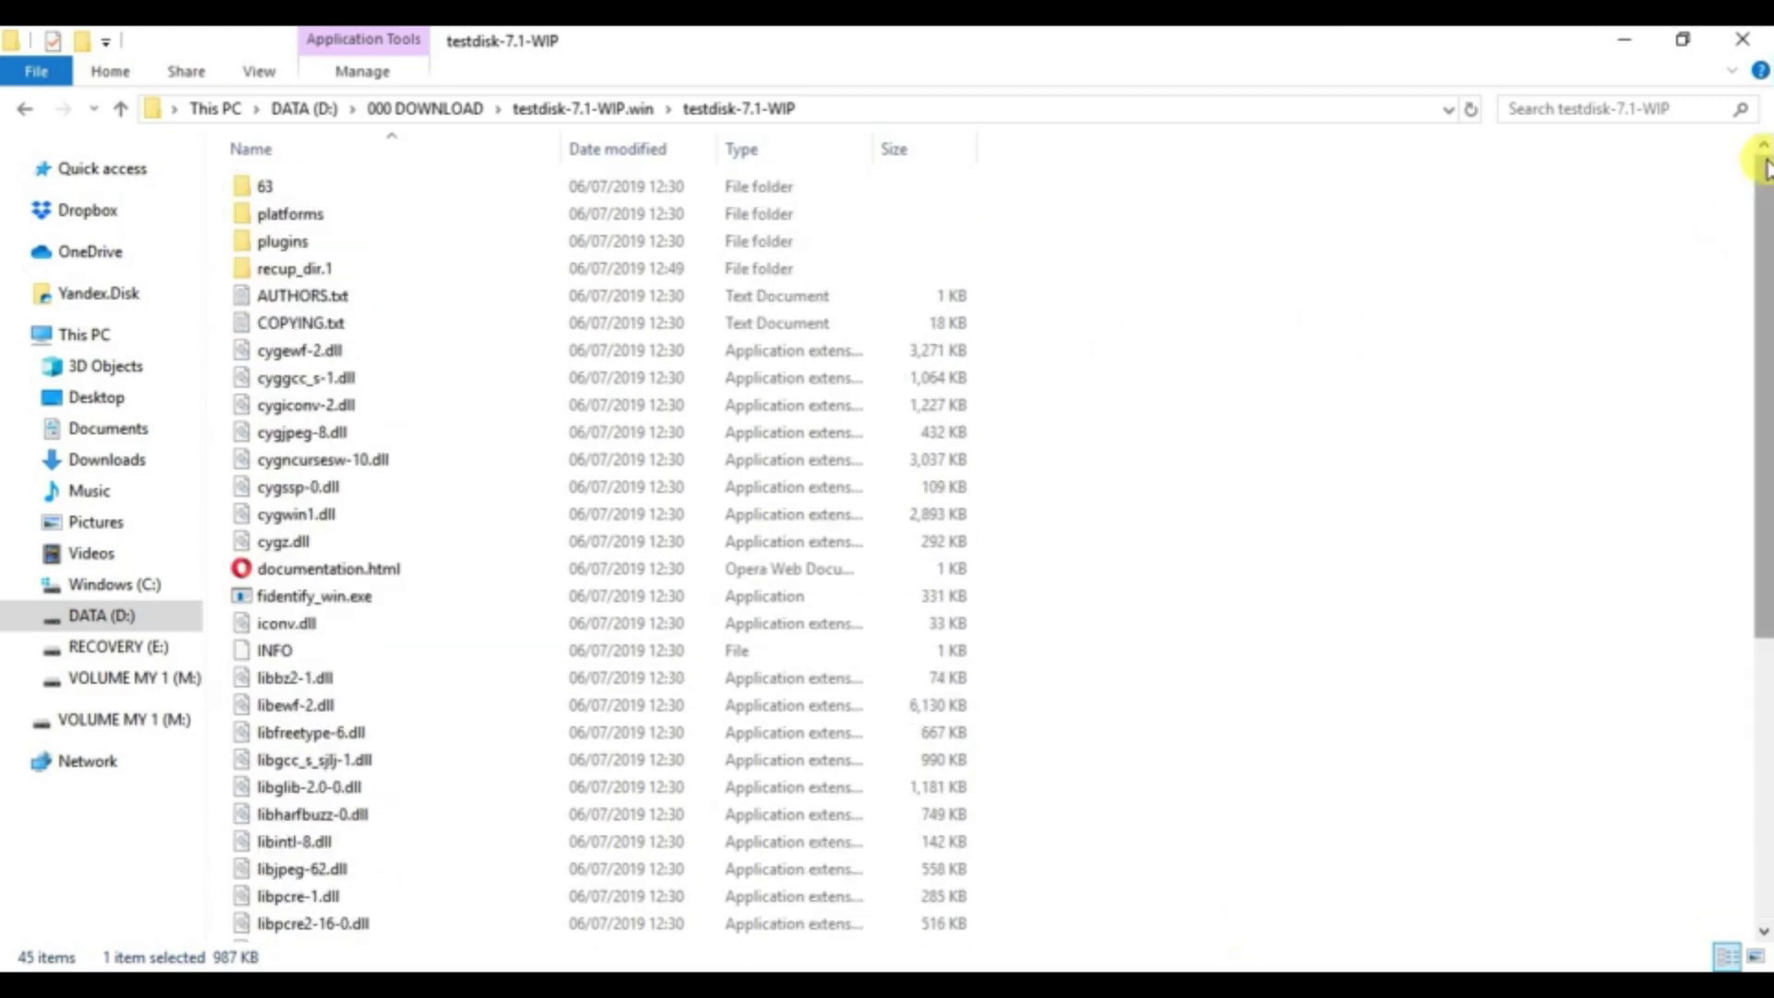
pyautogui.doubleClick(332, 272)
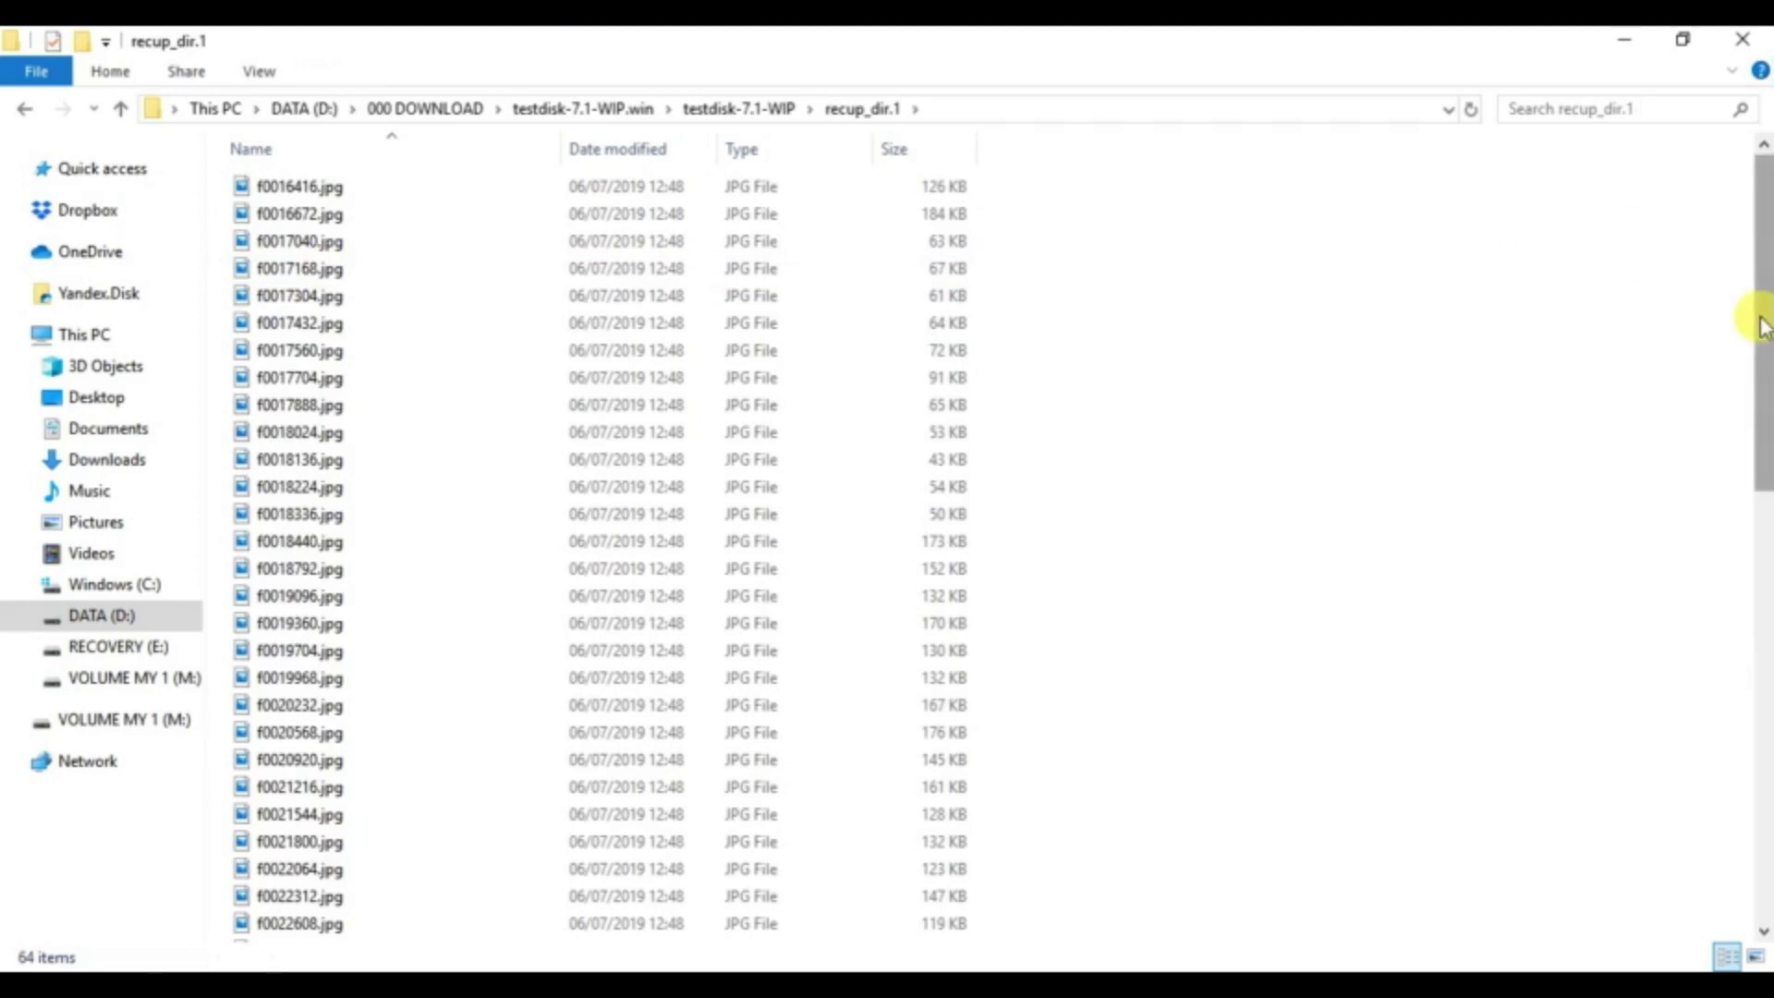
pyautogui.moveTo(1765, 332); pyautogui.dragTo(1759, 813)
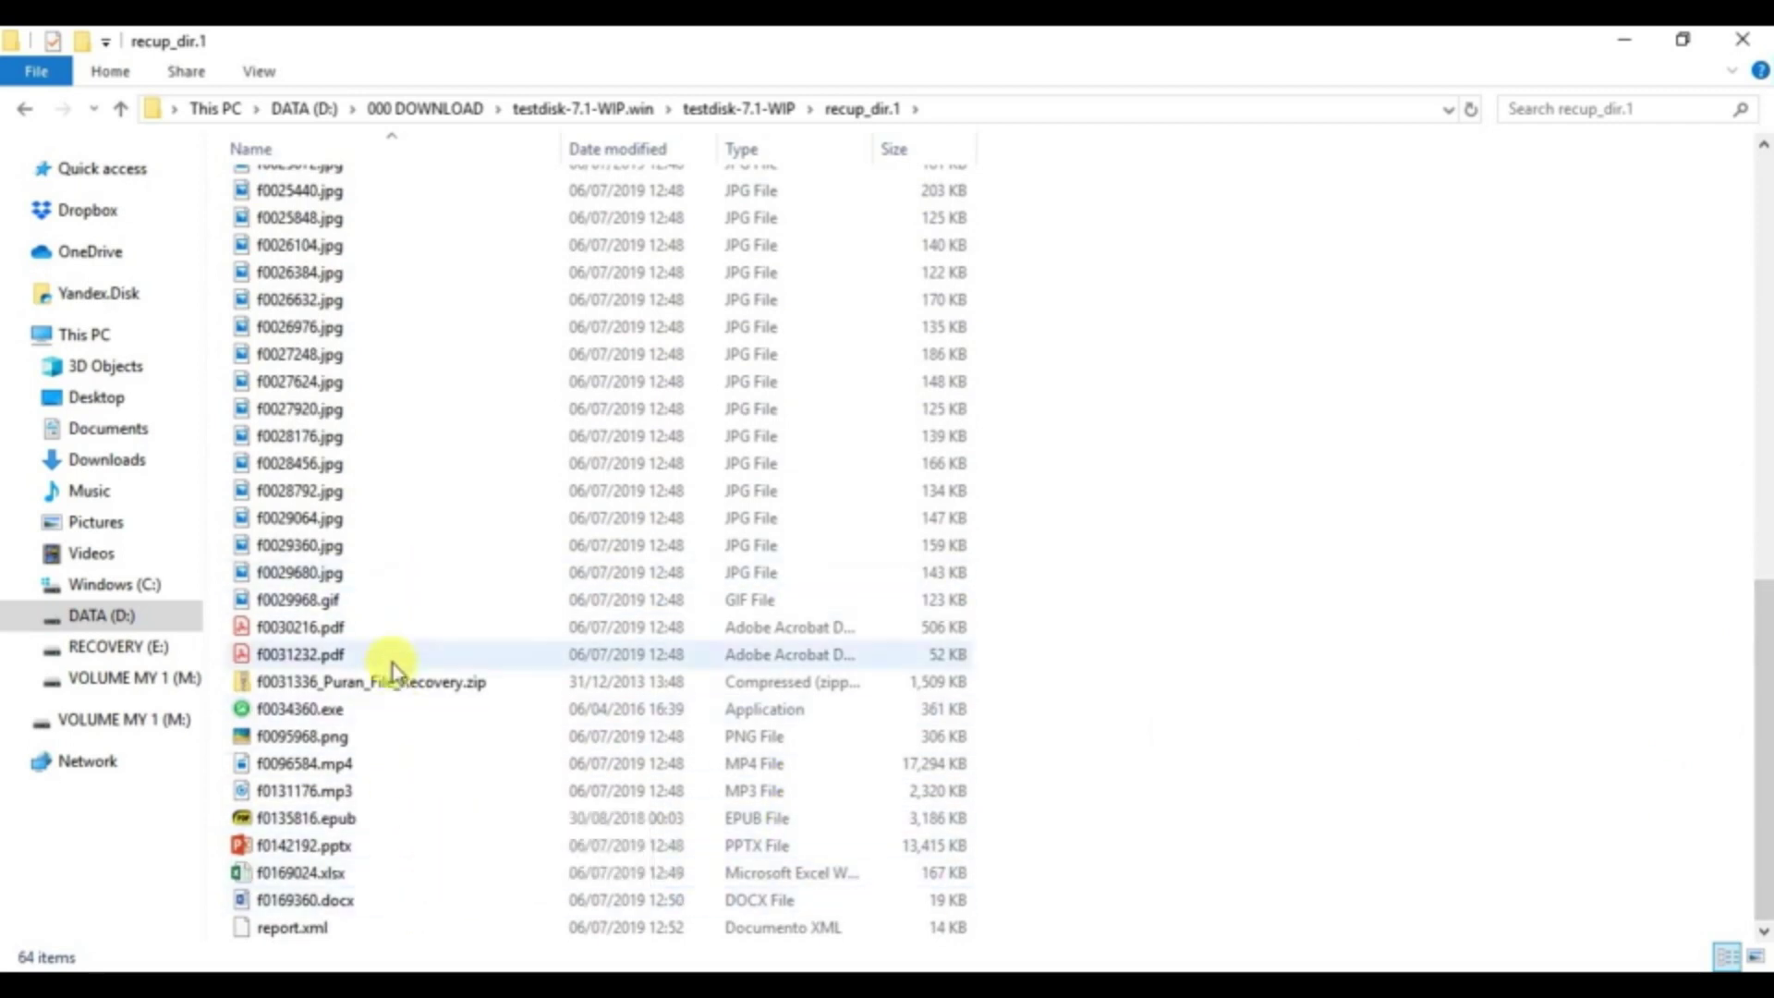
pyautogui.doubleClick(313, 633)
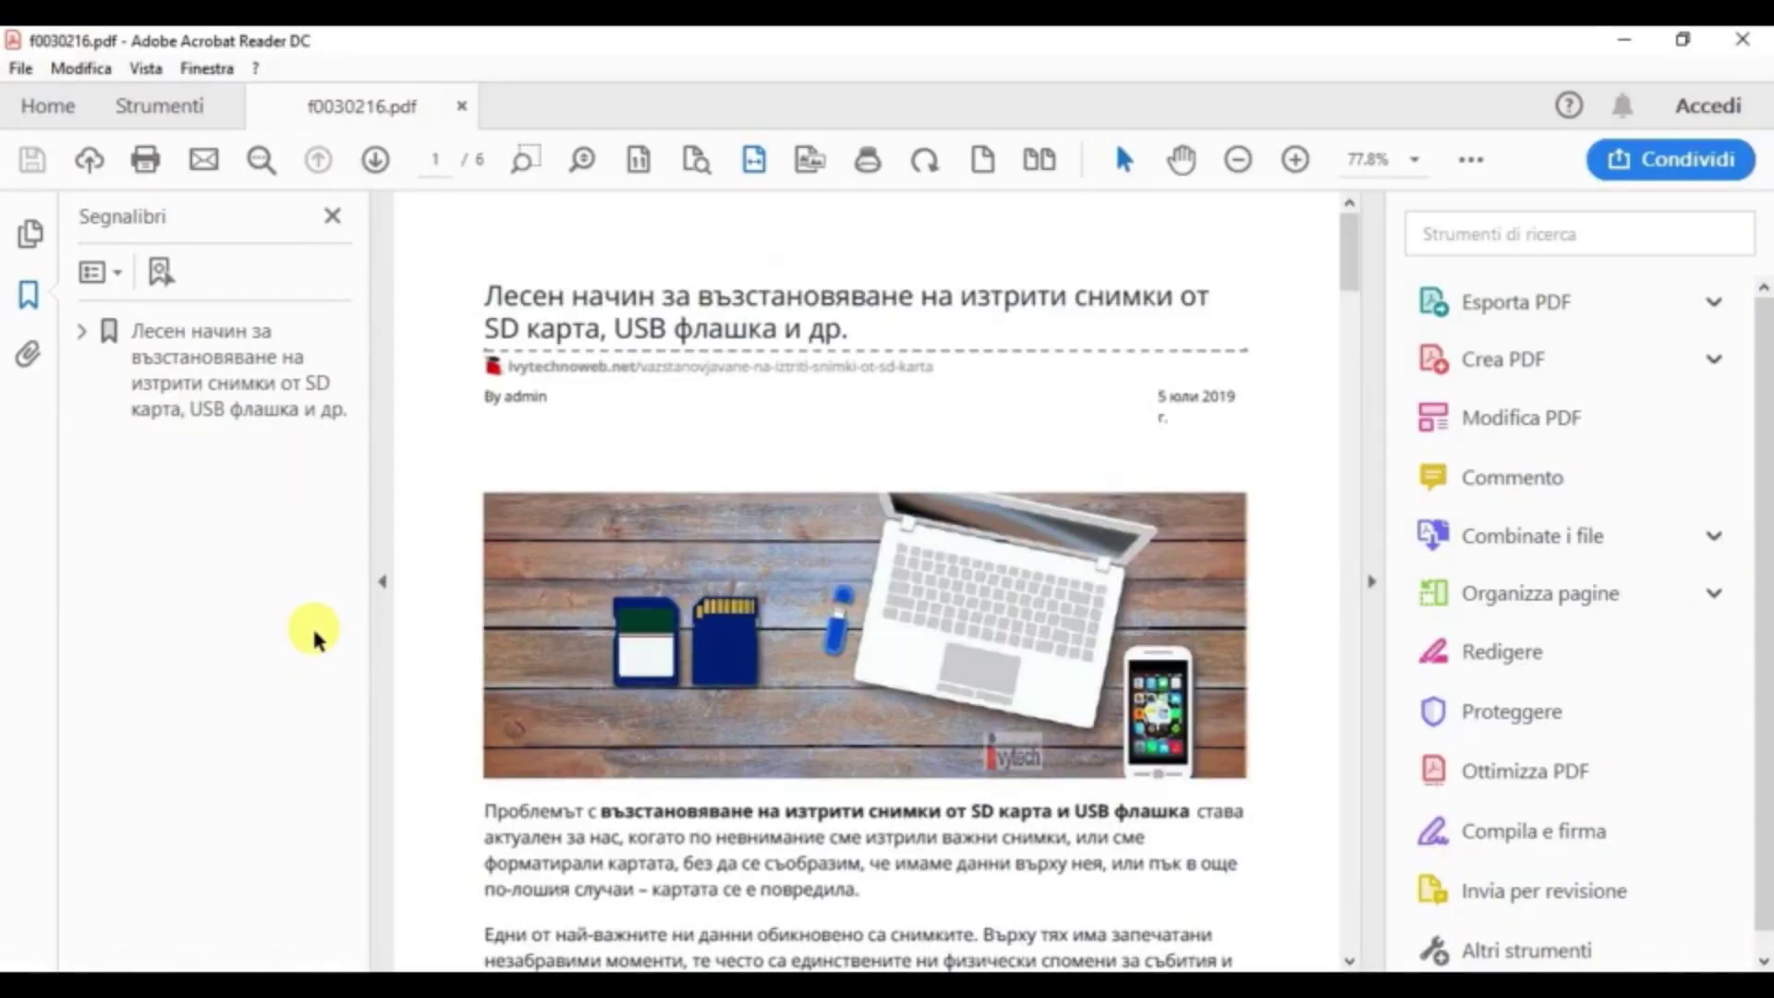
pyautogui.click(1743, 41)
pyautogui.doubleClick(293, 736)
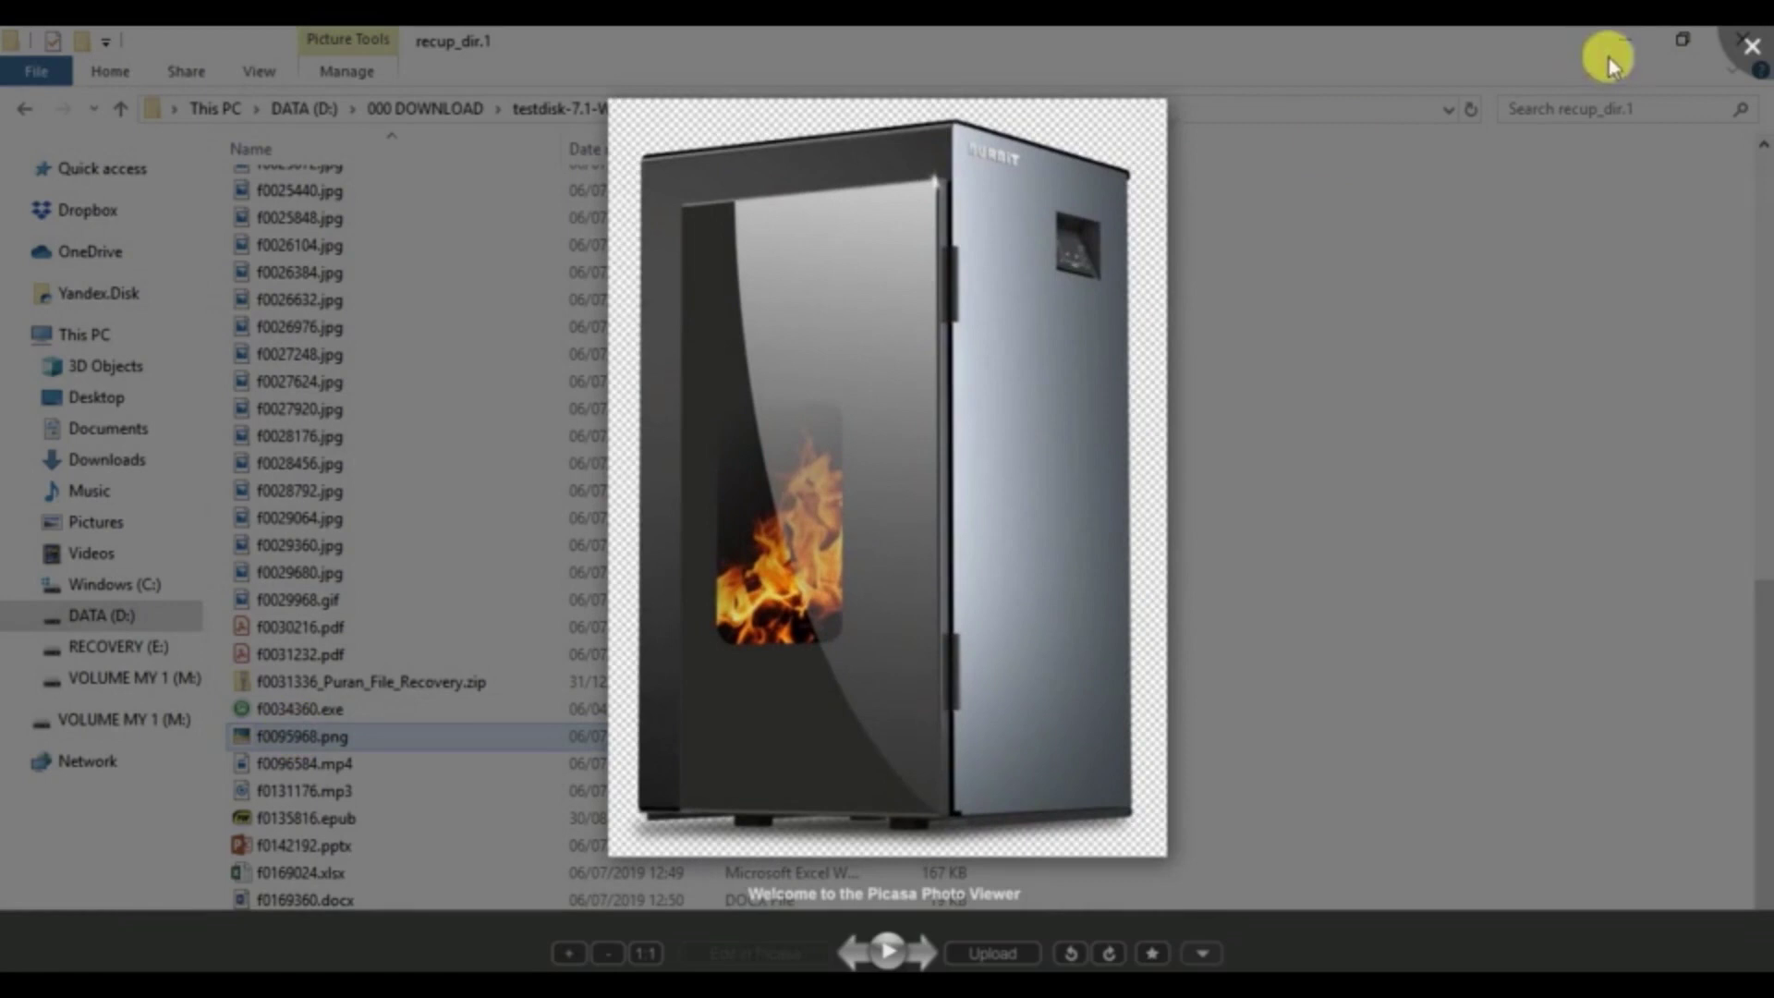
pyautogui.click(1749, 46)
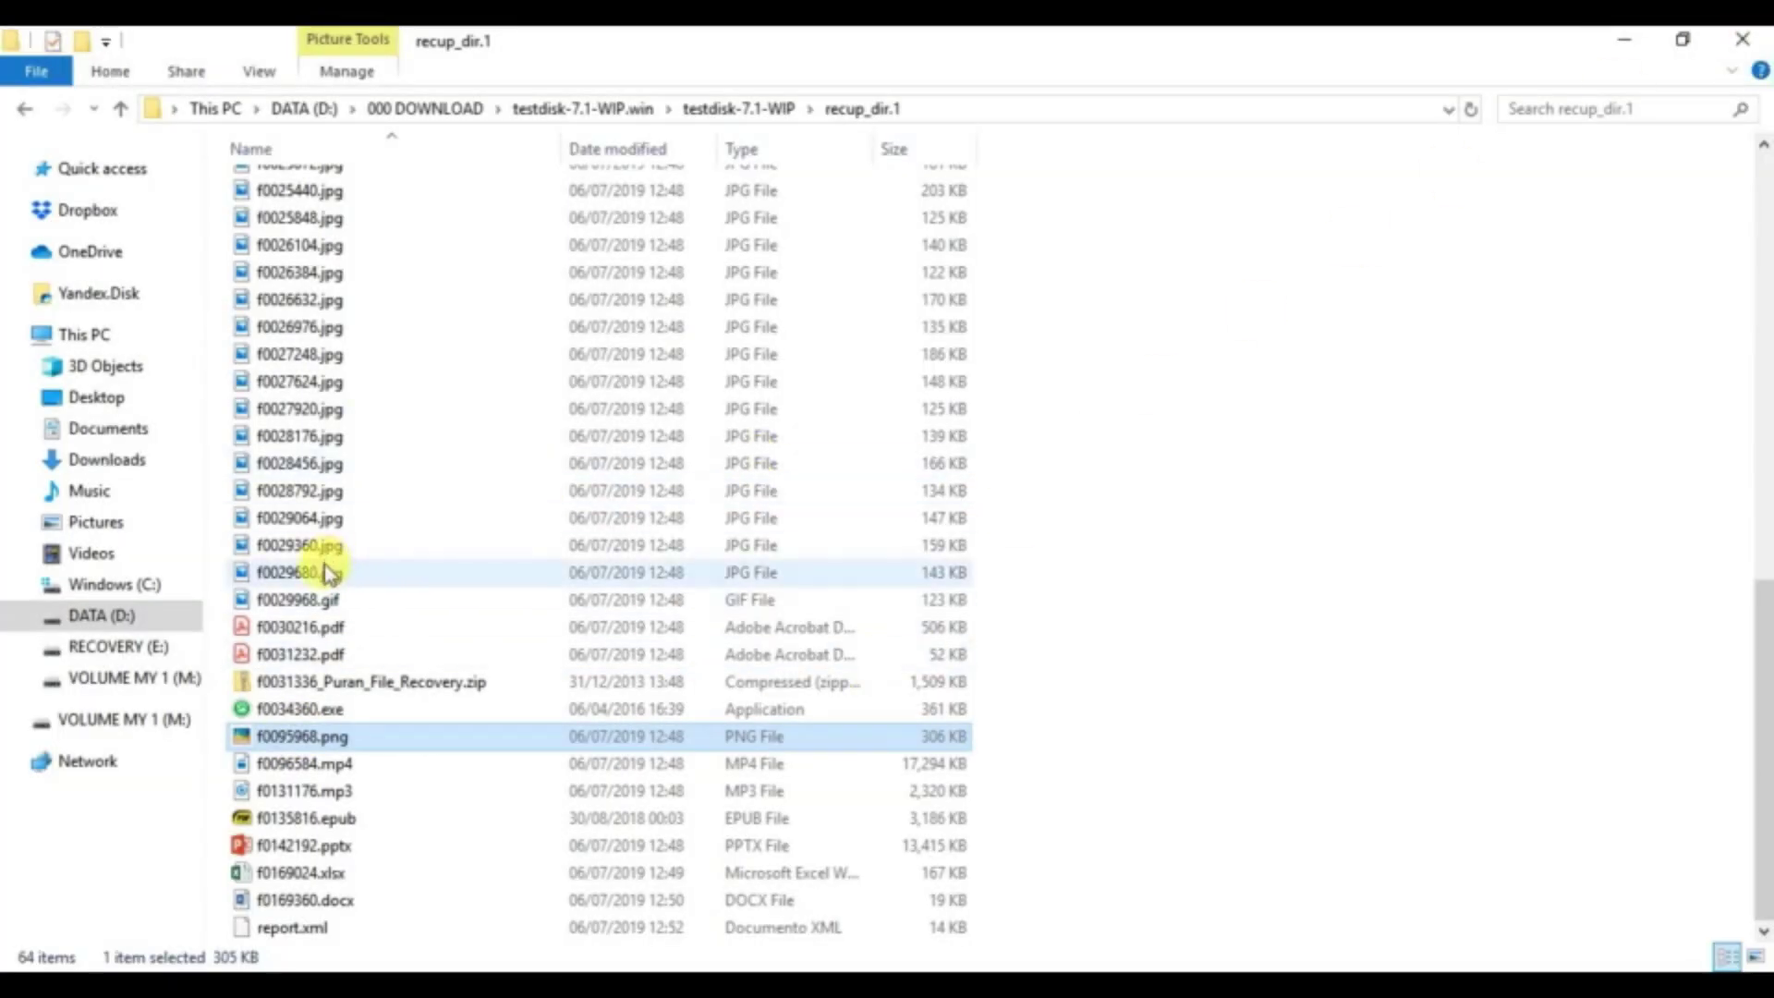
pyautogui.doubleClick(318, 599)
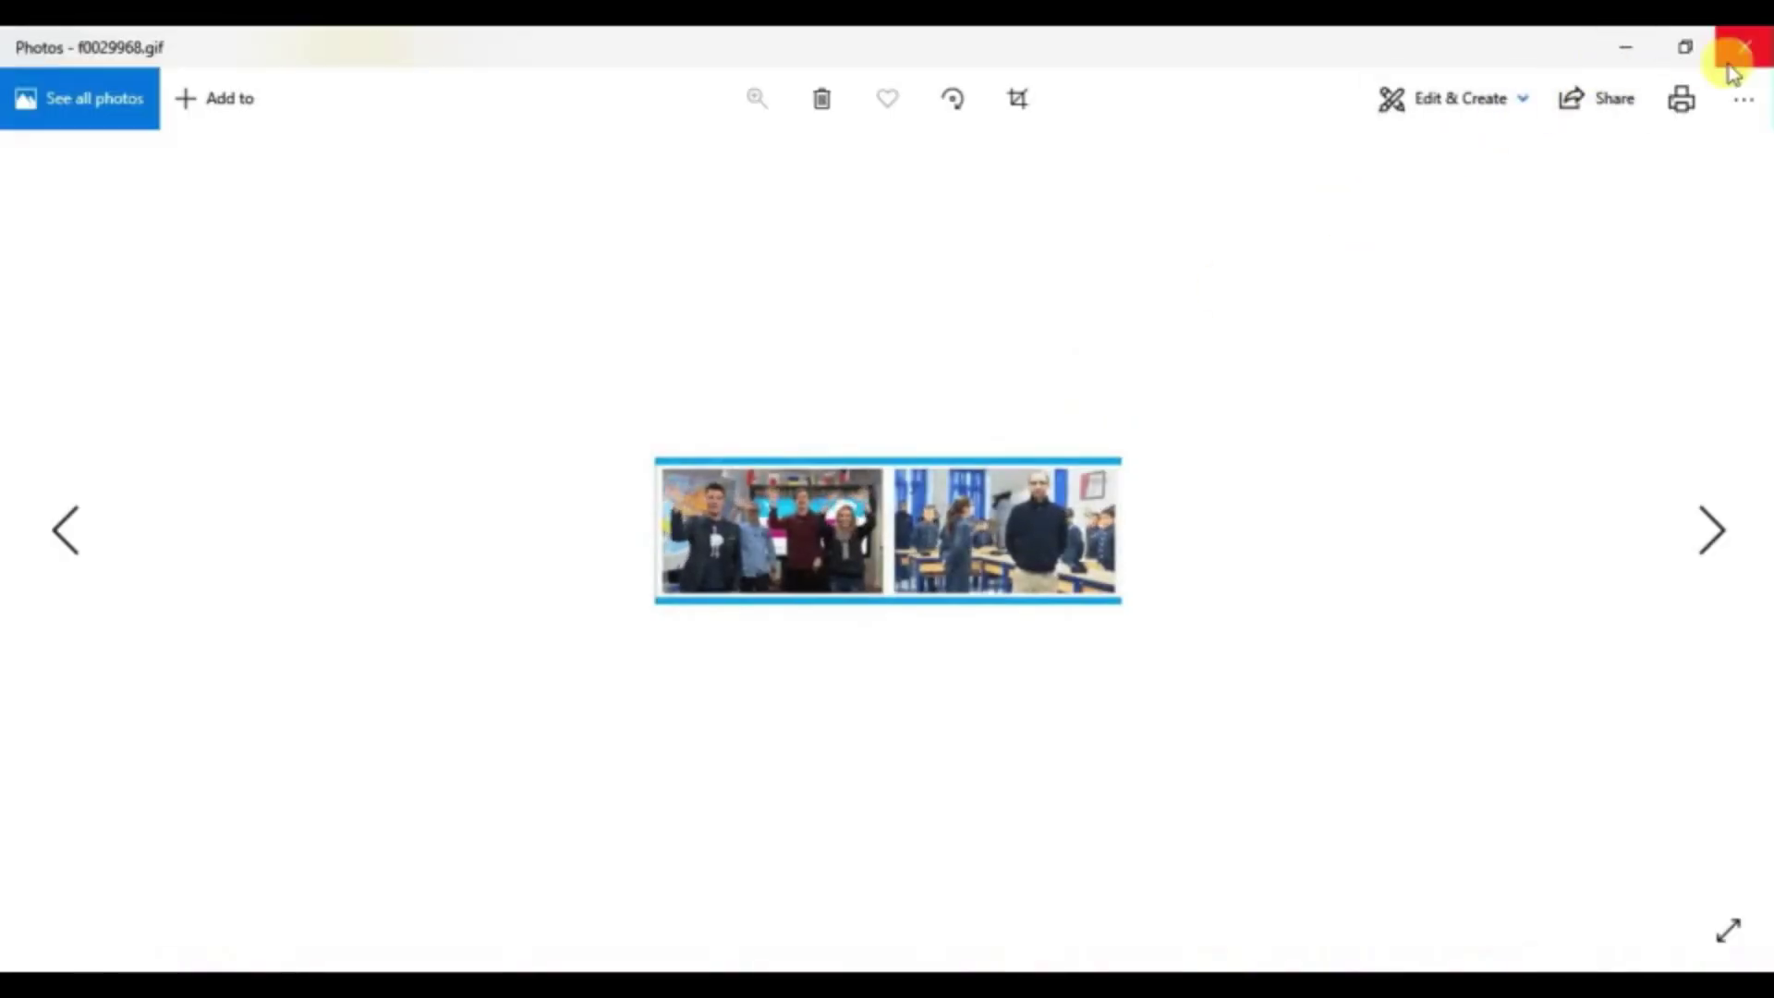
# Step: Close the picture, check the contents of VOLUME MY 1 (M:), and launch DiskDigger.exe from the diskdigger folder
pyautogui.click(1736, 48)
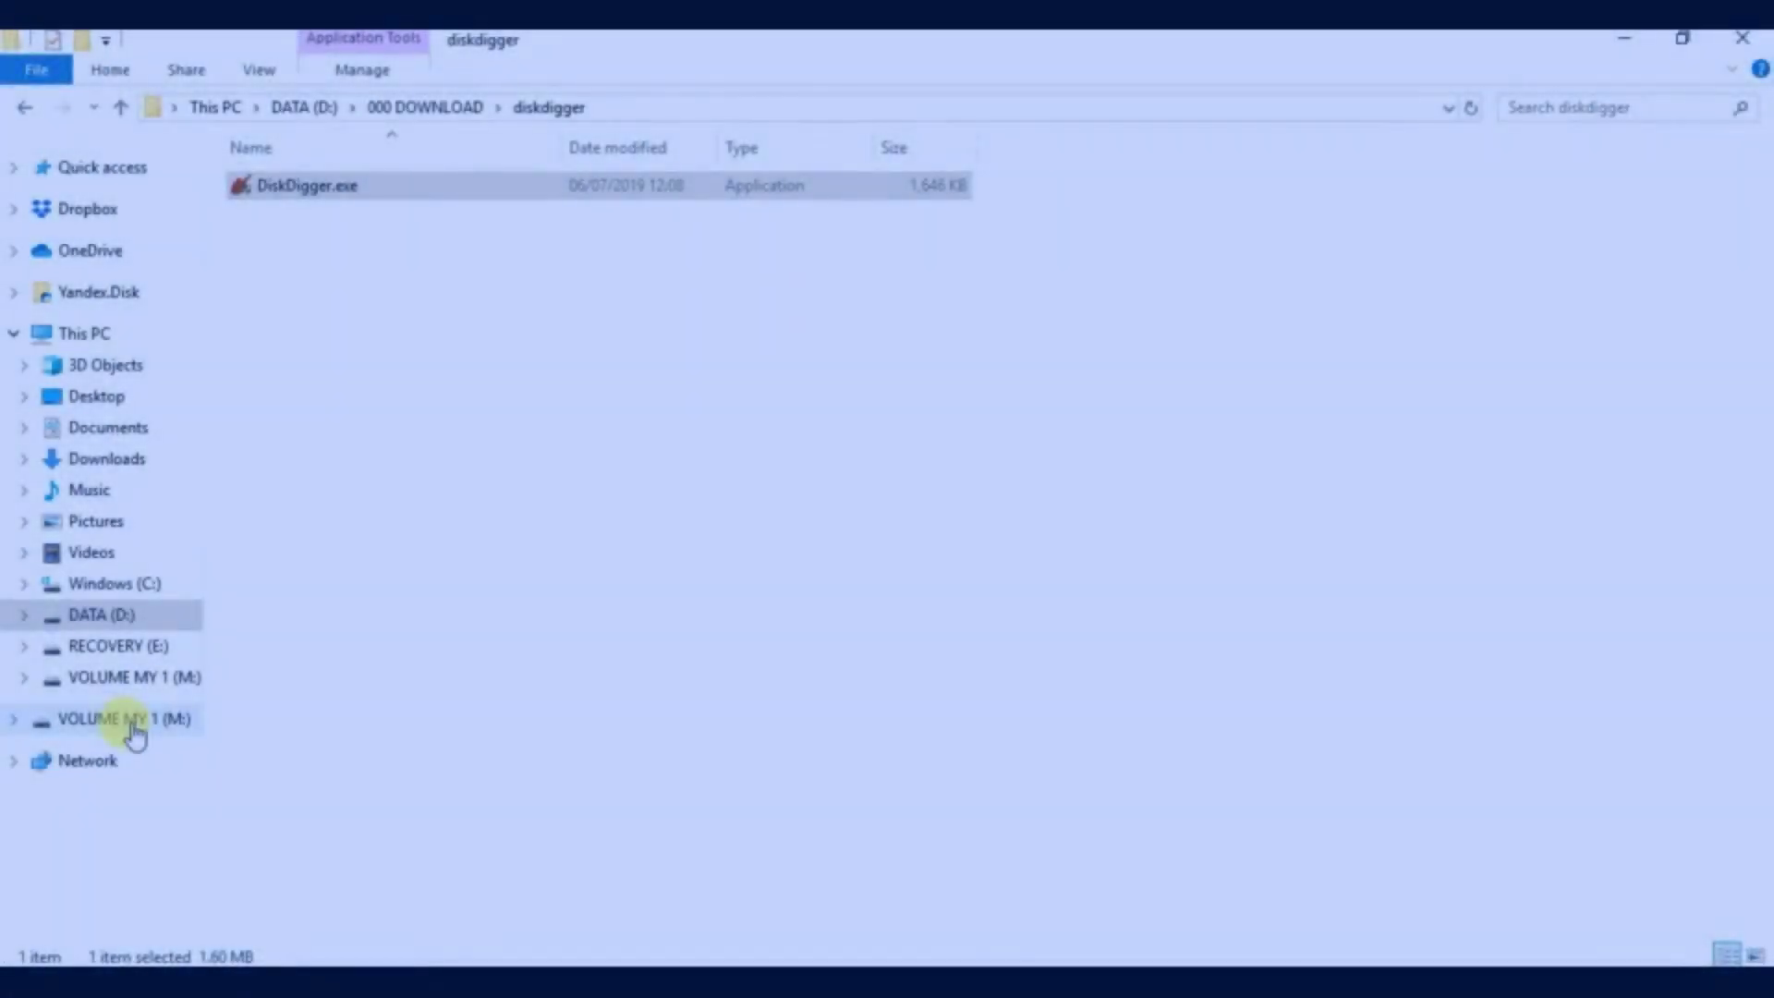
pyautogui.click(130, 726)
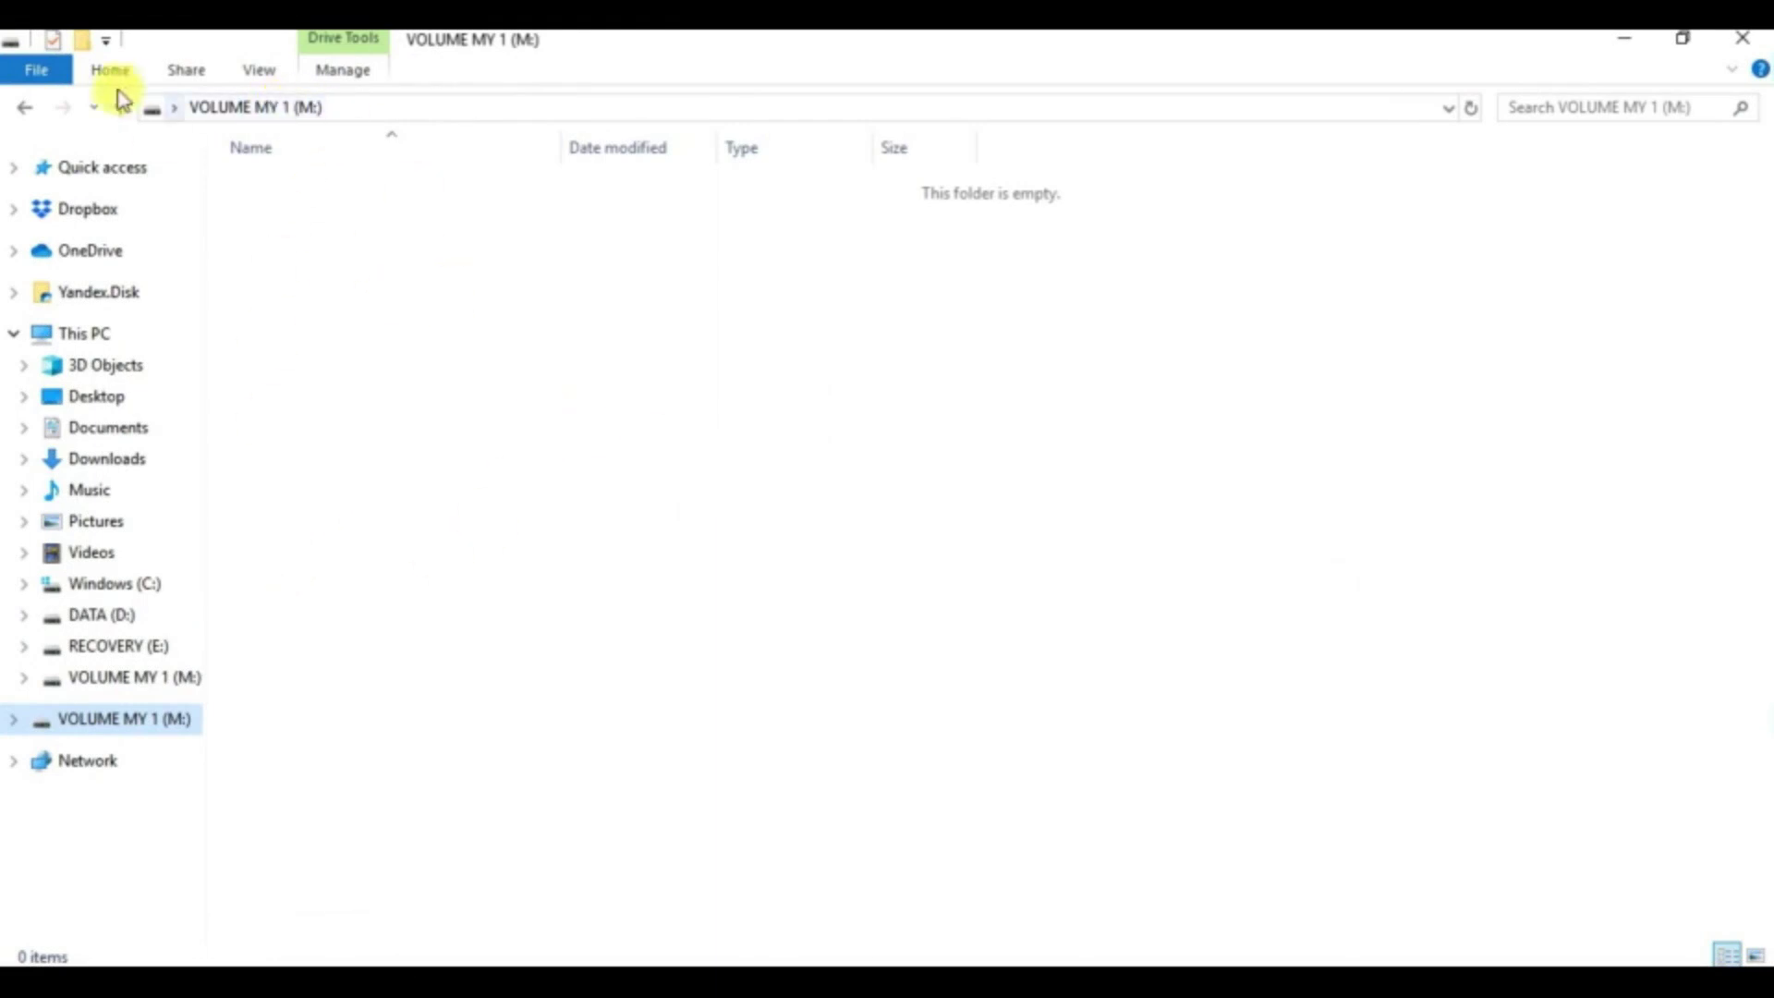
pyautogui.click(20, 109)
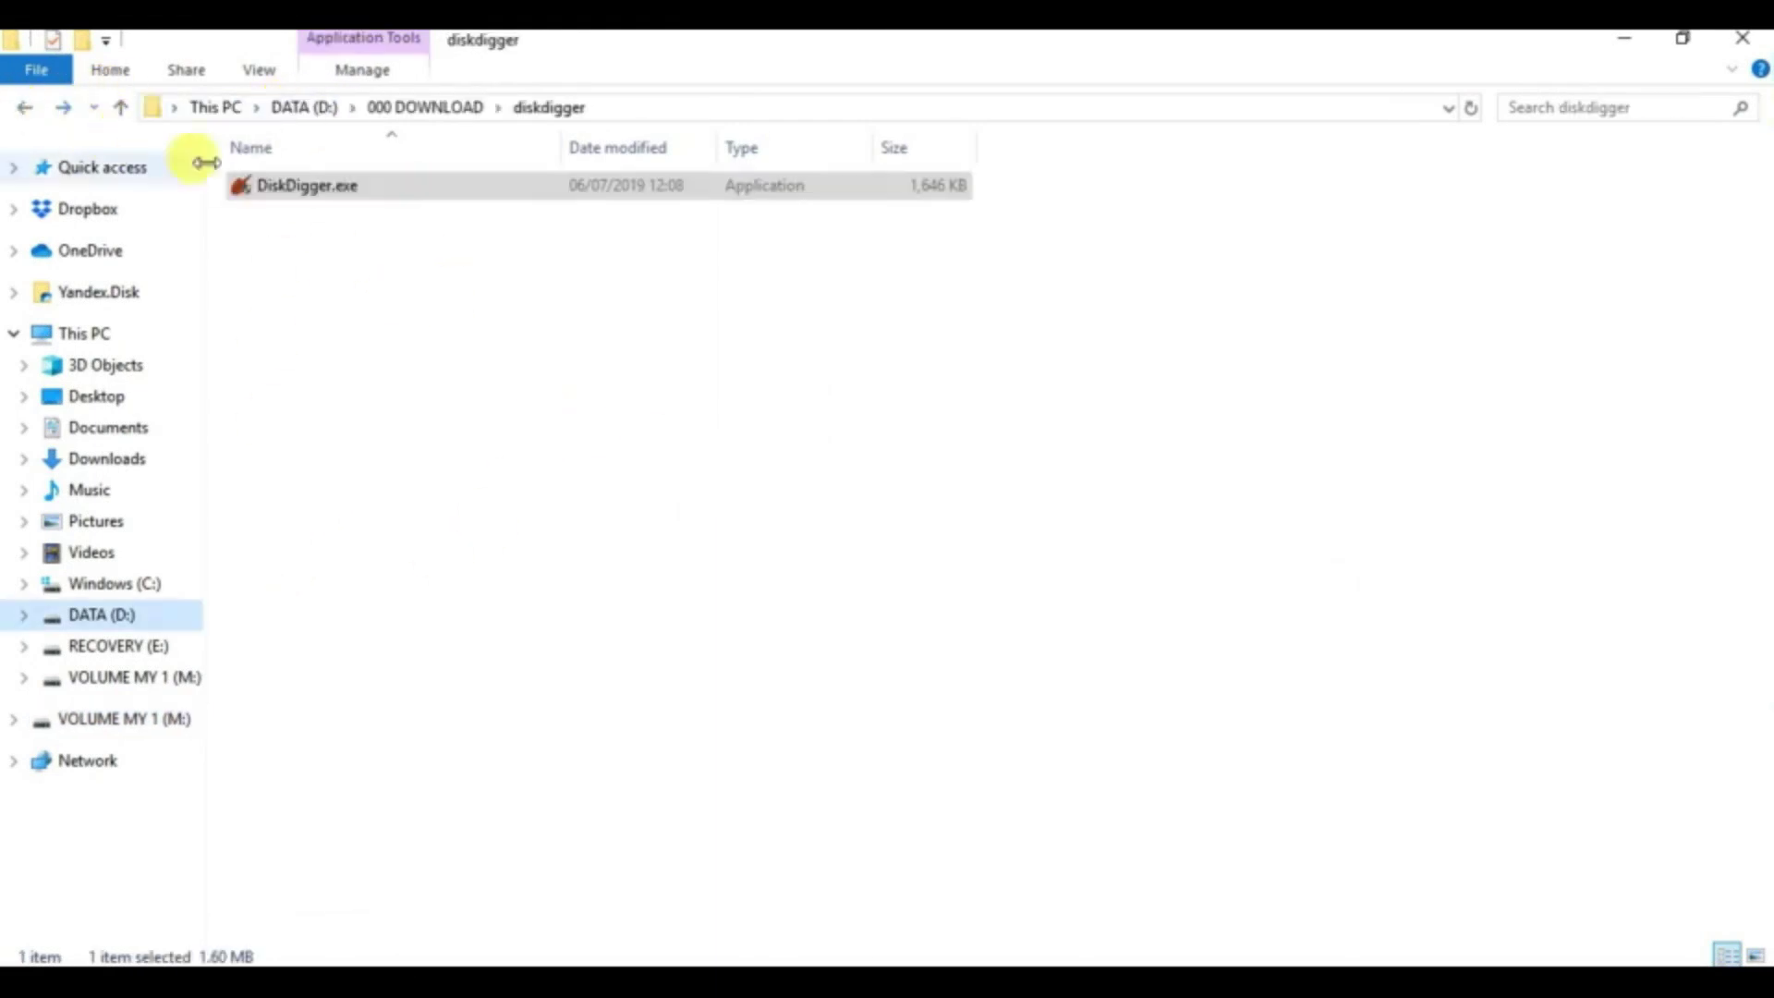
pyautogui.doubleClick(343, 188)
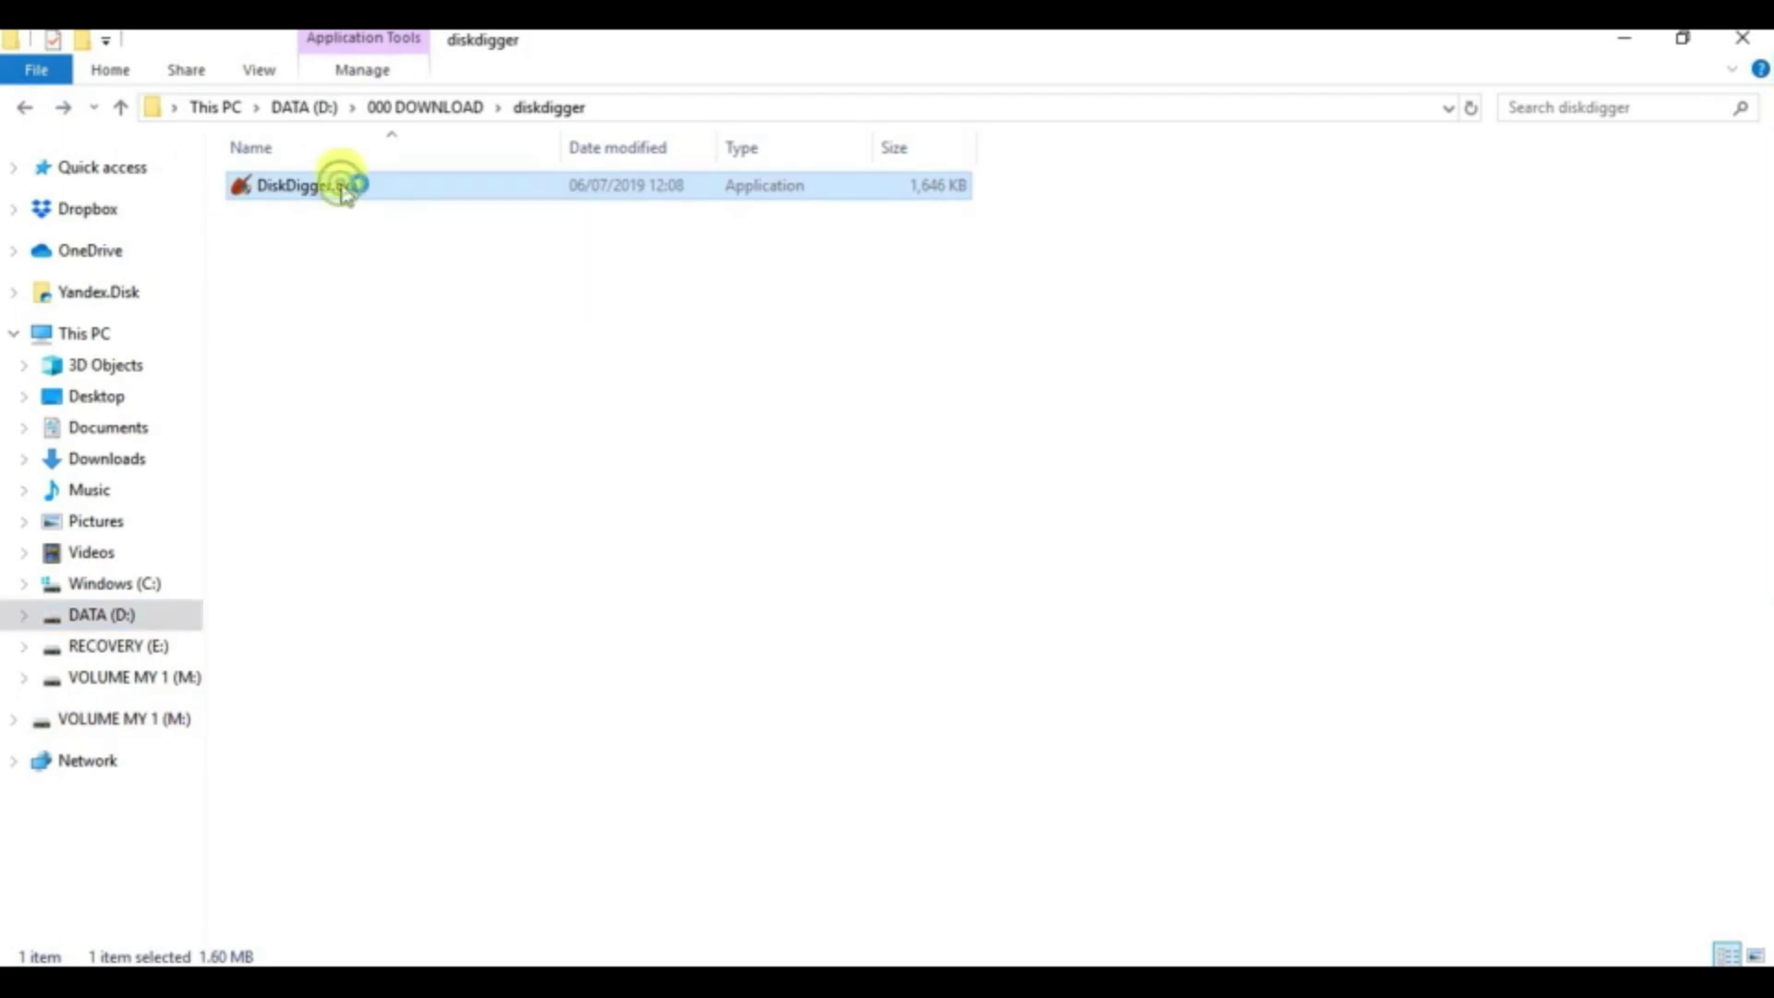
# Step: Choose the TOSHIBA TransMemory USB Drive for scanning and proceed with the Dig Deeper (scan whole disk) option
pyautogui.click(199, 552)
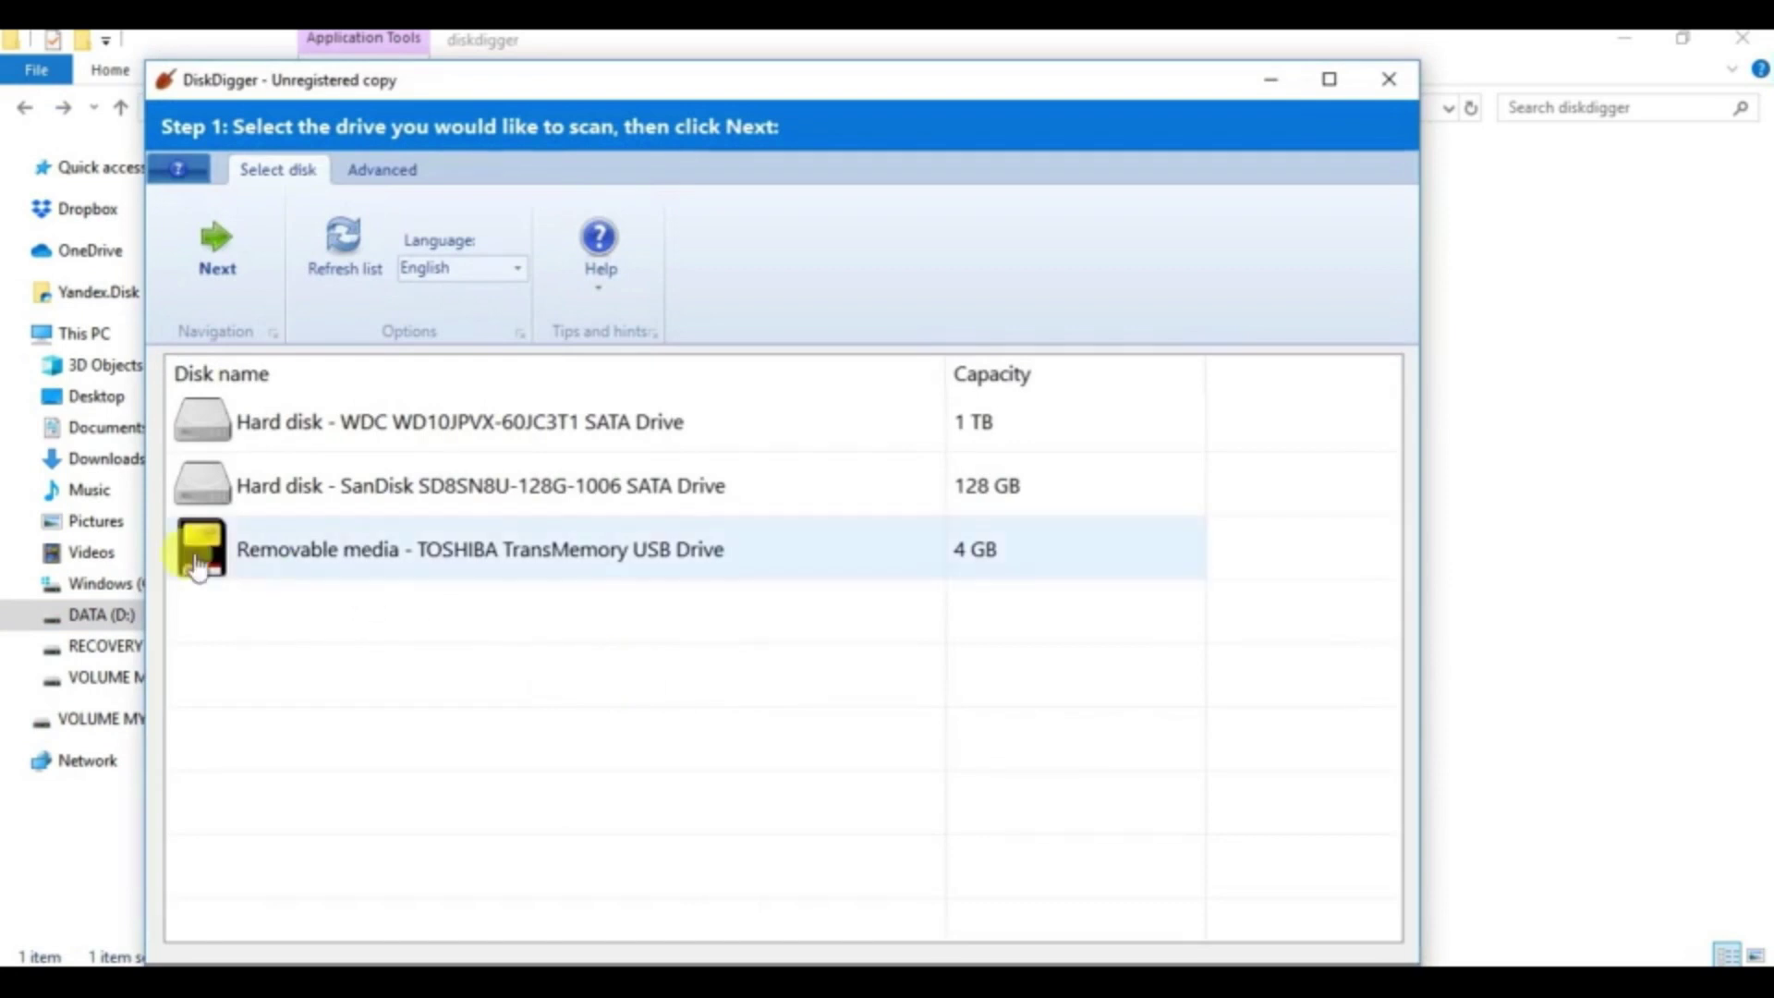
pyautogui.click(524, 573)
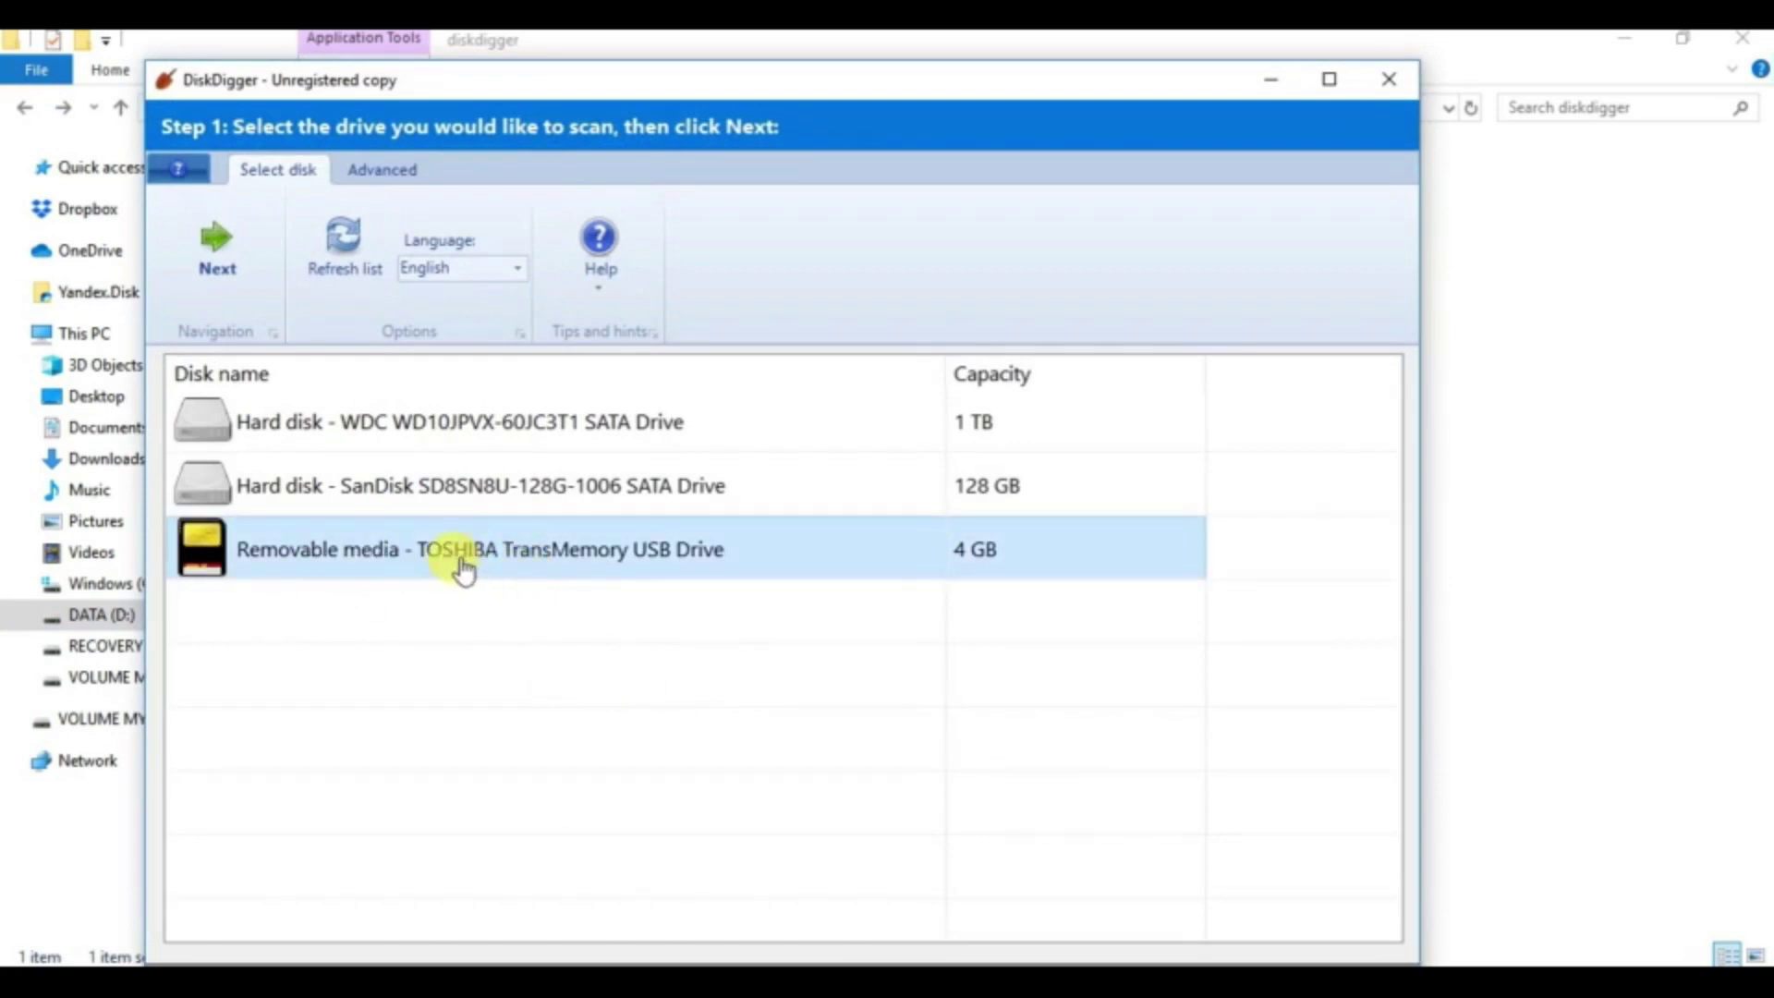
pyautogui.click(201, 238)
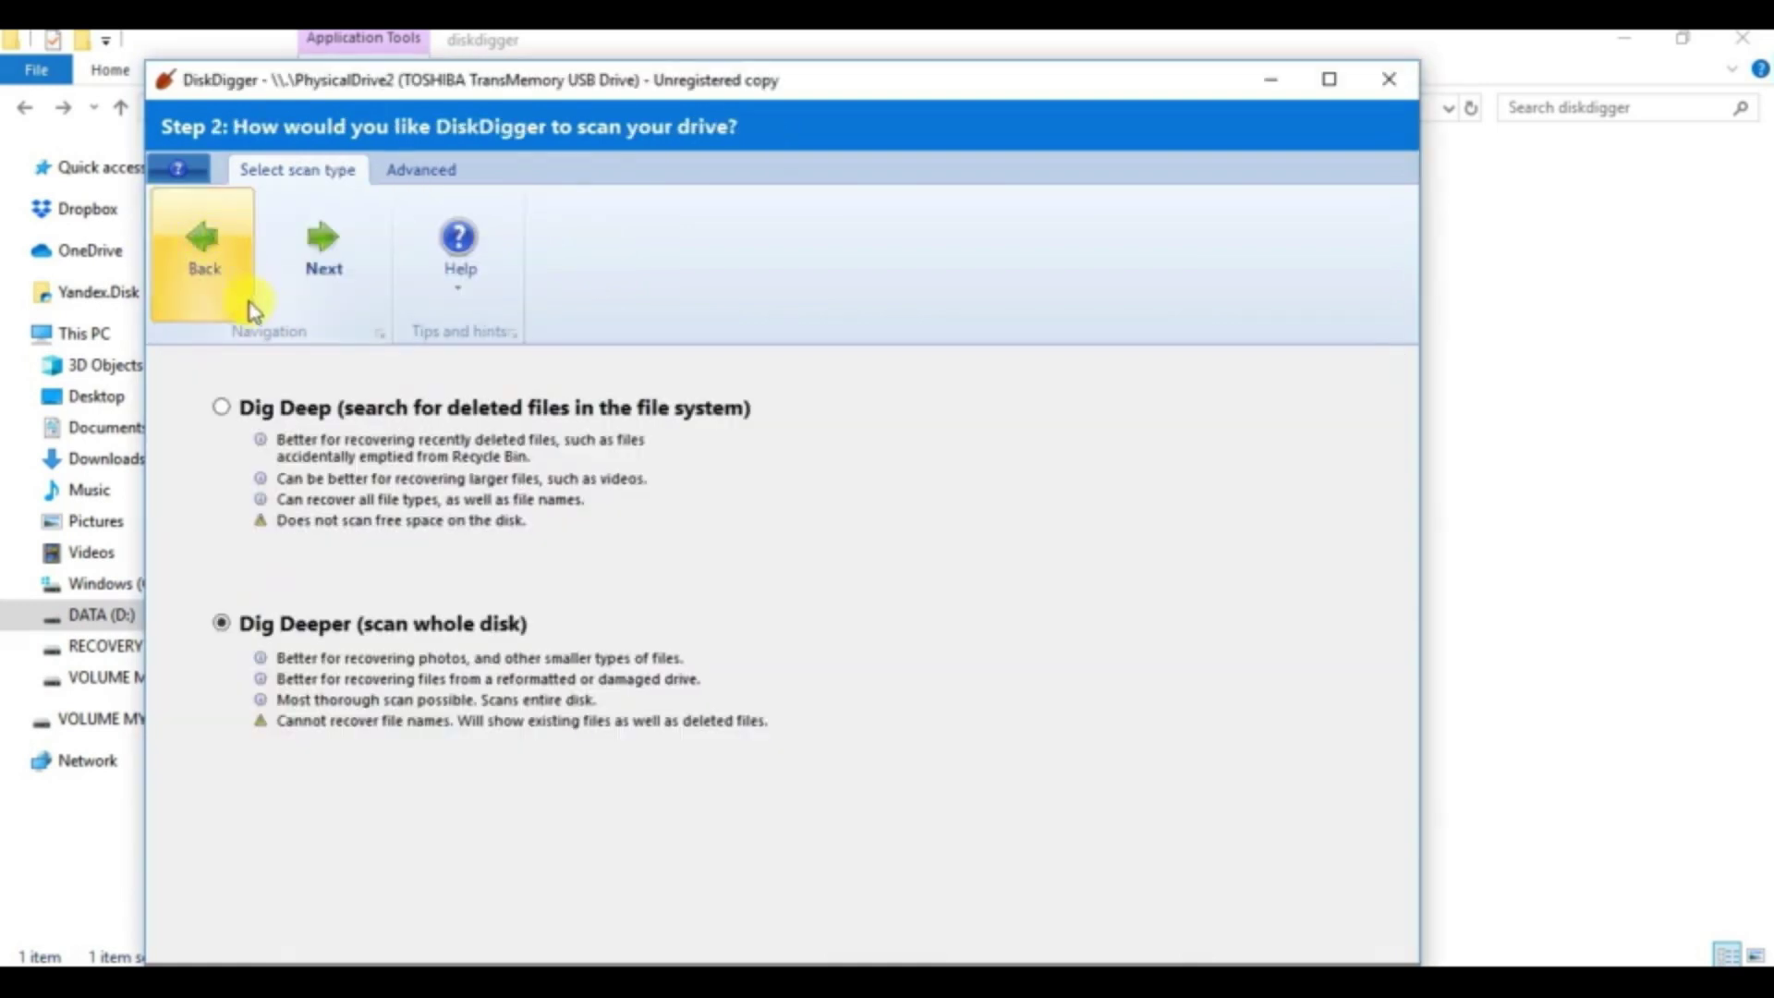
pyautogui.click(325, 242)
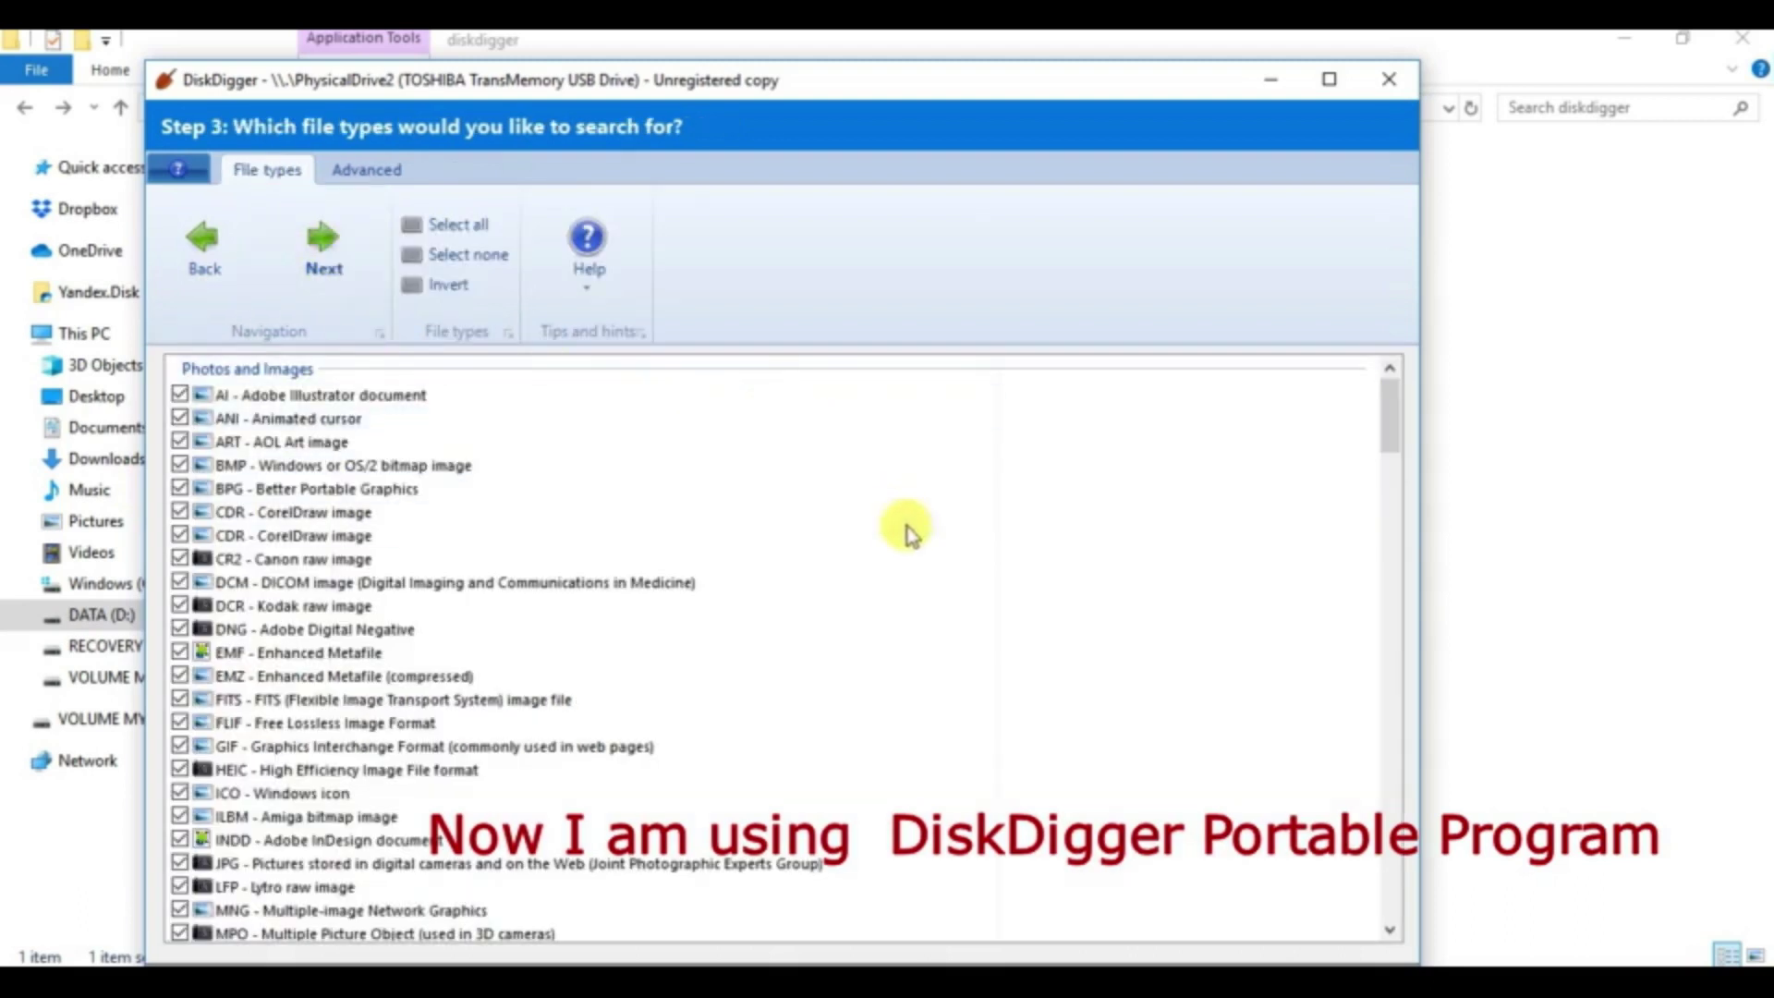
# Step: Review the list of file types to search for, keep all of them selected, and start the scan
pyautogui.scroll(-20, 910, 569)
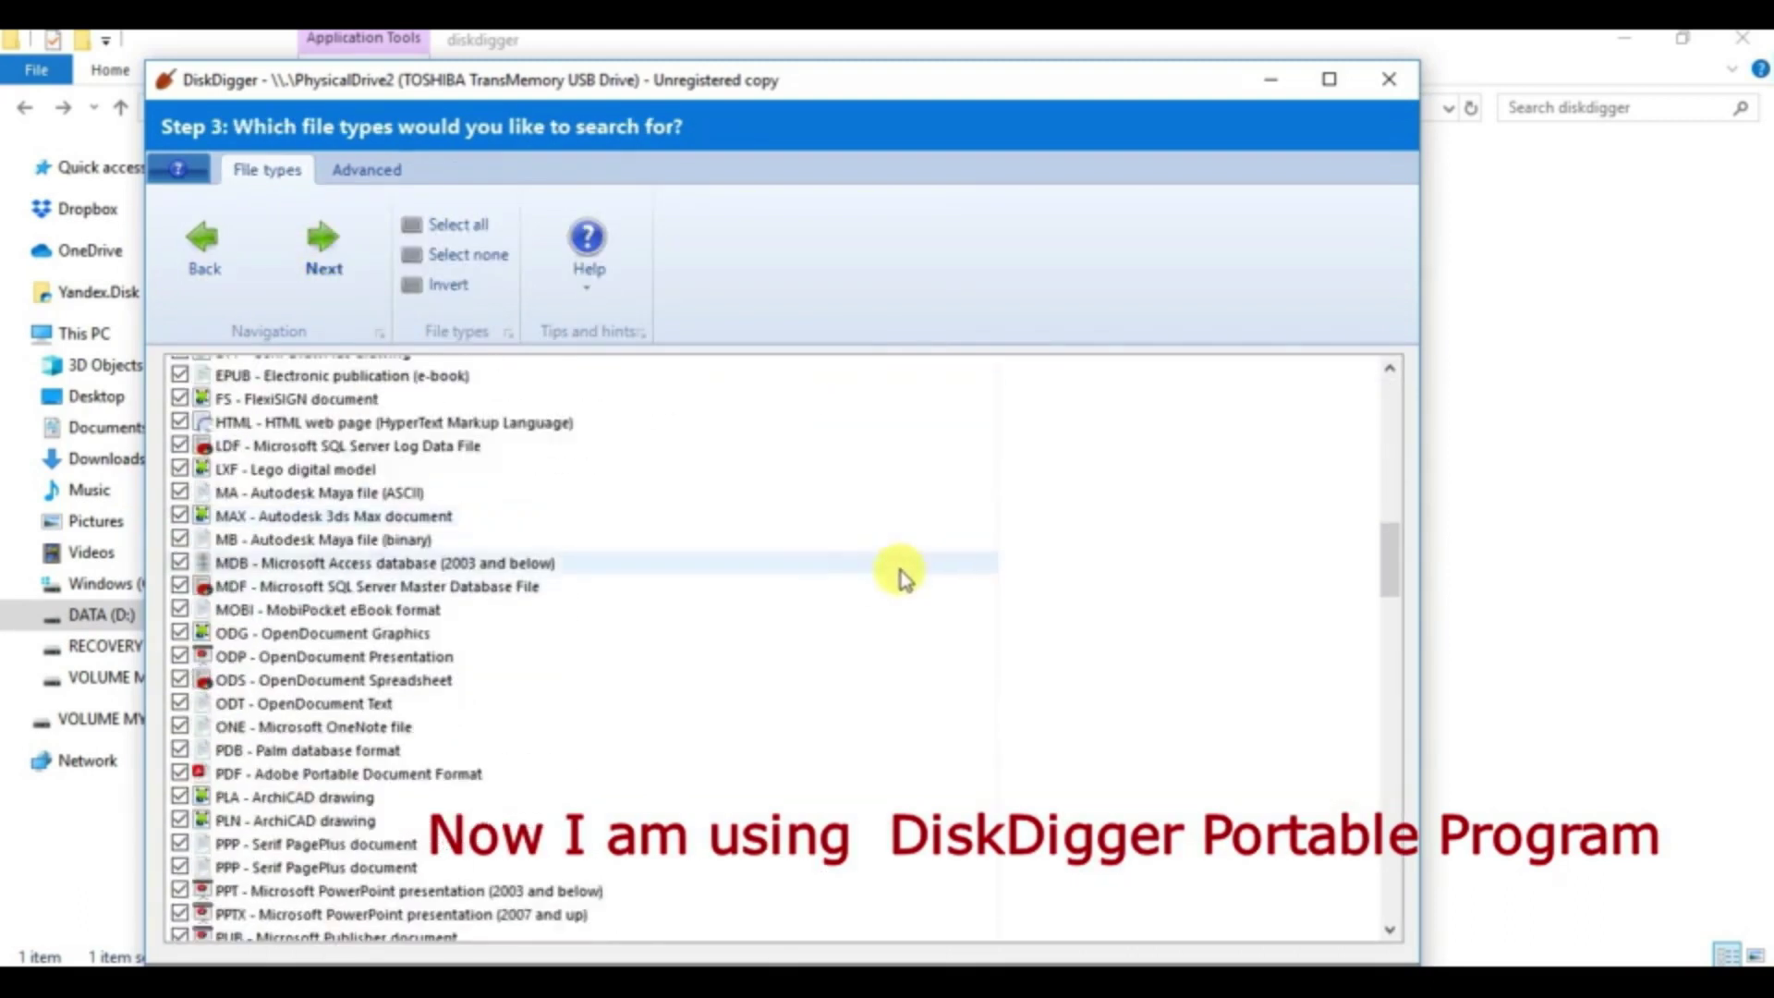
pyautogui.scroll(-10, 879, 601)
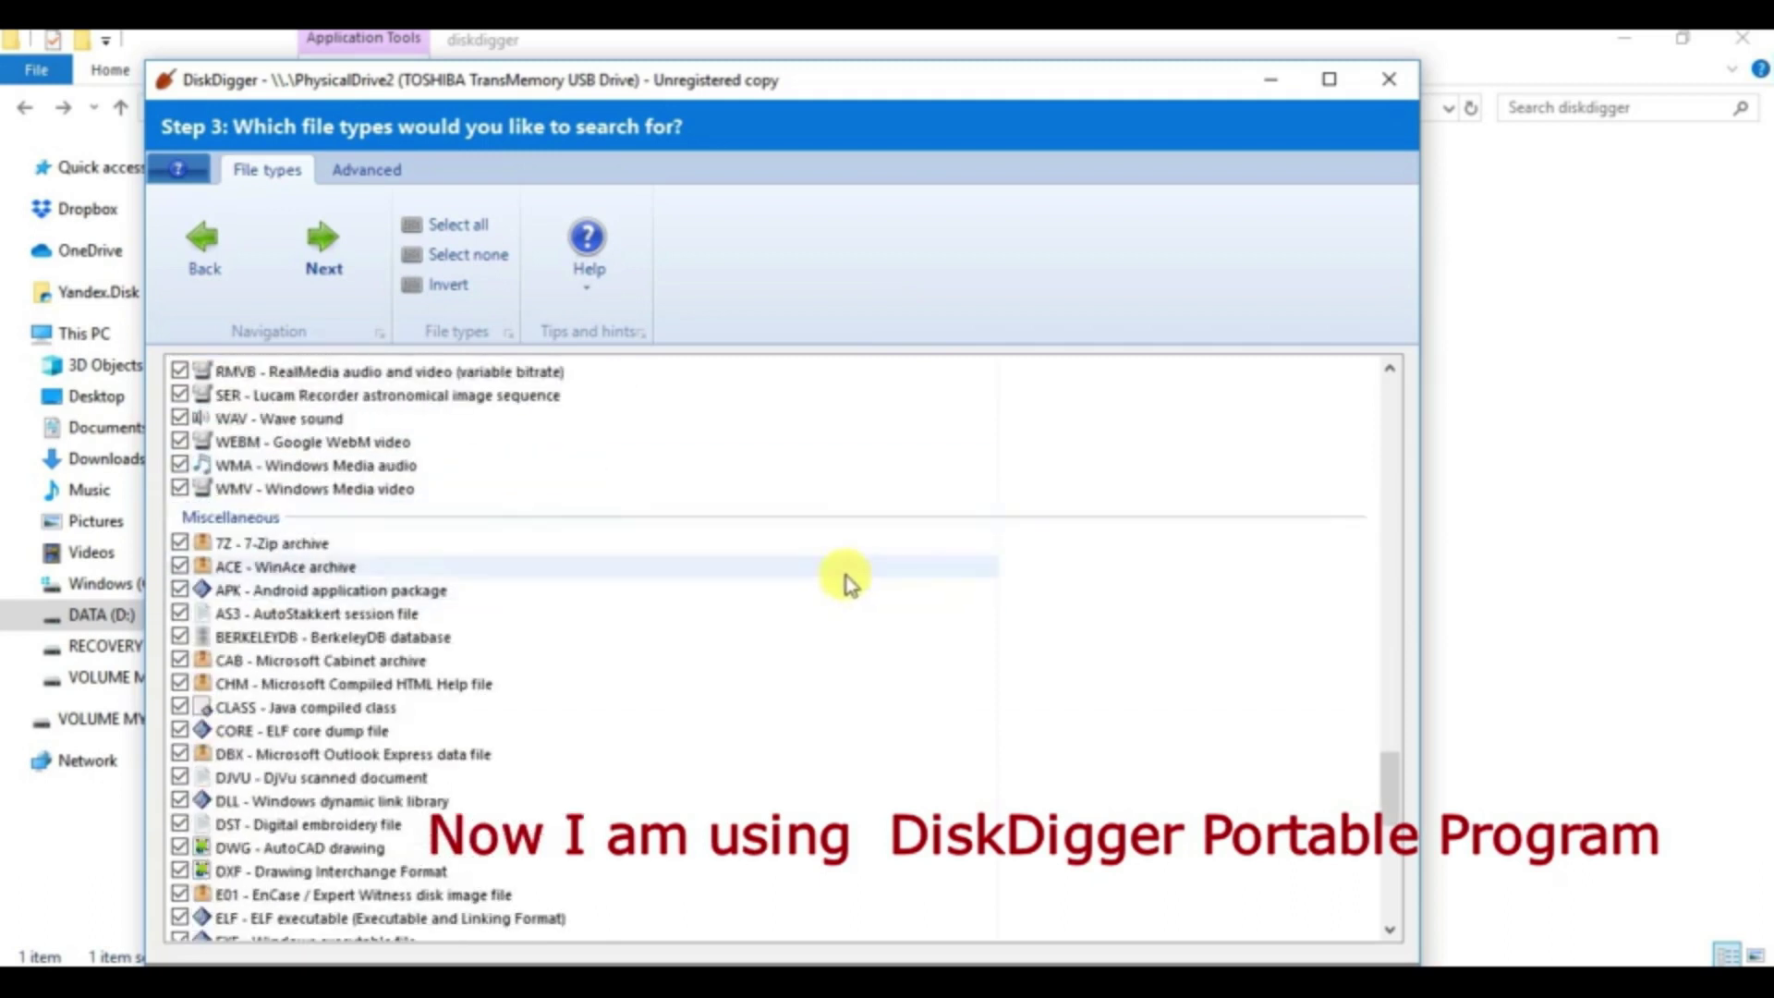
pyautogui.scroll(9, 839, 562)
pyautogui.scroll(10, 813, 527)
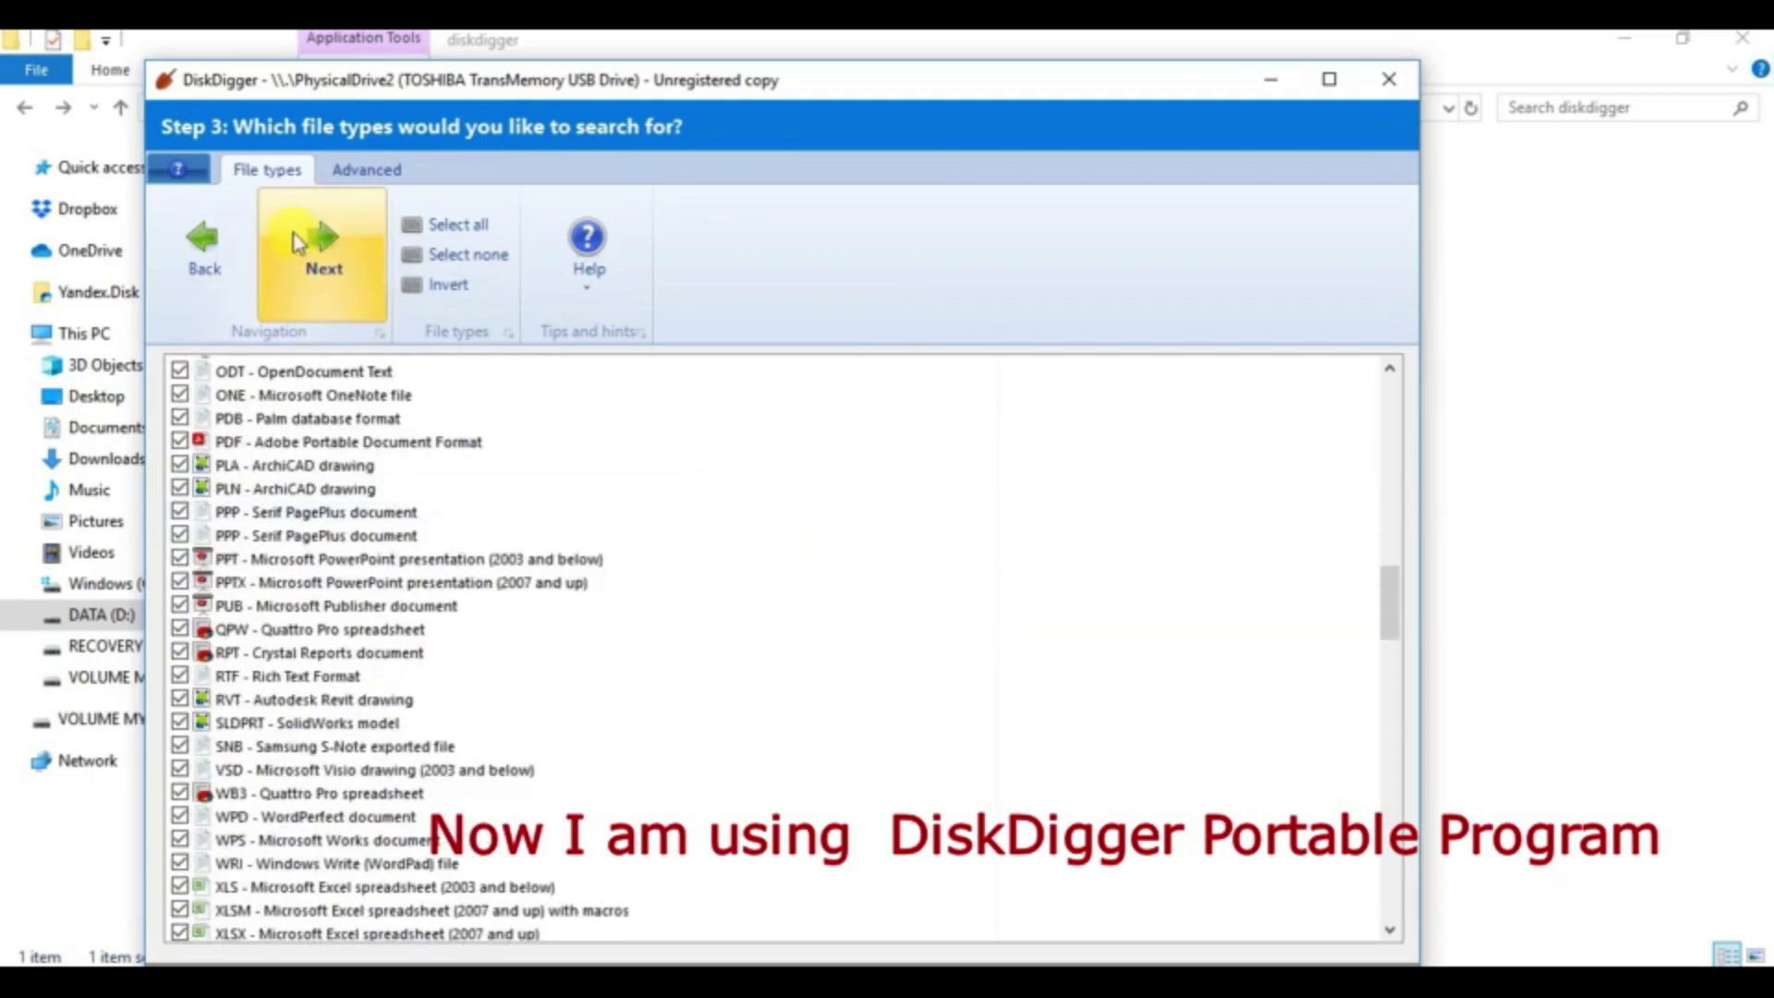
pyautogui.click(305, 258)
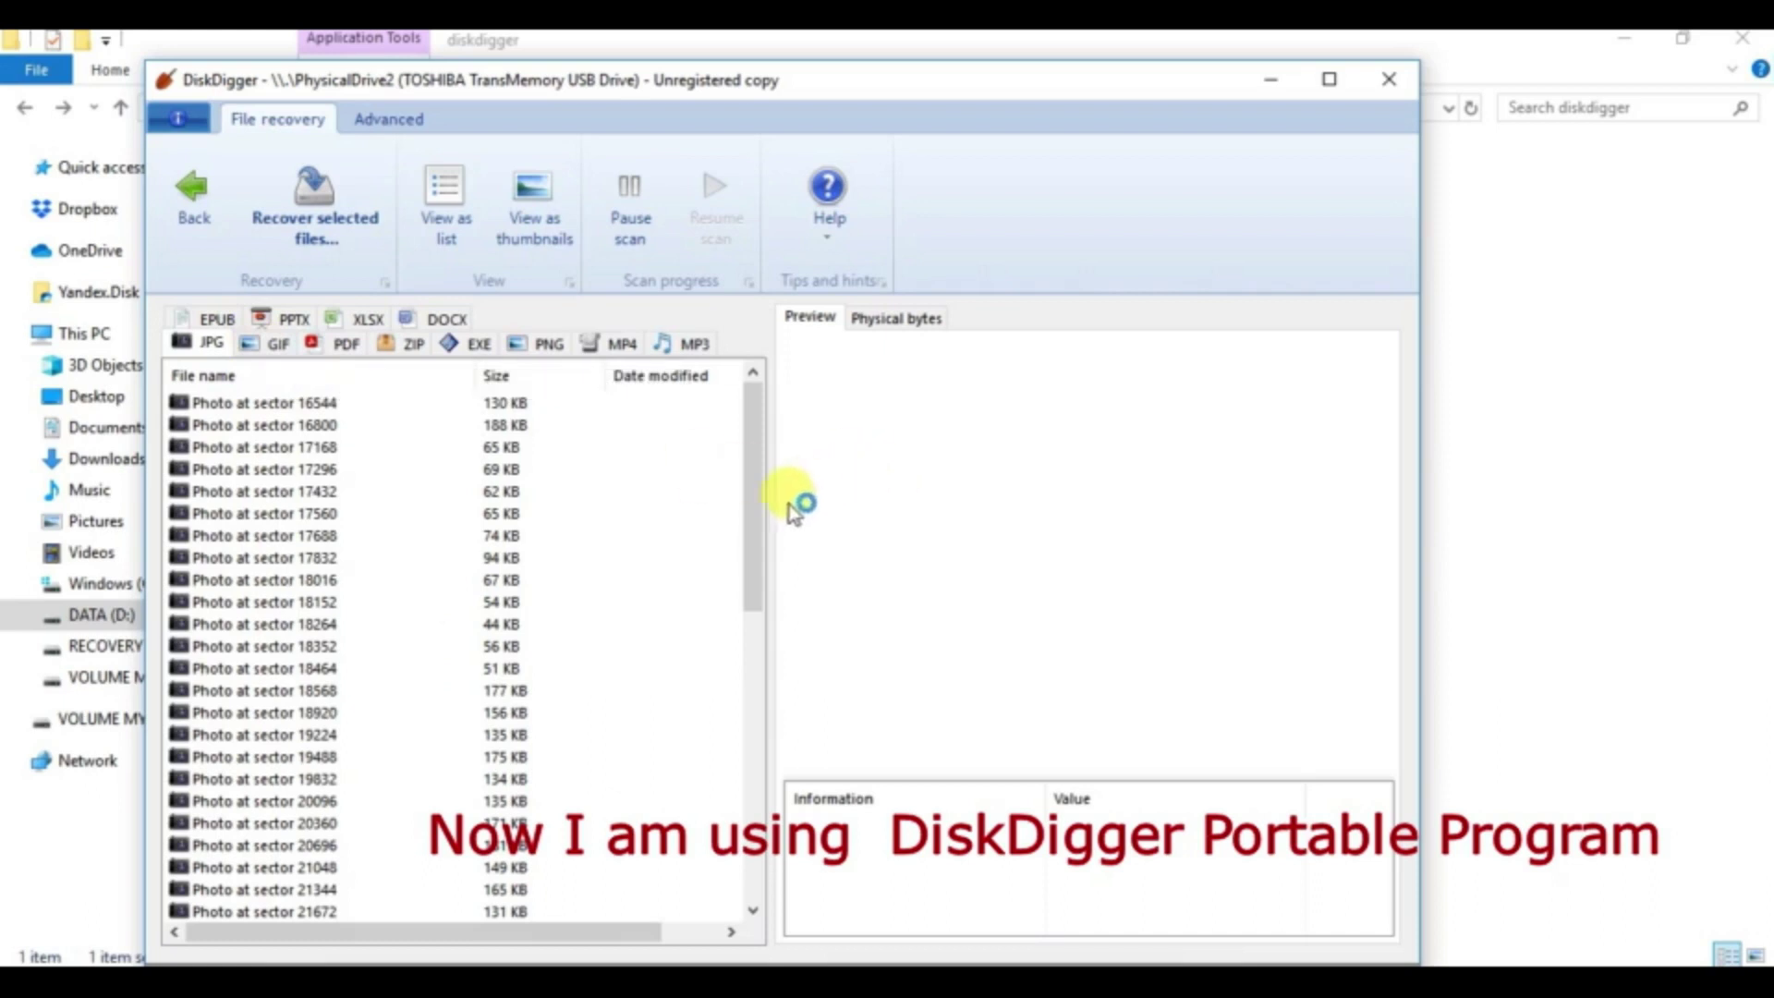
# Step: Examine the found JPG, GIF and PDF files during the scan and dismiss the scan completion notice
pyautogui.scroll(-3, 739, 519)
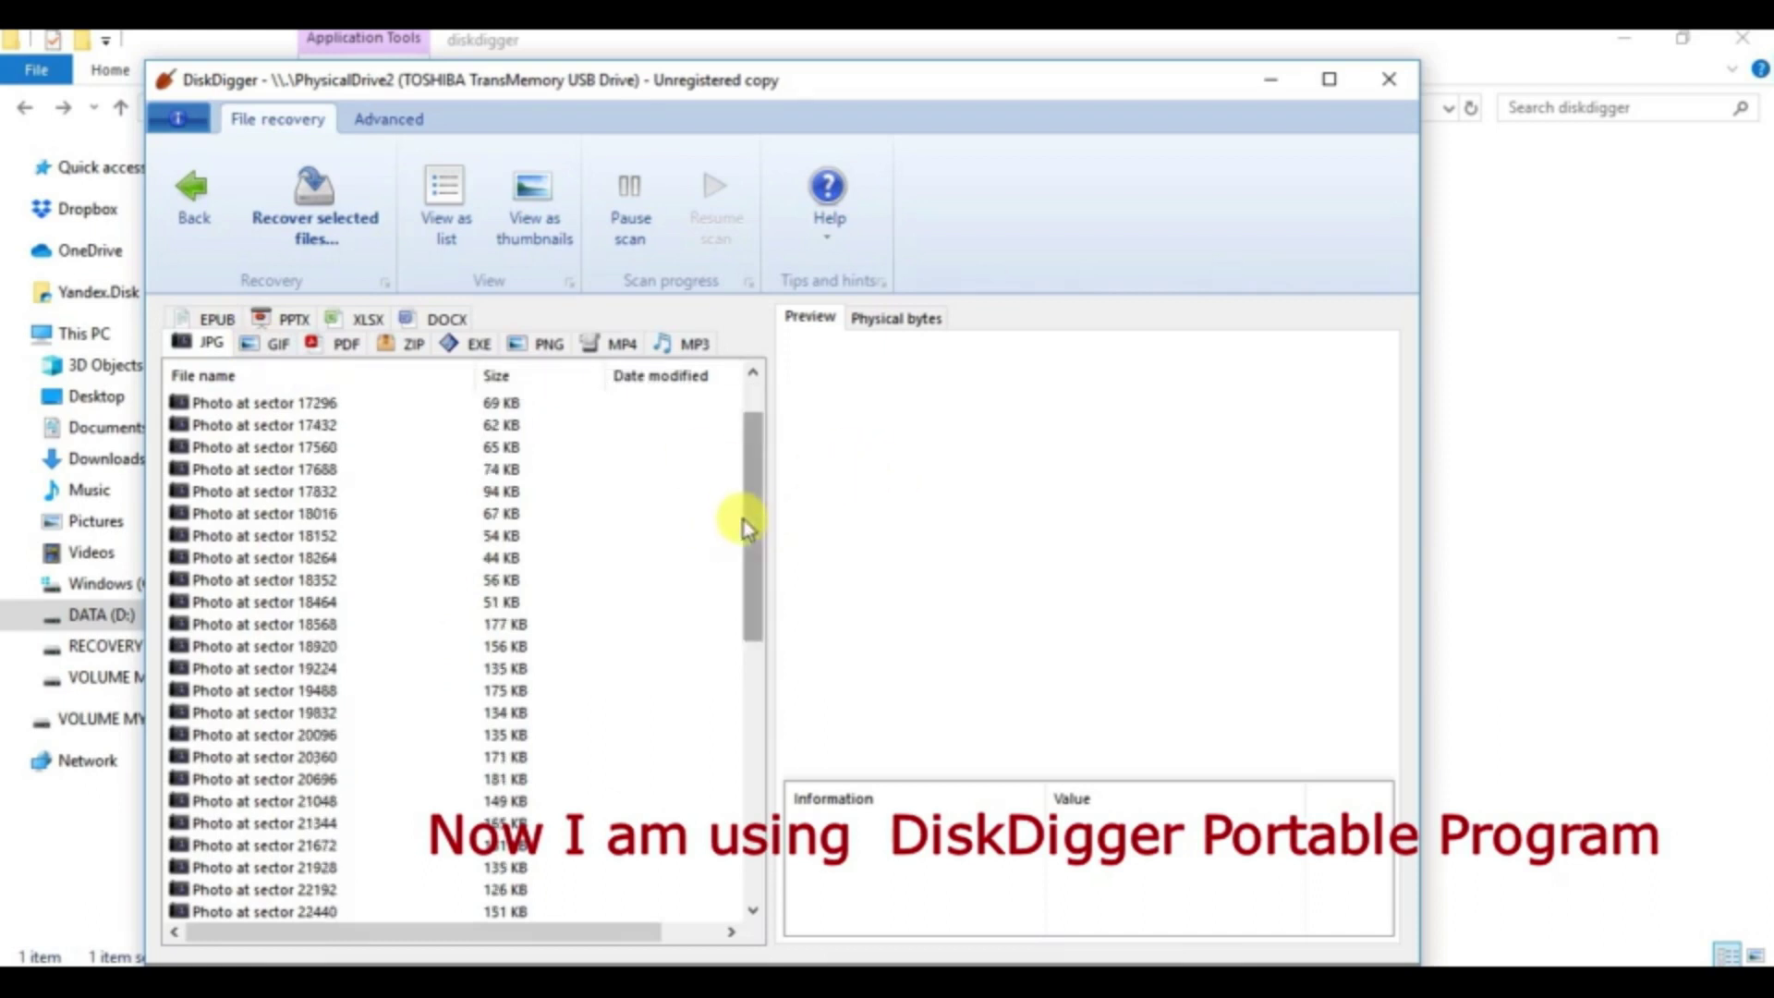
pyautogui.scroll(-7, 750, 526)
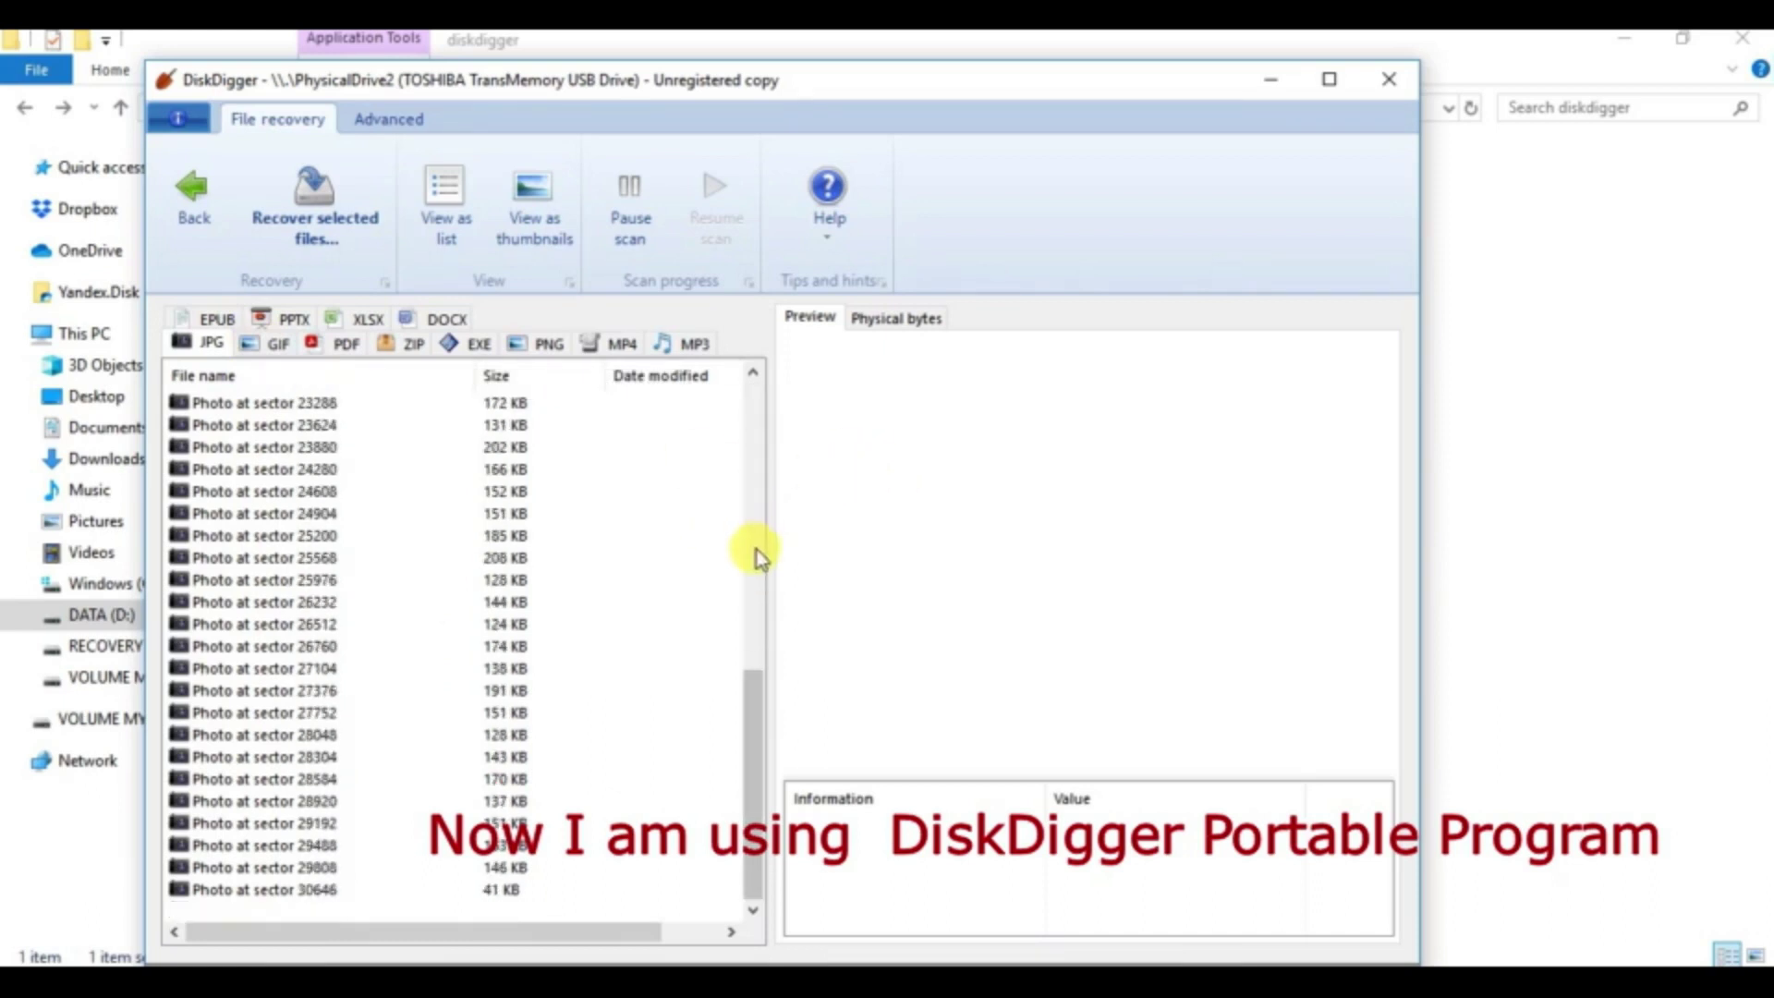
pyautogui.scroll(6, 755, 545)
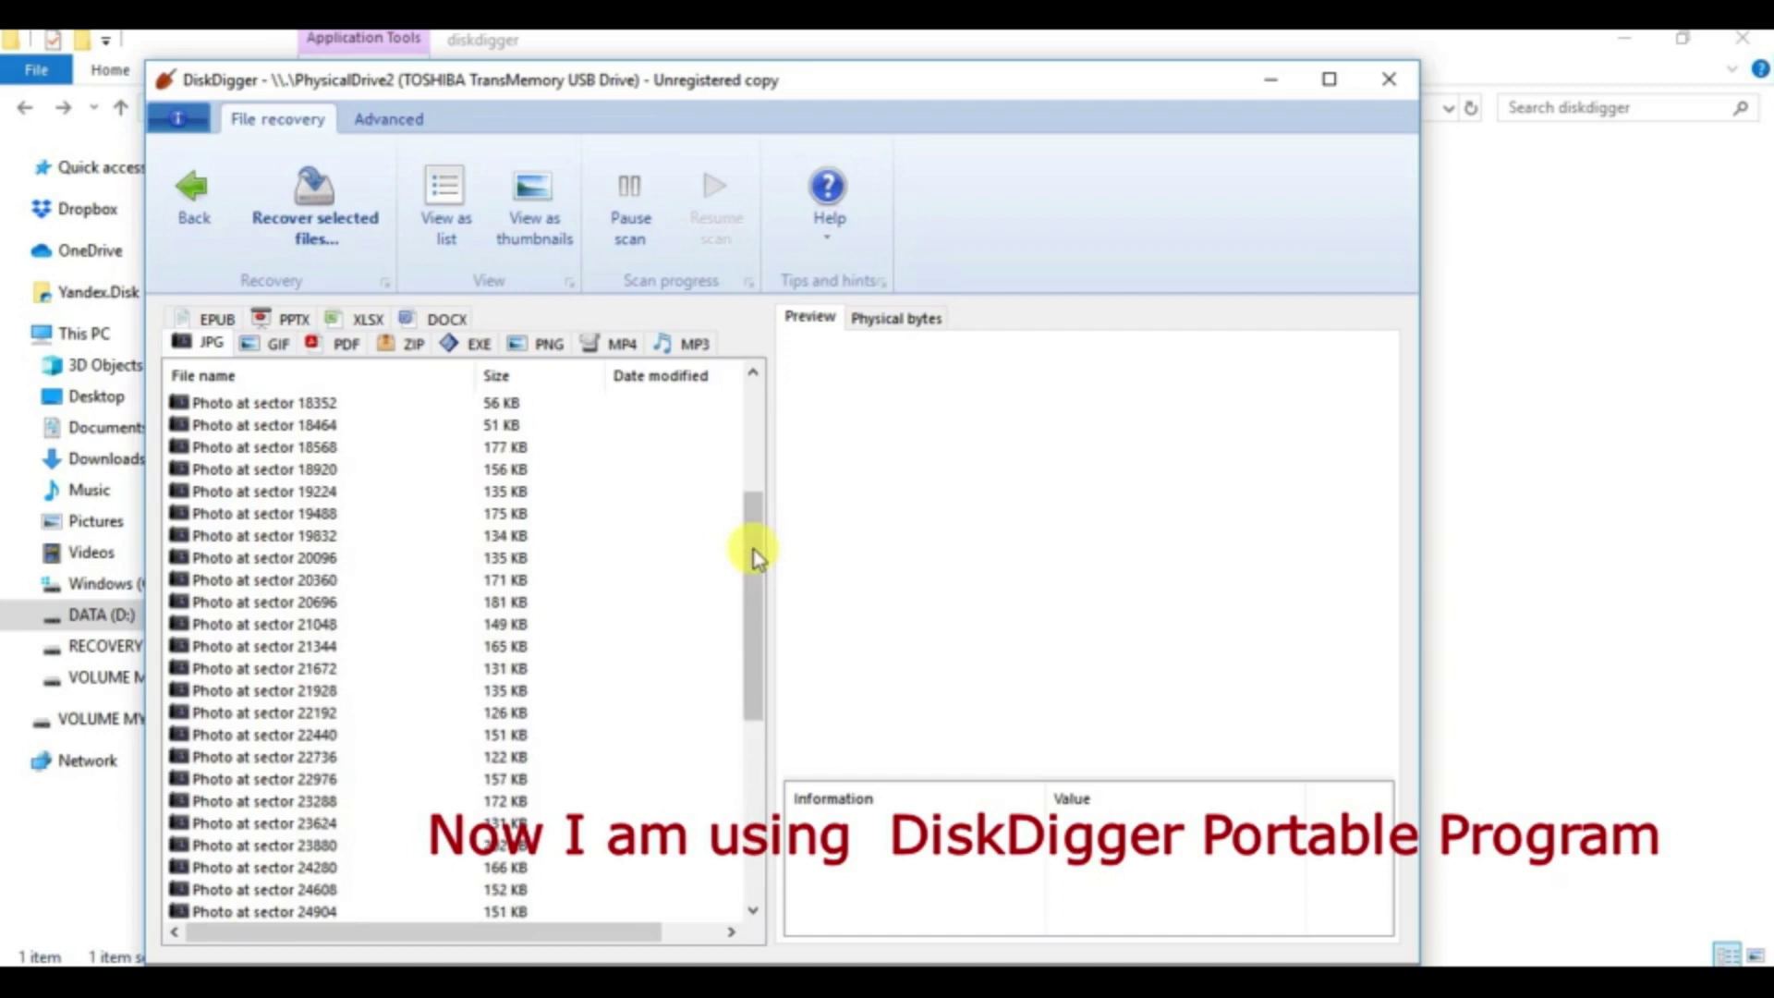
pyautogui.click(259, 347)
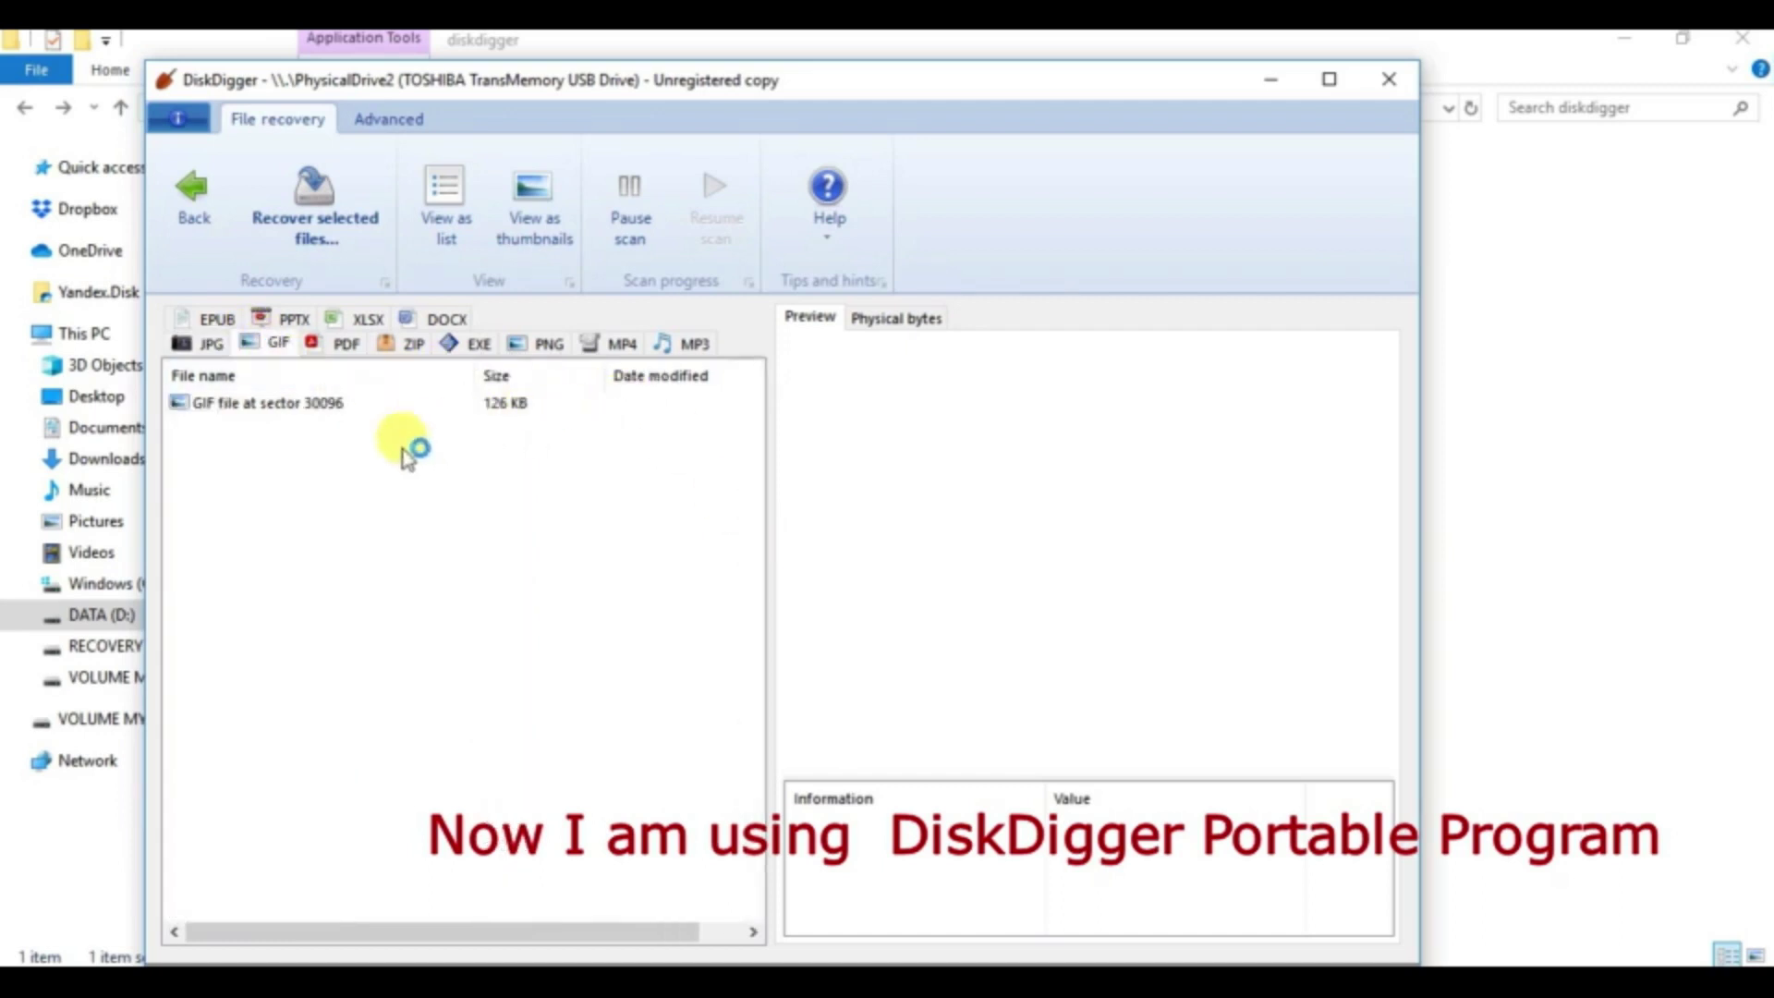
pyautogui.click(340, 344)
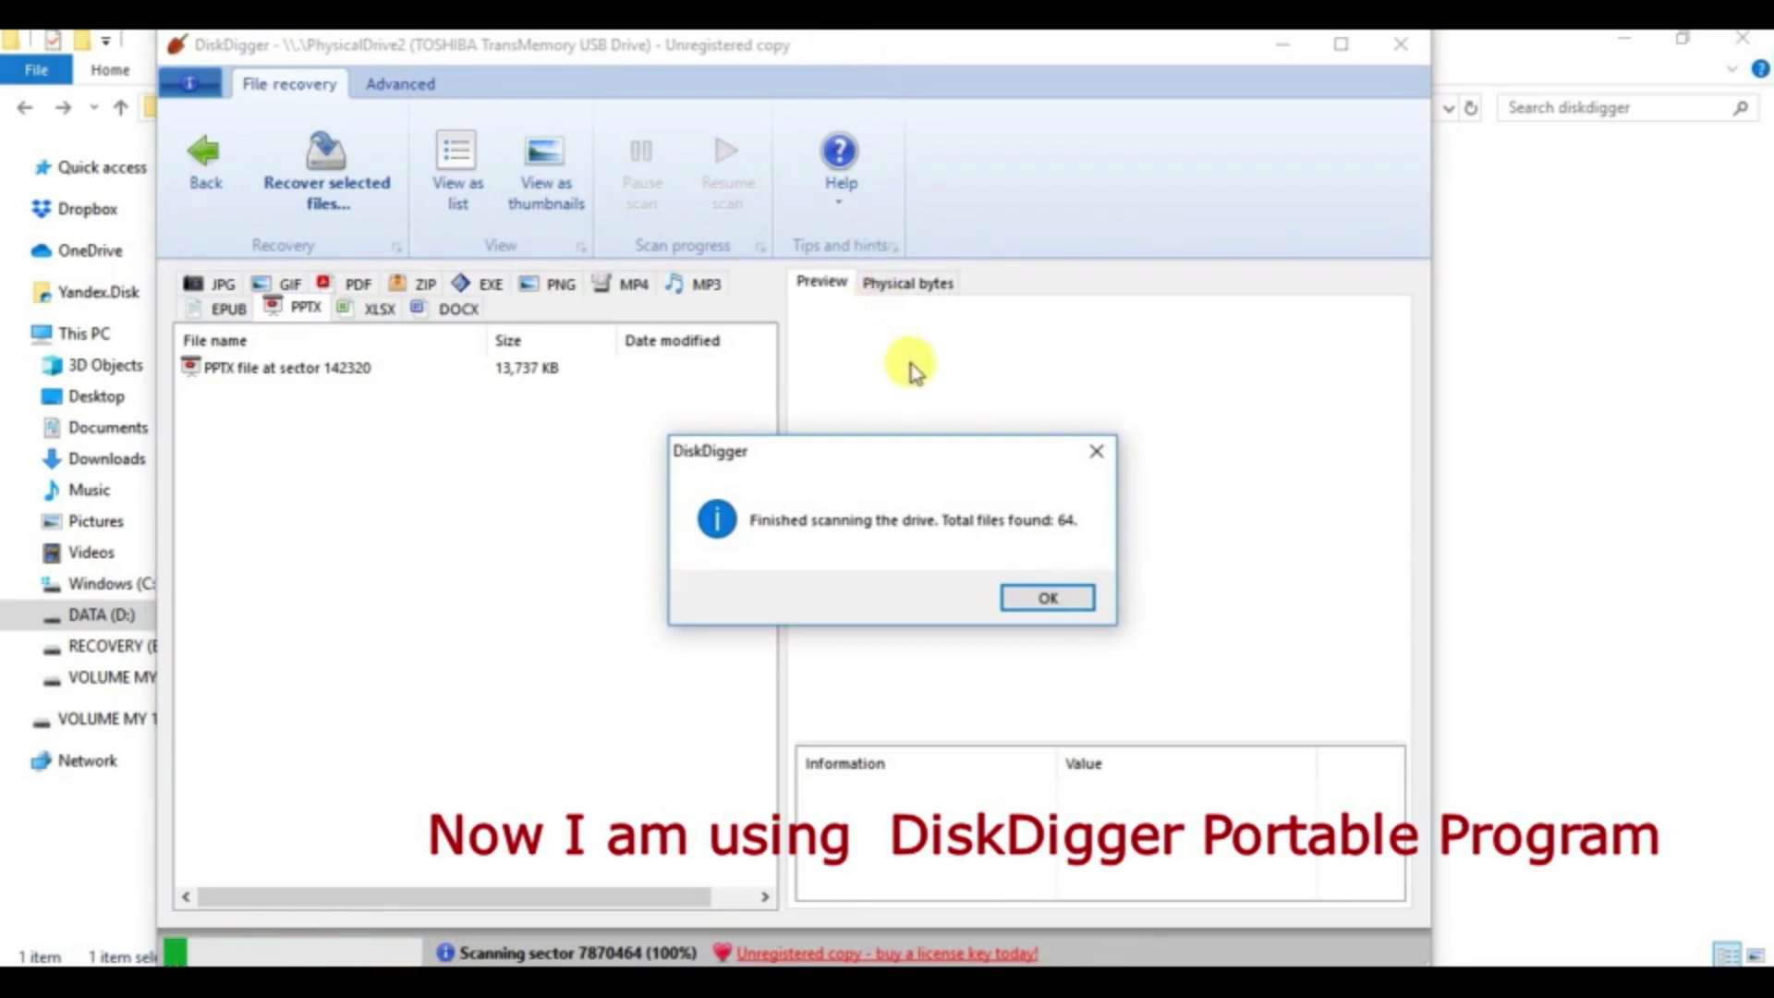
pyautogui.click(1043, 597)
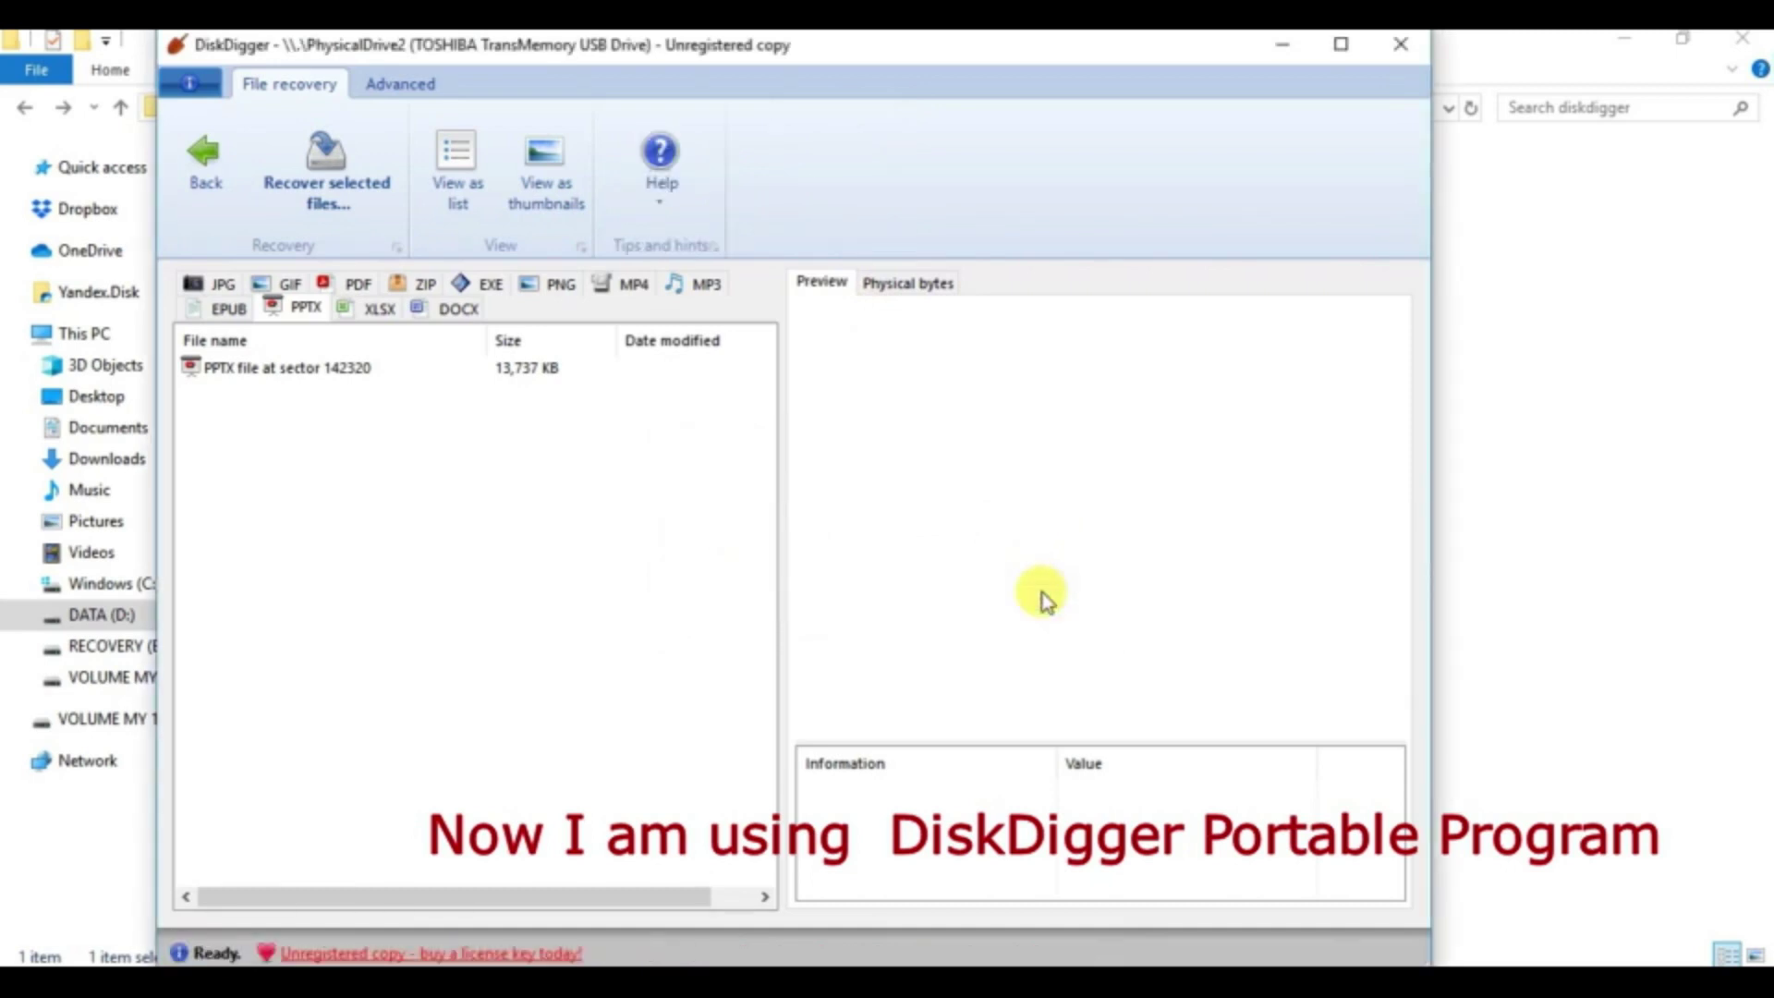
# Step: Recover the found PPTX file to the Recovery Disk Digger folder in Videos, continuing unregistered
pyautogui.click(231, 369)
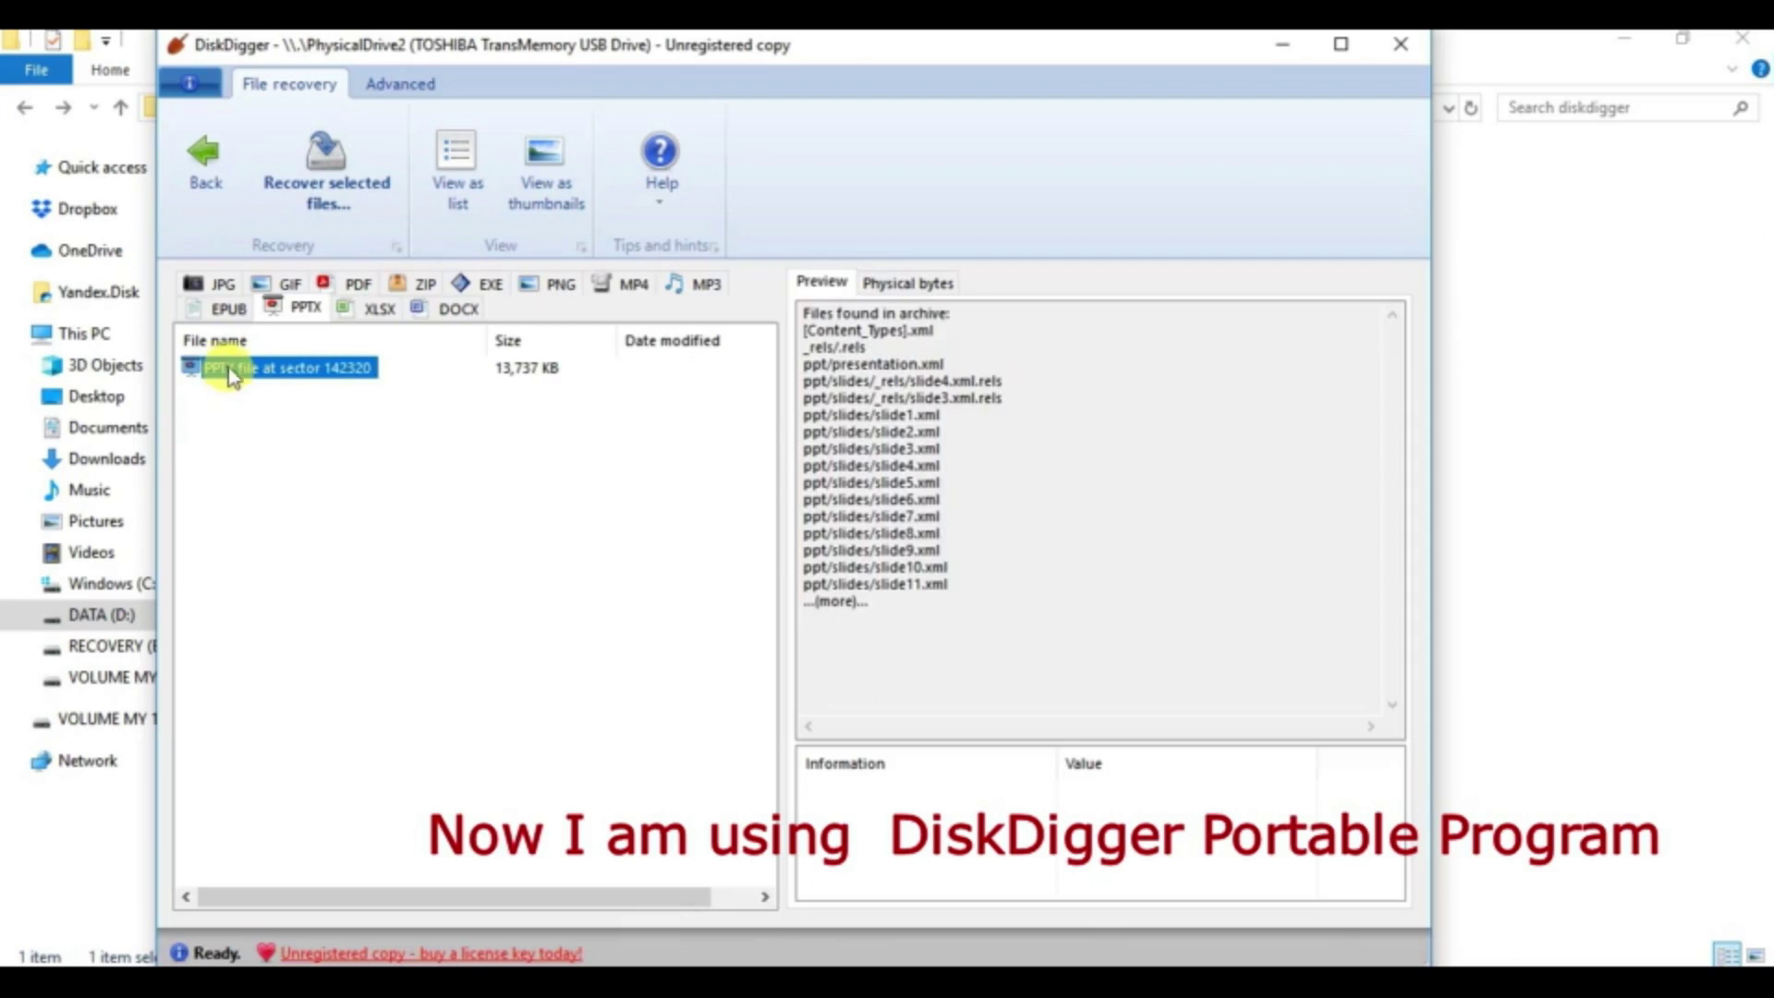
pyautogui.click(313, 164)
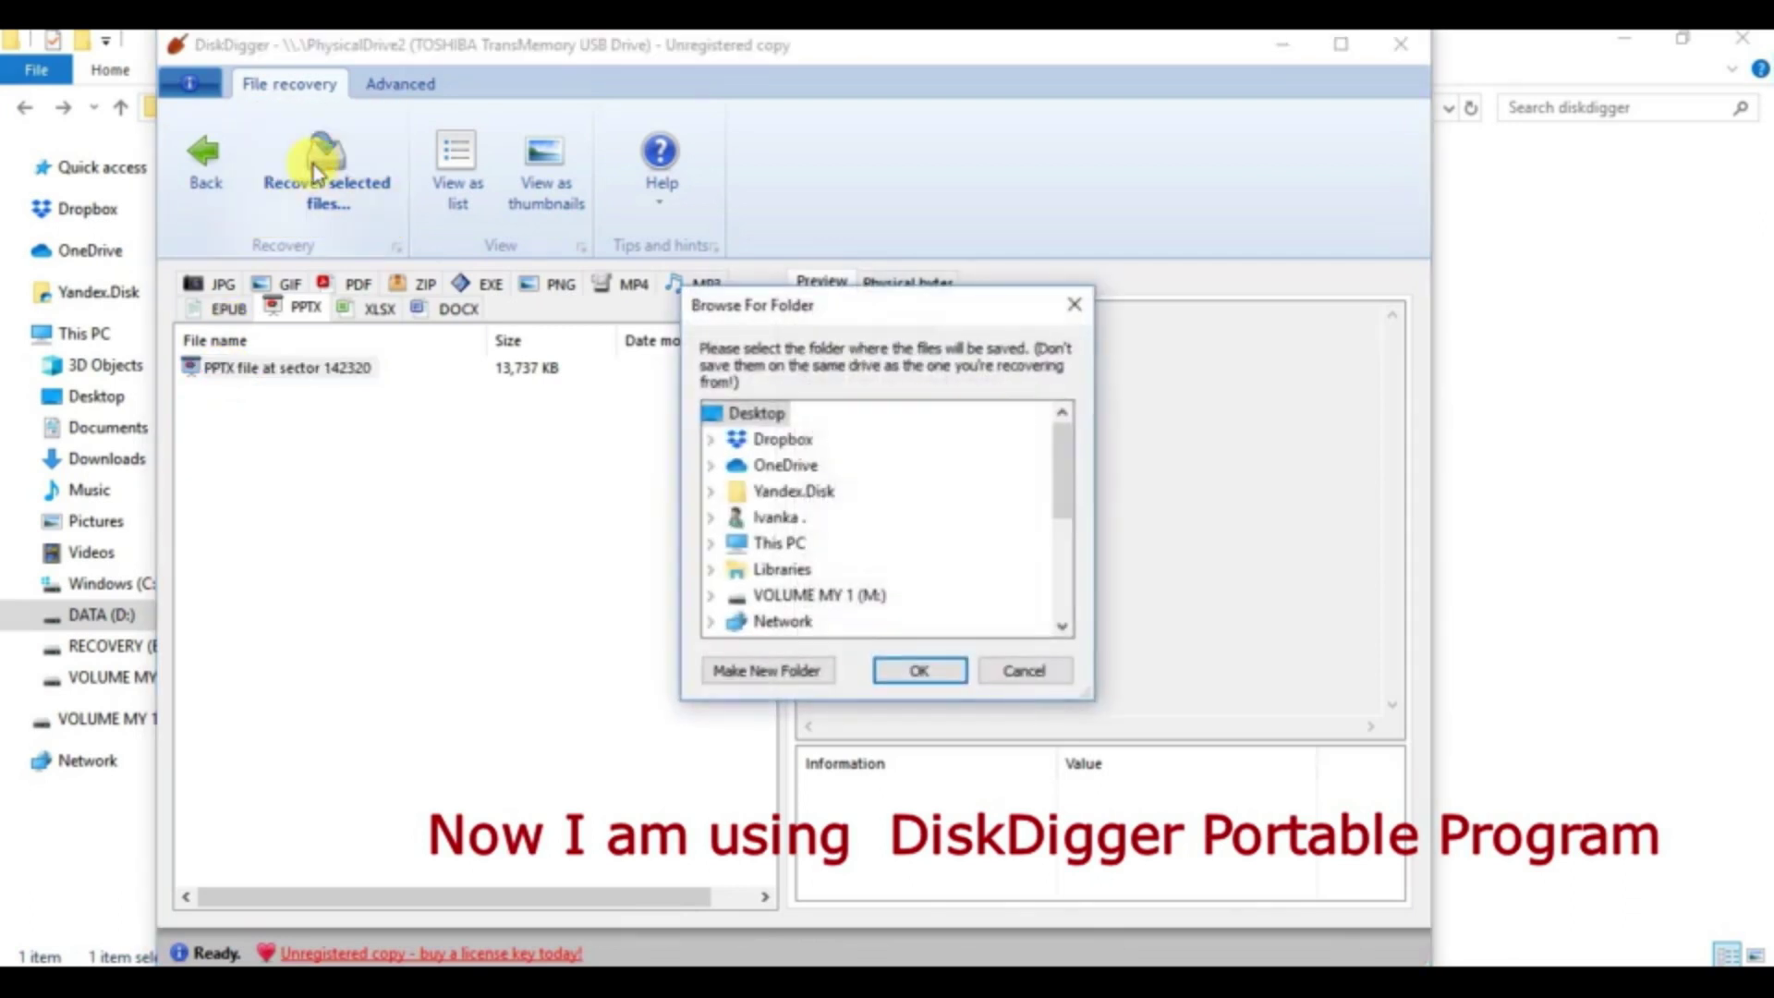
pyautogui.click(838, 519)
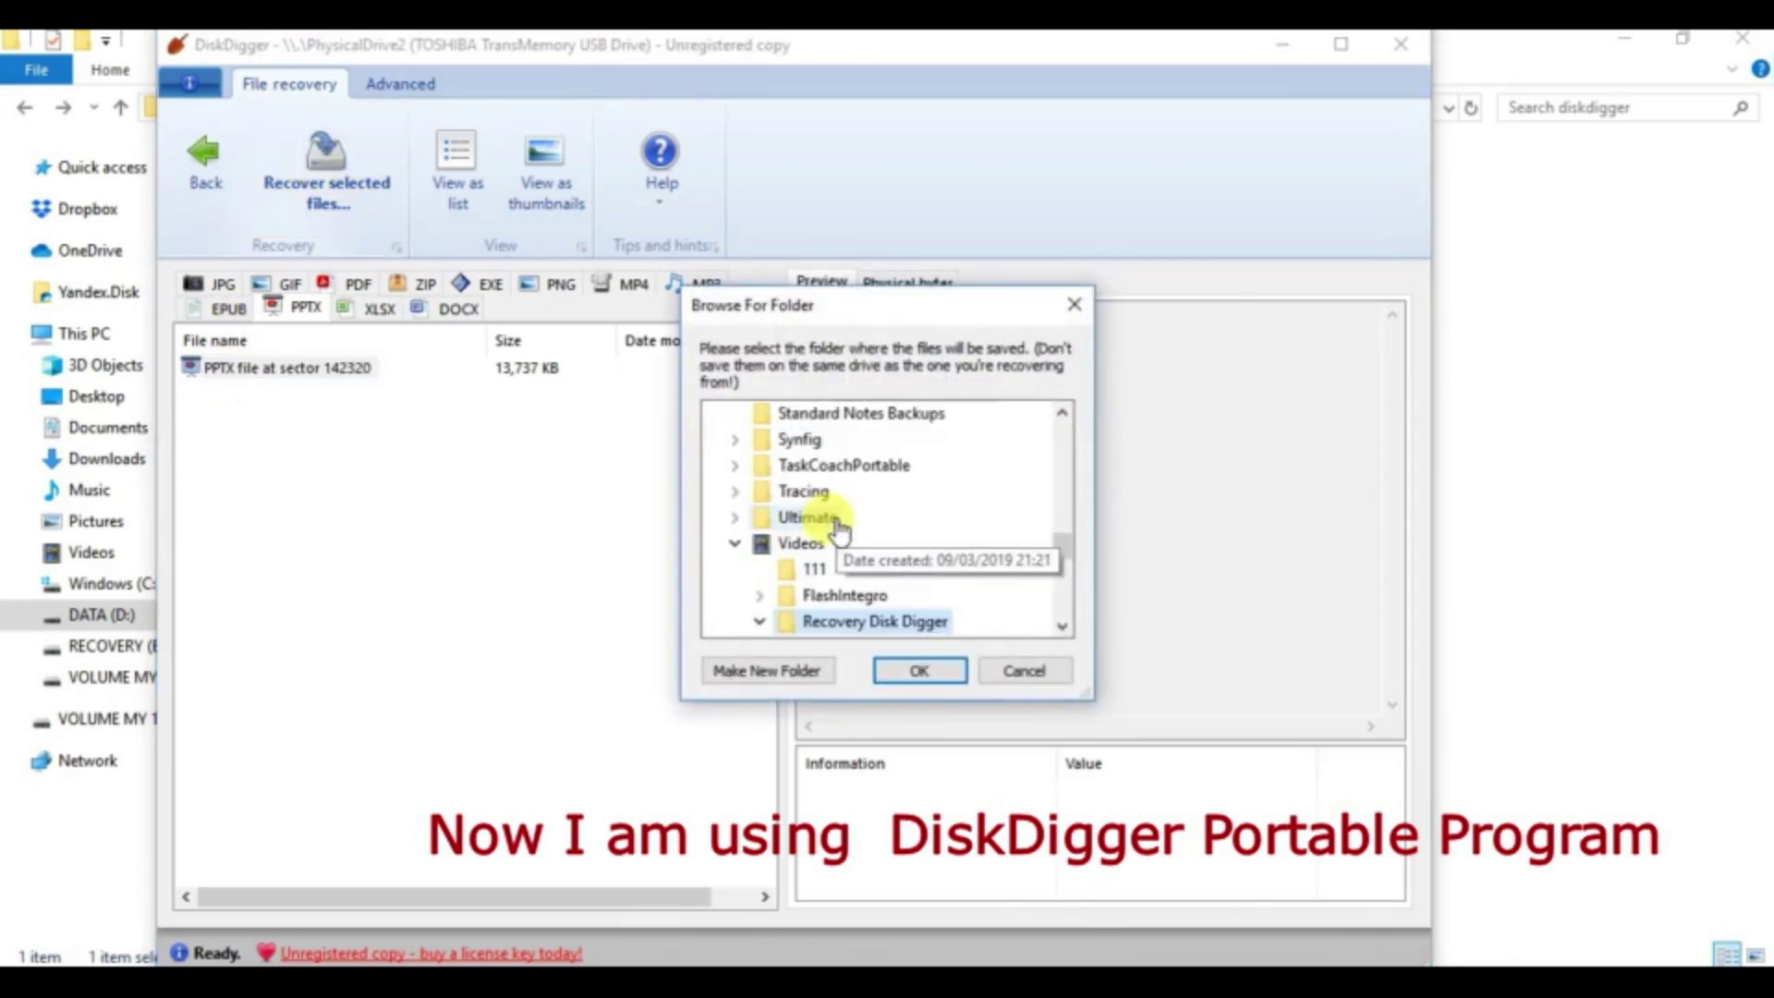
pyautogui.click(921, 671)
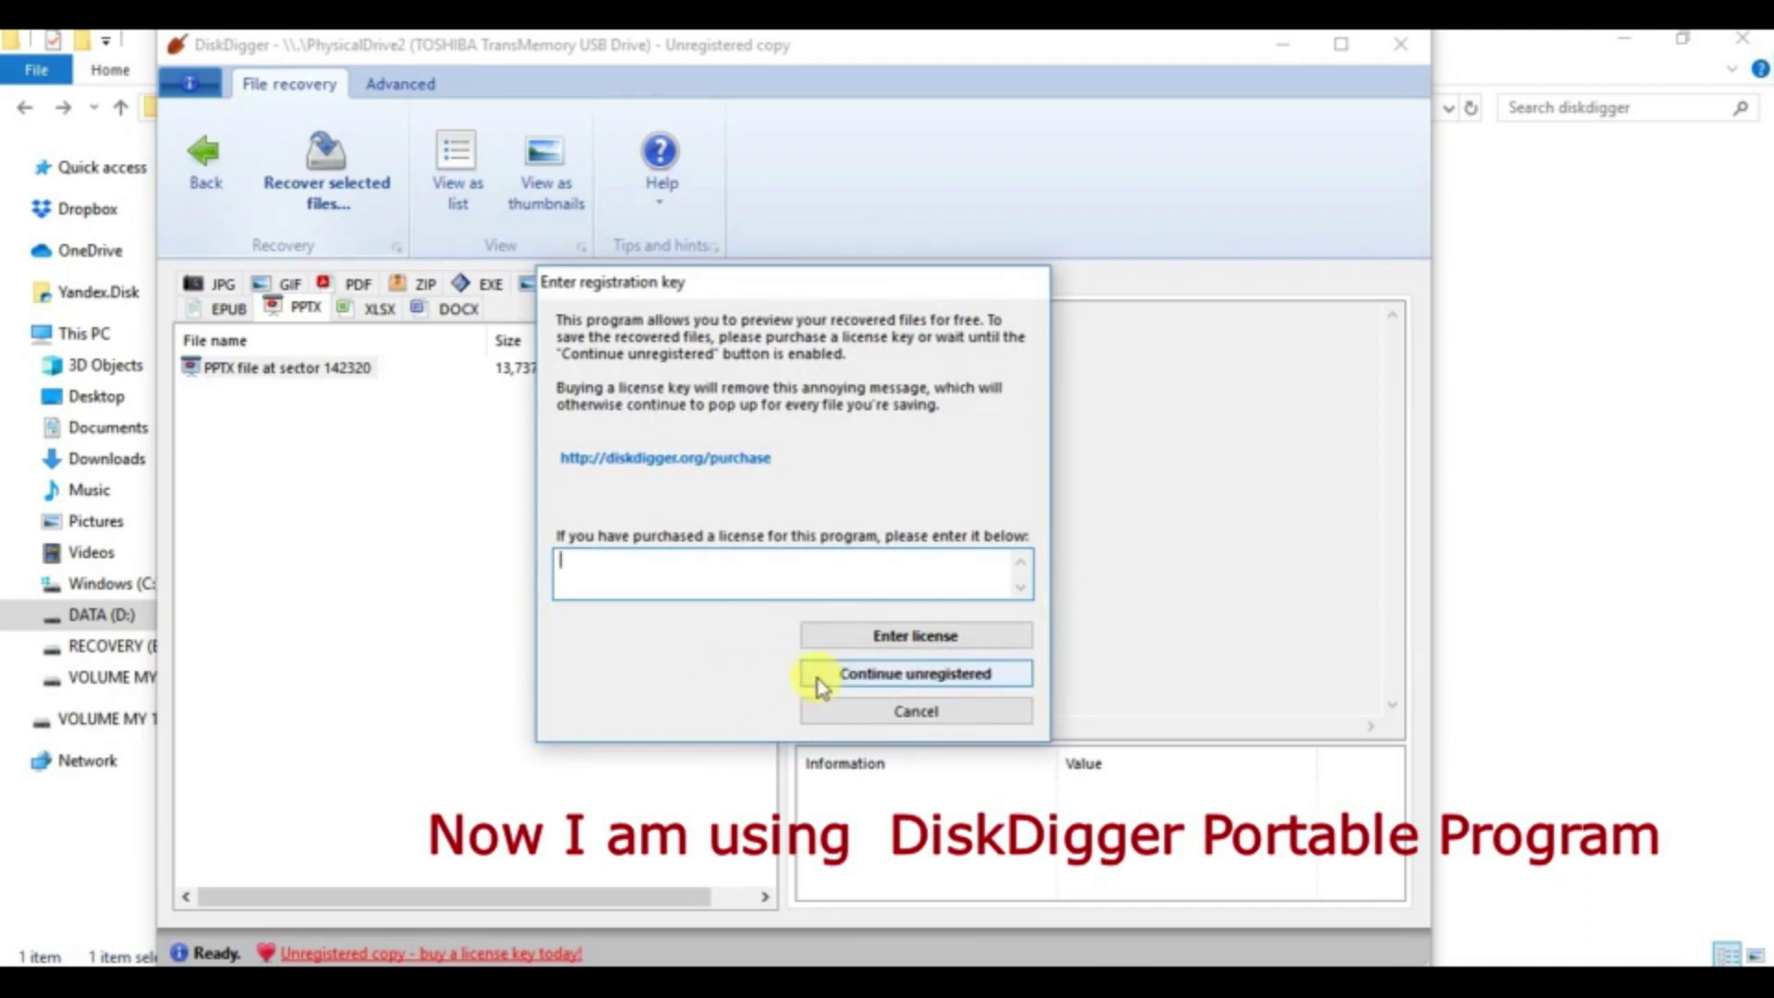
pyautogui.click(878, 682)
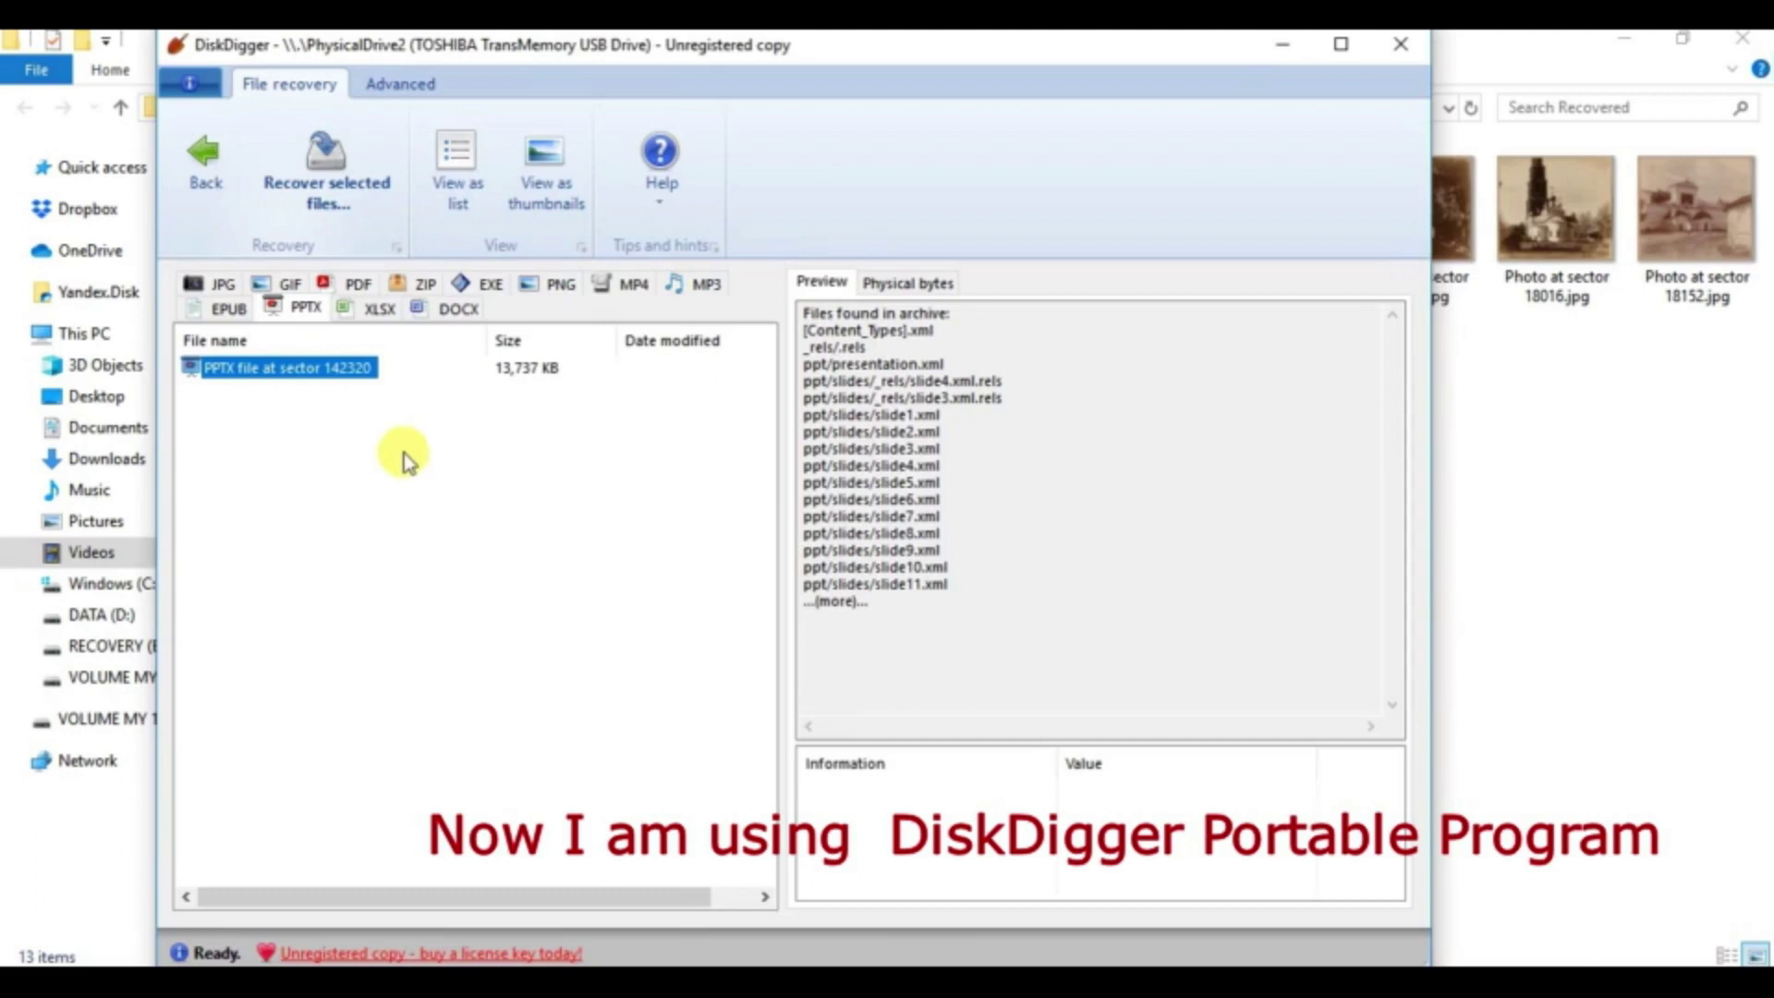
# Step: Recover both found PDF files to Videos > Recovery Disk Digger, continuing unregistered for each, and maximize the recovered files window
pyautogui.click(342, 288)
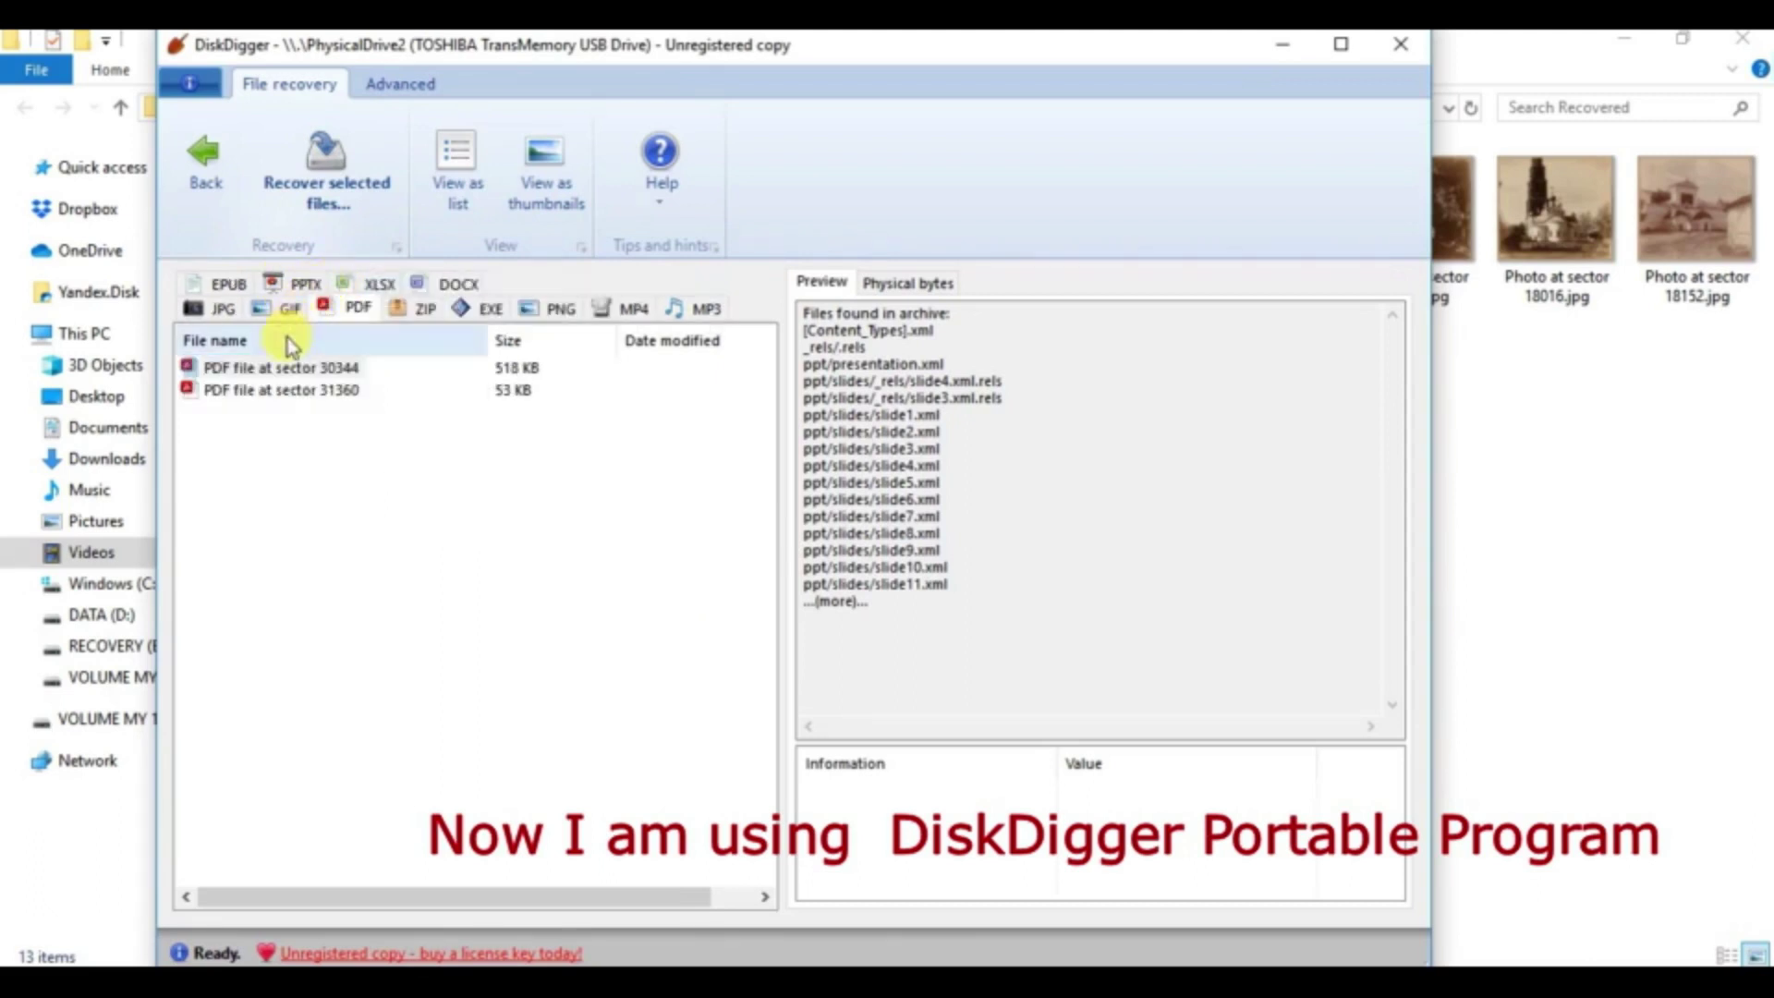
pyautogui.click(285, 368)
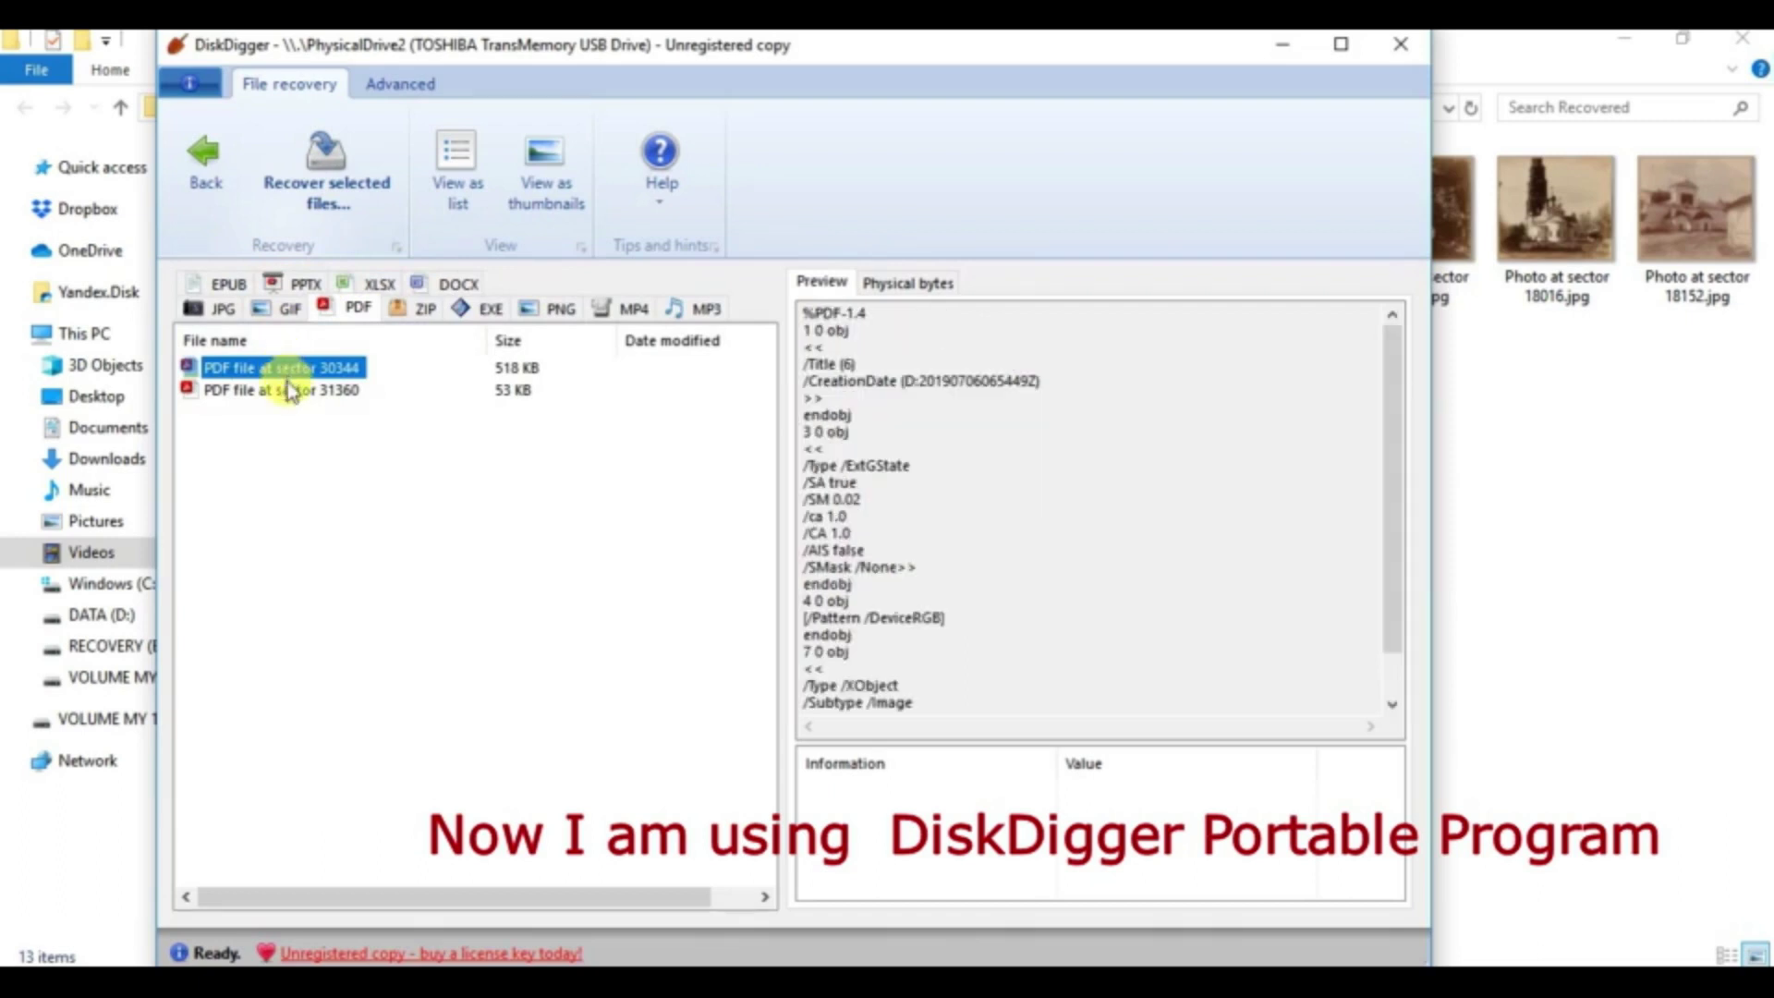
pyautogui.keyDown('shift'); pyautogui.click(289, 390); pyautogui.keyUp('shift')
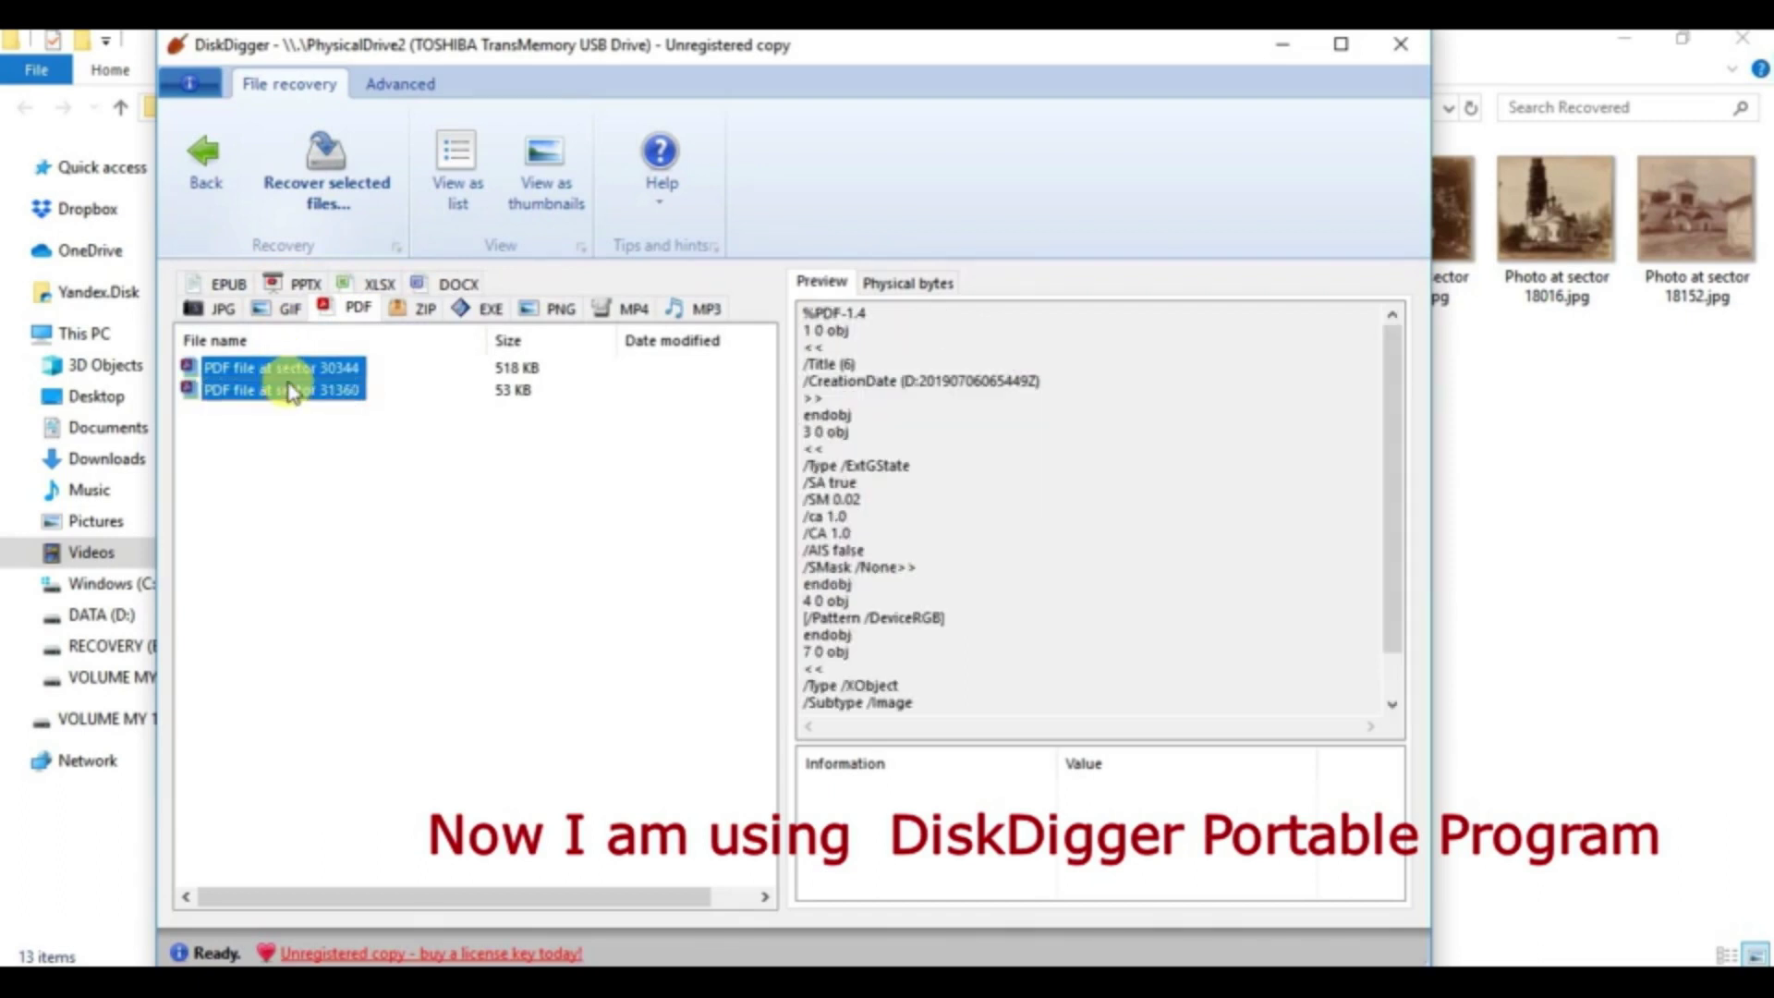
pyautogui.click(322, 163)
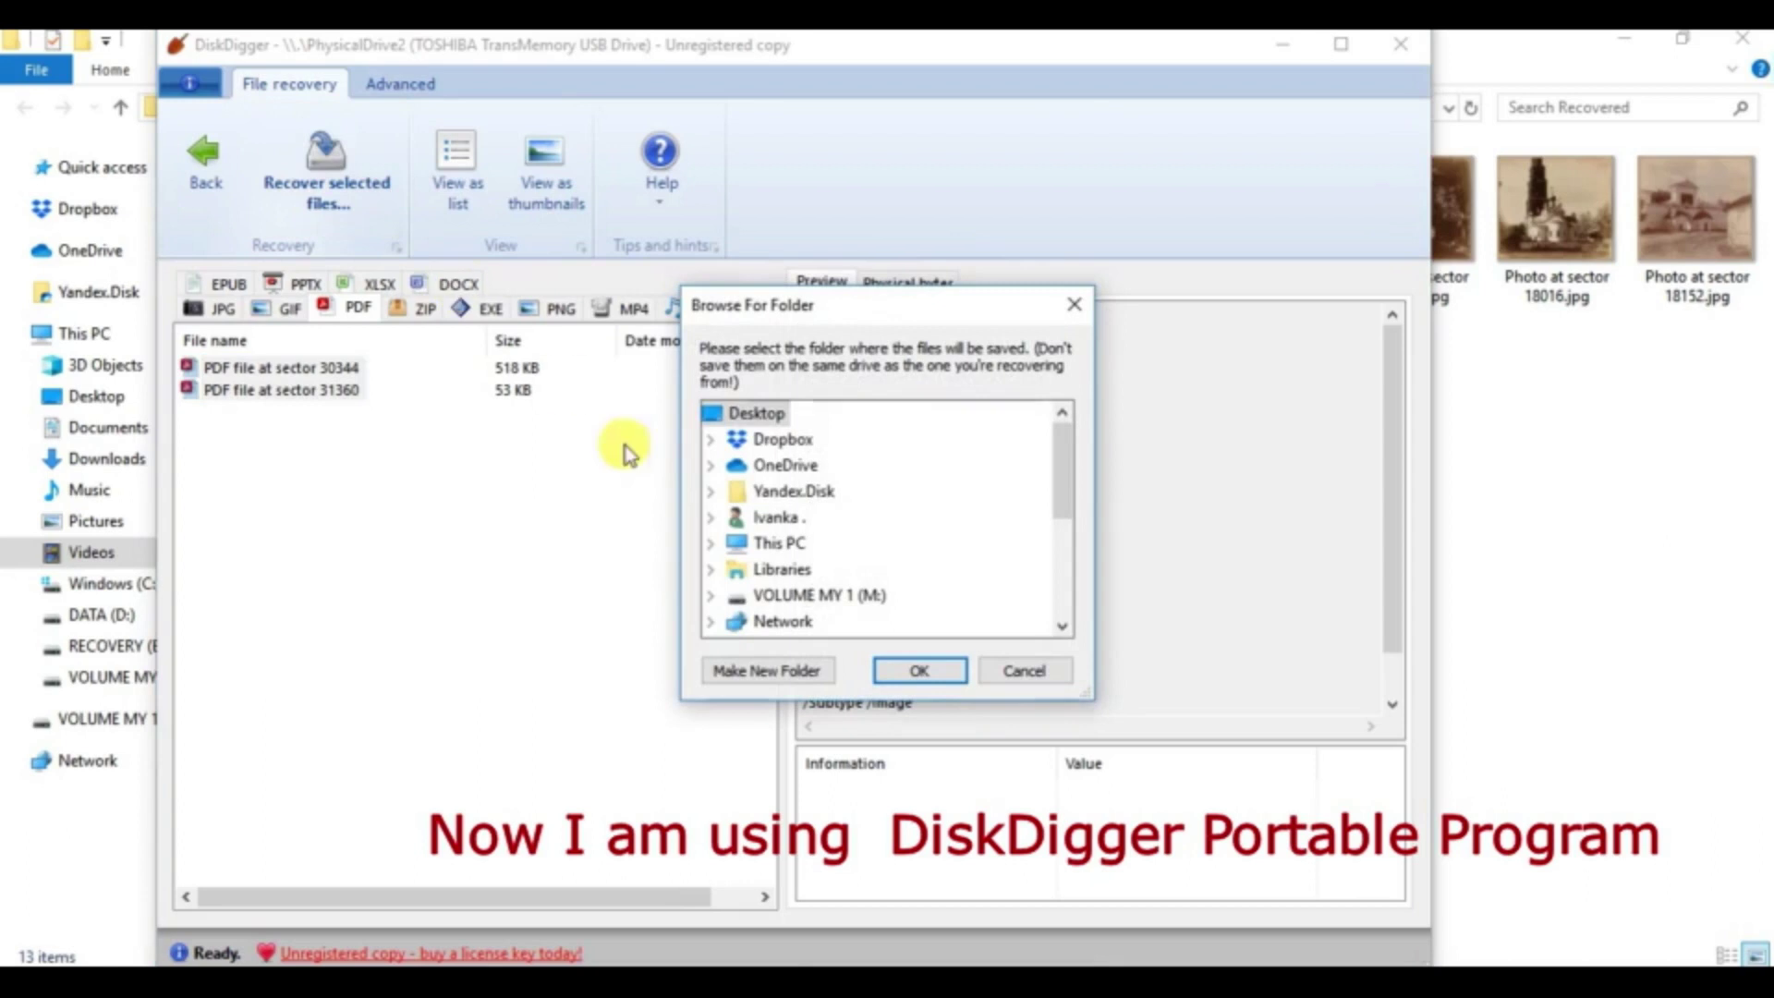
pyautogui.doubleClick(781, 520)
pyautogui.moveTo(1061, 447); pyautogui.dragTo(1079, 560)
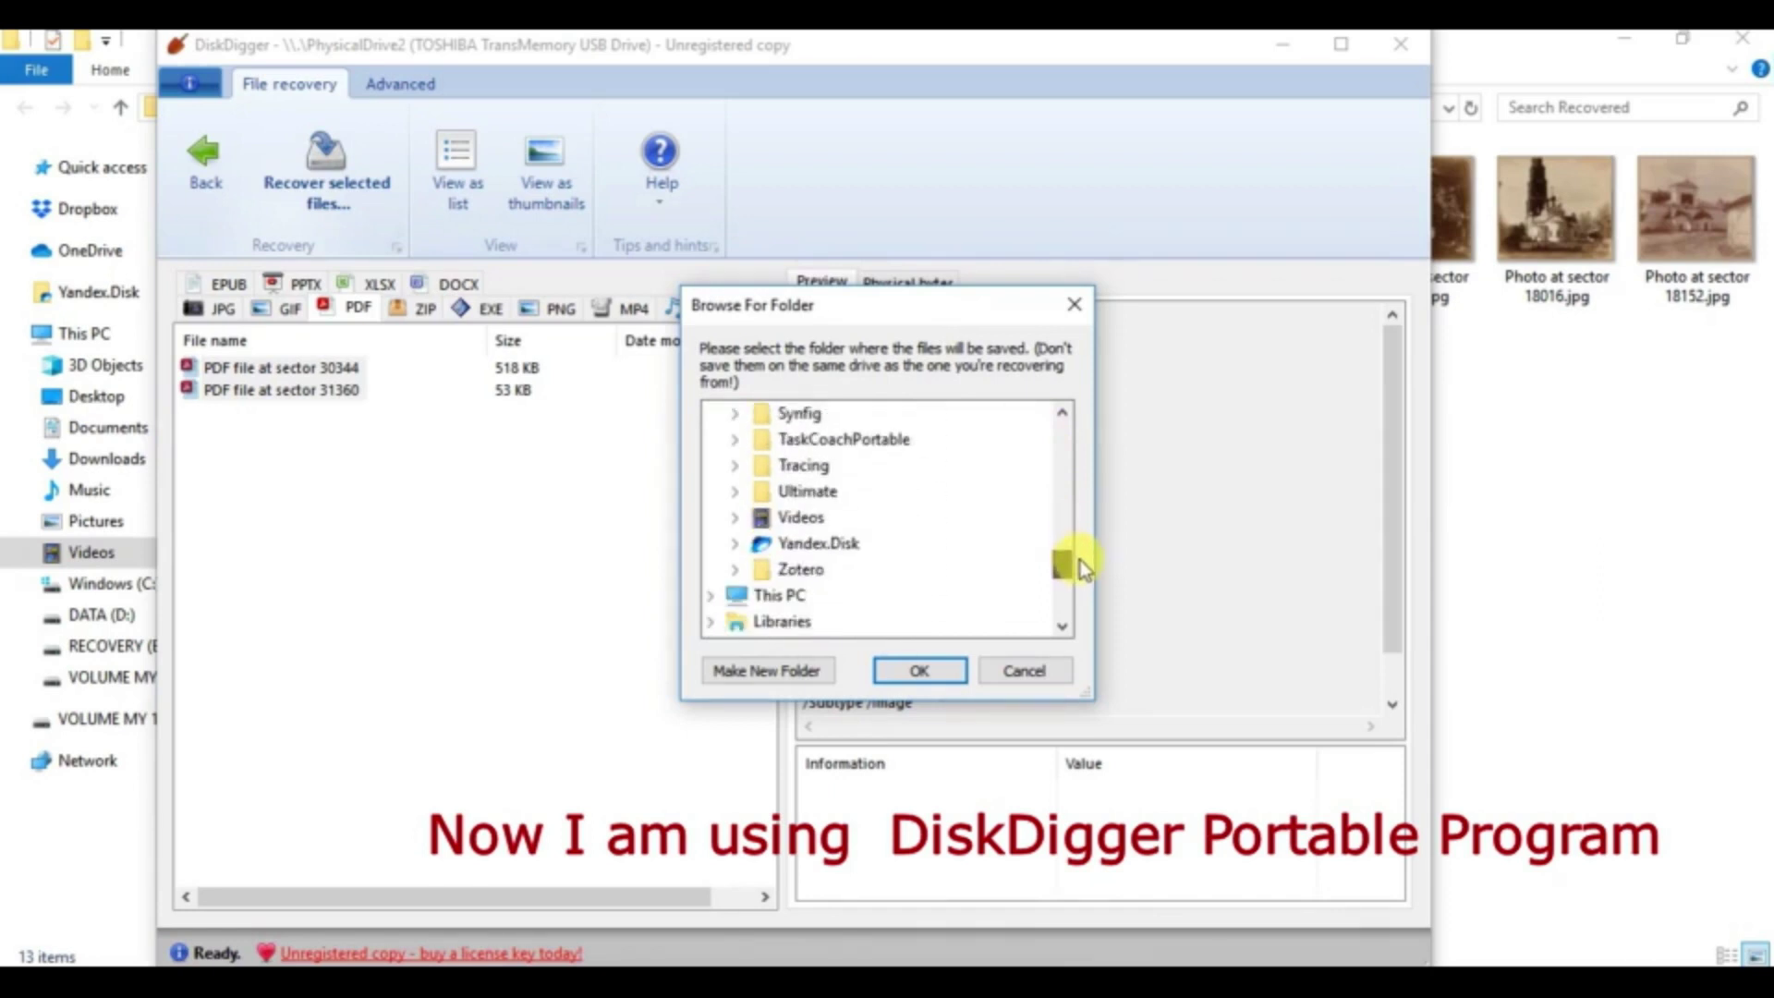
pyautogui.doubleClick(804, 519)
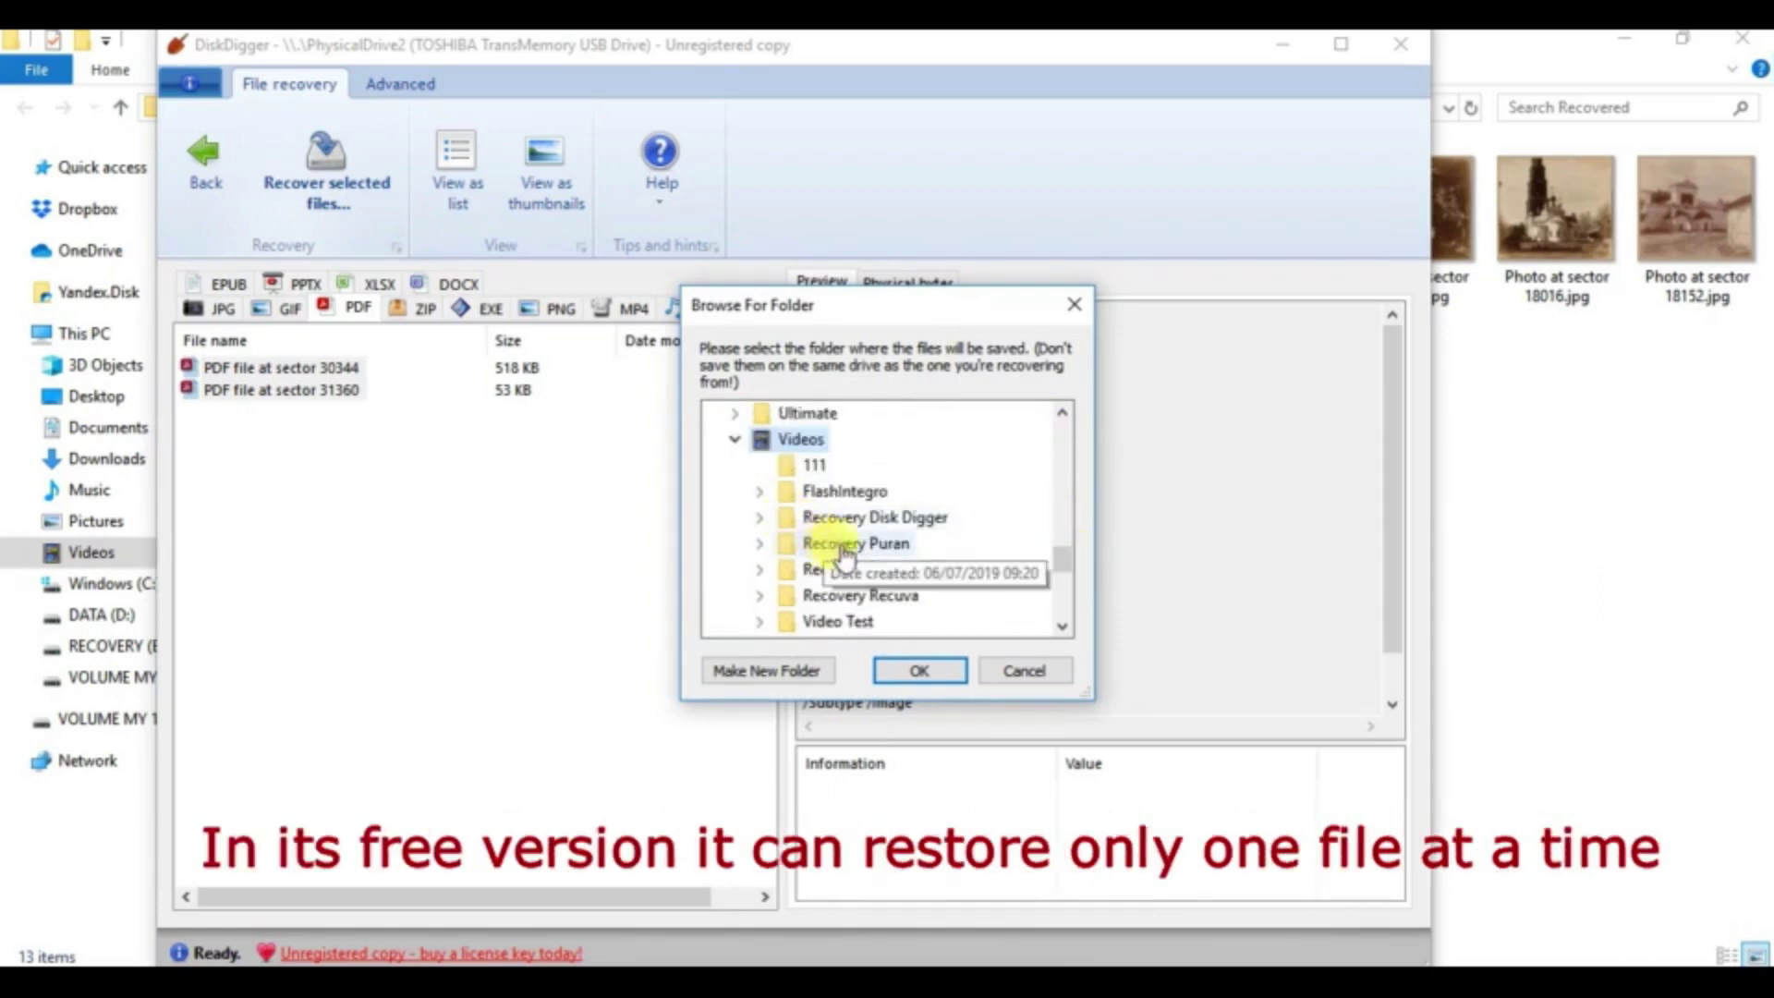
pyautogui.click(841, 516)
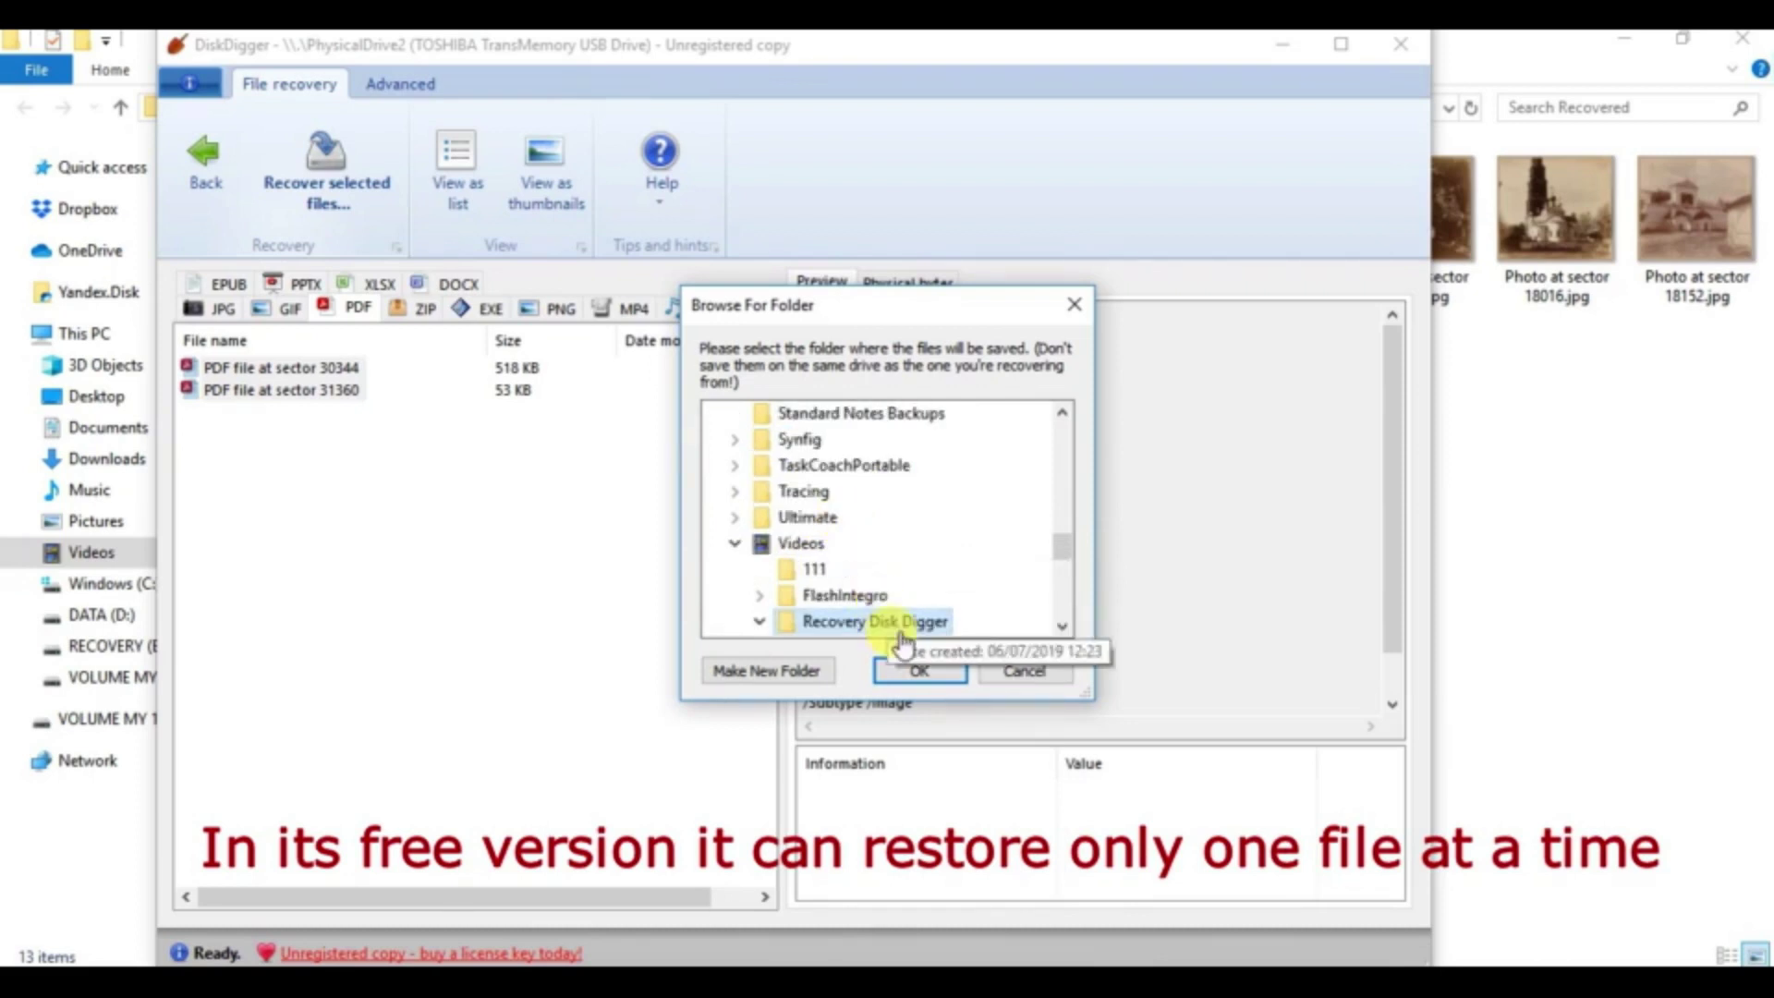
pyautogui.click(919, 673)
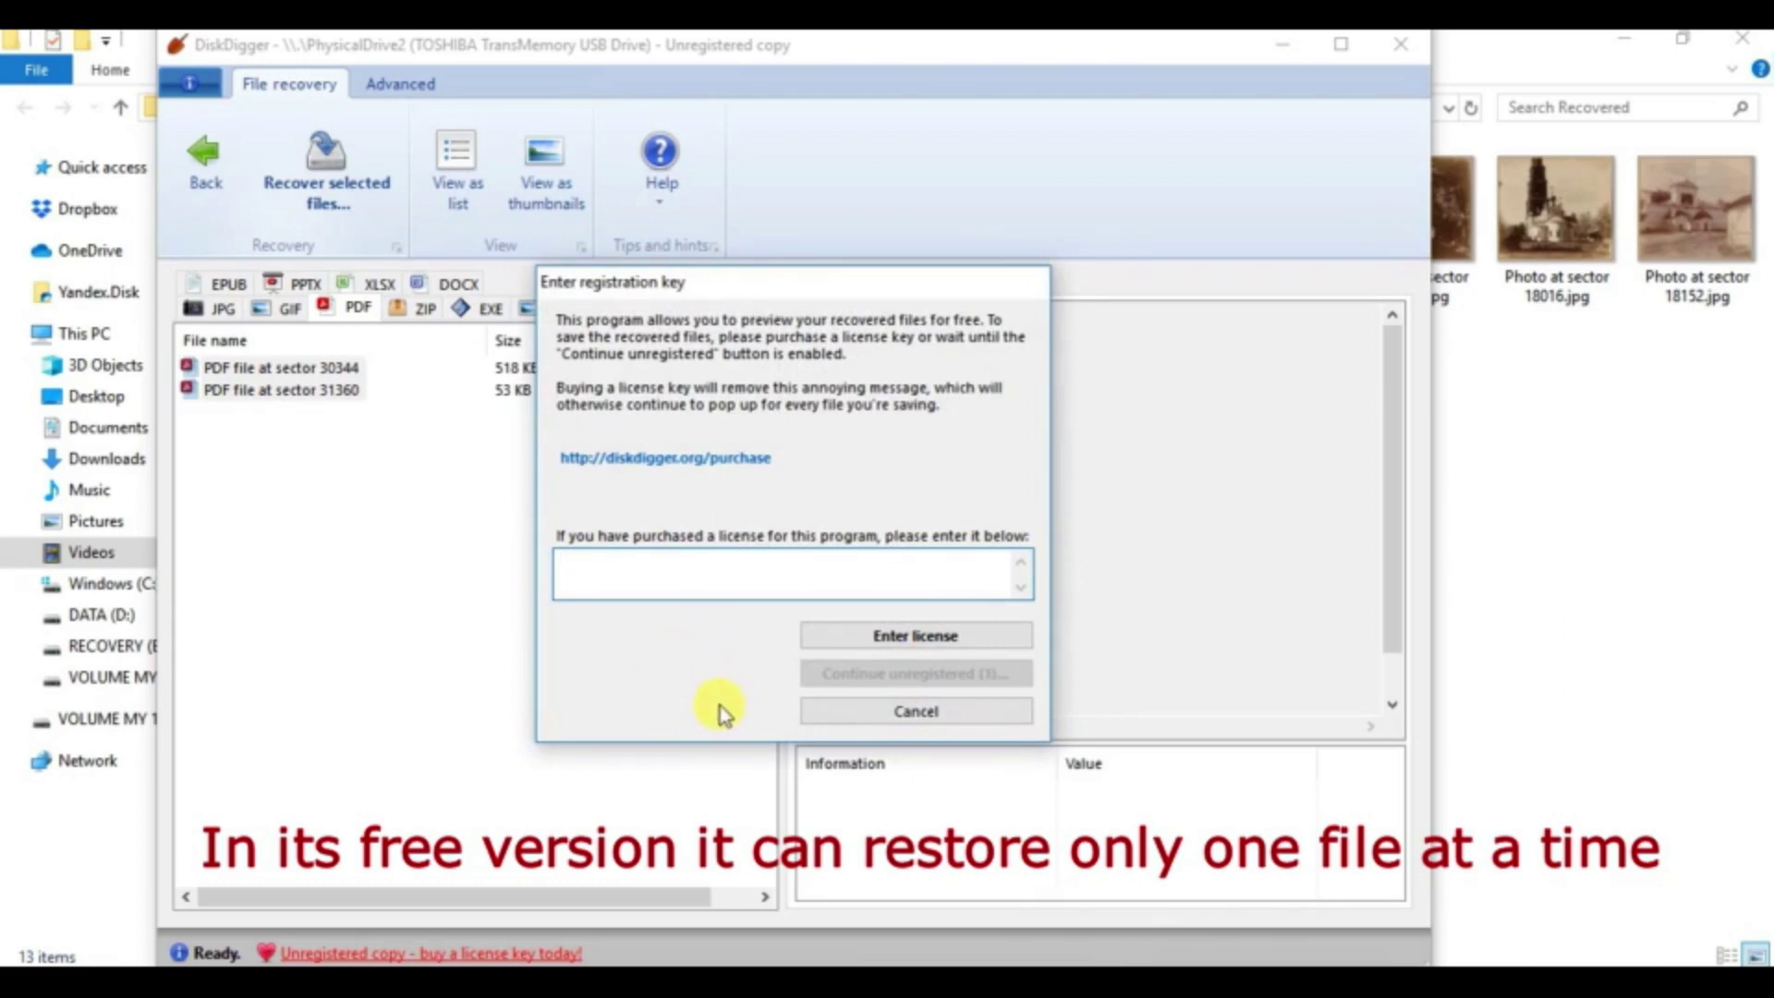
pyautogui.click(868, 671)
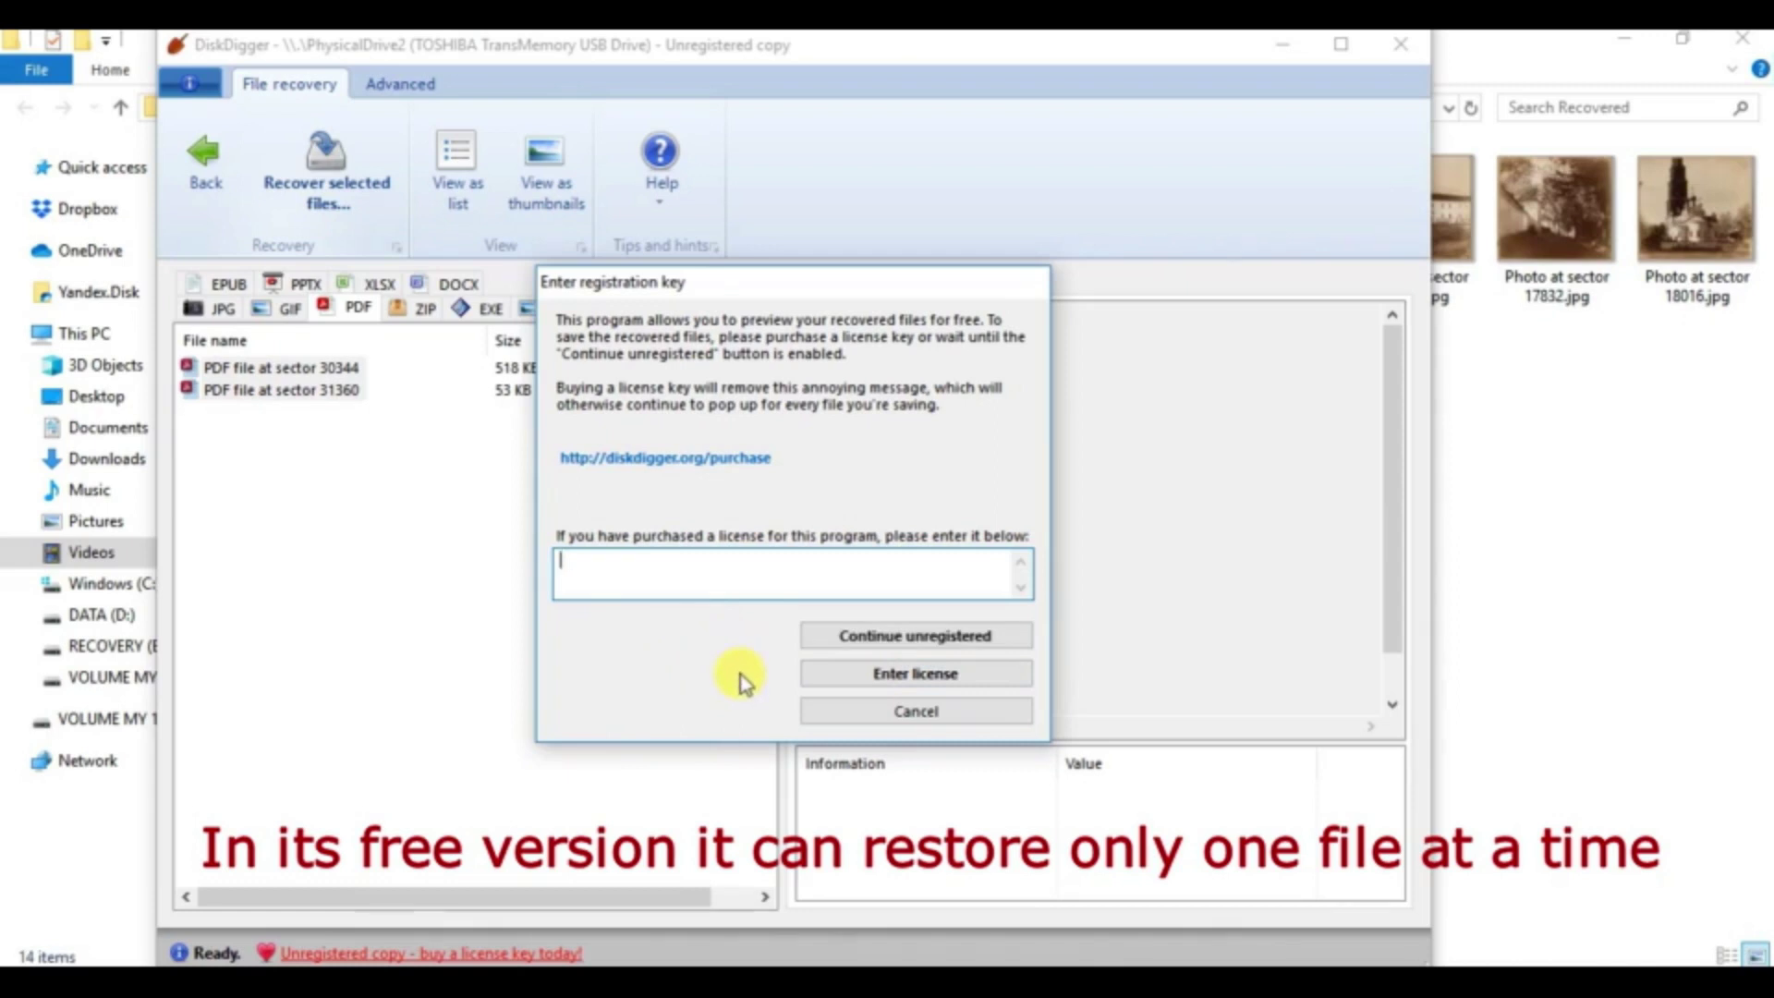
pyautogui.click(892, 635)
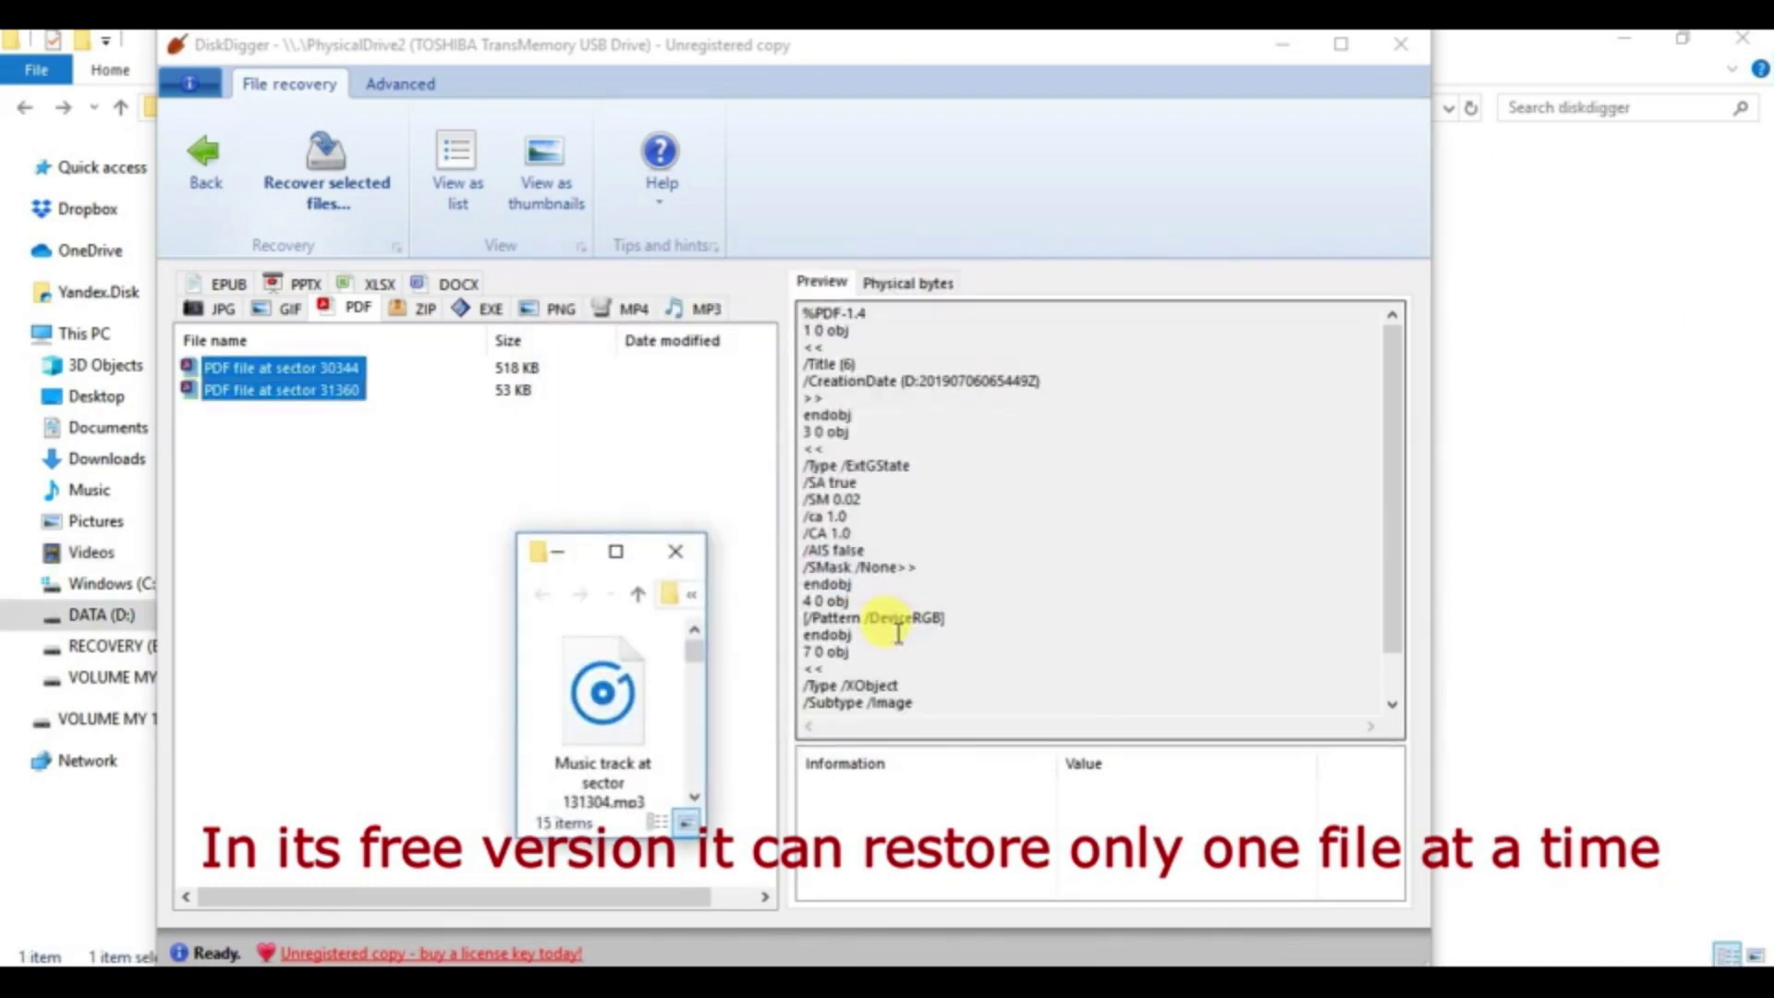
pyautogui.click(621, 558)
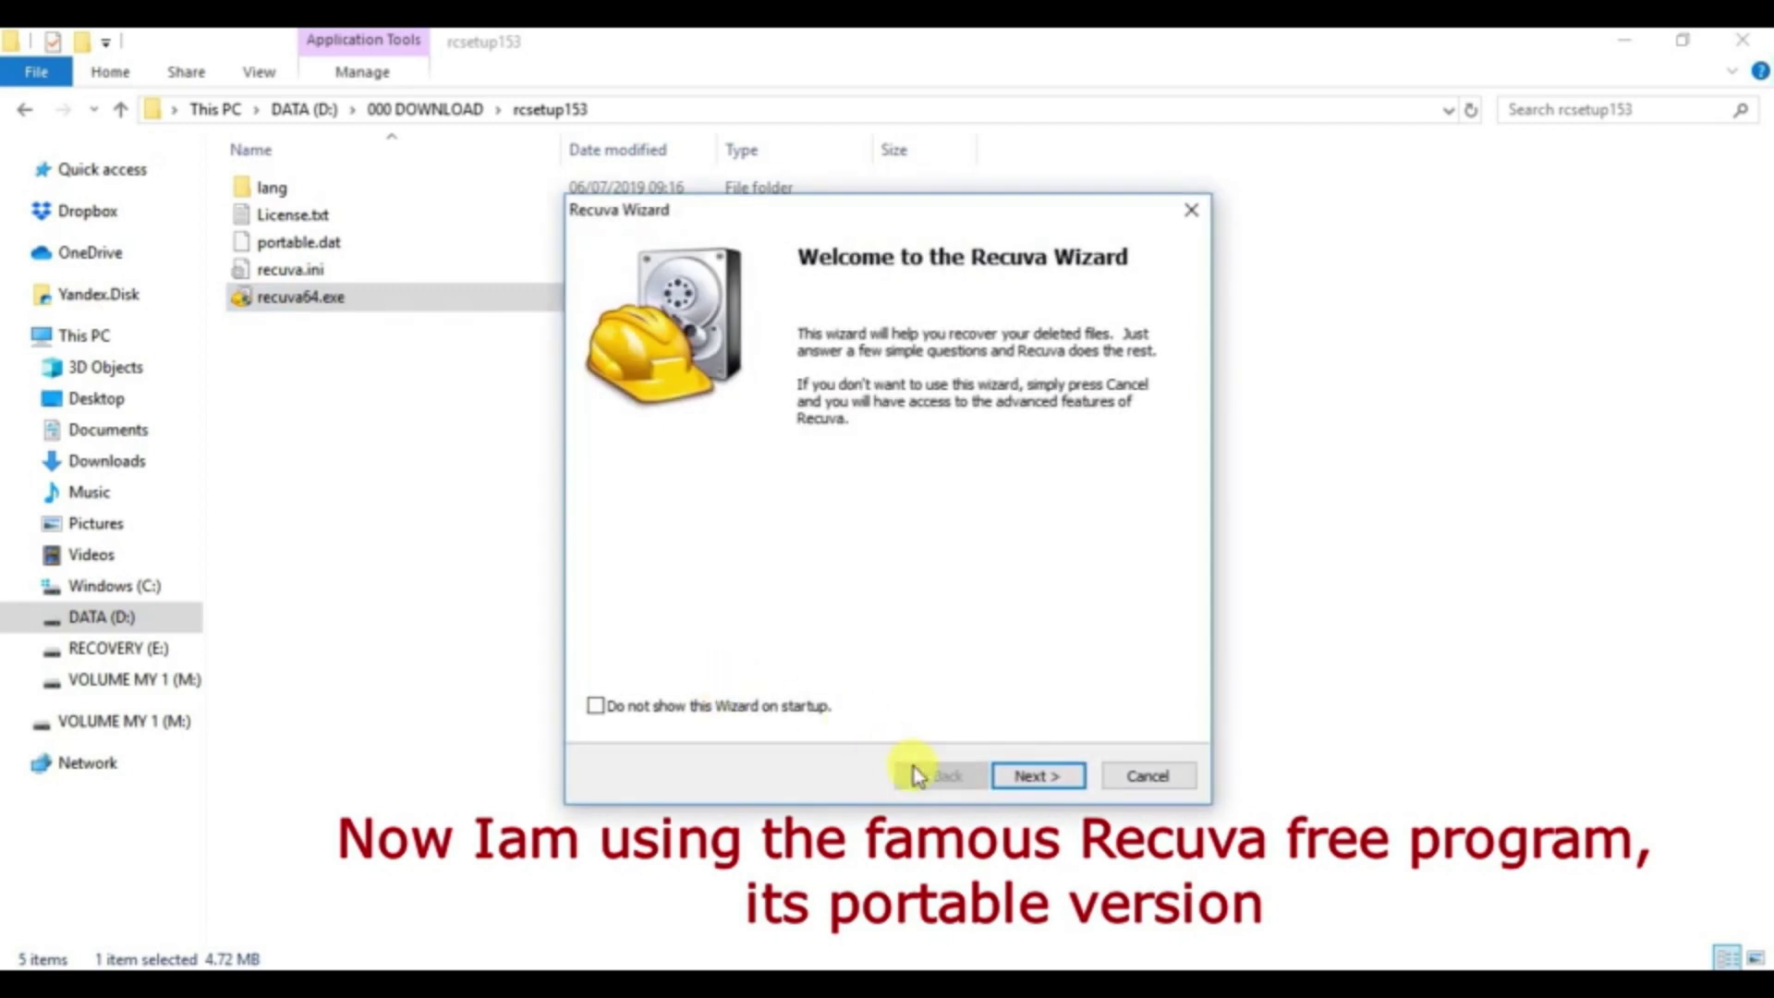
# Step: Set the recovery wizard to search for all file types in the specific location M:\ (VOLUME MY 1)
pyautogui.click(1060, 781)
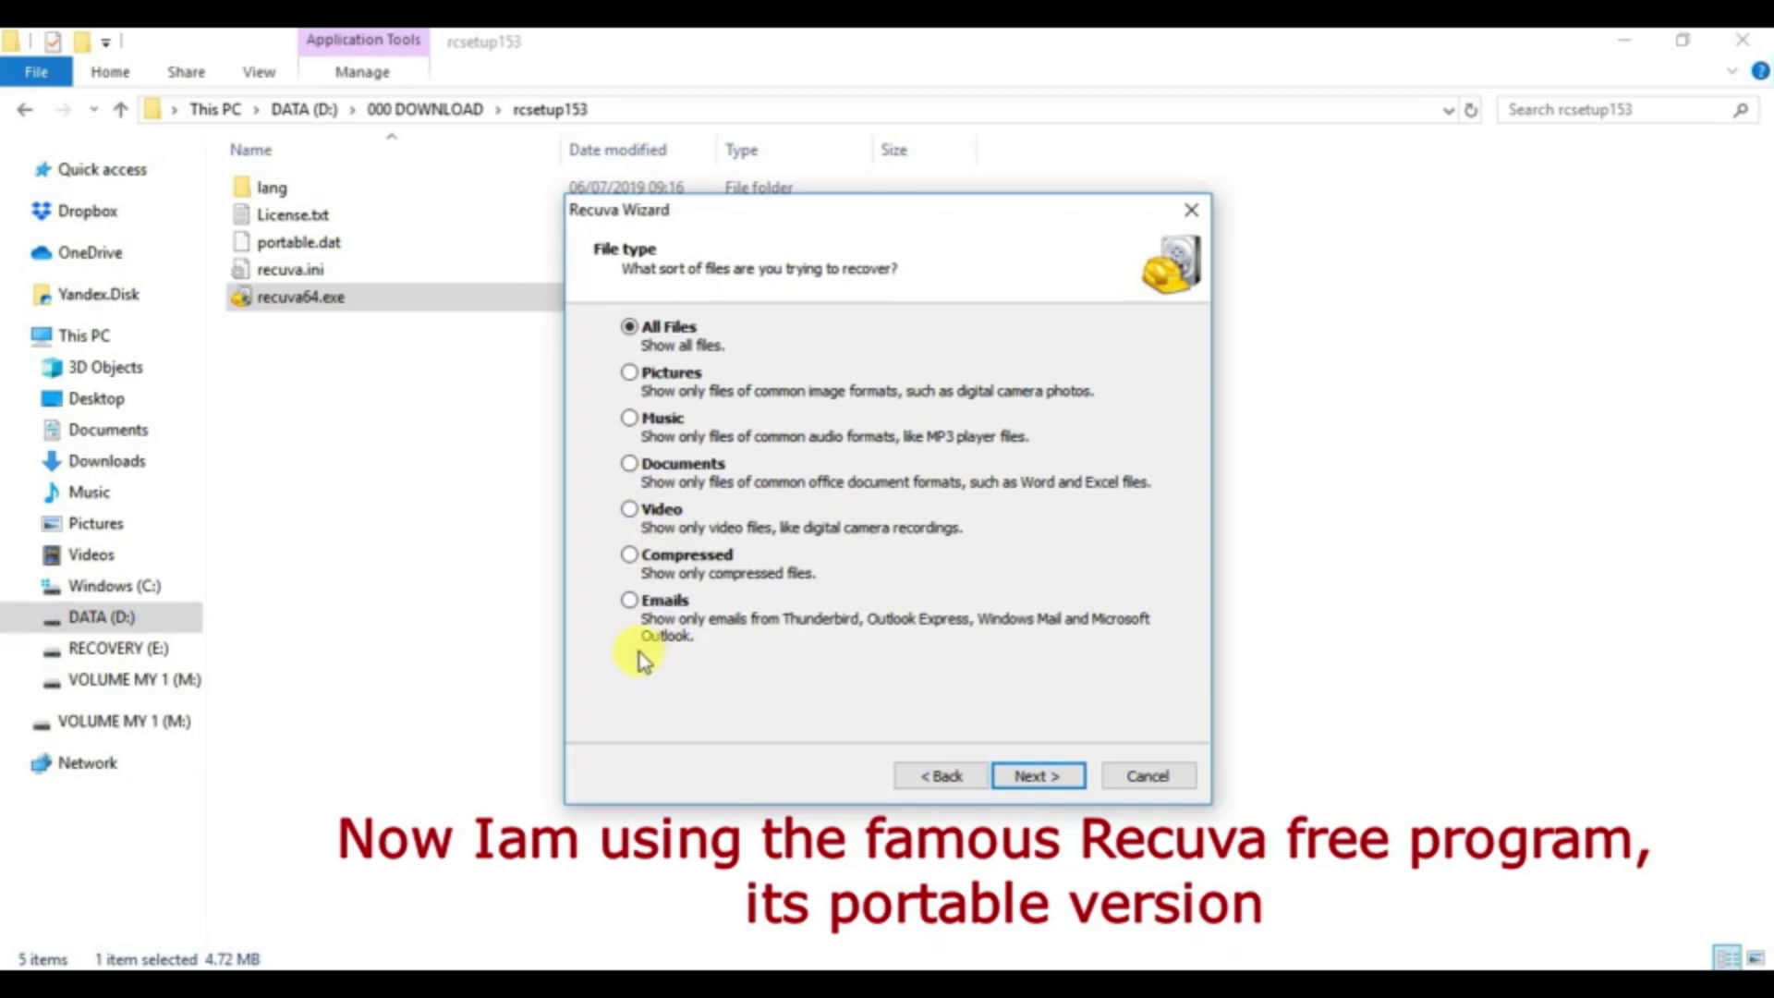
pyautogui.click(1026, 774)
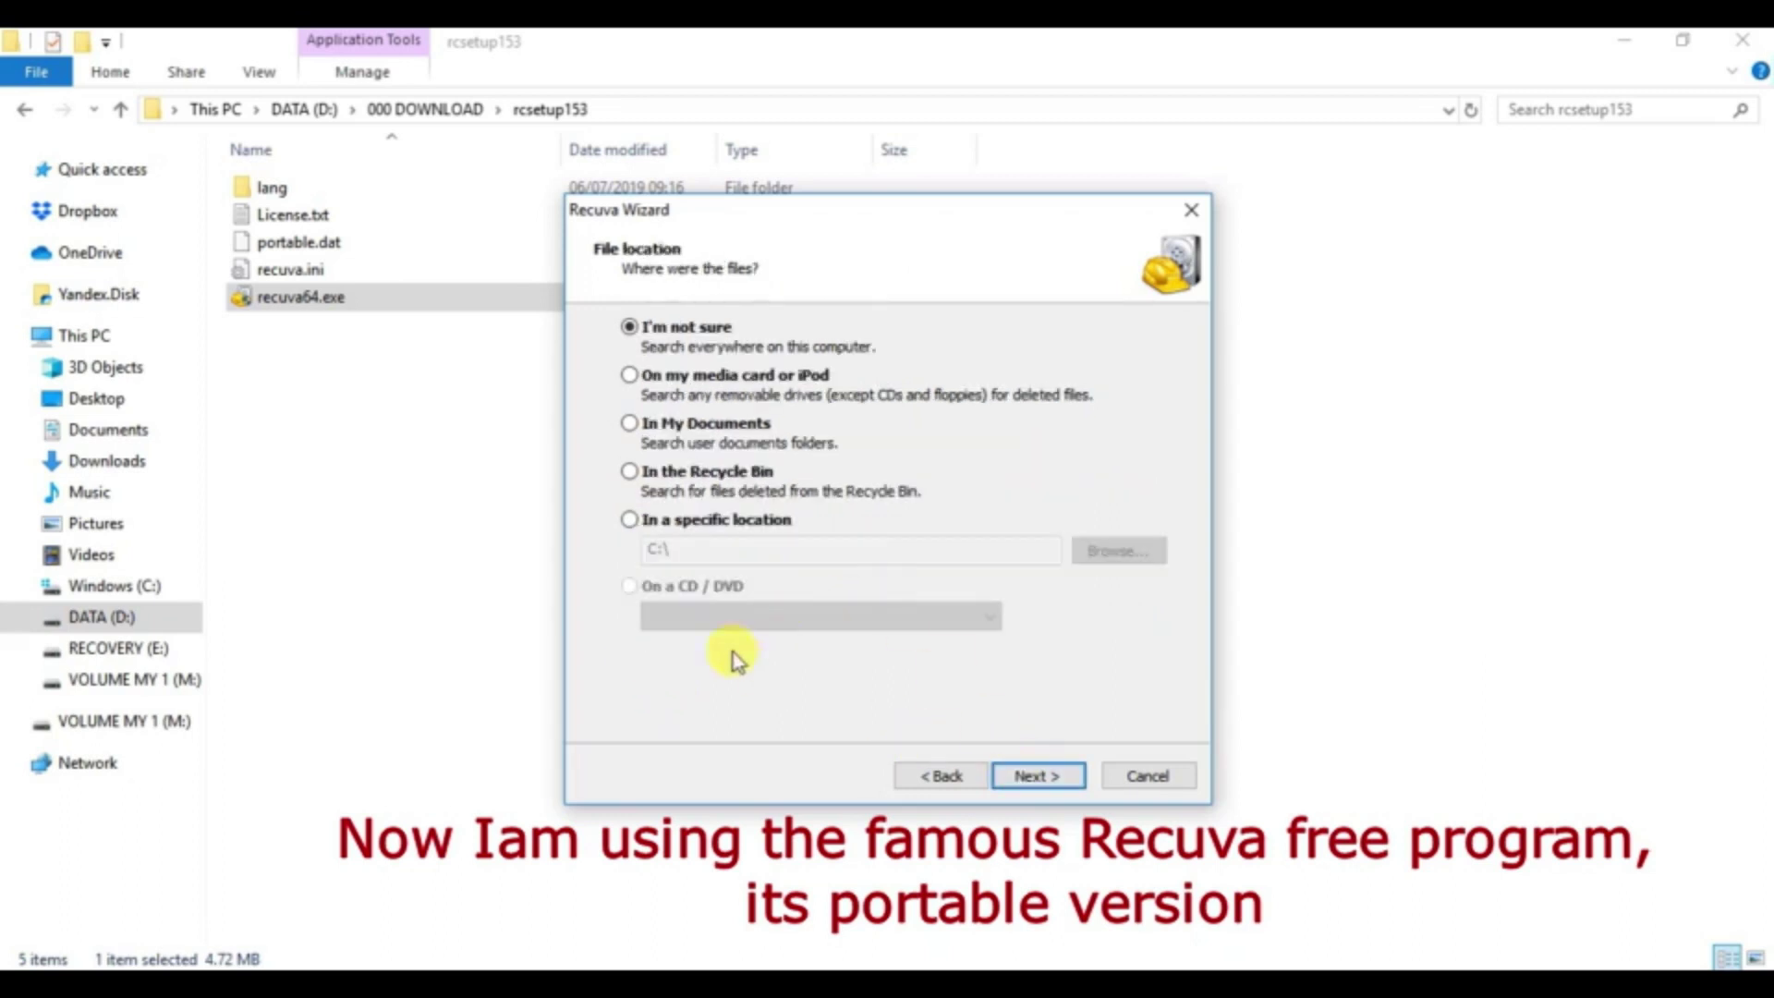
pyautogui.click(630, 521)
pyautogui.click(1093, 551)
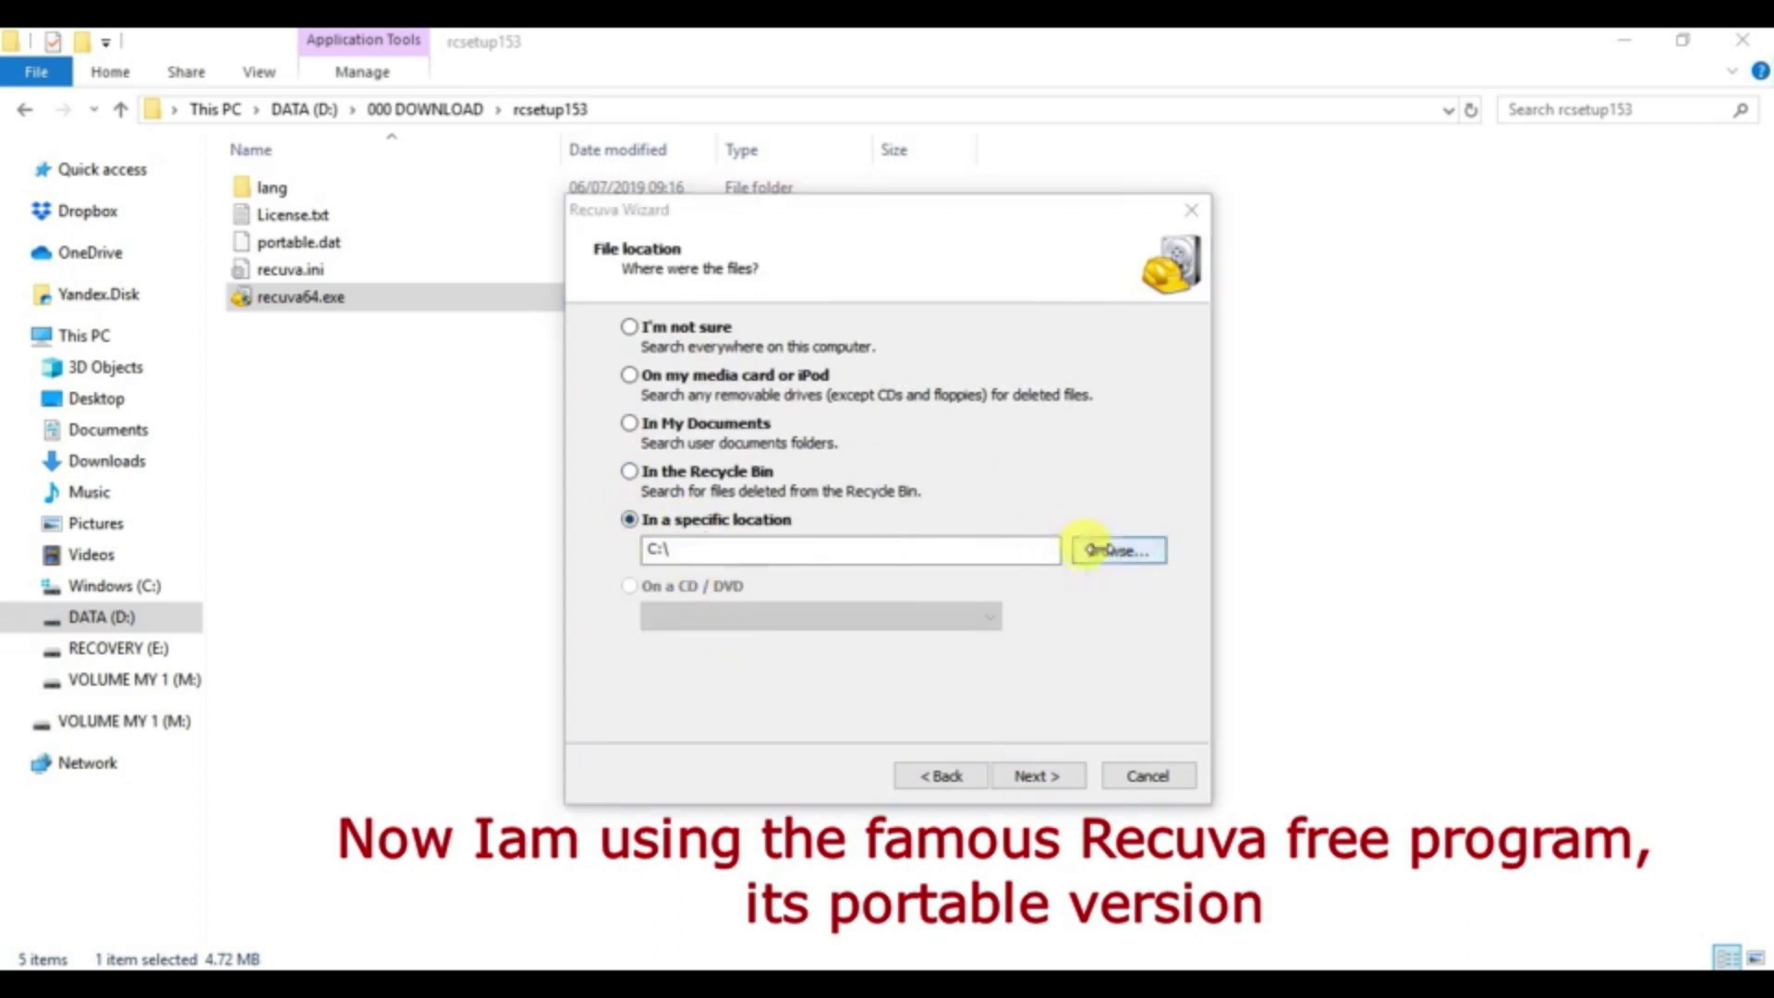
pyautogui.moveTo(1076, 467)
pyautogui.mouseDown()
pyautogui.moveTo(1072, 522)
pyautogui.moveTo(1061, 479)
pyautogui.mouseUp()
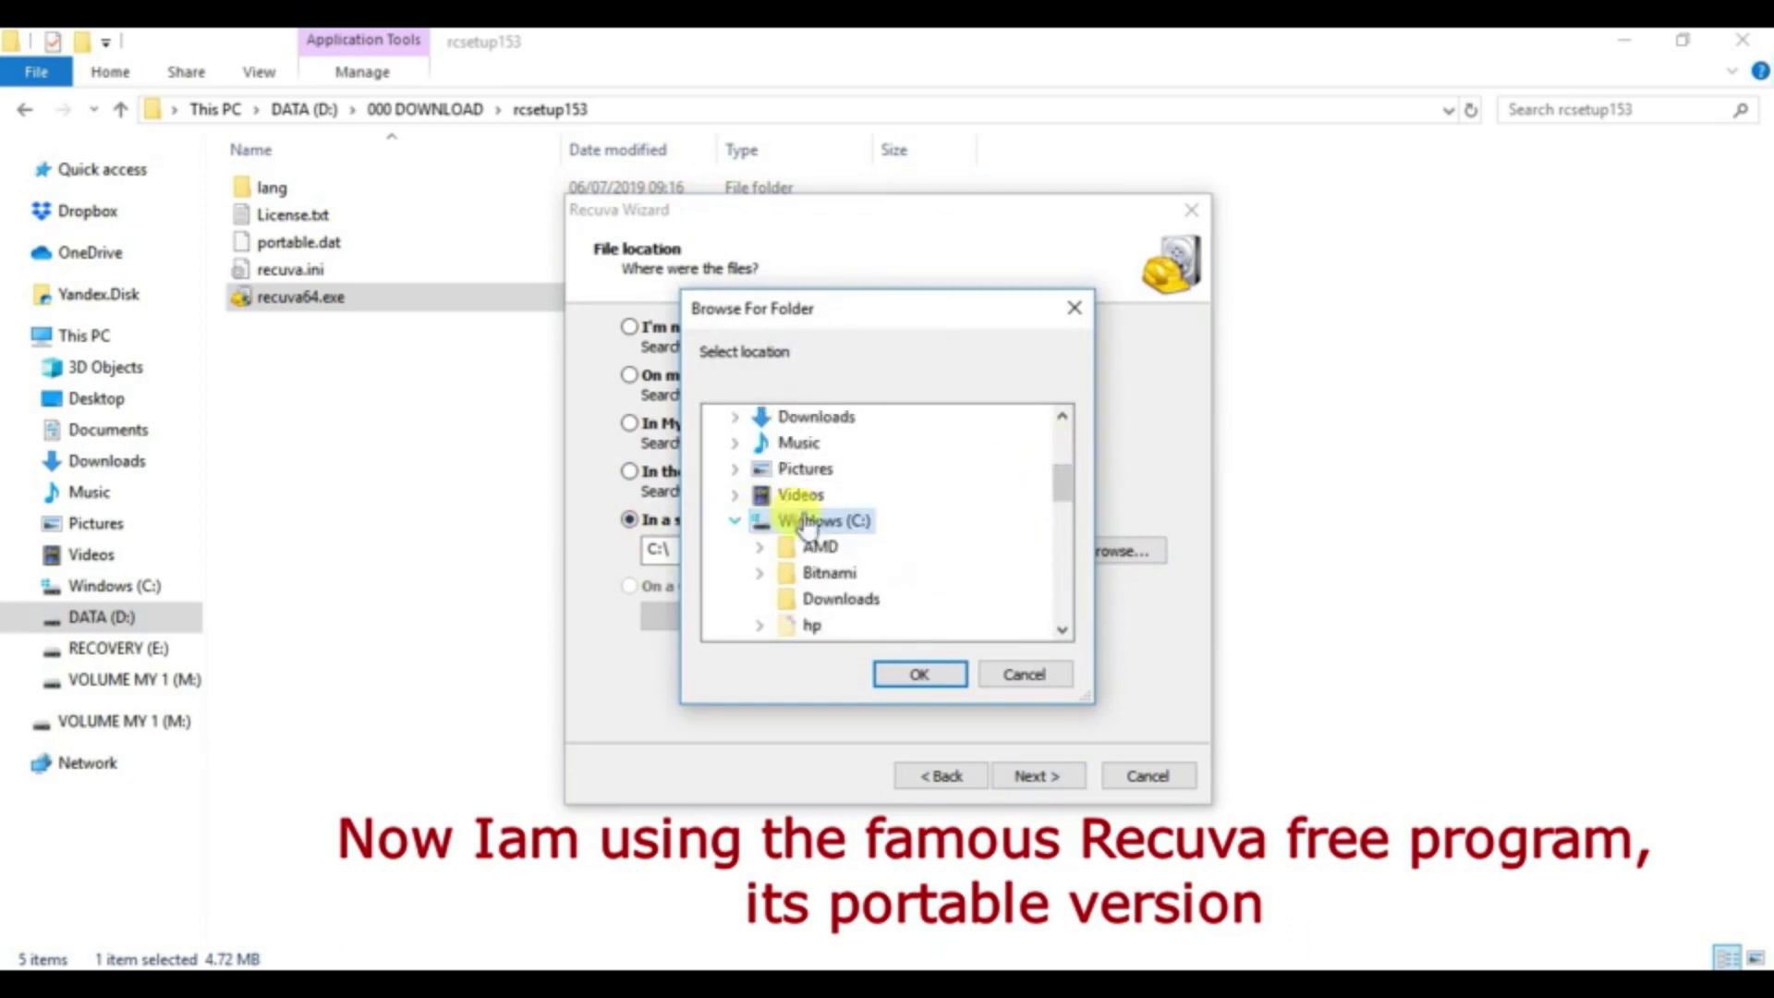
pyautogui.click(735, 523)
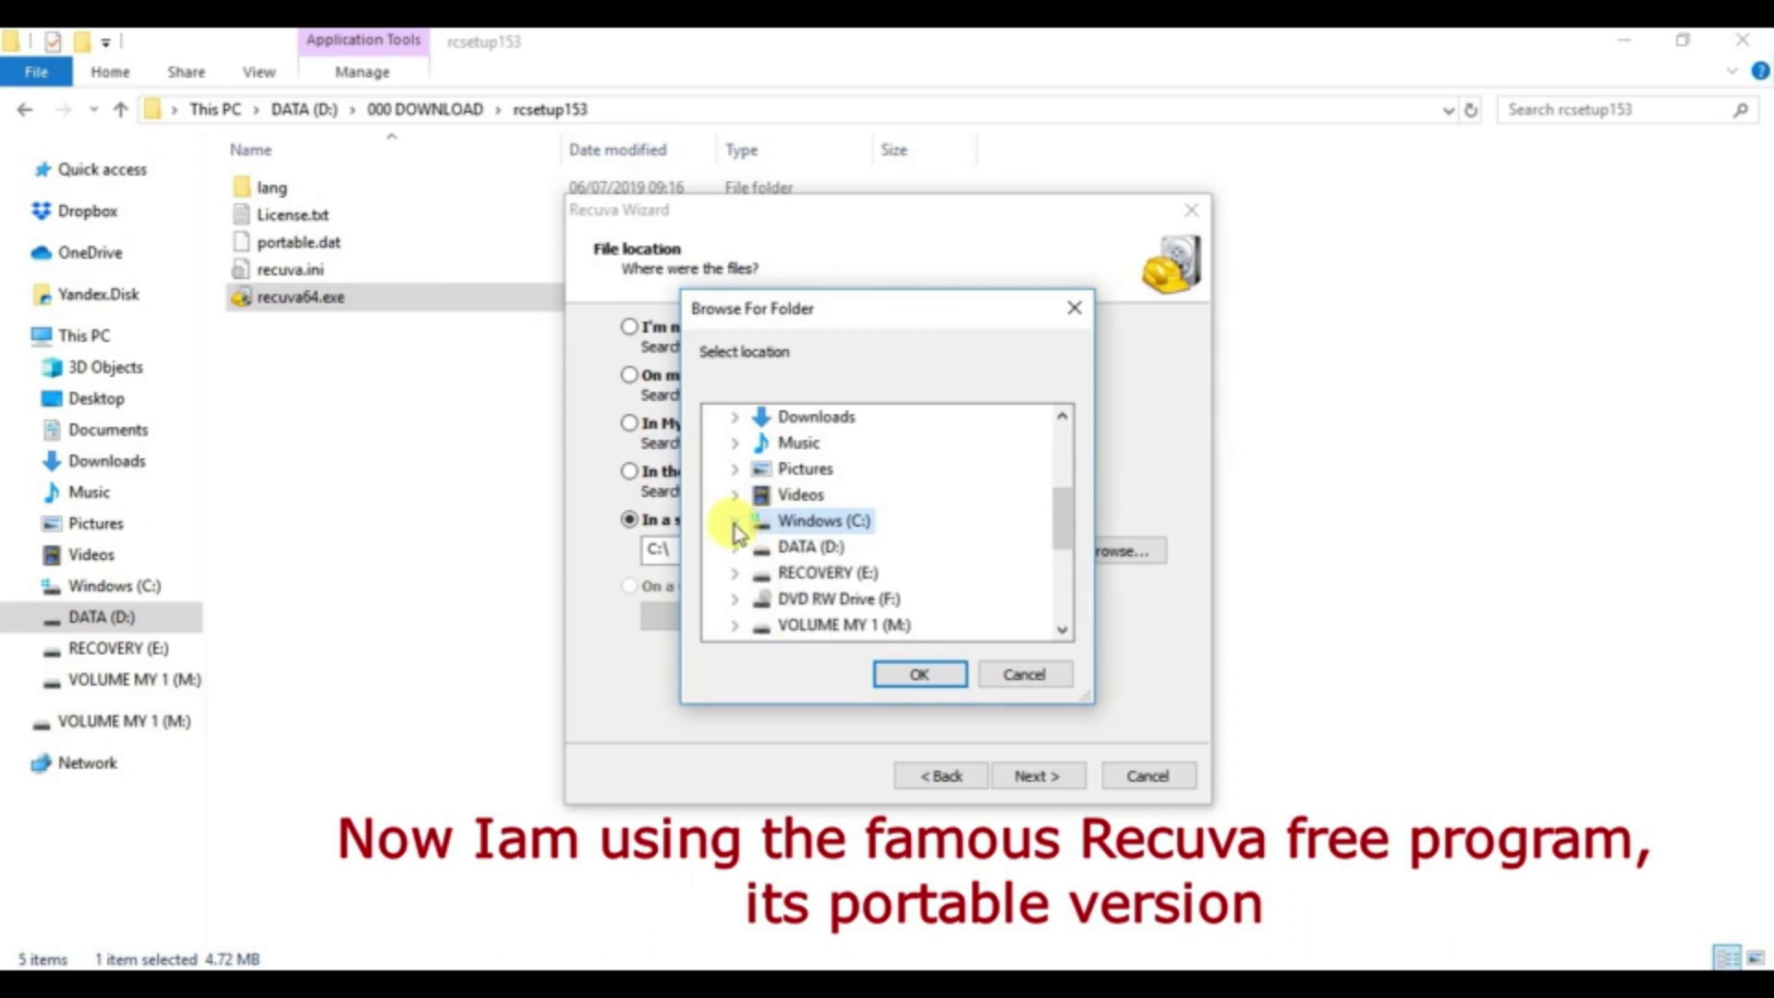
pyautogui.click(871, 631)
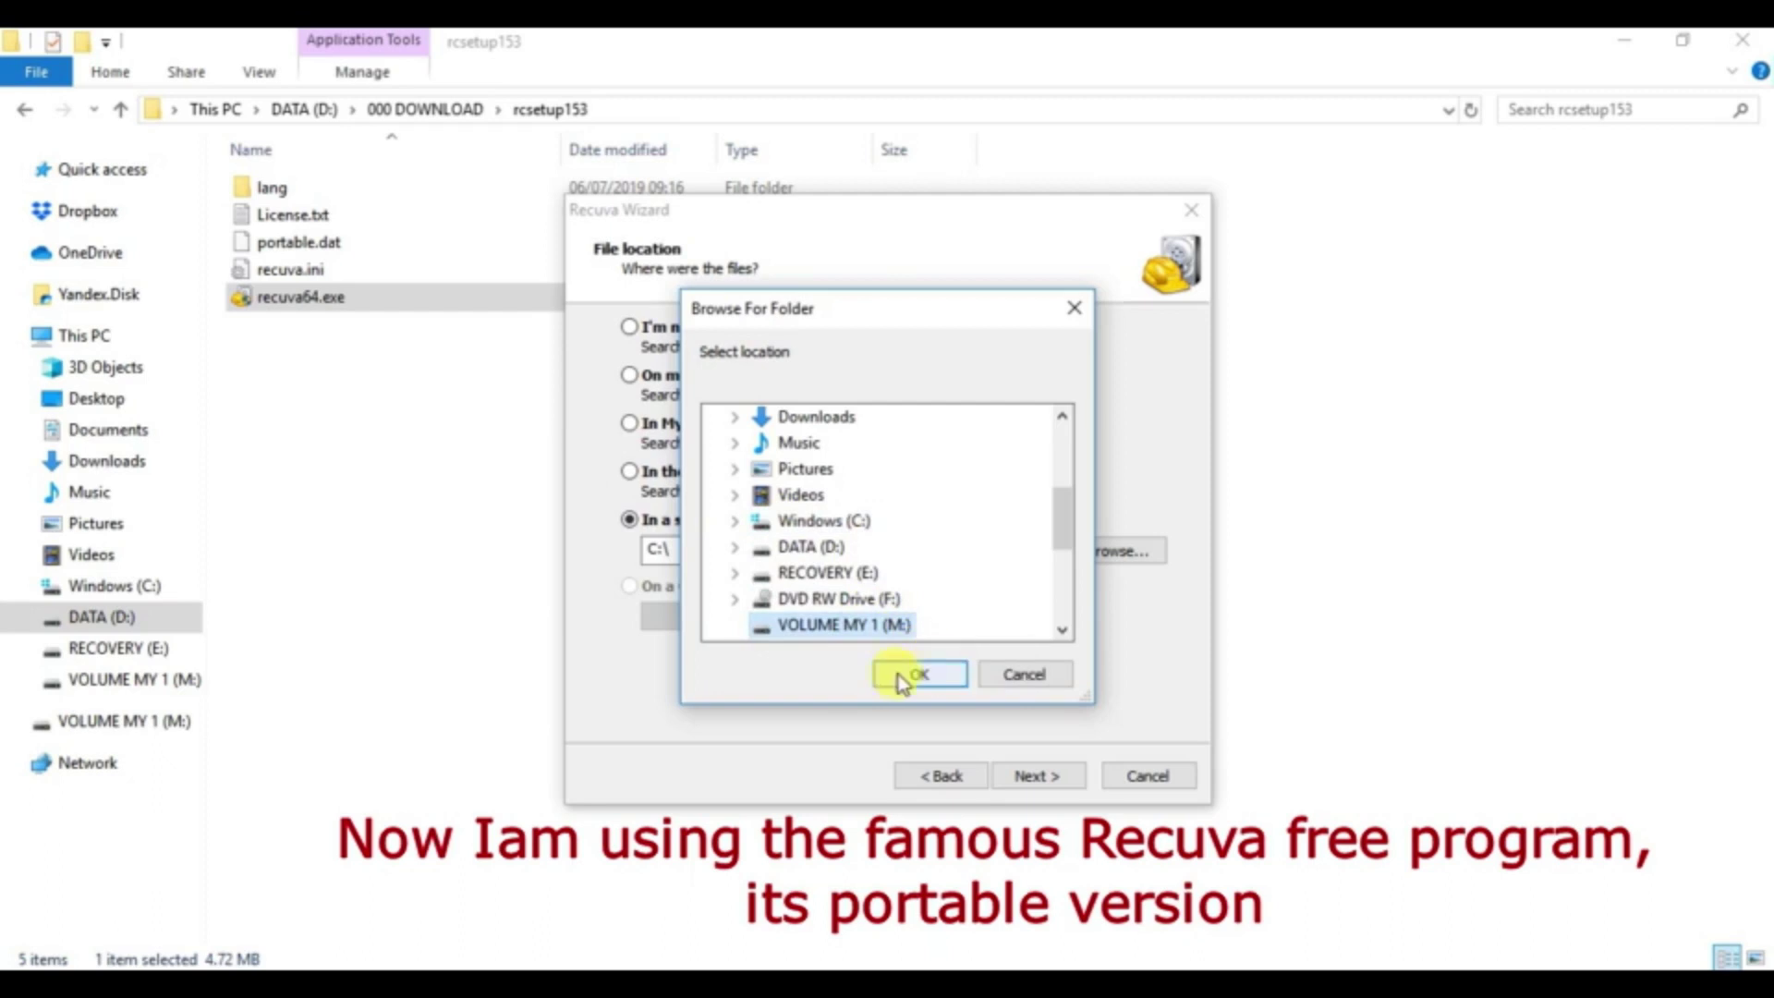
pyautogui.click(917, 674)
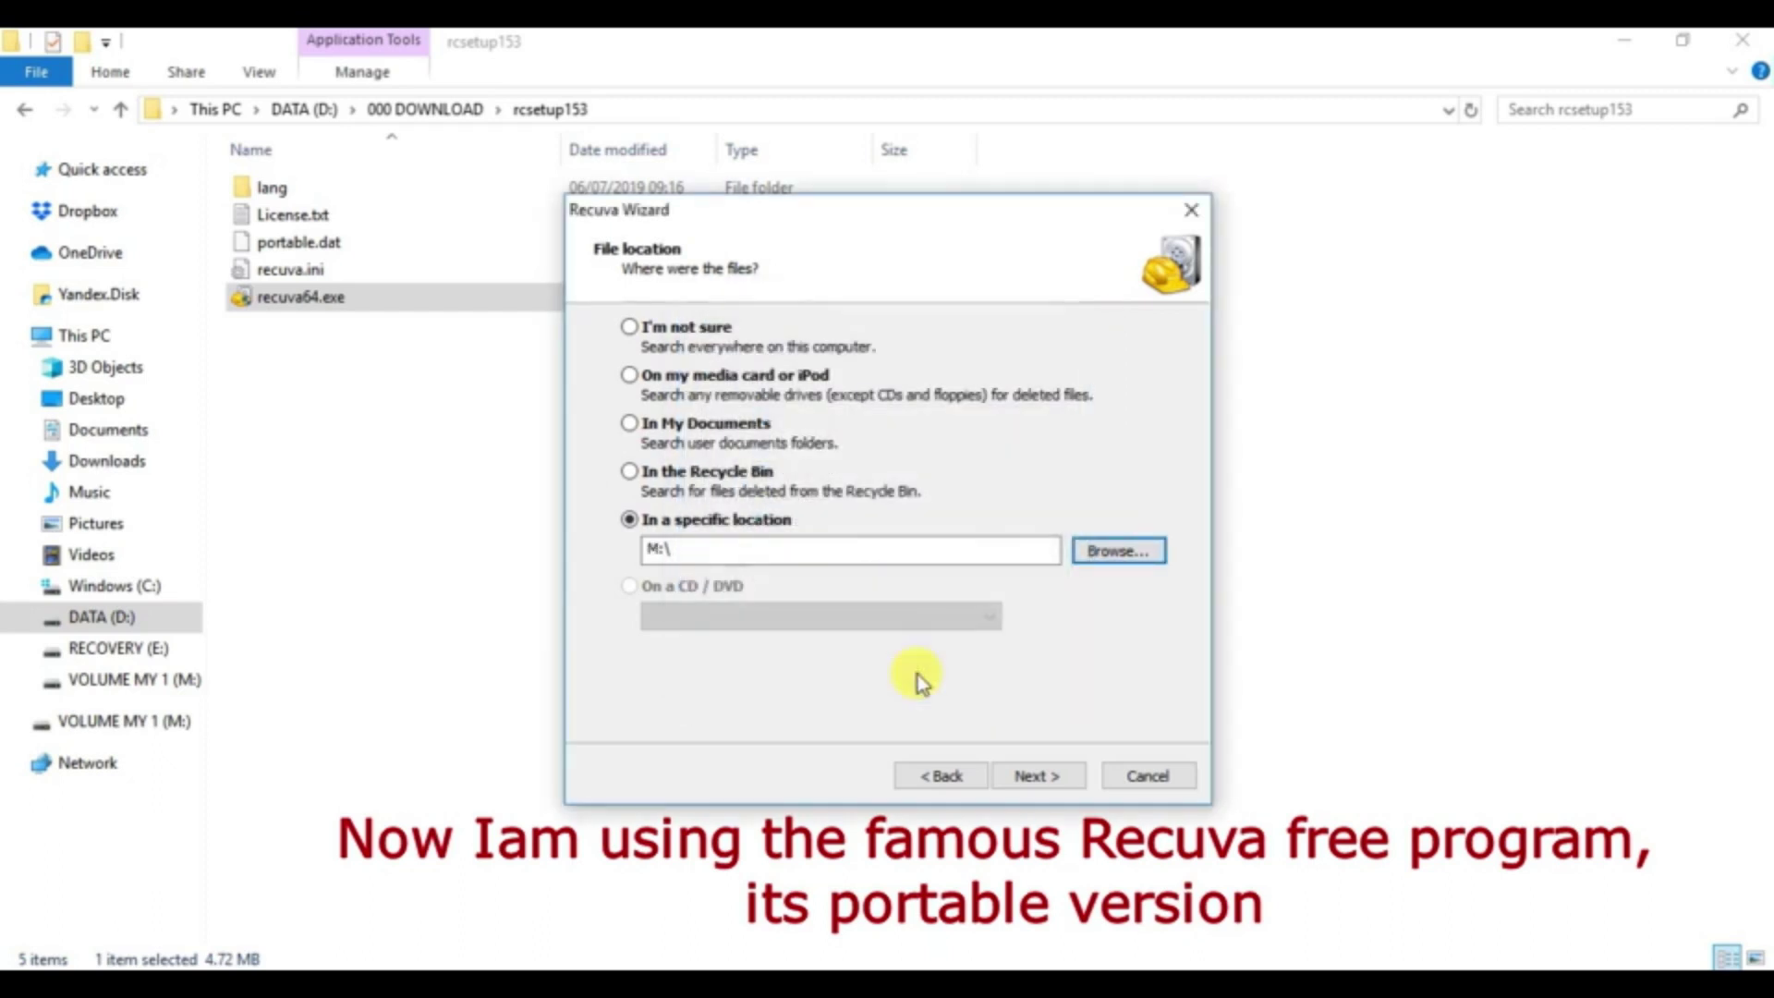
# Step: Enable Deep Scan and start searching drive M: for deleted files
pyautogui.click(1034, 776)
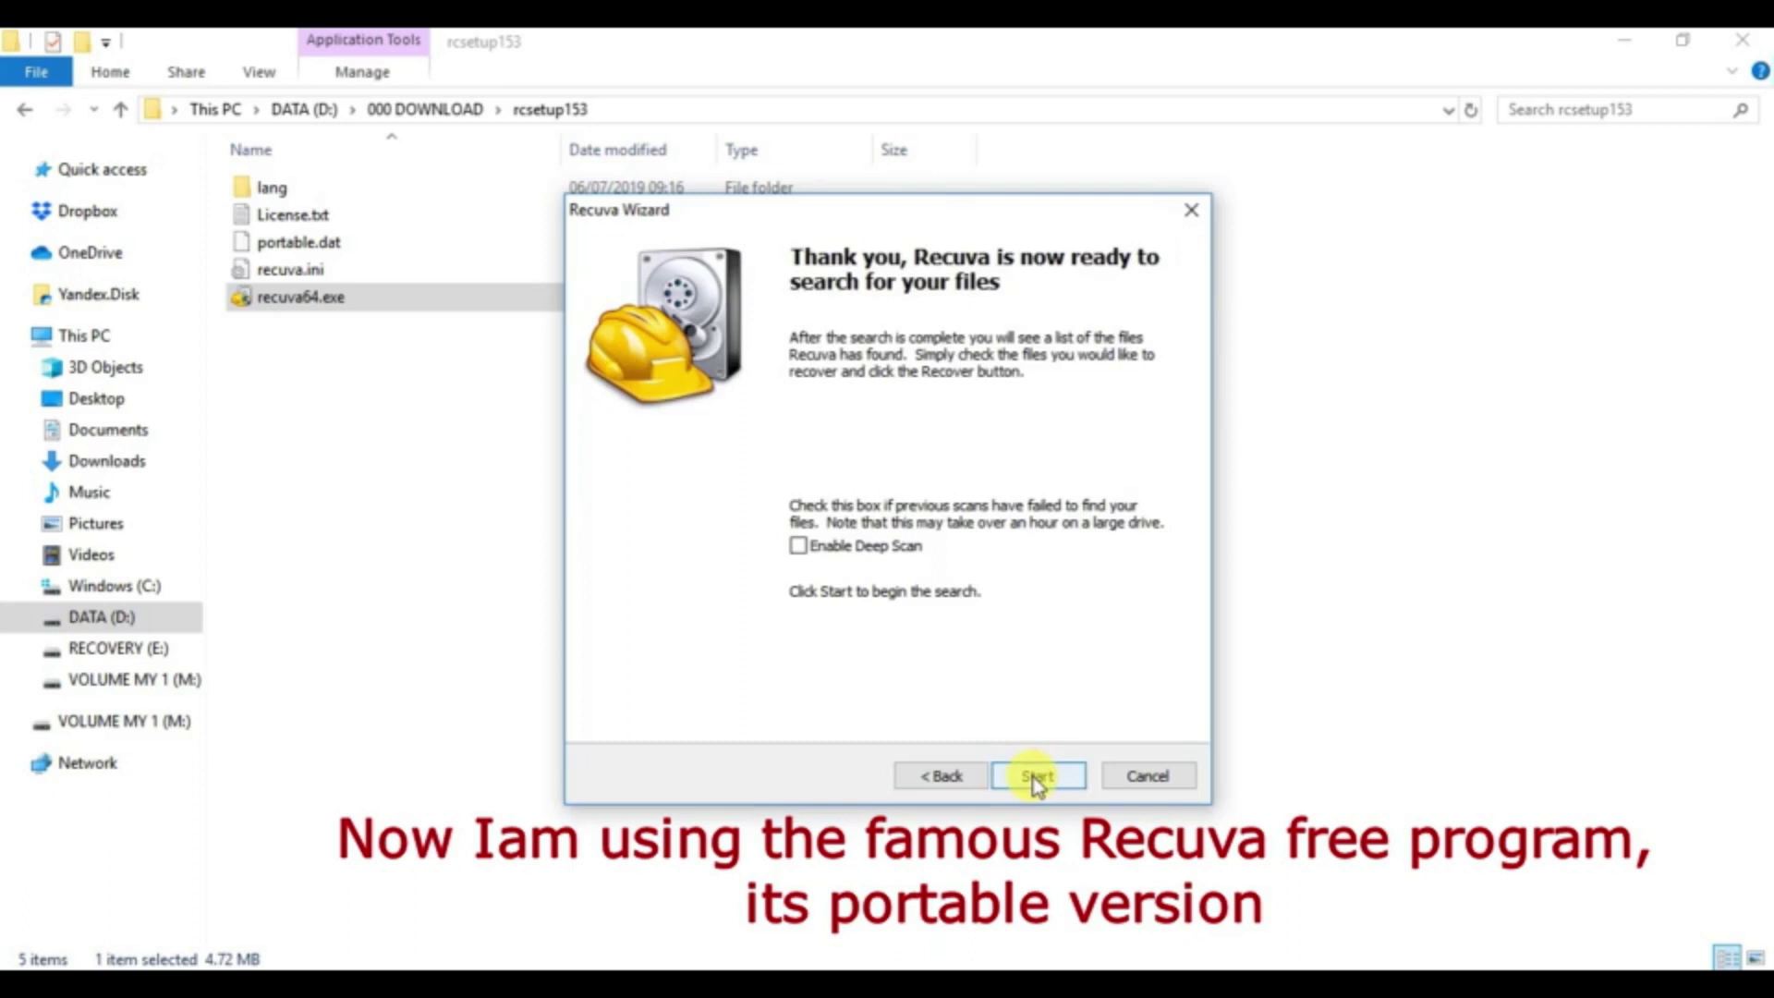
pyautogui.click(796, 547)
pyautogui.click(1038, 778)
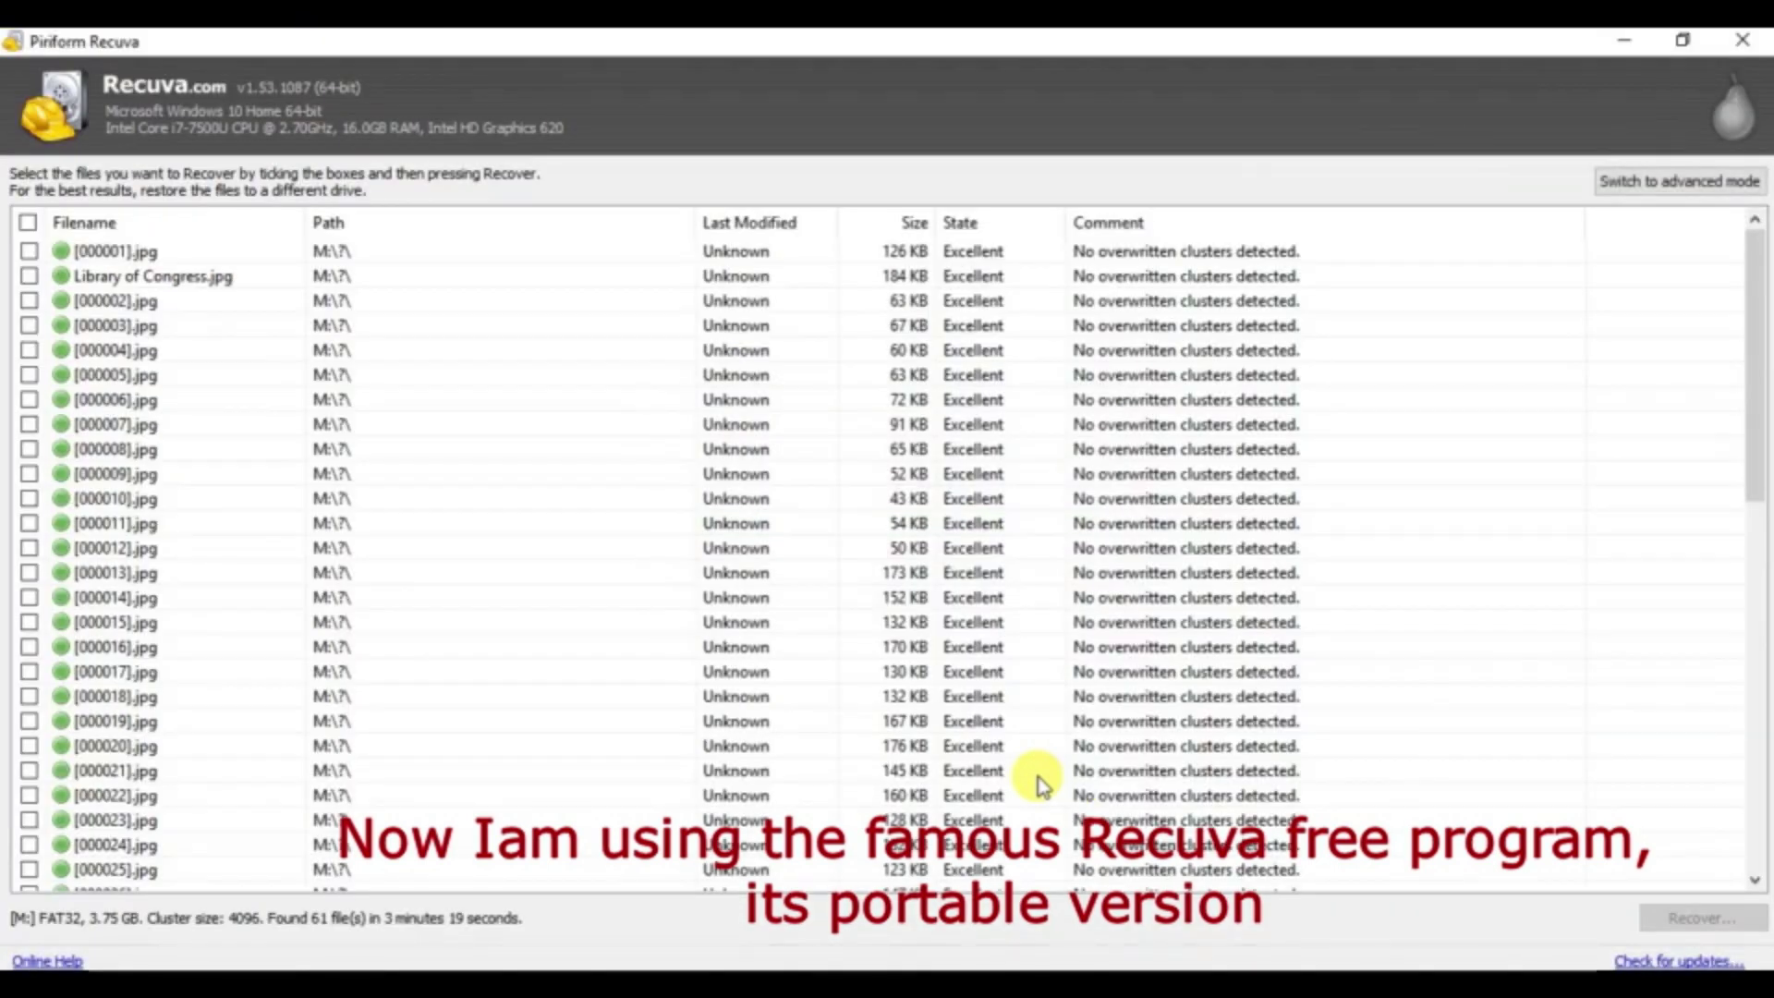
# Step: Select all the found files for recovery and look through the list down to the last entry
pyautogui.click(28, 227)
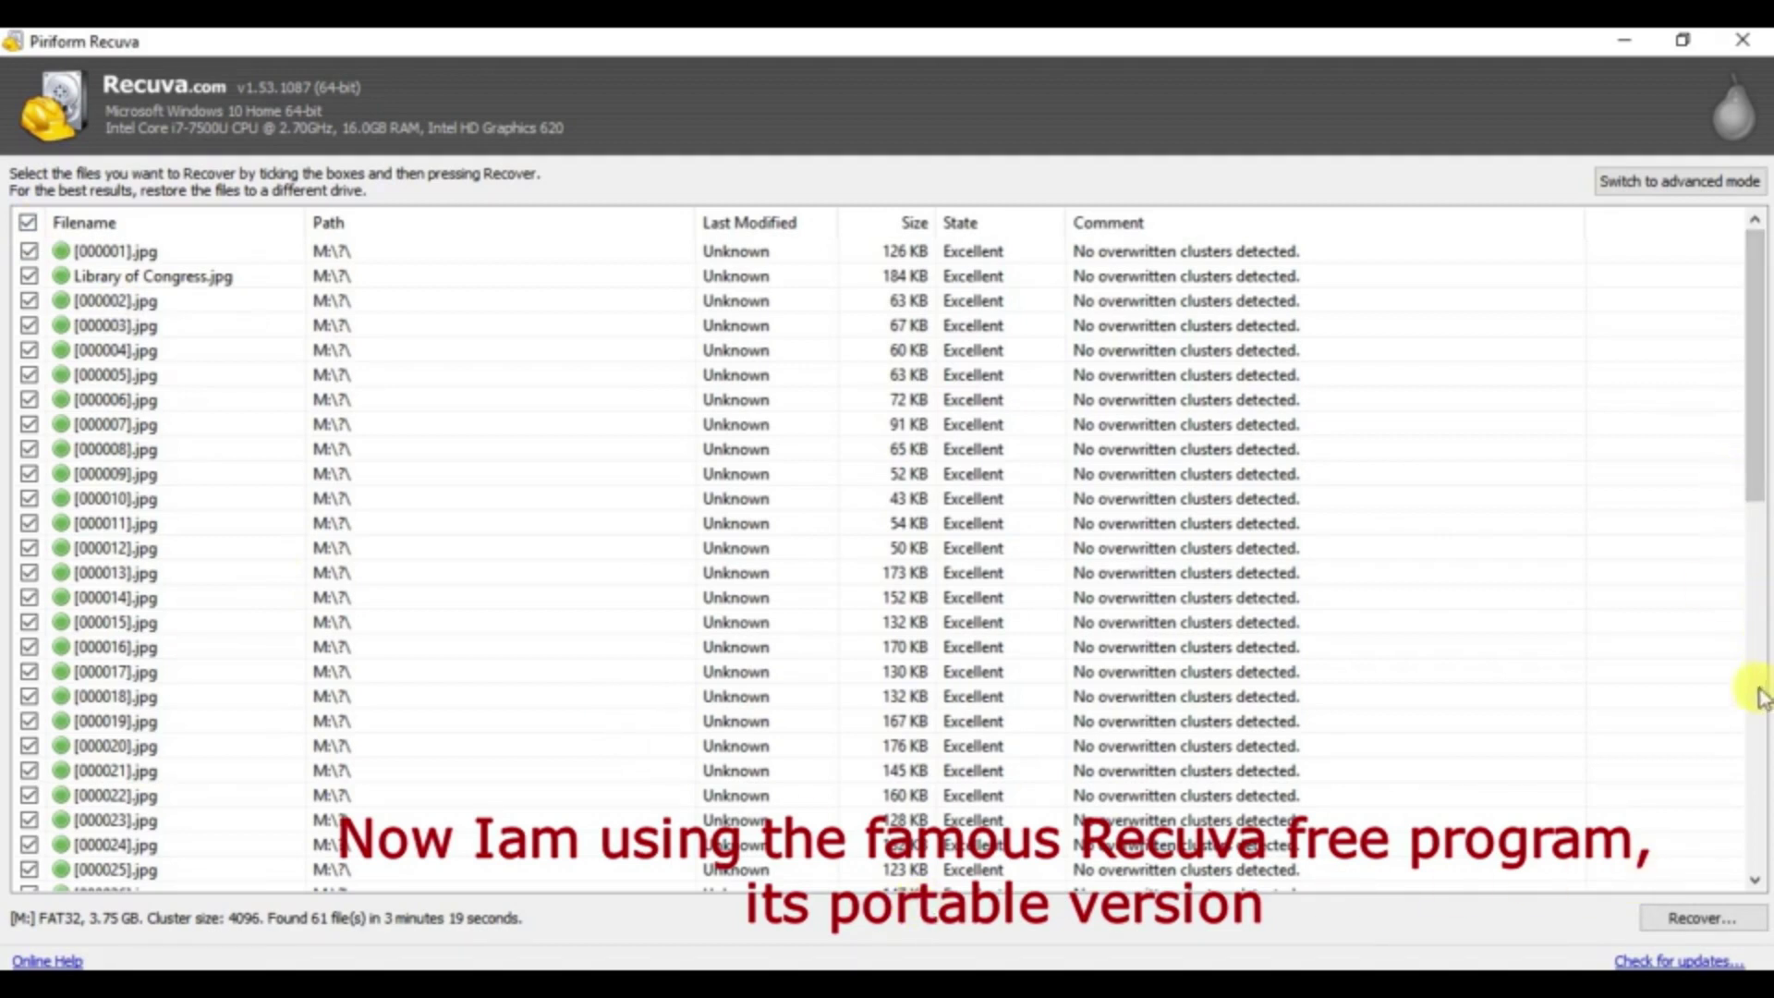
pyautogui.click(1758, 744)
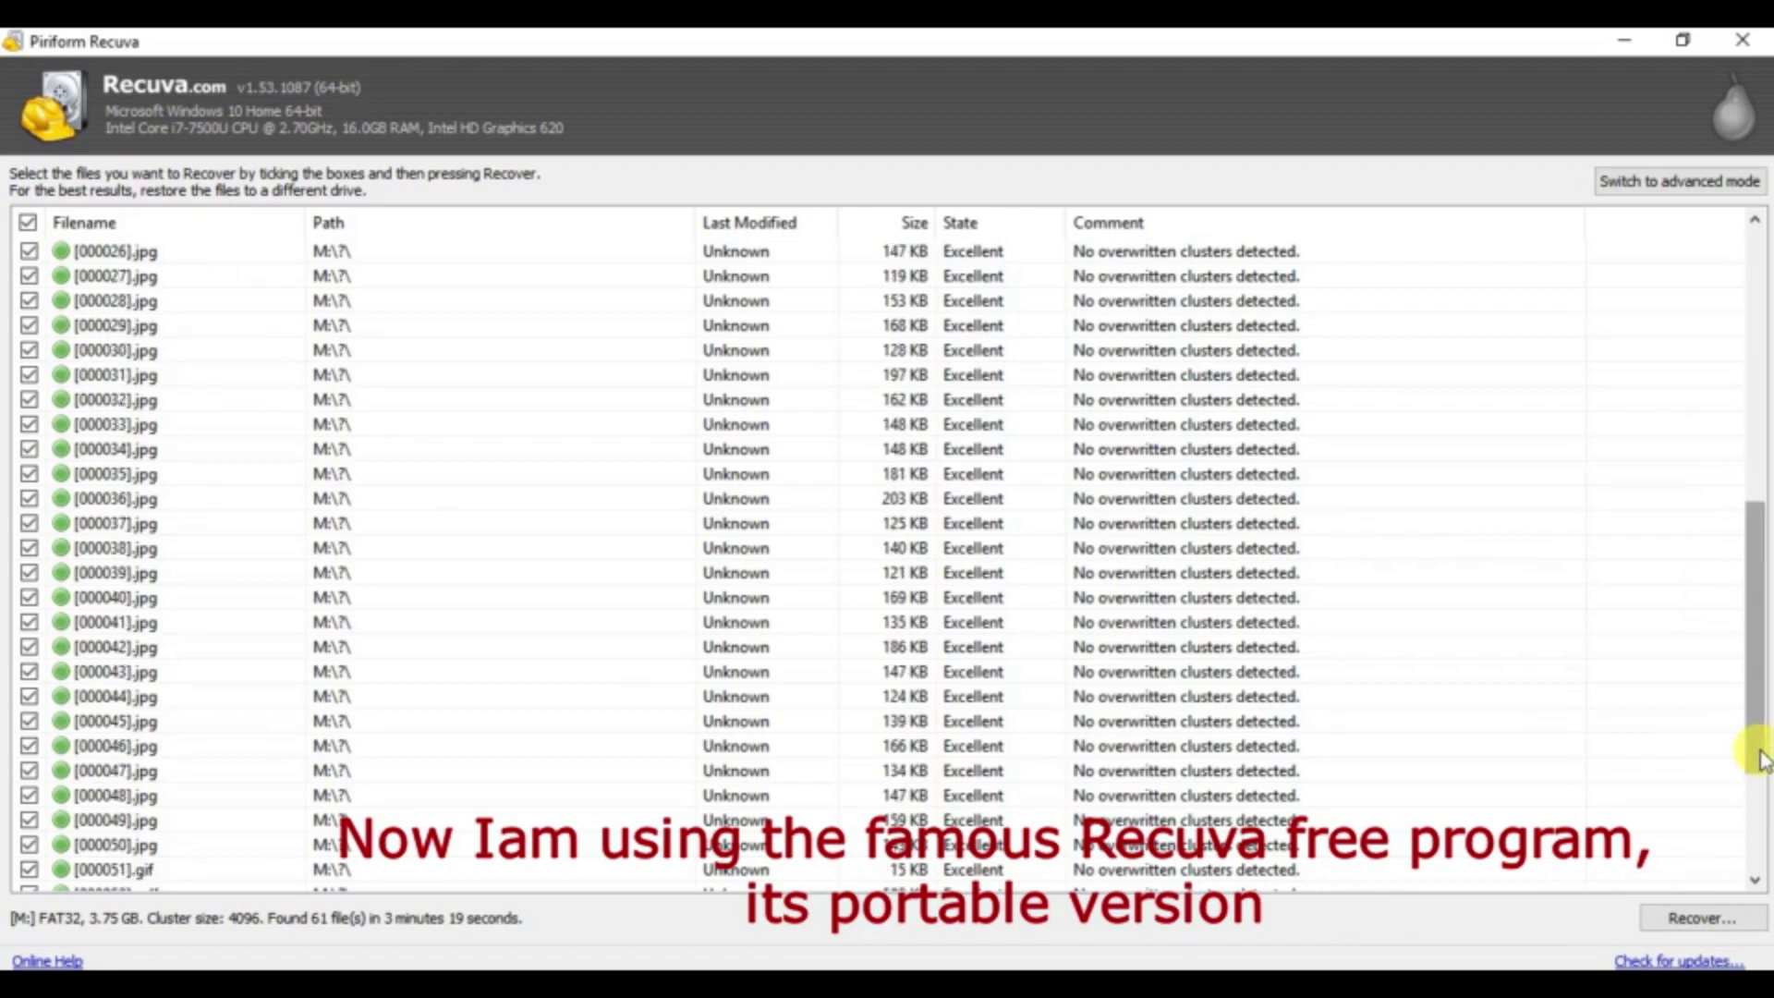
pyautogui.moveTo(1761, 750)
pyautogui.mouseDown()
pyautogui.moveTo(1758, 861)
pyautogui.moveTo(1703, 456)
pyautogui.moveTo(1742, 684)
pyautogui.moveTo(1738, 887)
pyautogui.moveTo(1747, 767)
pyautogui.mouseUp()
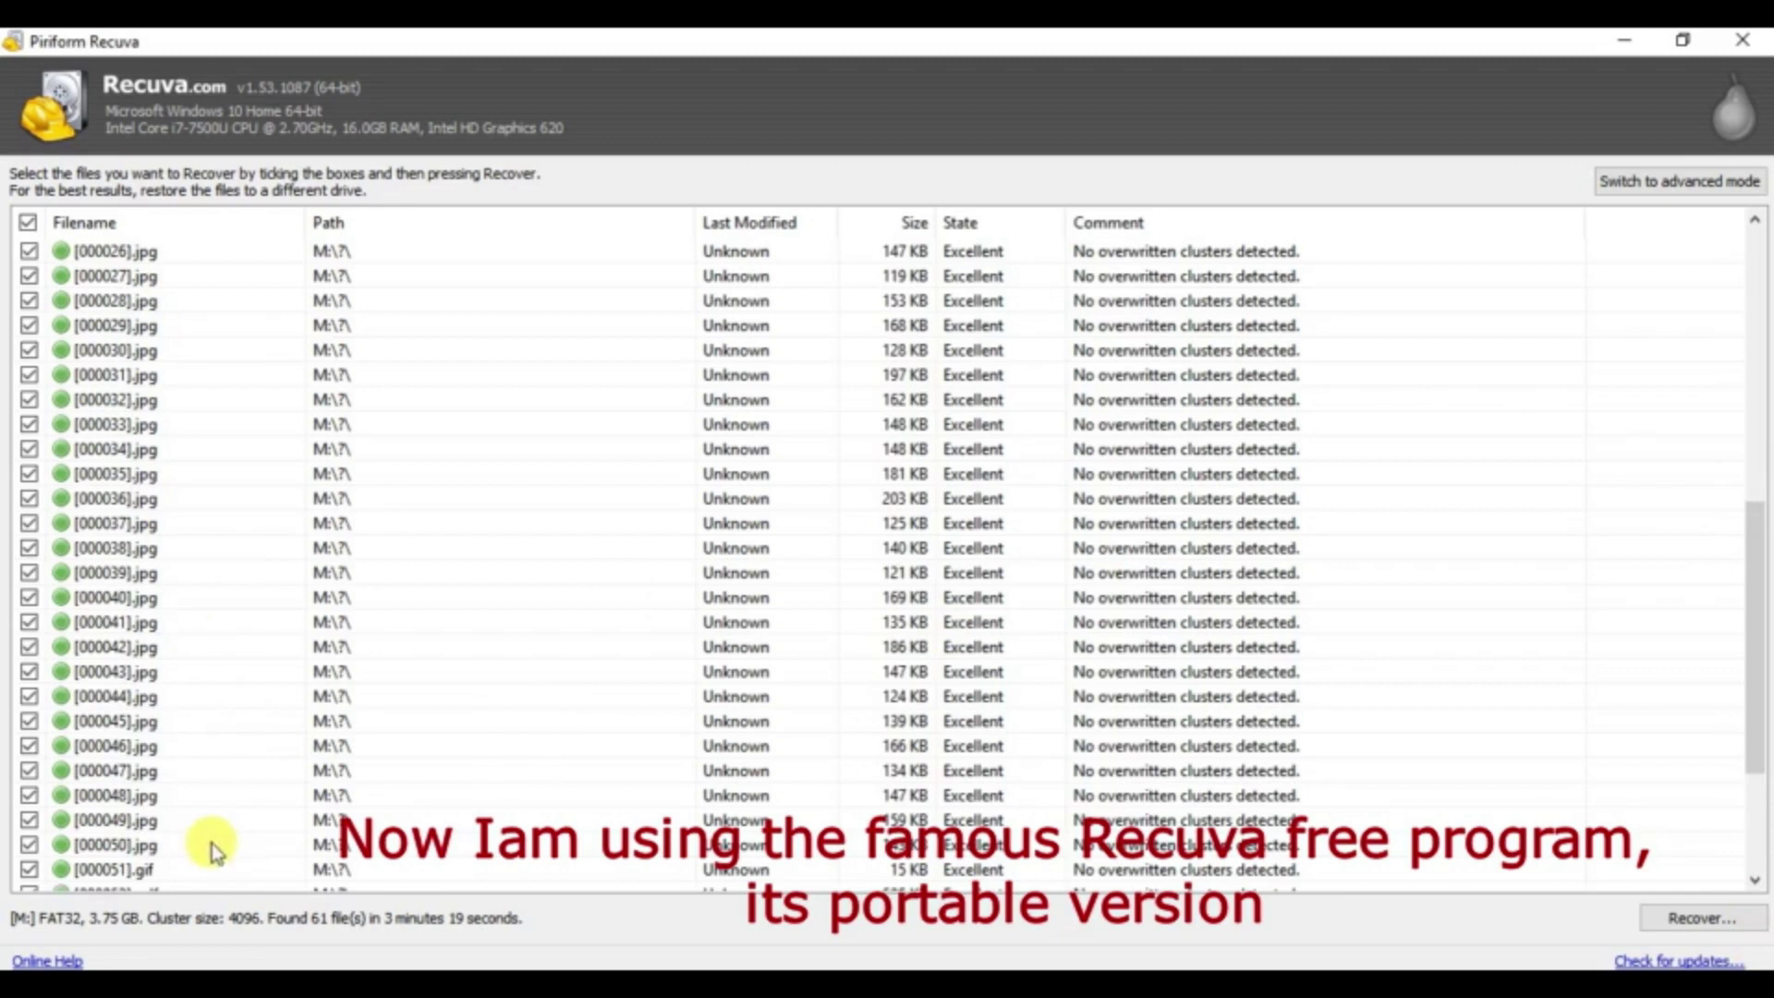
pyautogui.moveTo(1753, 529); pyautogui.dragTo(1759, 647)
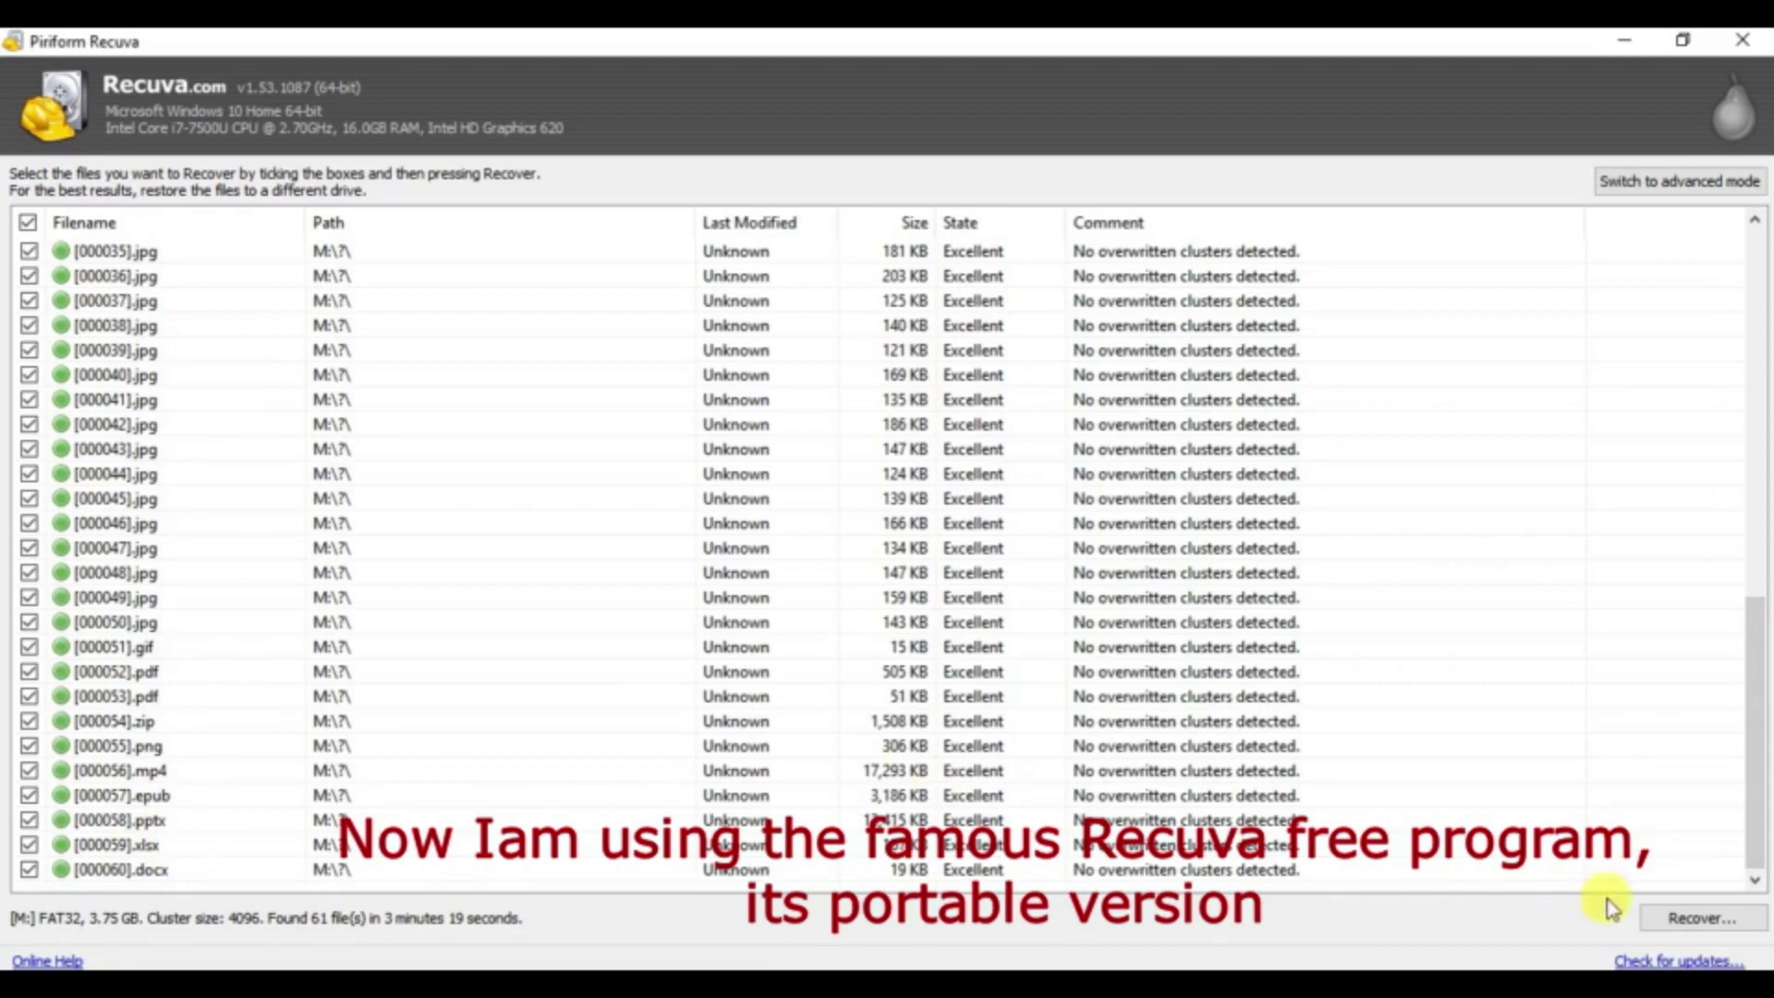
# Step: Start recovering the selected files and create a destination folder named Recovery Recuva on the Desktop
pyautogui.click(1691, 919)
pyautogui.moveTo(1058, 477)
pyautogui.mouseDown()
pyautogui.moveTo(1069, 521)
pyautogui.moveTo(1060, 464)
pyautogui.mouseUp()
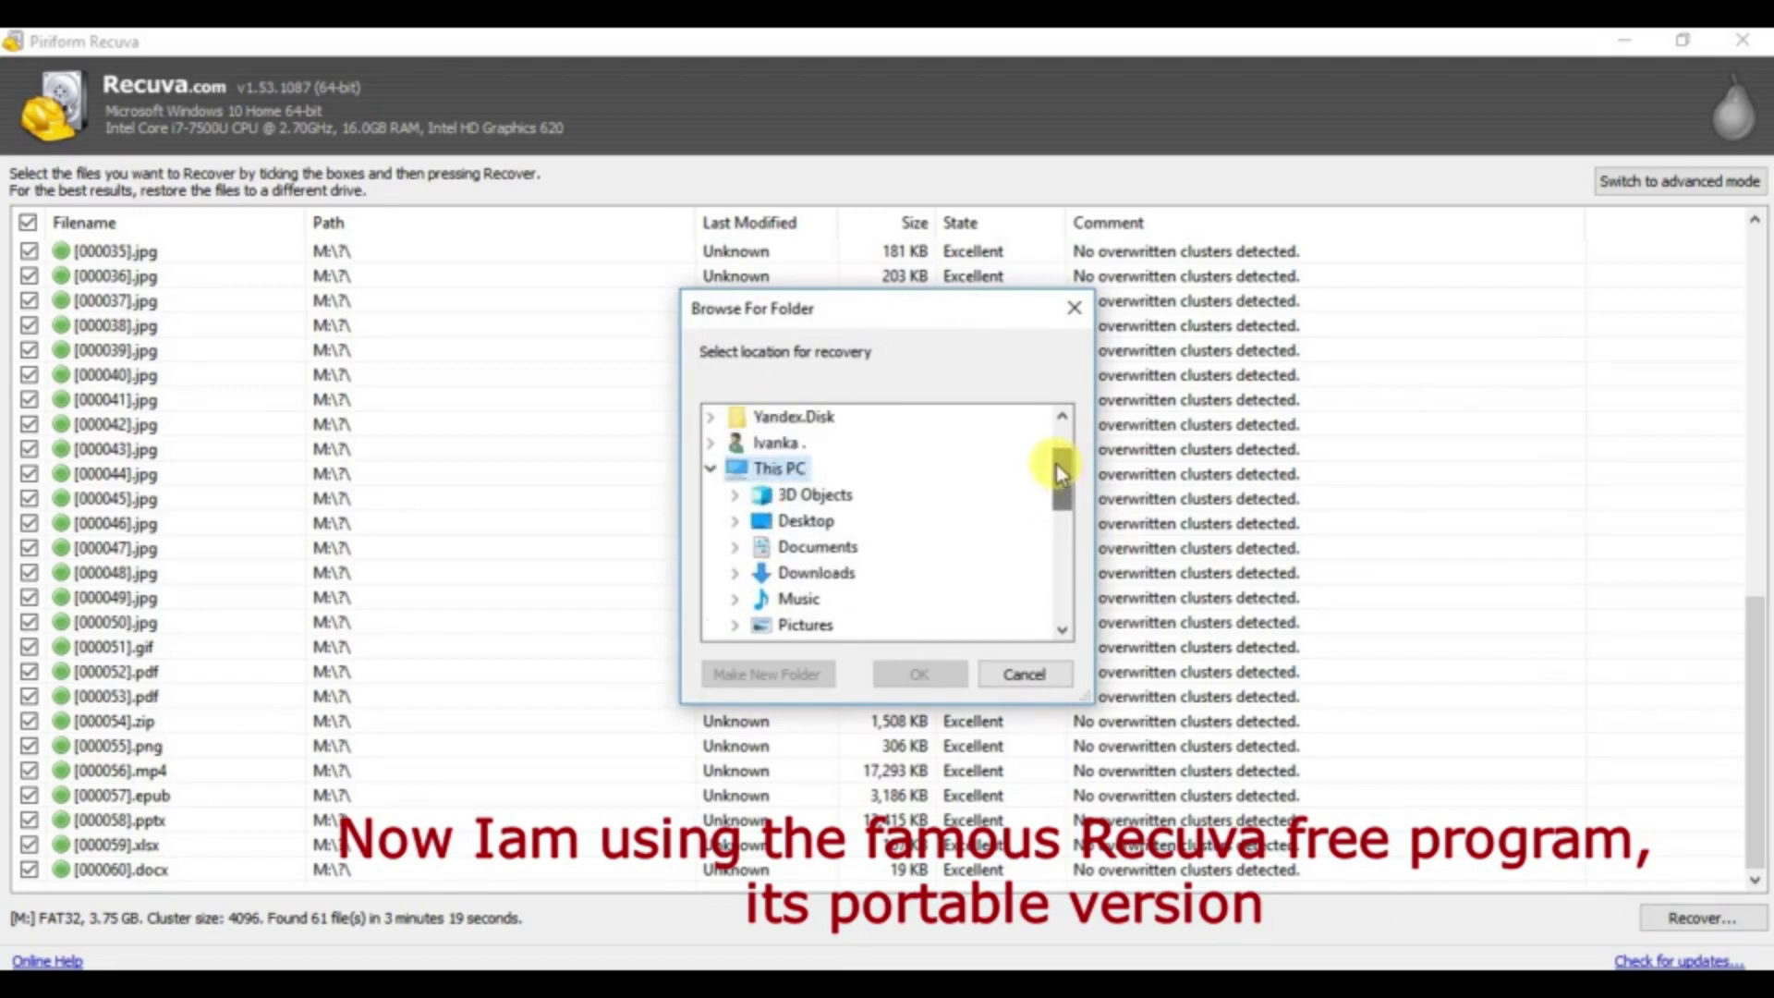
pyautogui.click(709, 471)
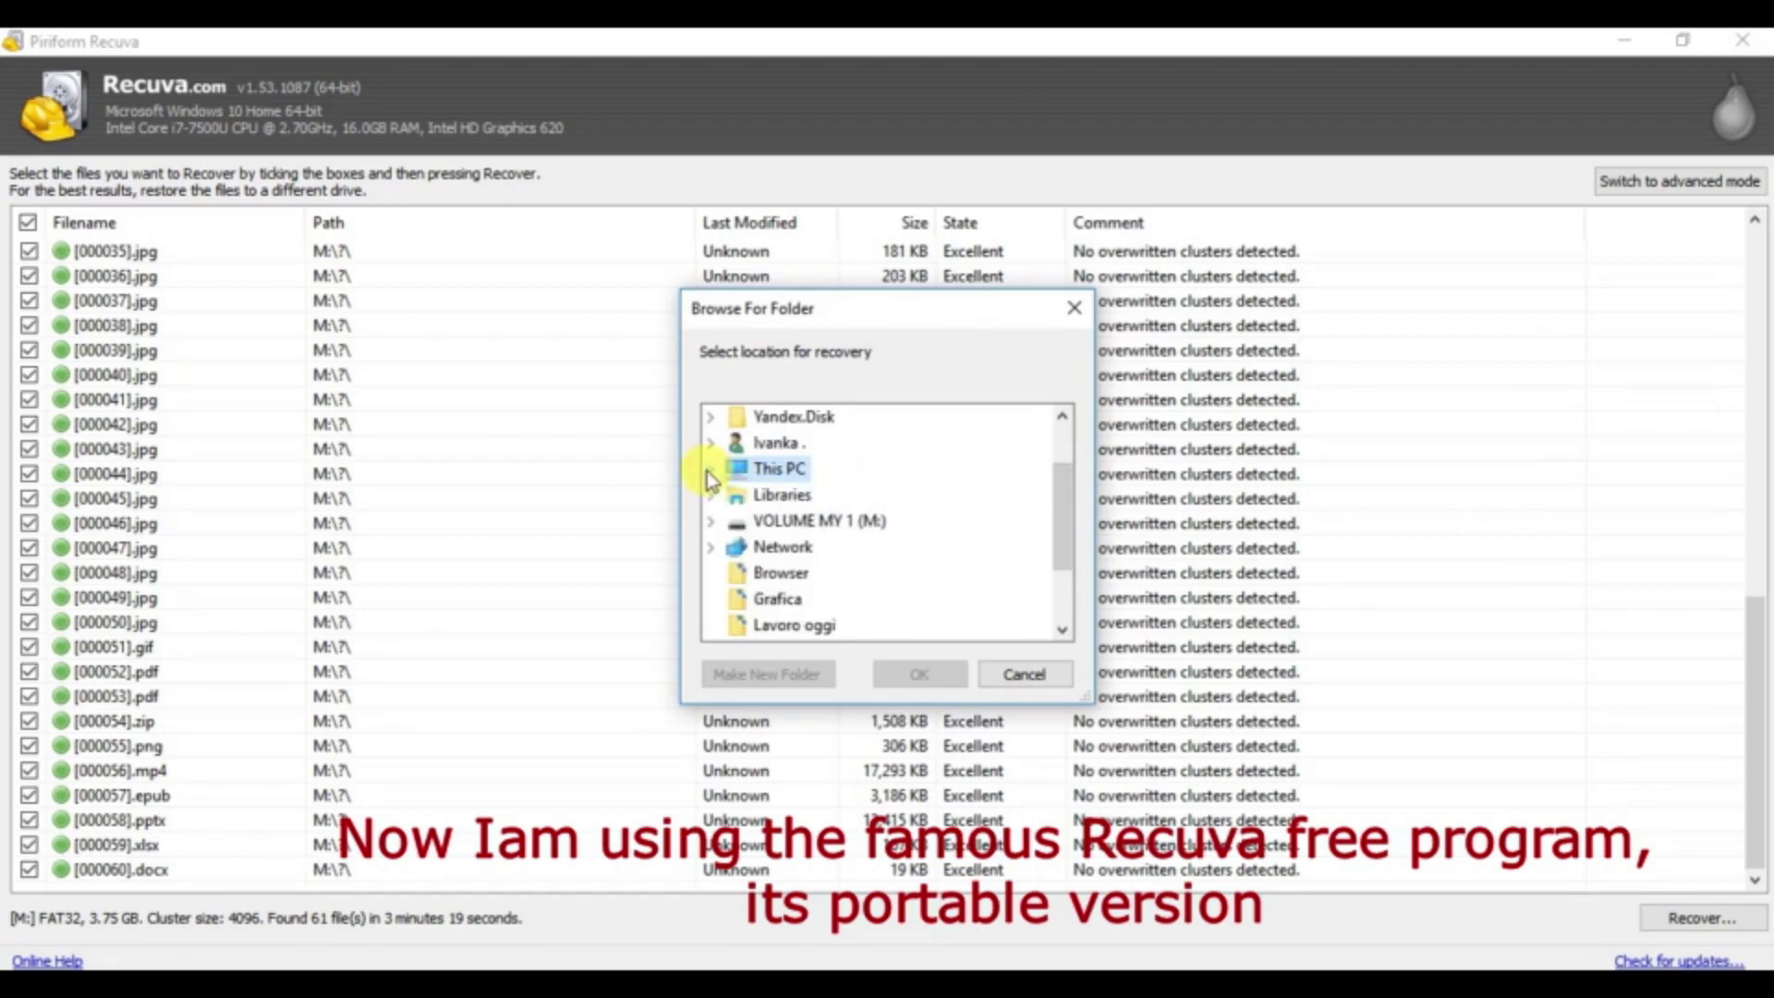
pyautogui.click(709, 471)
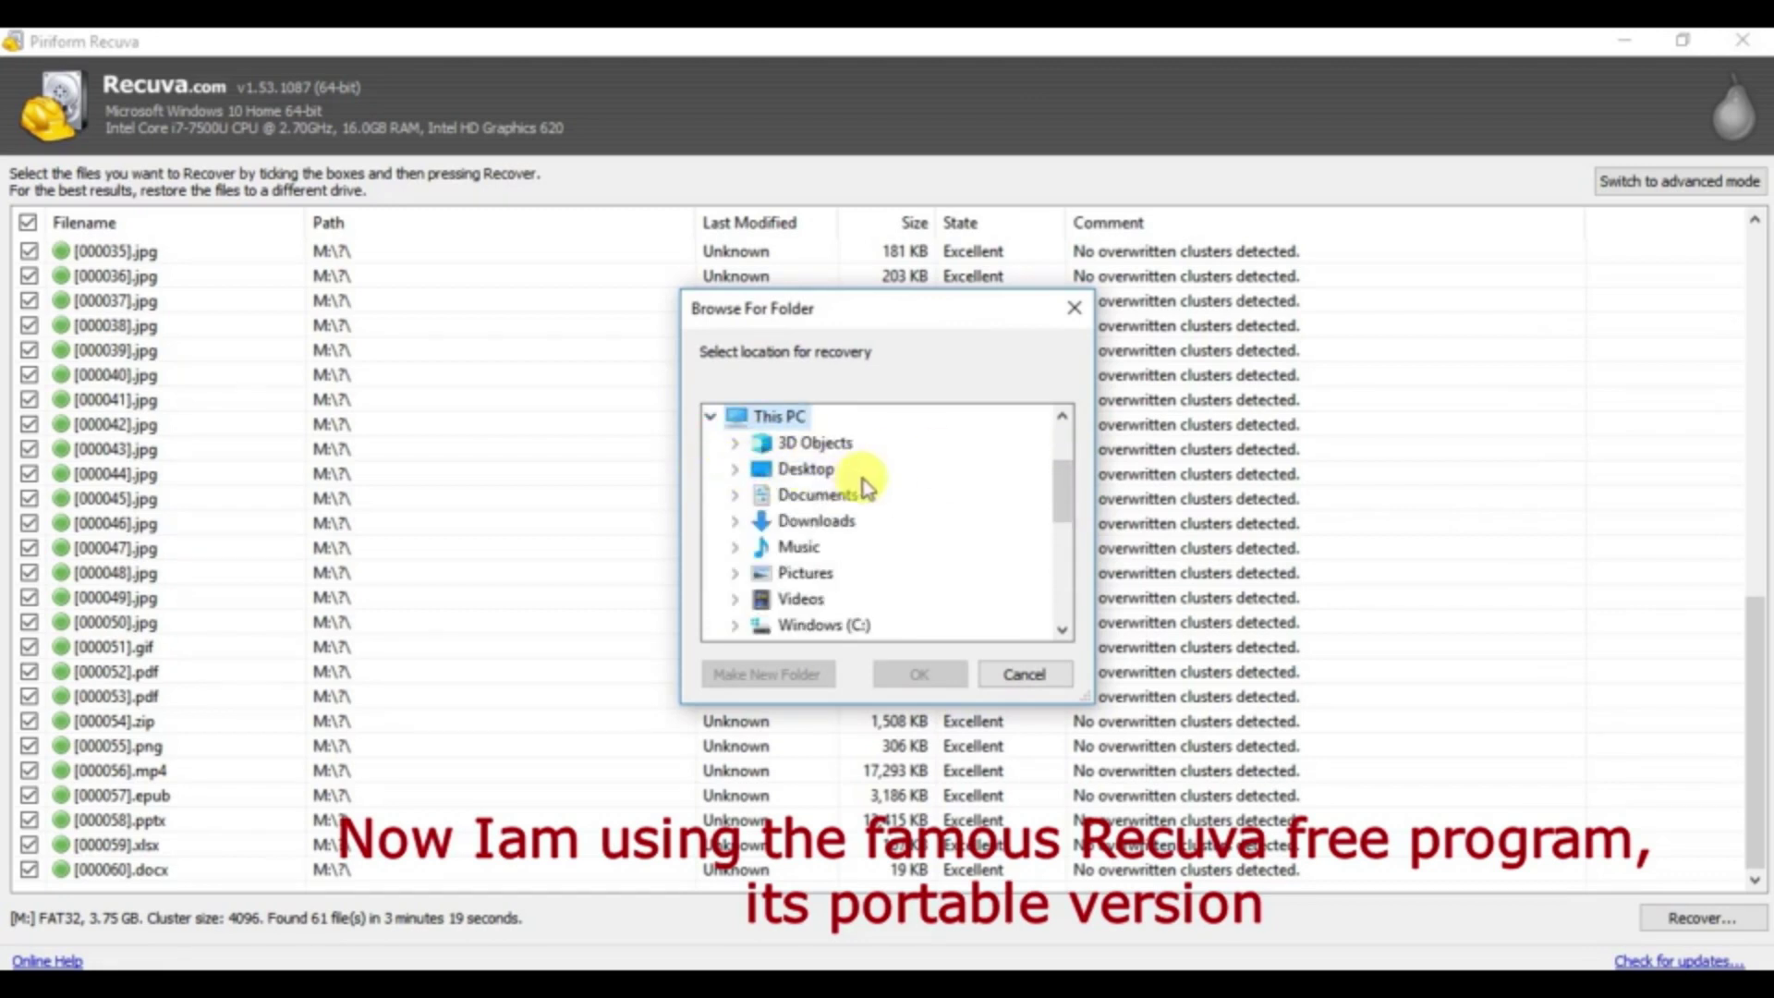
pyautogui.doubleClick(807, 469)
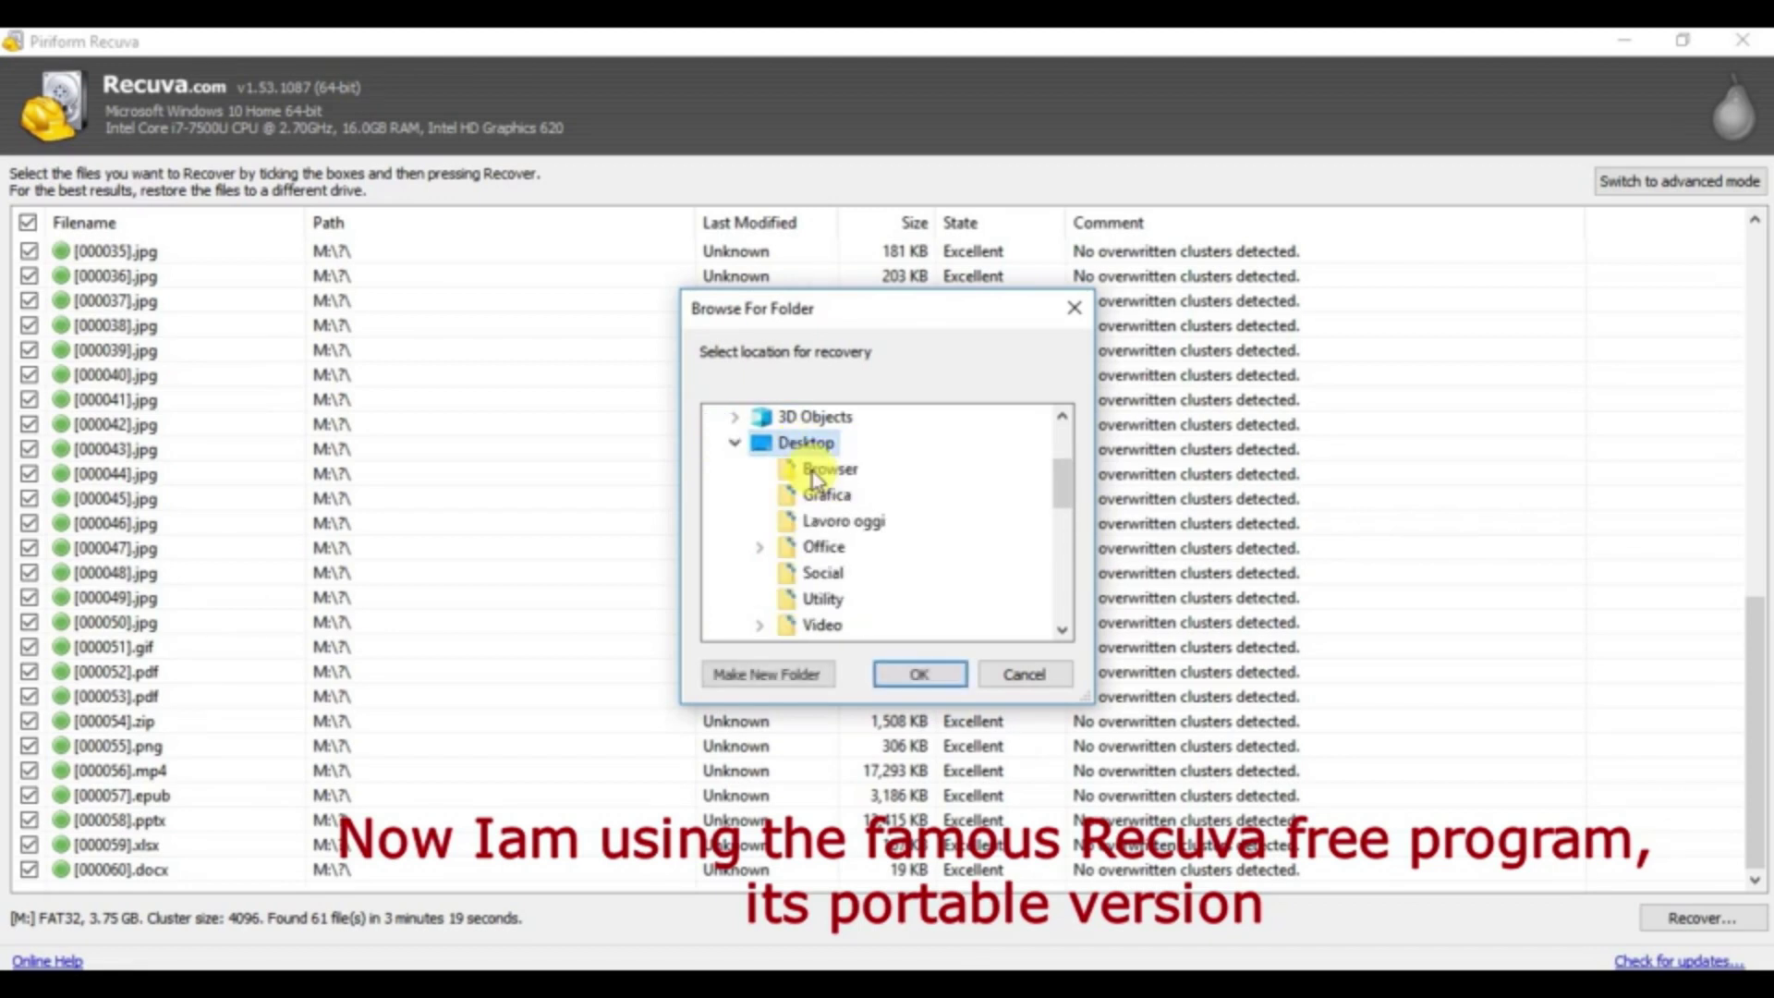
pyautogui.click(766, 672)
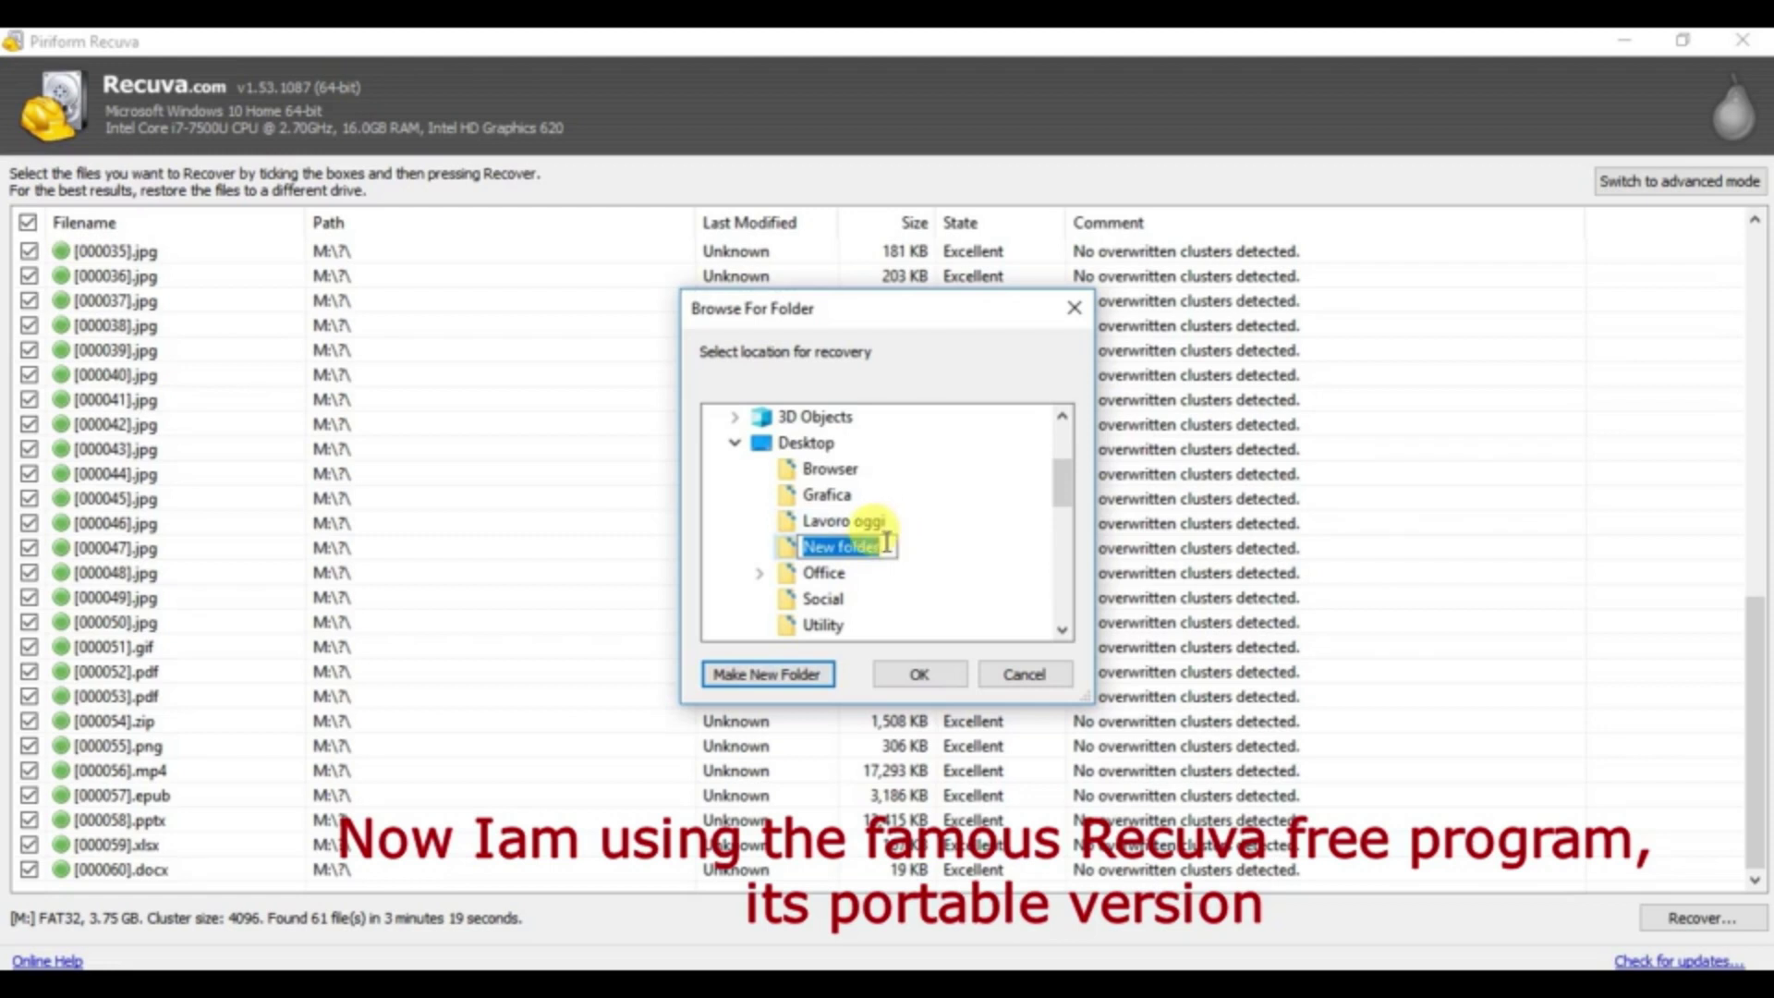
pyautogui.write('Re')
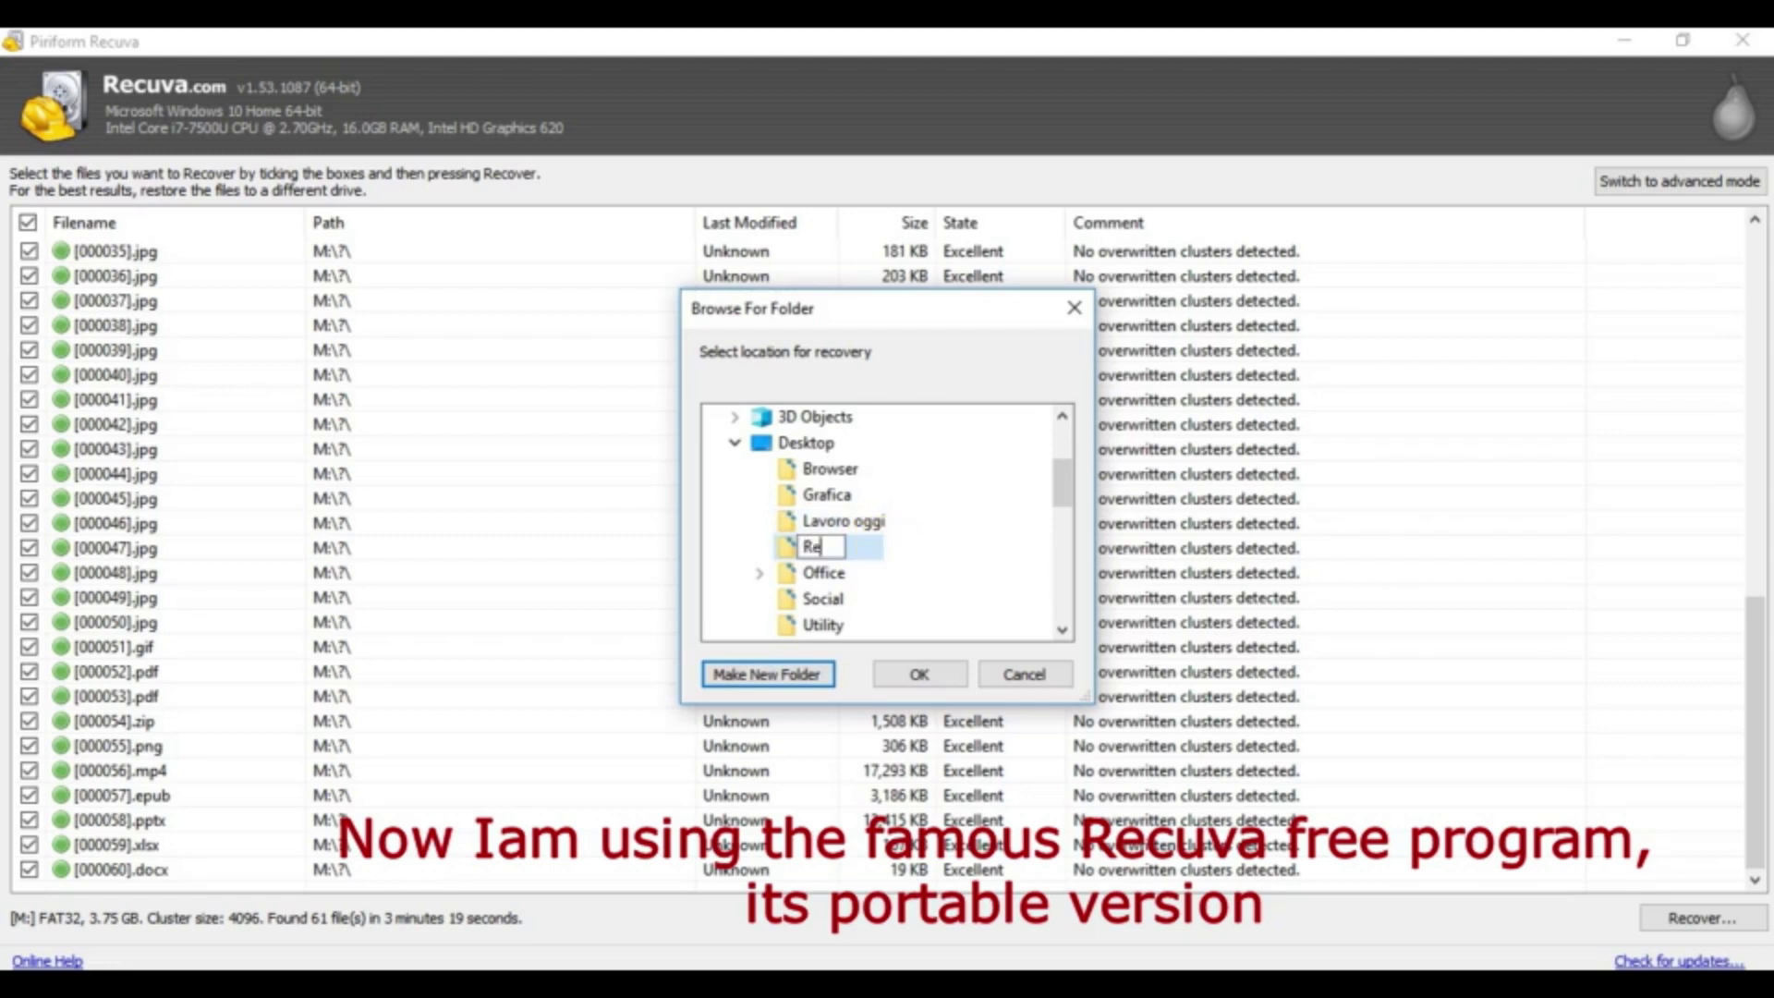
pyautogui.write('covery Recuva')
# Step: Confirm the new Desktop folder as the recovery location and dismiss the completion notice
pyautogui.click(922, 679)
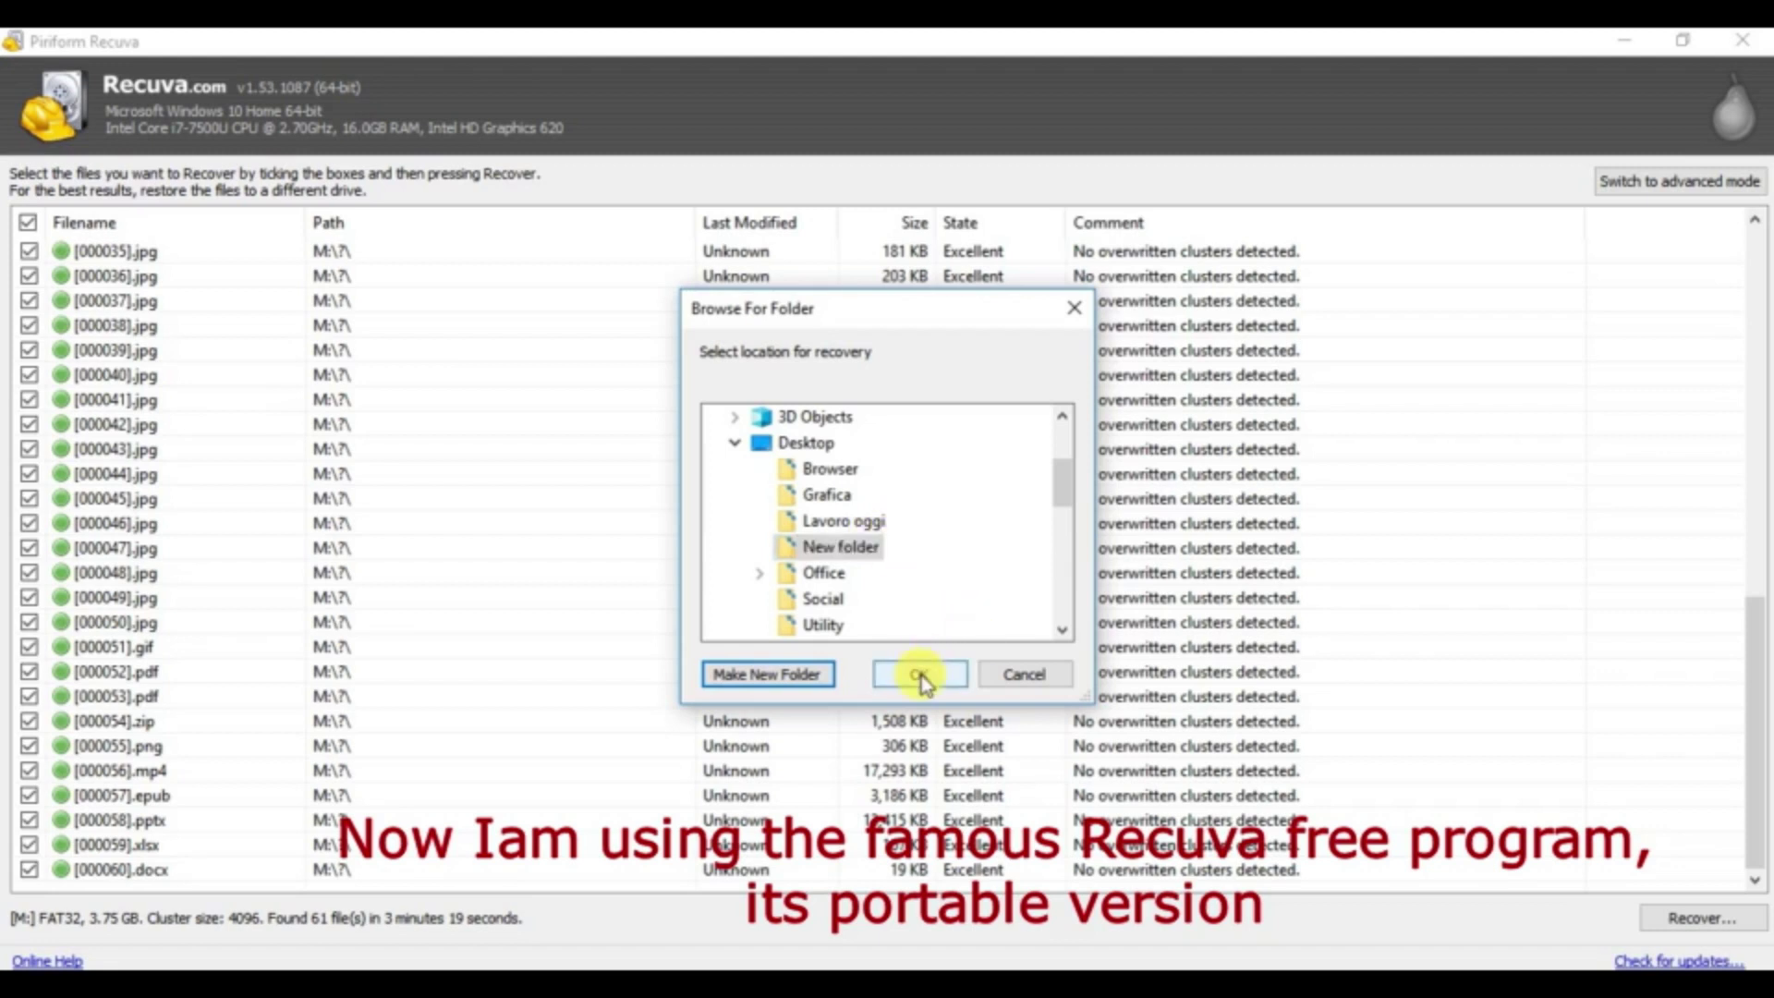
pyautogui.click(922, 677)
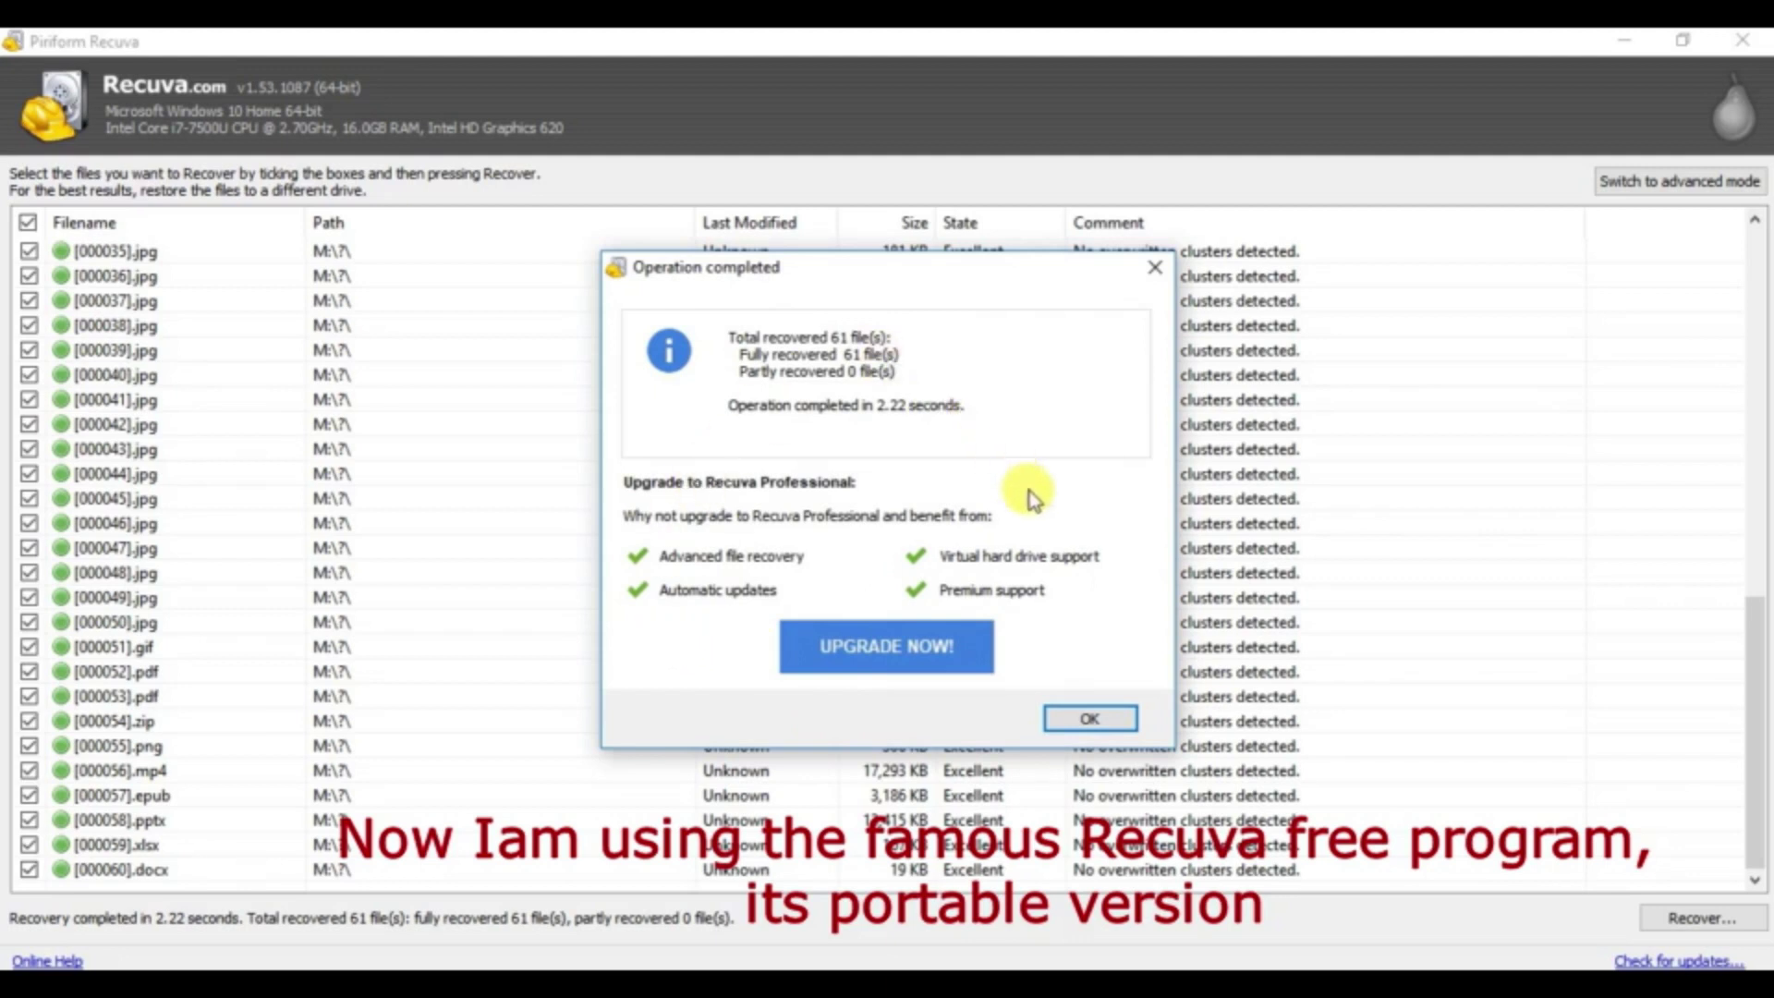
pyautogui.click(1087, 720)
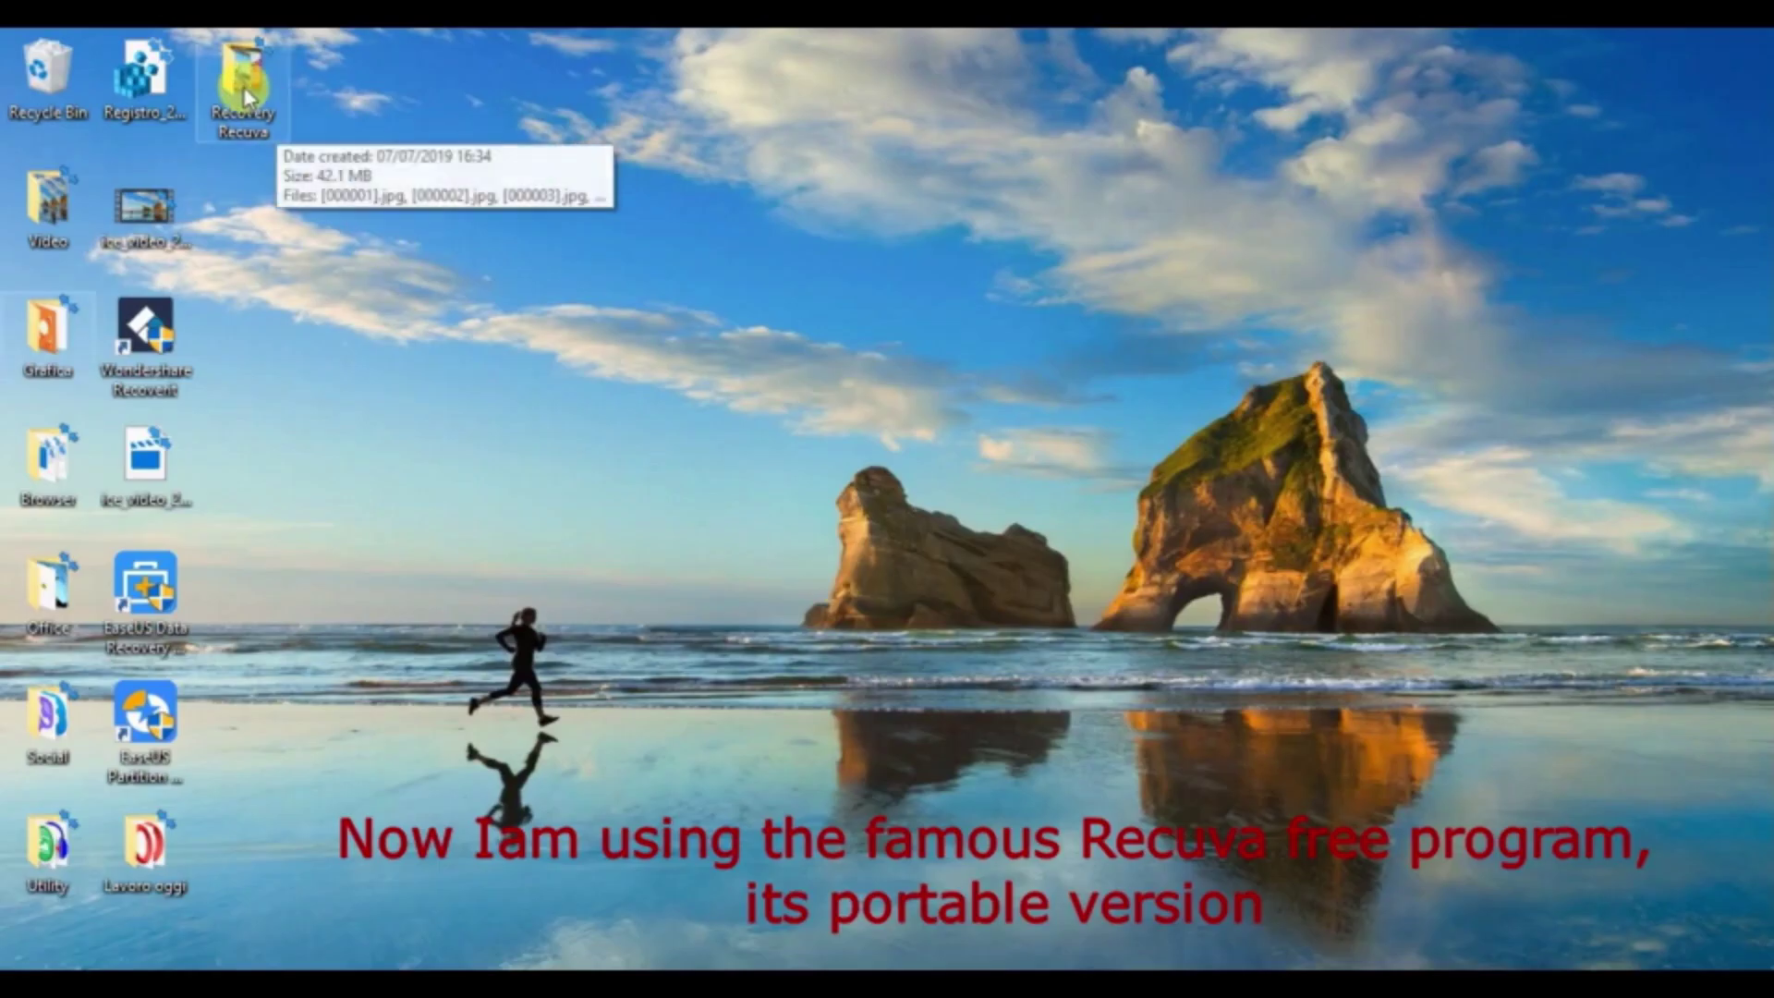
# Step: Open the Recovery Recuva folder on the desktop and examine the recovered images, PDFs and other files
pyautogui.doubleClick(245, 93)
pyautogui.click(582, 519)
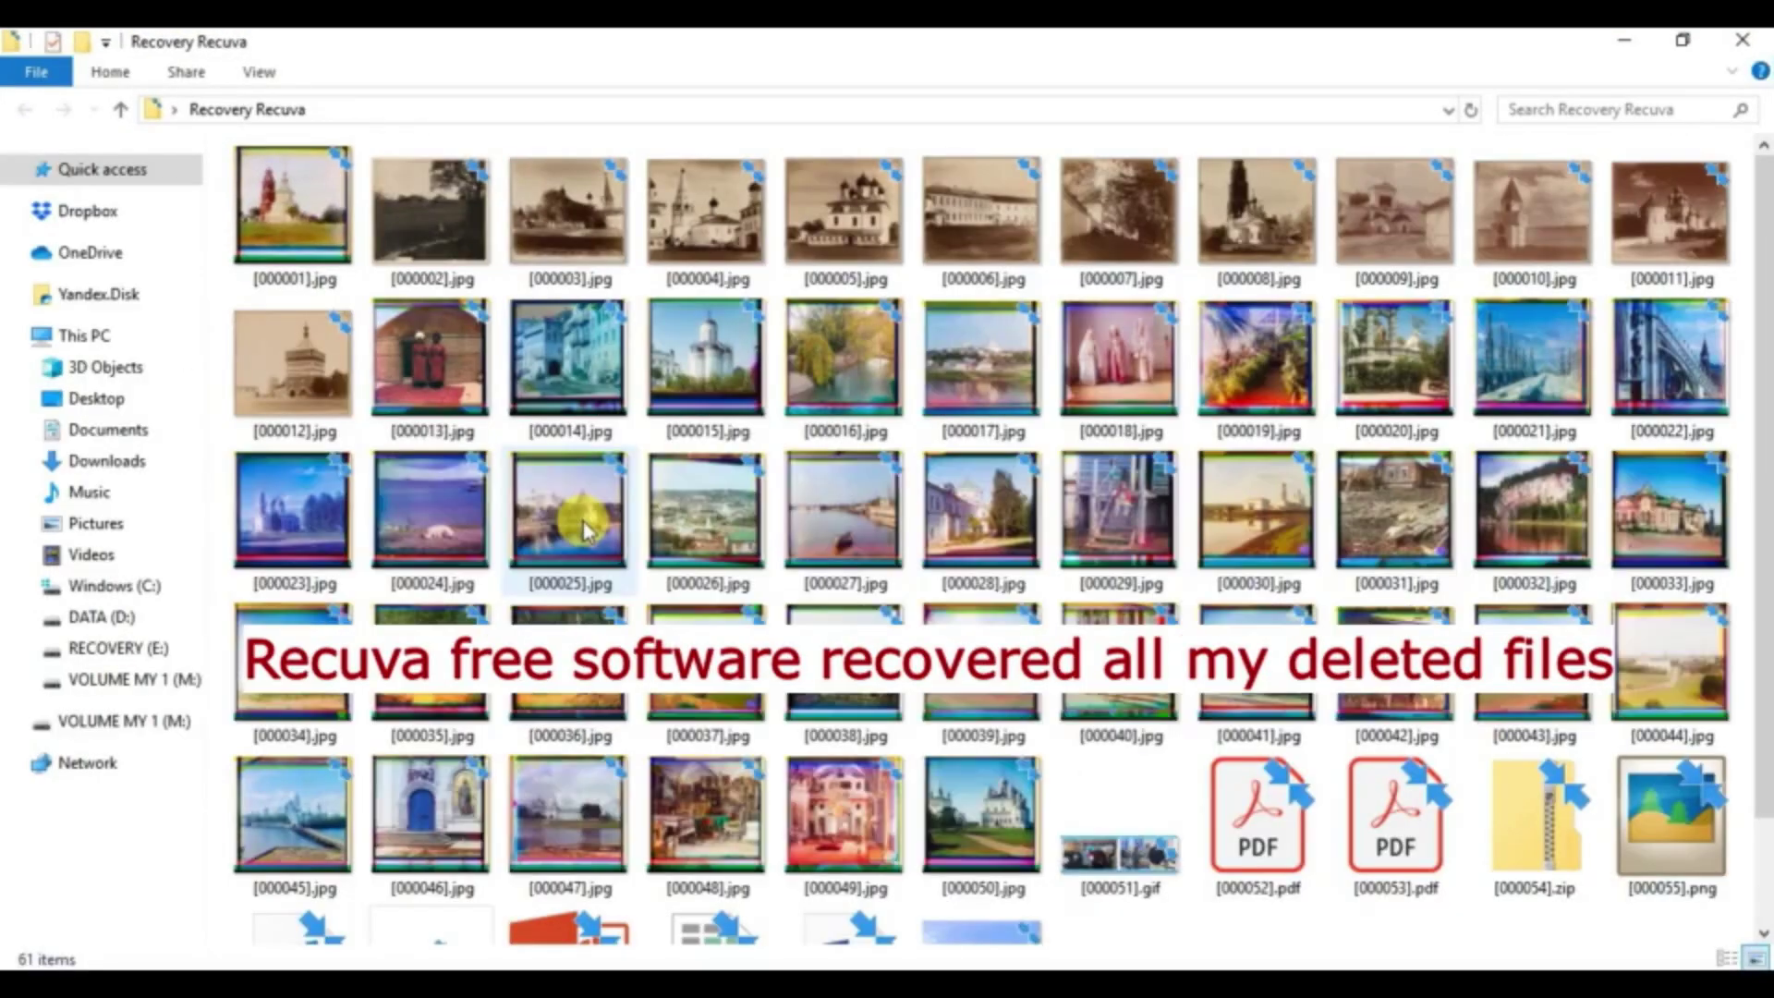
pyautogui.scroll(-3, 1766, 411)
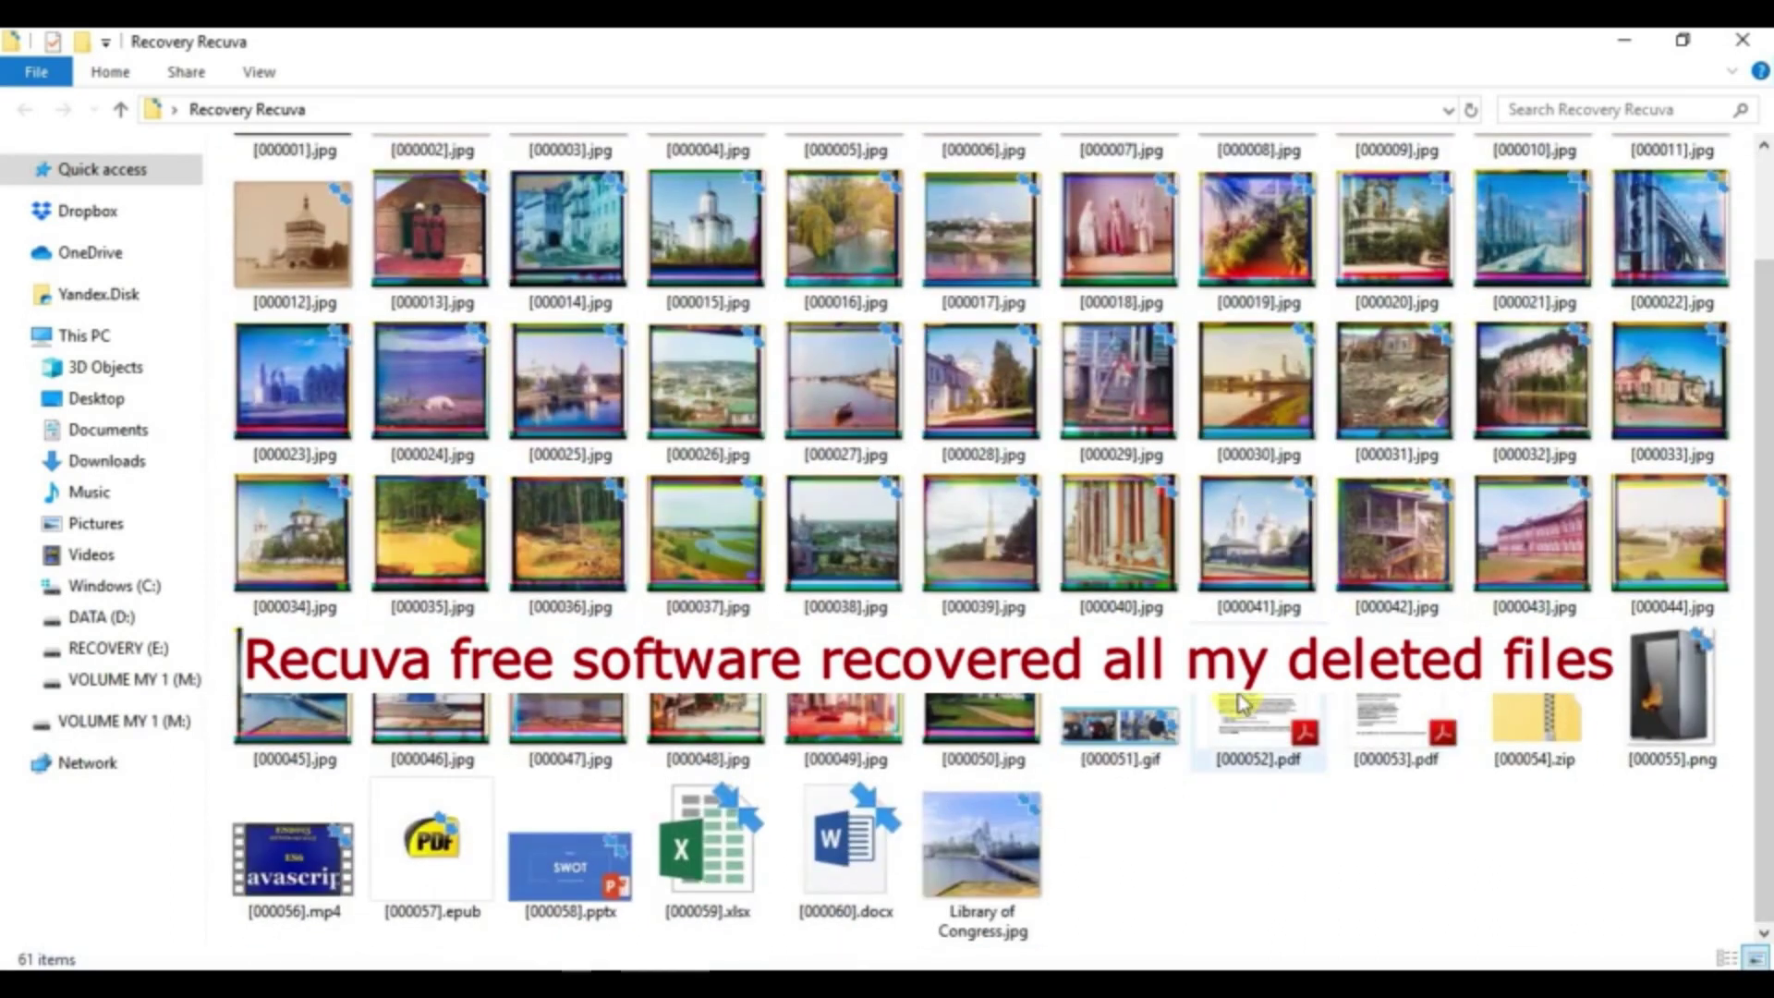
pyautogui.moveTo(1240, 705)
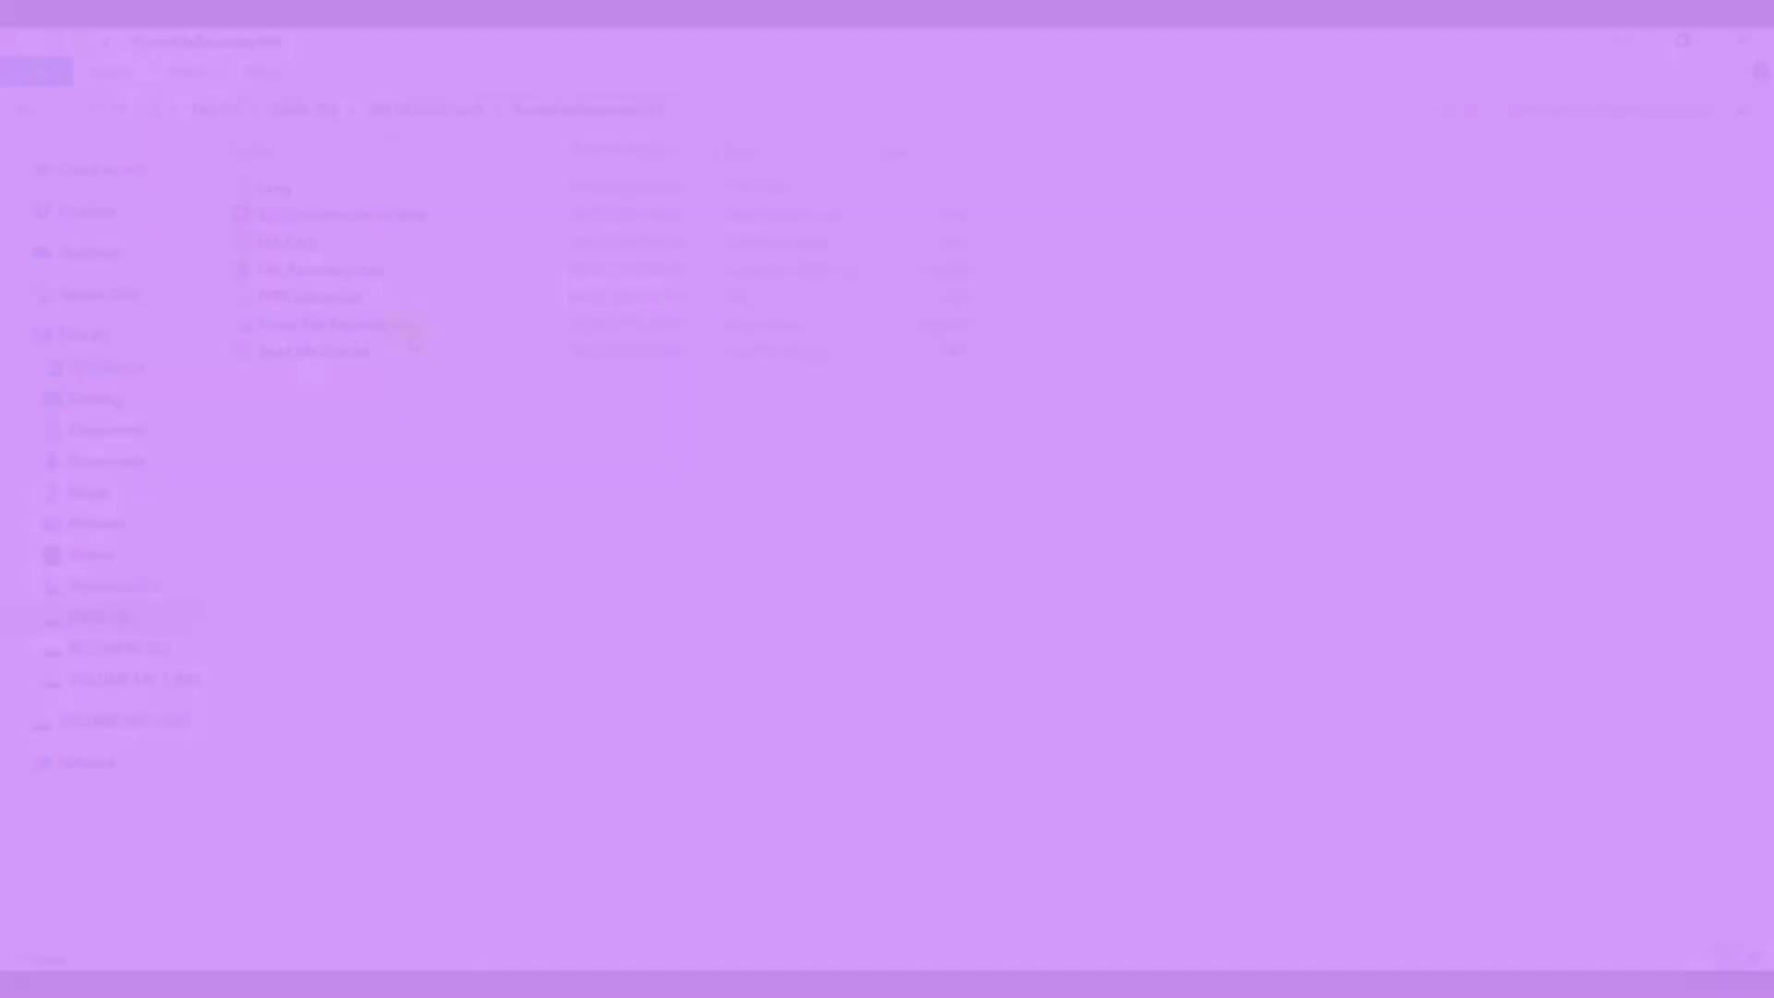
# Step: Launch Puran File Recovery.exe from the PuranFileRecoveryX64 folder in English and dismiss the introductory information
pyautogui.doubleClick(384, 325)
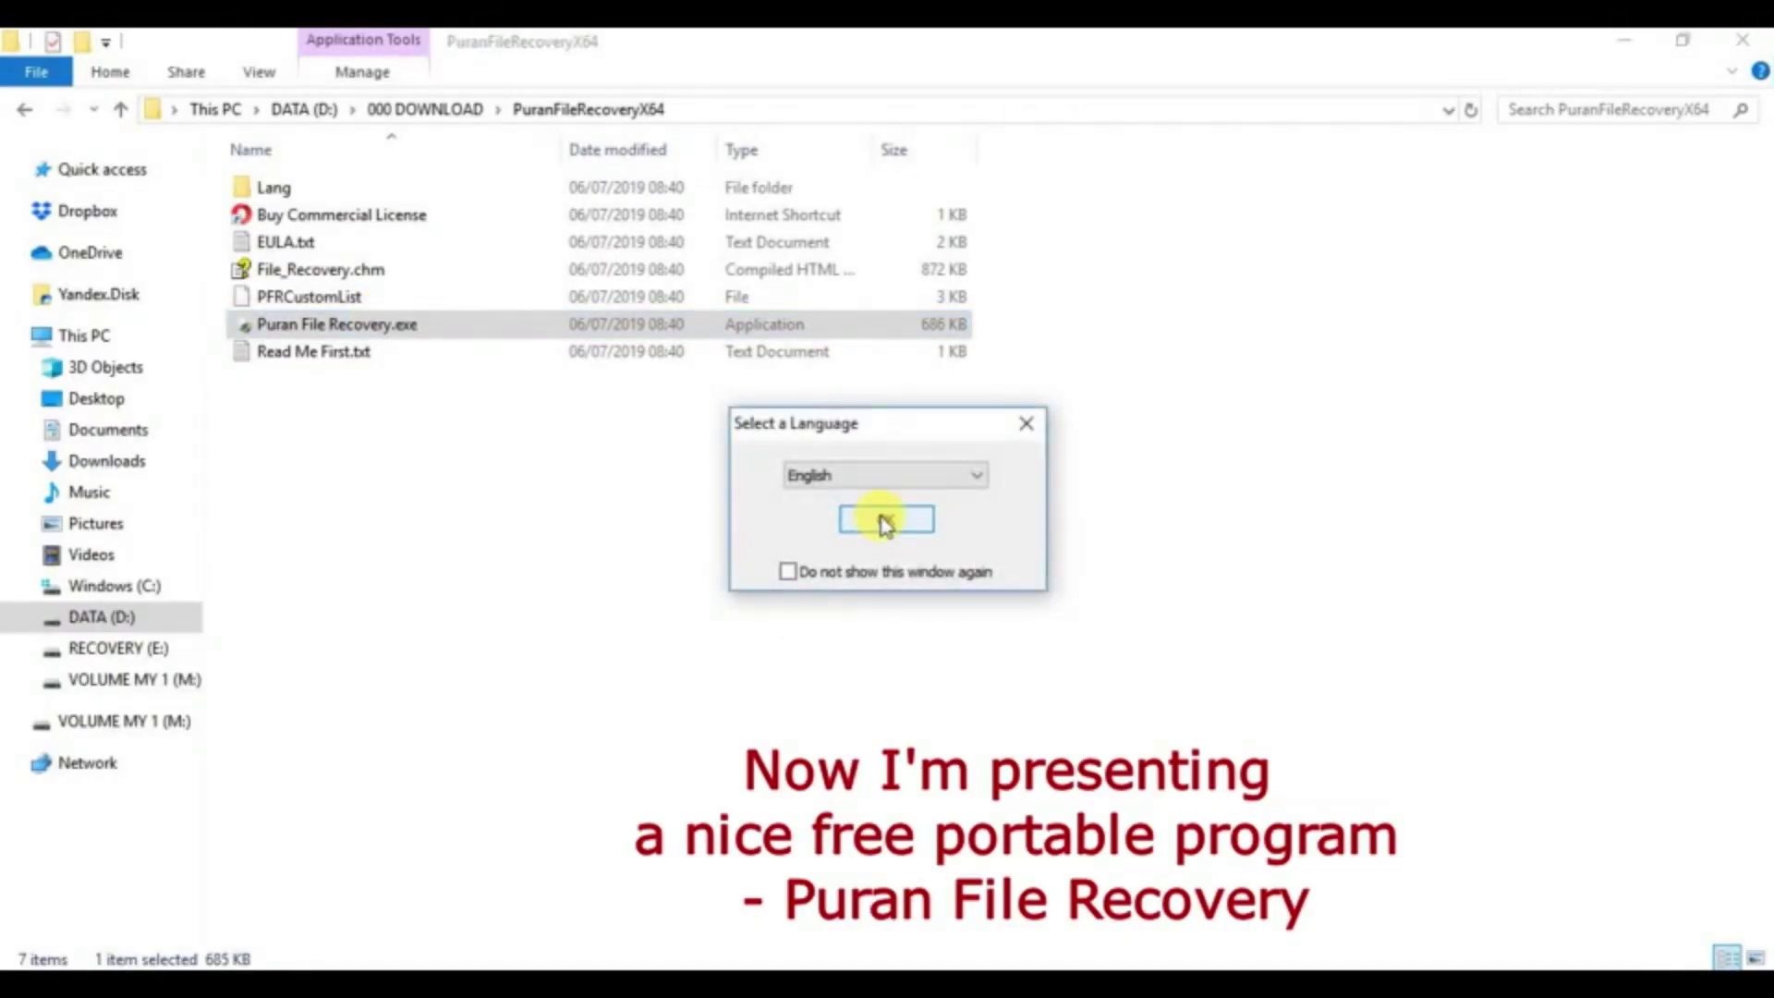
pyautogui.click(884, 522)
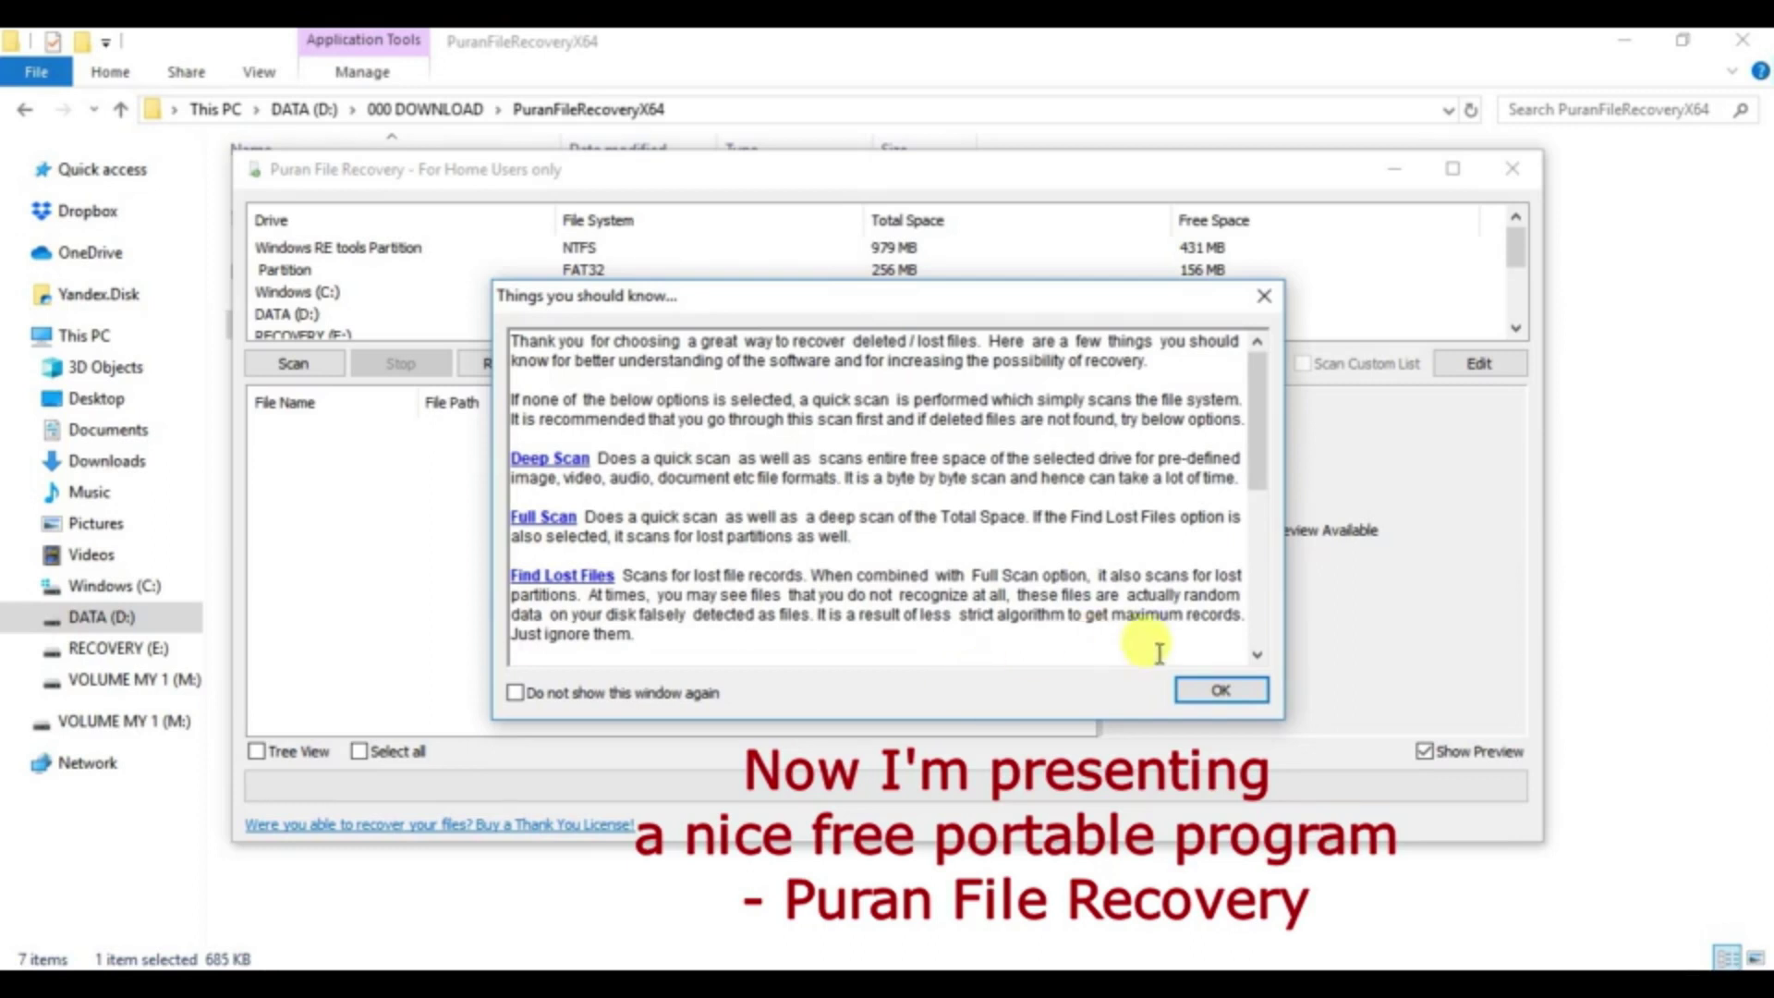
pyautogui.click(1221, 691)
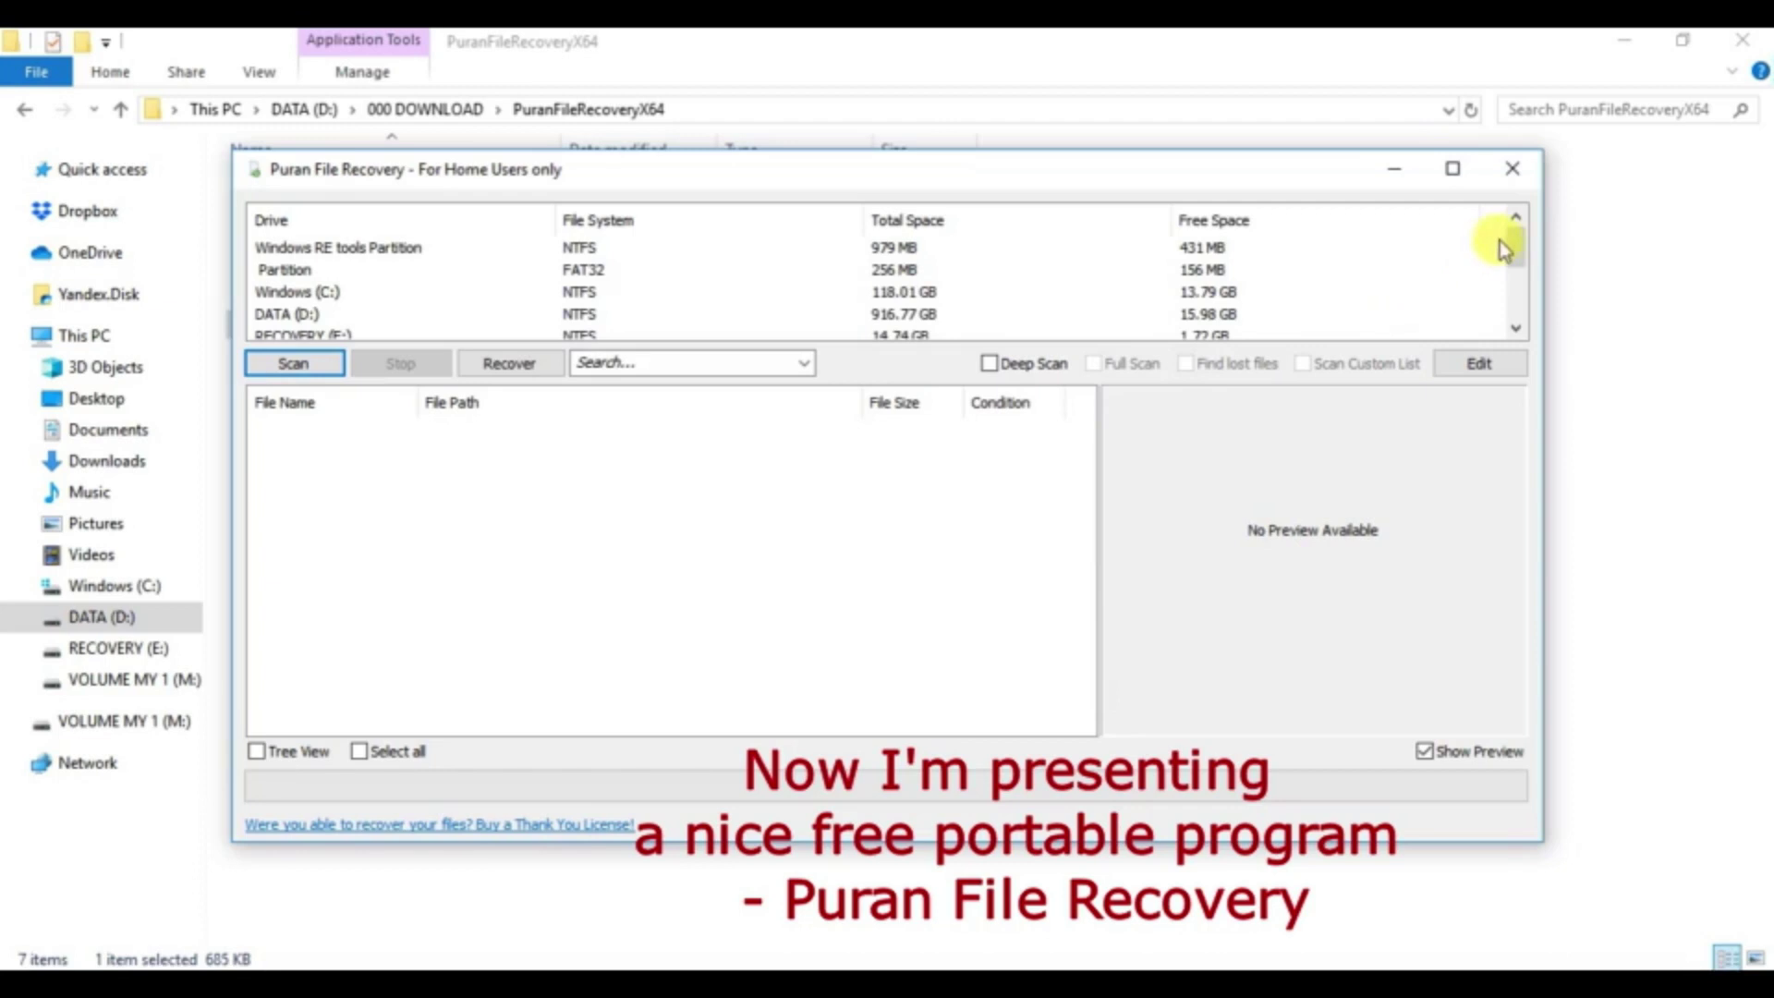
# Step: Scan the VOLUME MY 1 (M:) drive with Deep Scan, Full Scan, Find lost files and Scan Custom List enabled
pyautogui.moveTo(1515, 248); pyautogui.dragTo(1518, 271)
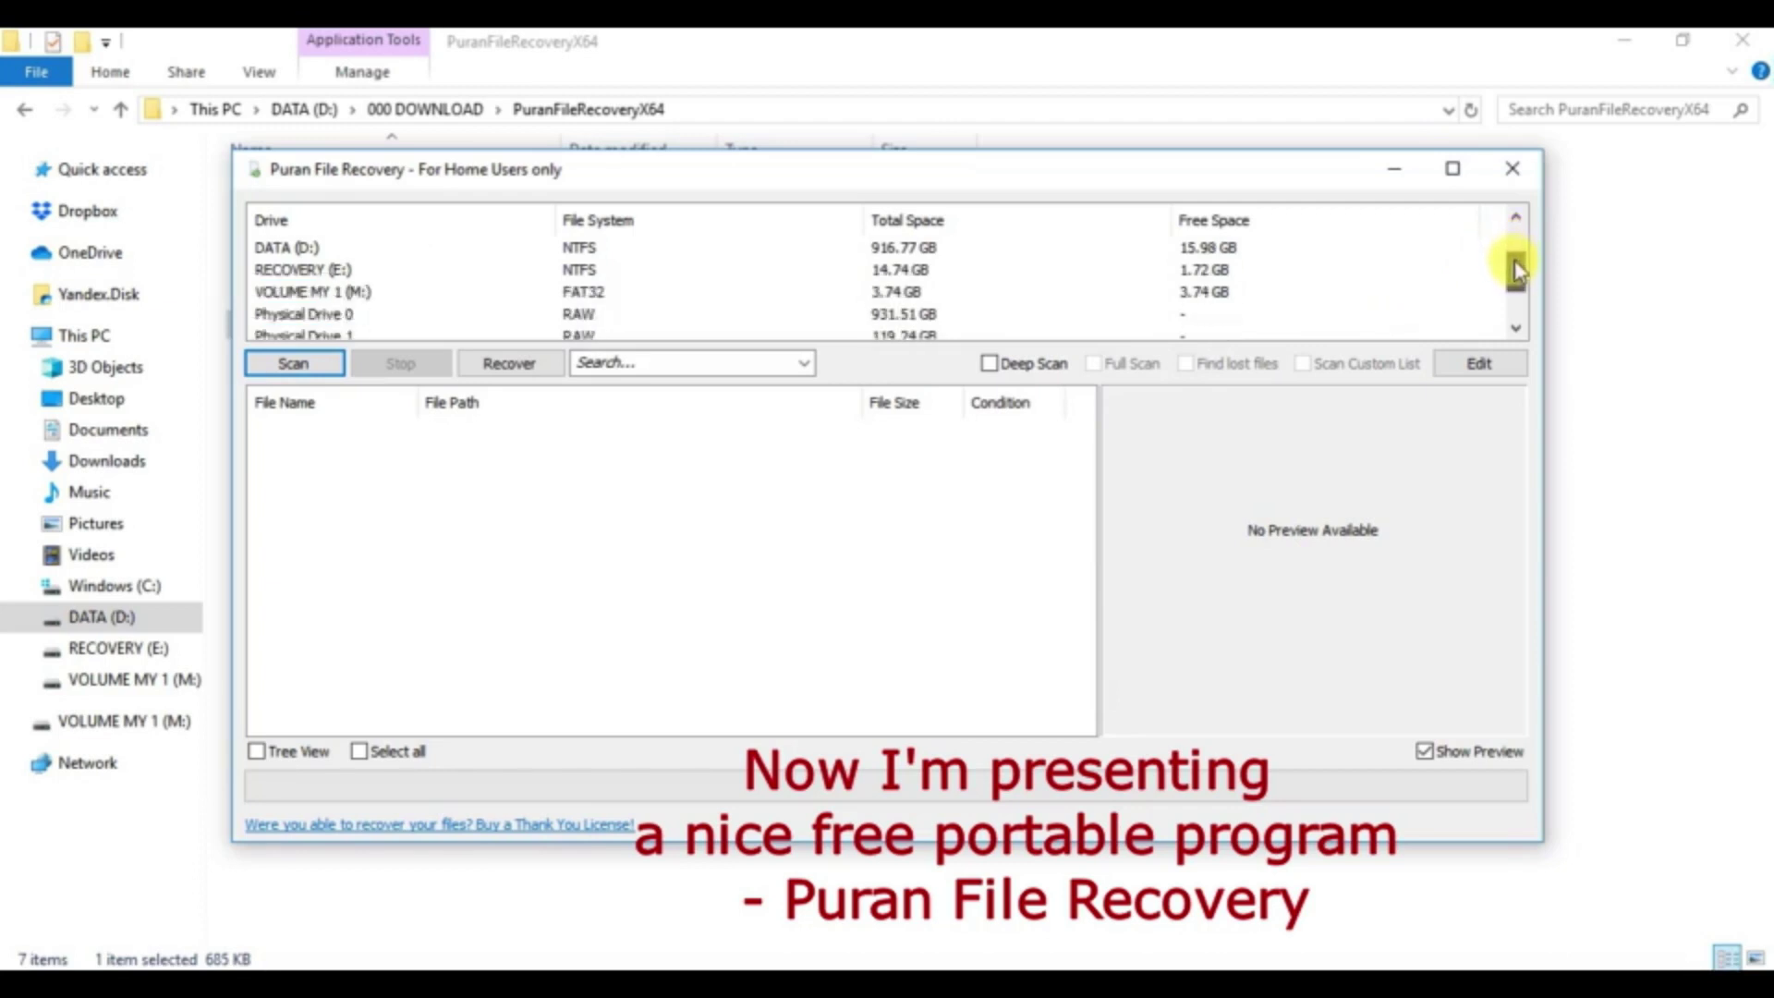
pyautogui.click(340, 293)
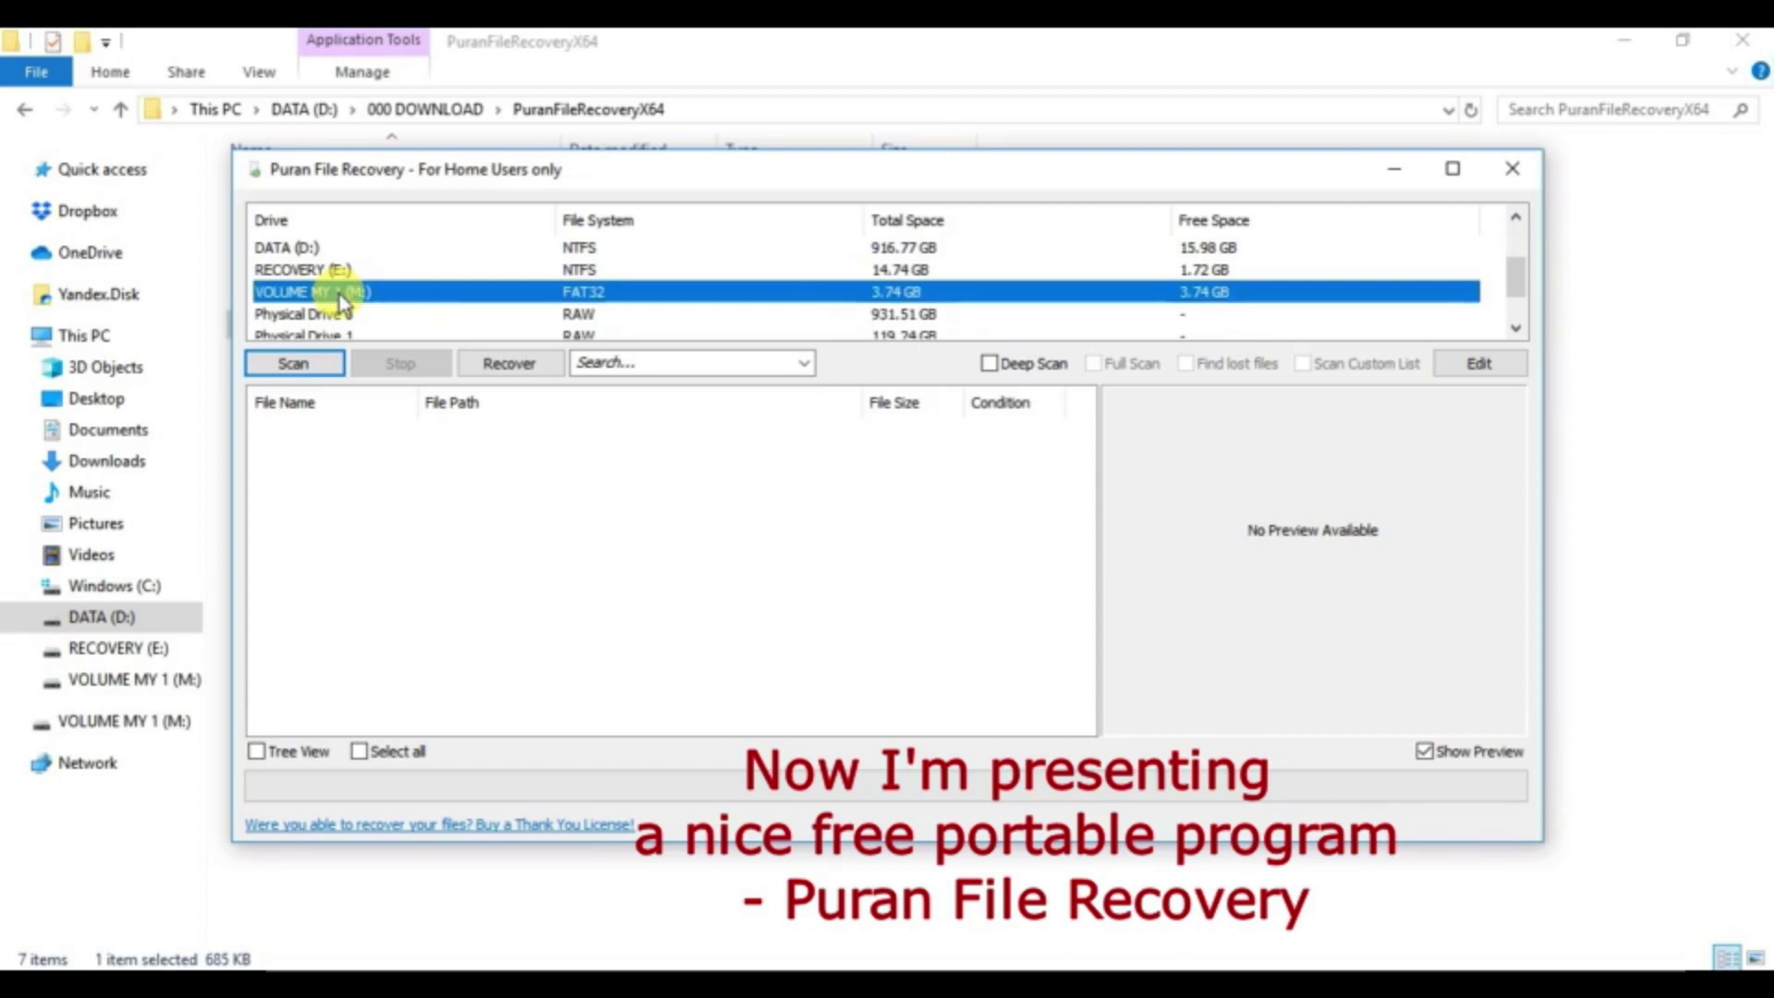
pyautogui.click(989, 365)
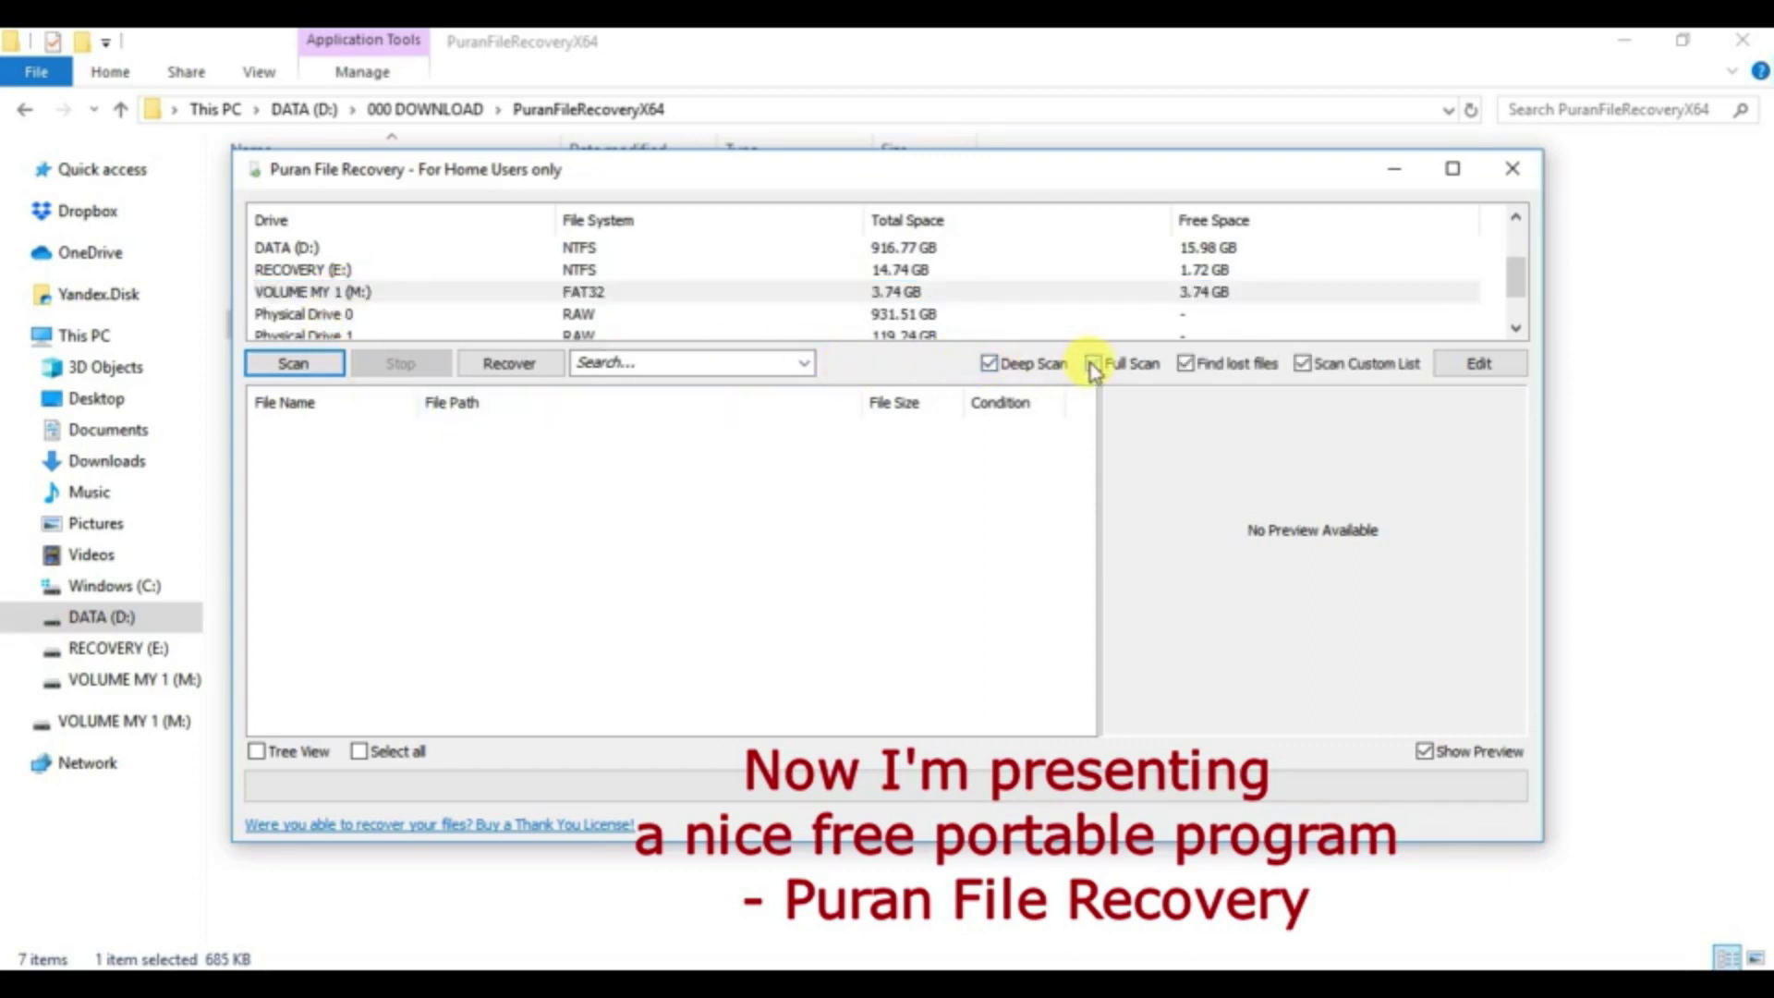
pyautogui.click(1093, 365)
pyautogui.click(290, 367)
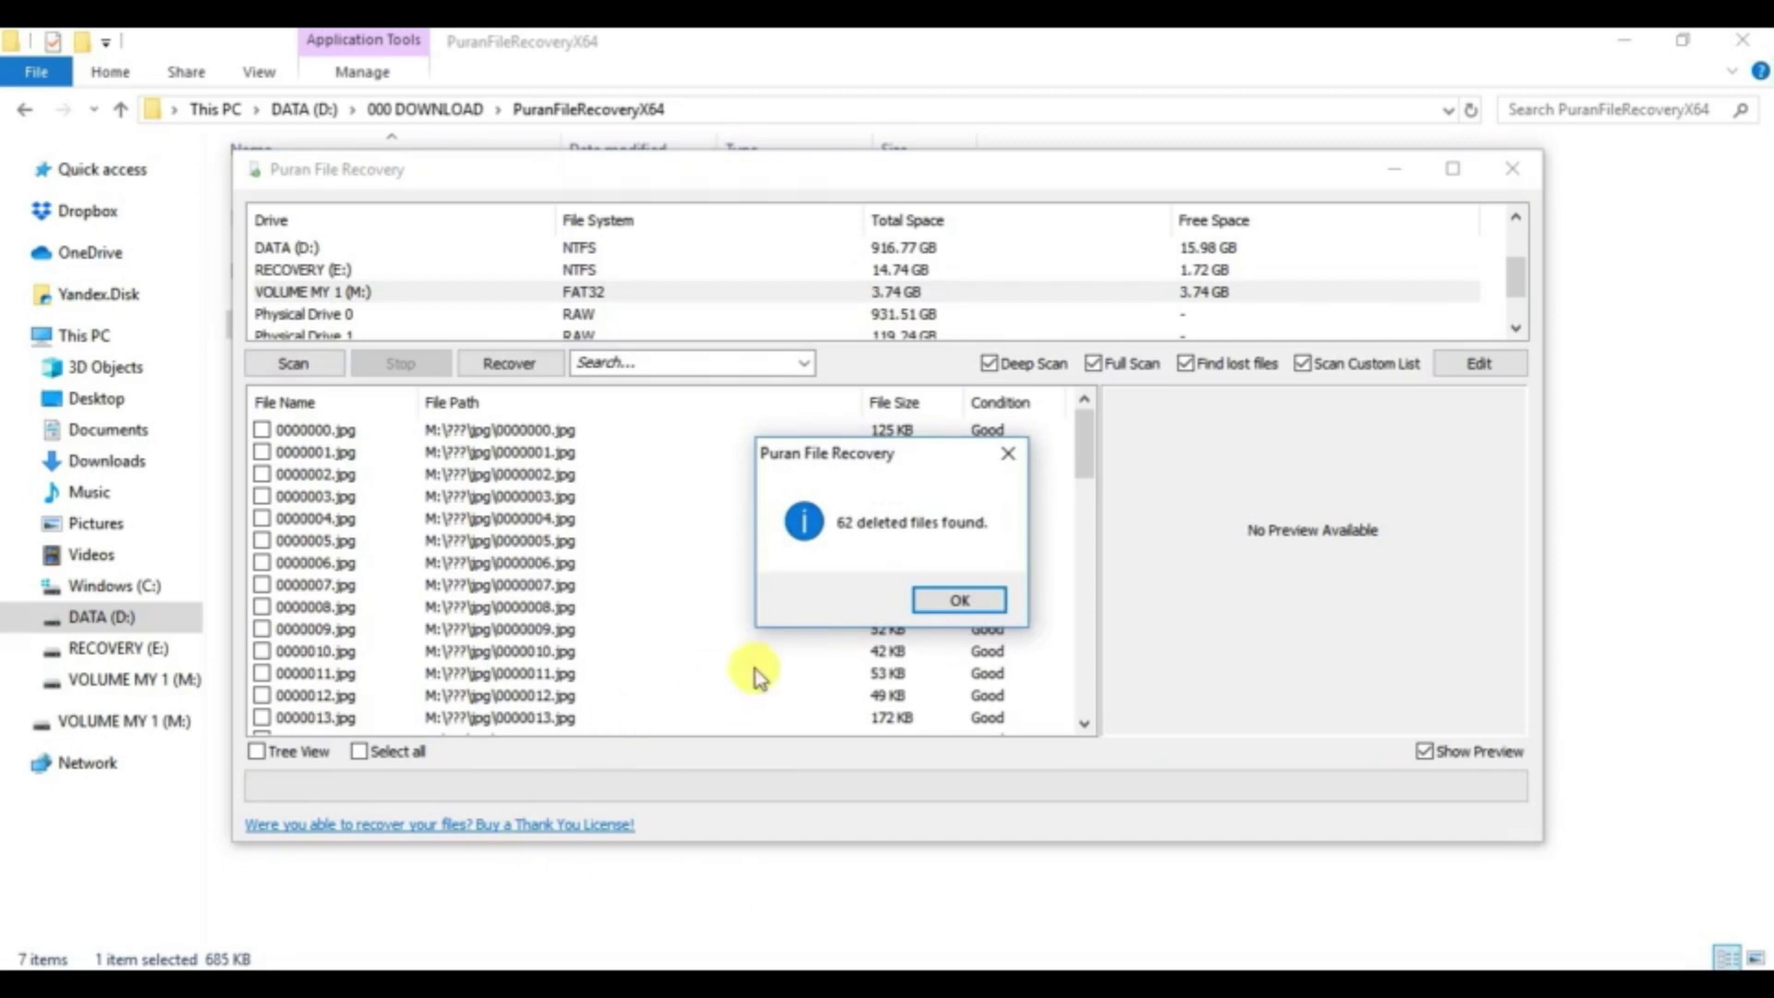
# Step: Dismiss the scan completion notice, select all the found files and look through the list
pyautogui.click(952, 600)
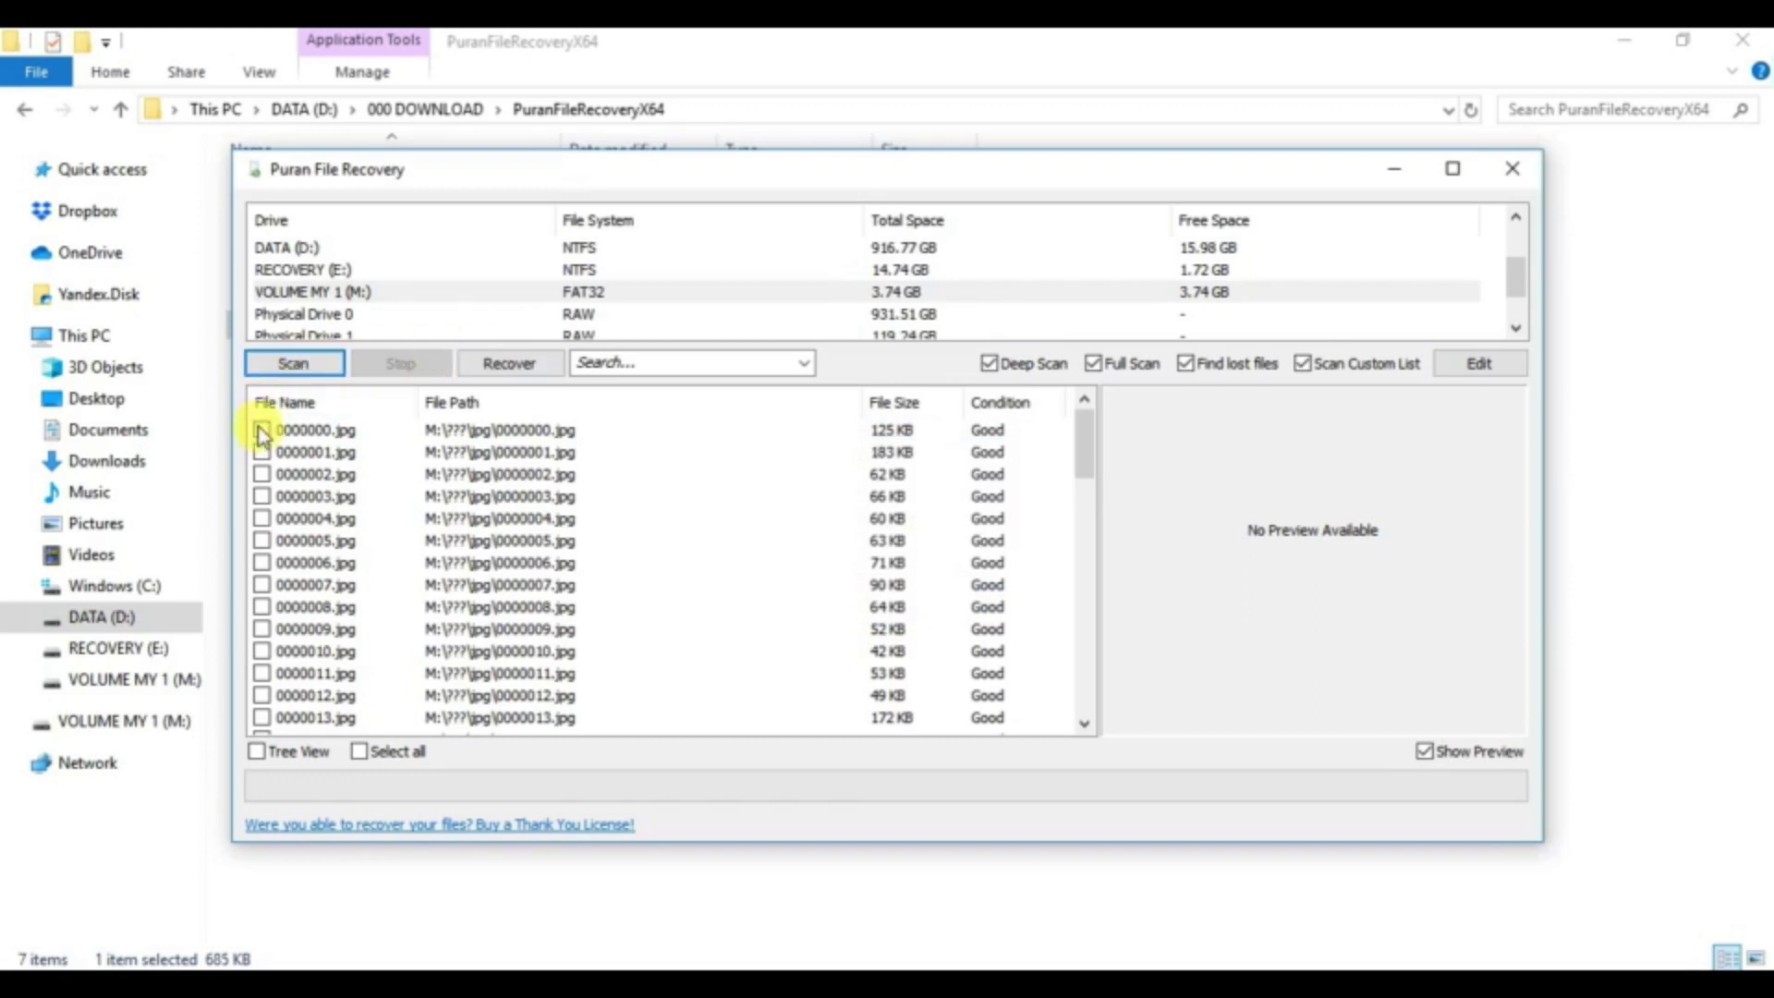
pyautogui.click(360, 752)
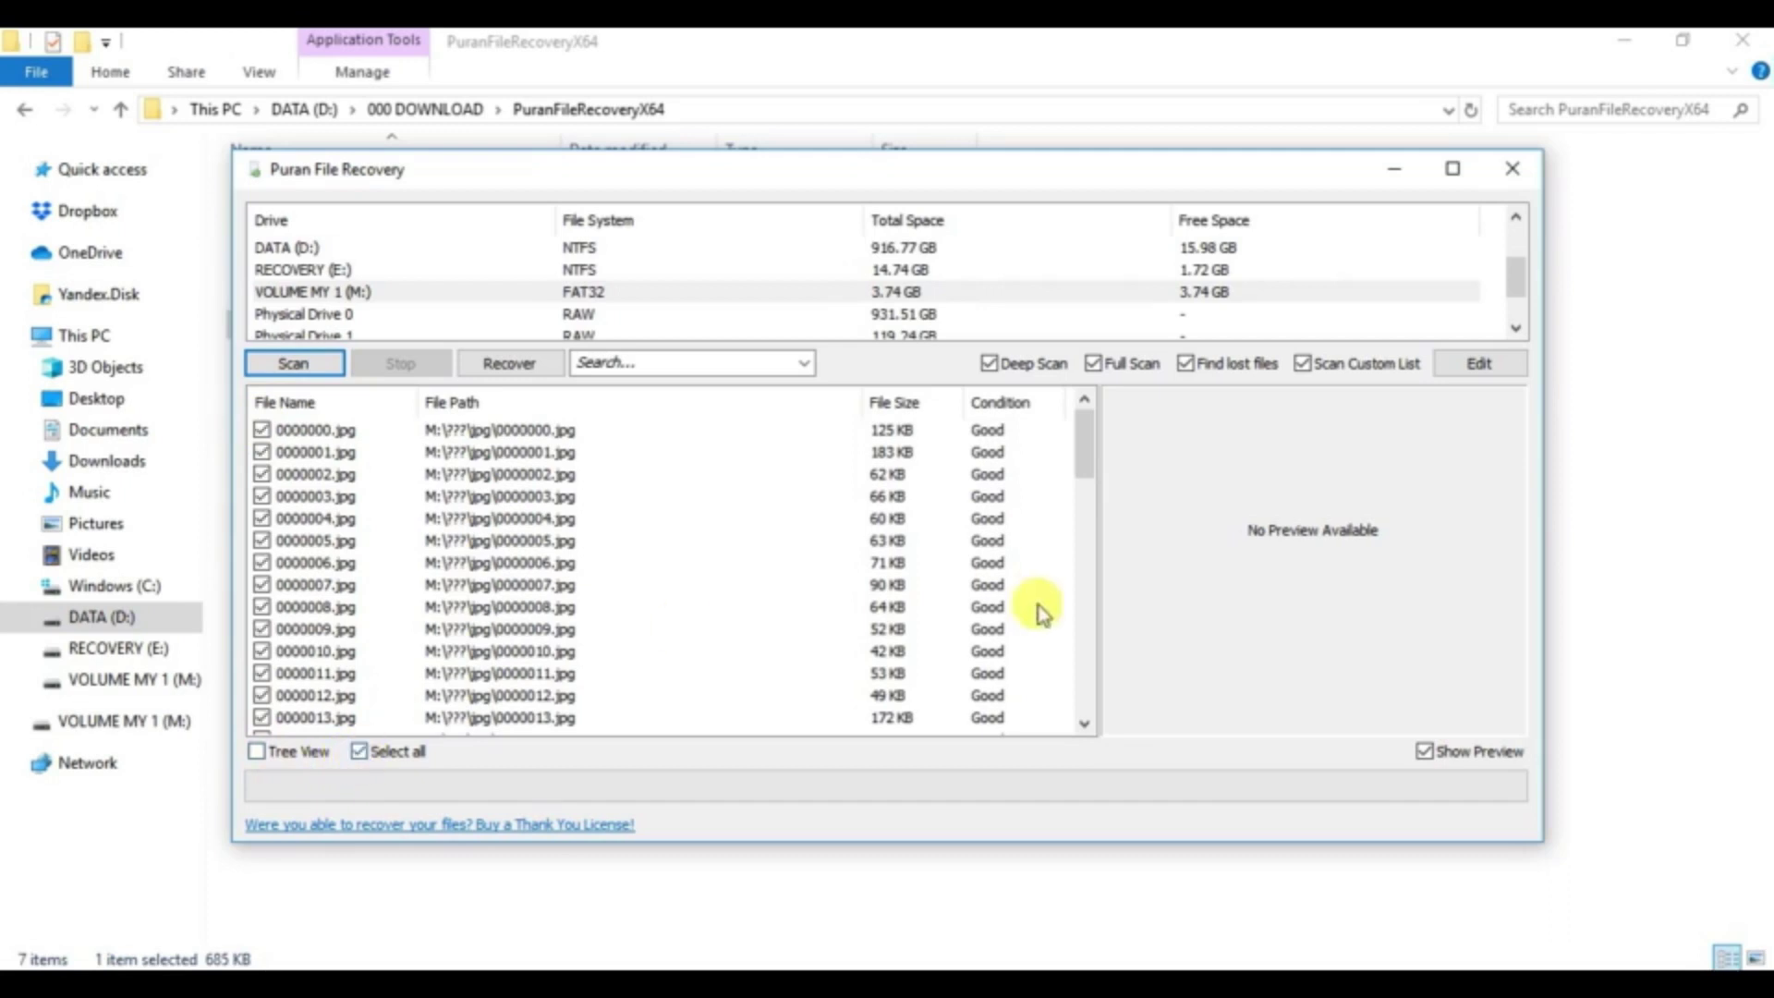
pyautogui.scroll(-2, 1088, 693)
pyautogui.scroll(-3, 1091, 694)
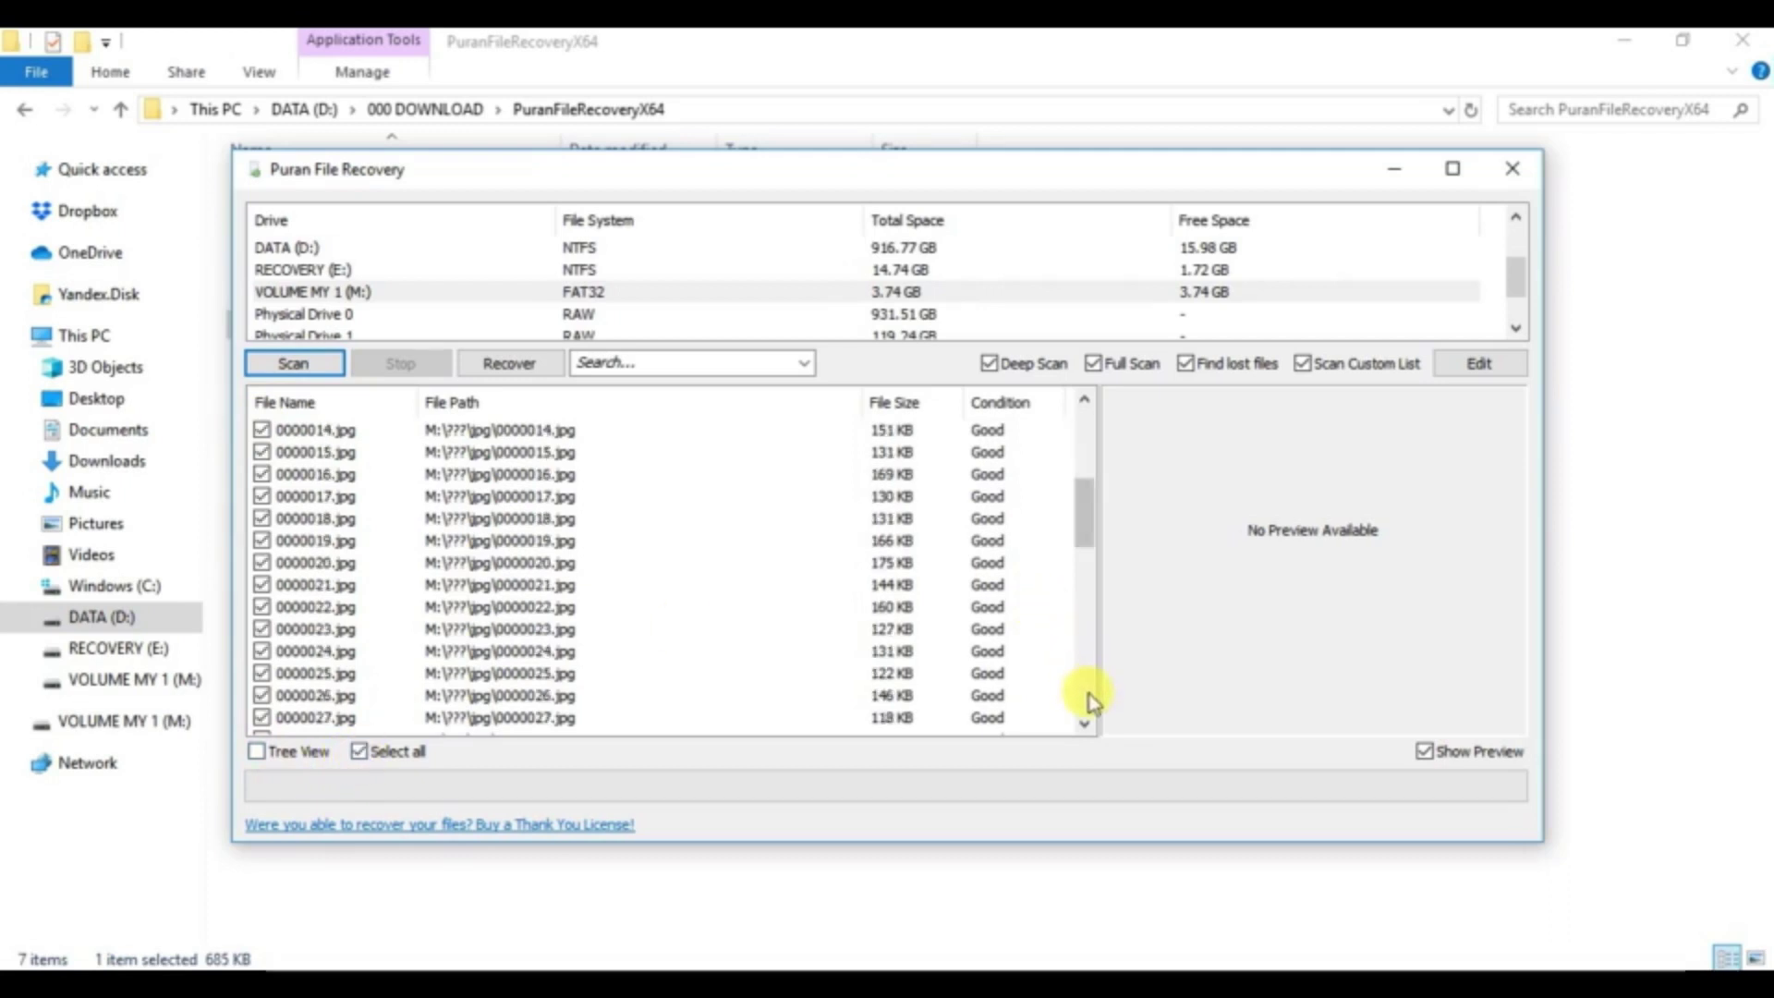
# Step: Recover all the selected files with Just Recover into the Recovery Puran folder on the Desktop and dismiss the completion notice
pyautogui.scroll(-11, 1091, 697)
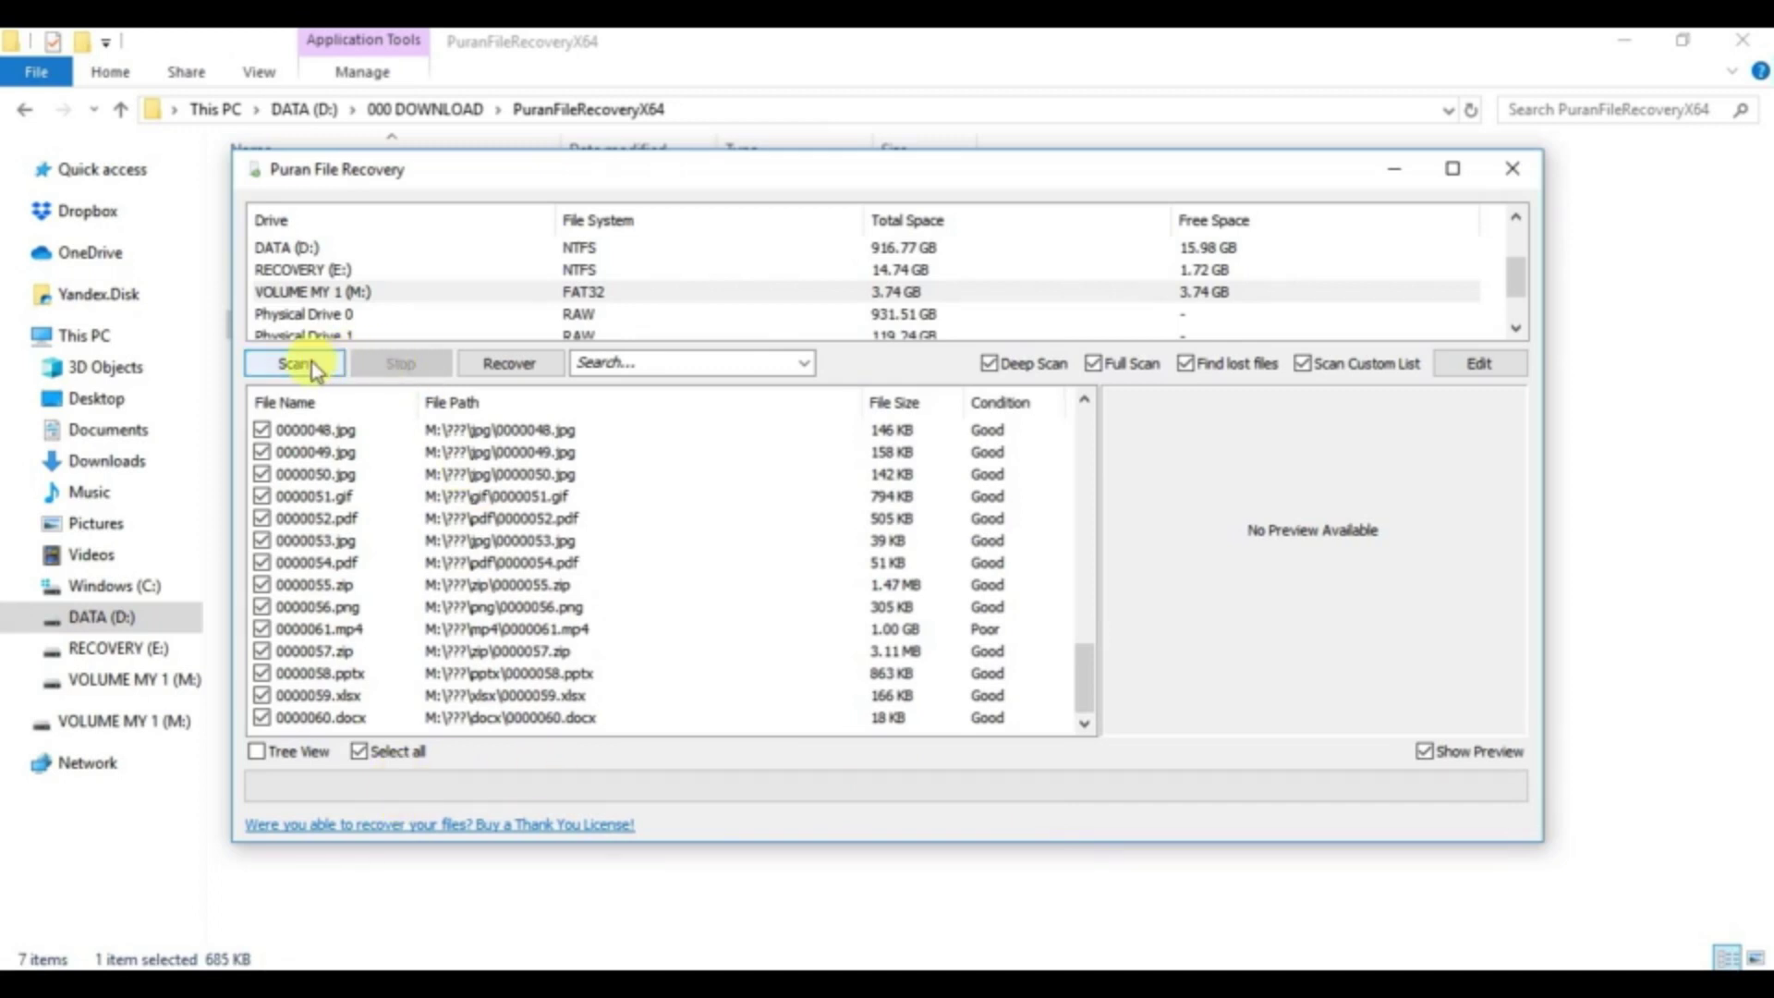
pyautogui.click(512, 364)
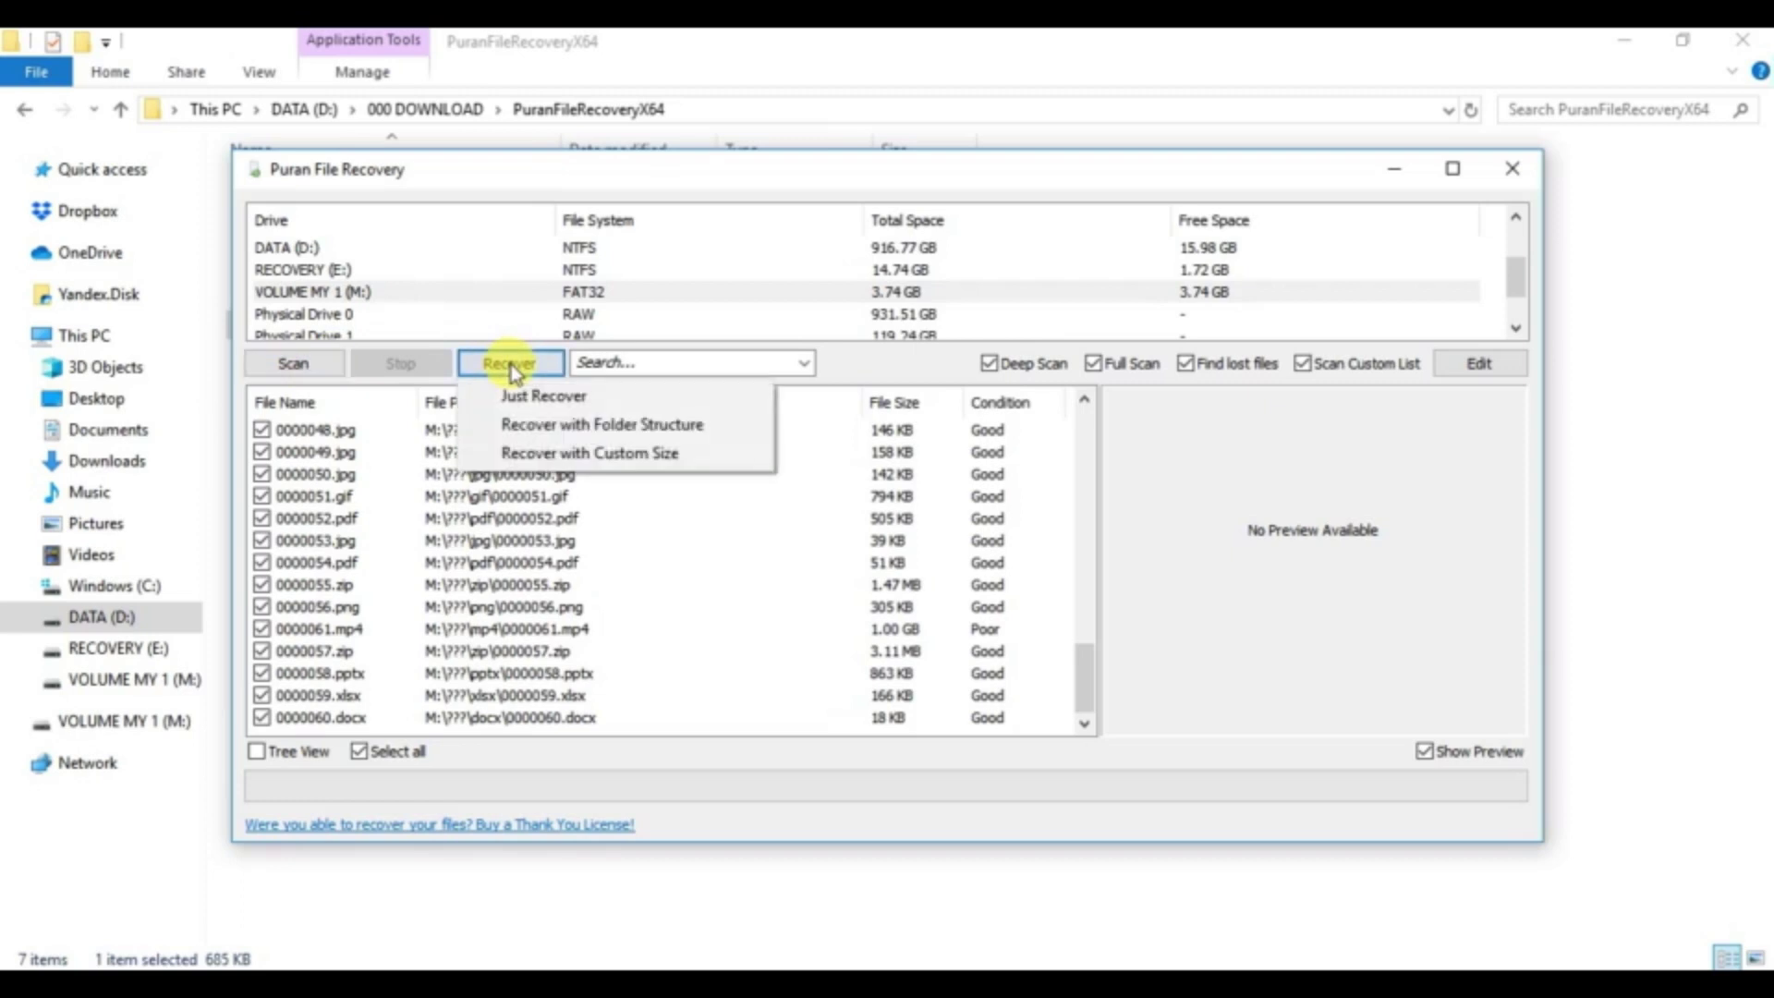
pyautogui.click(557, 397)
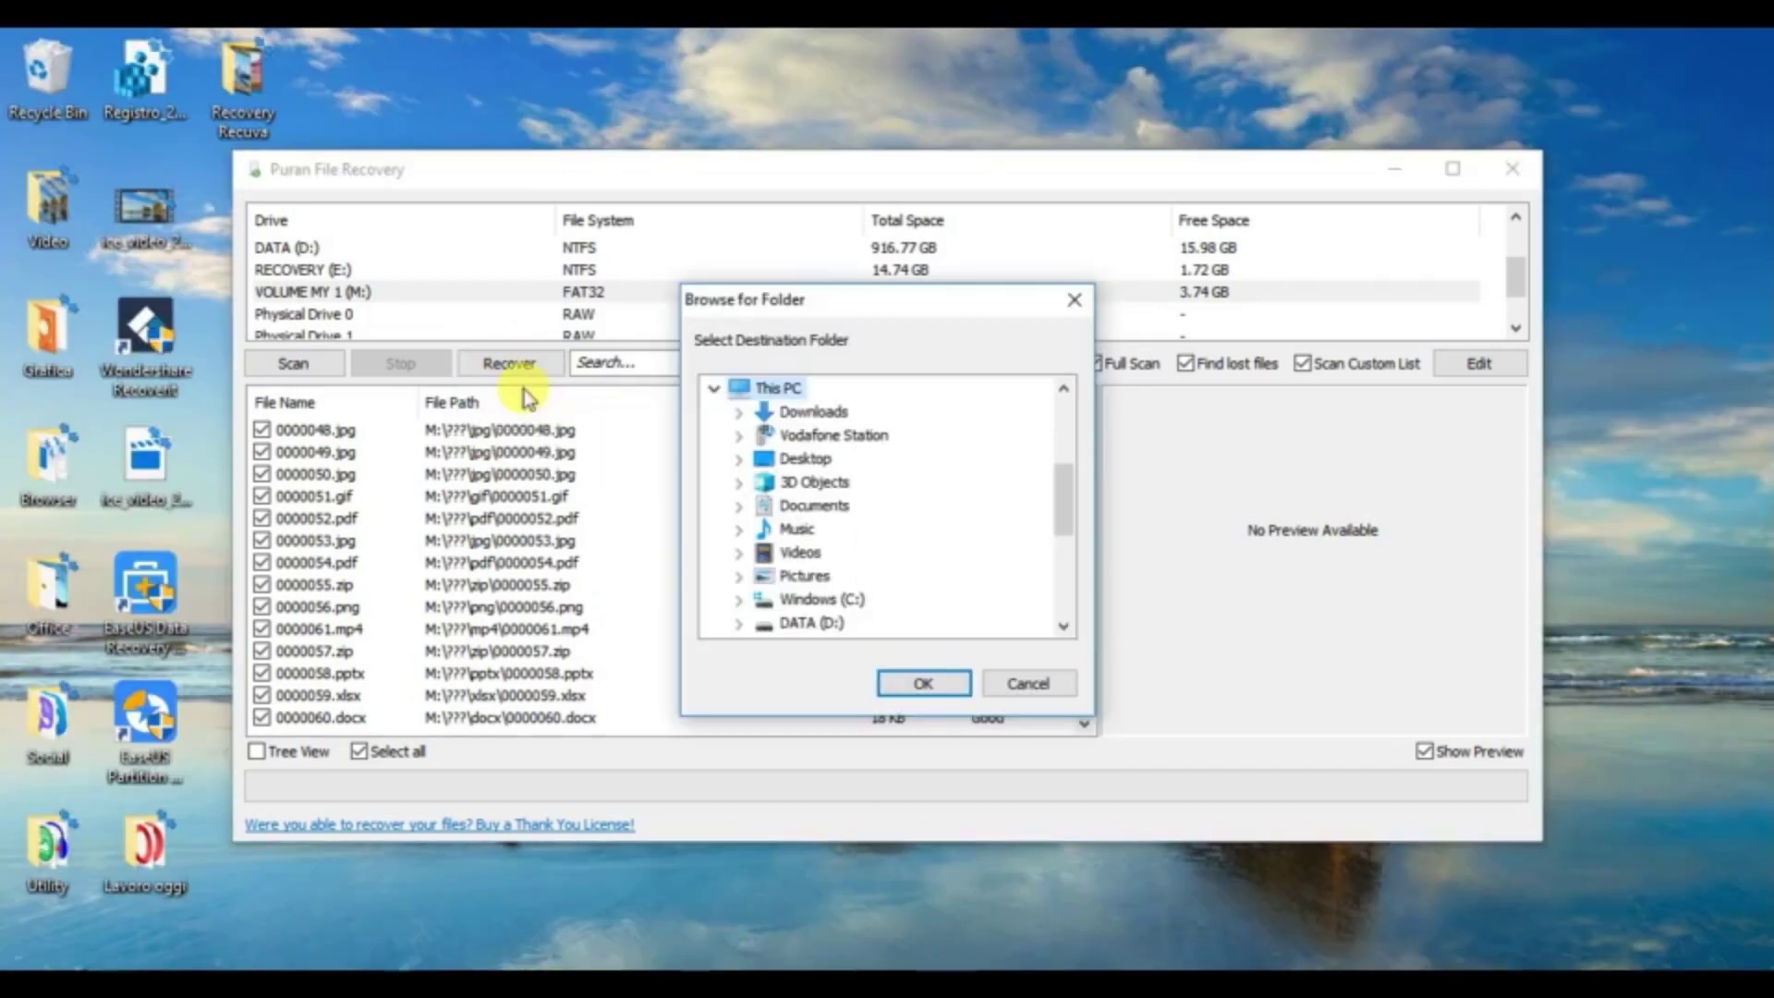
pyautogui.click(740, 460)
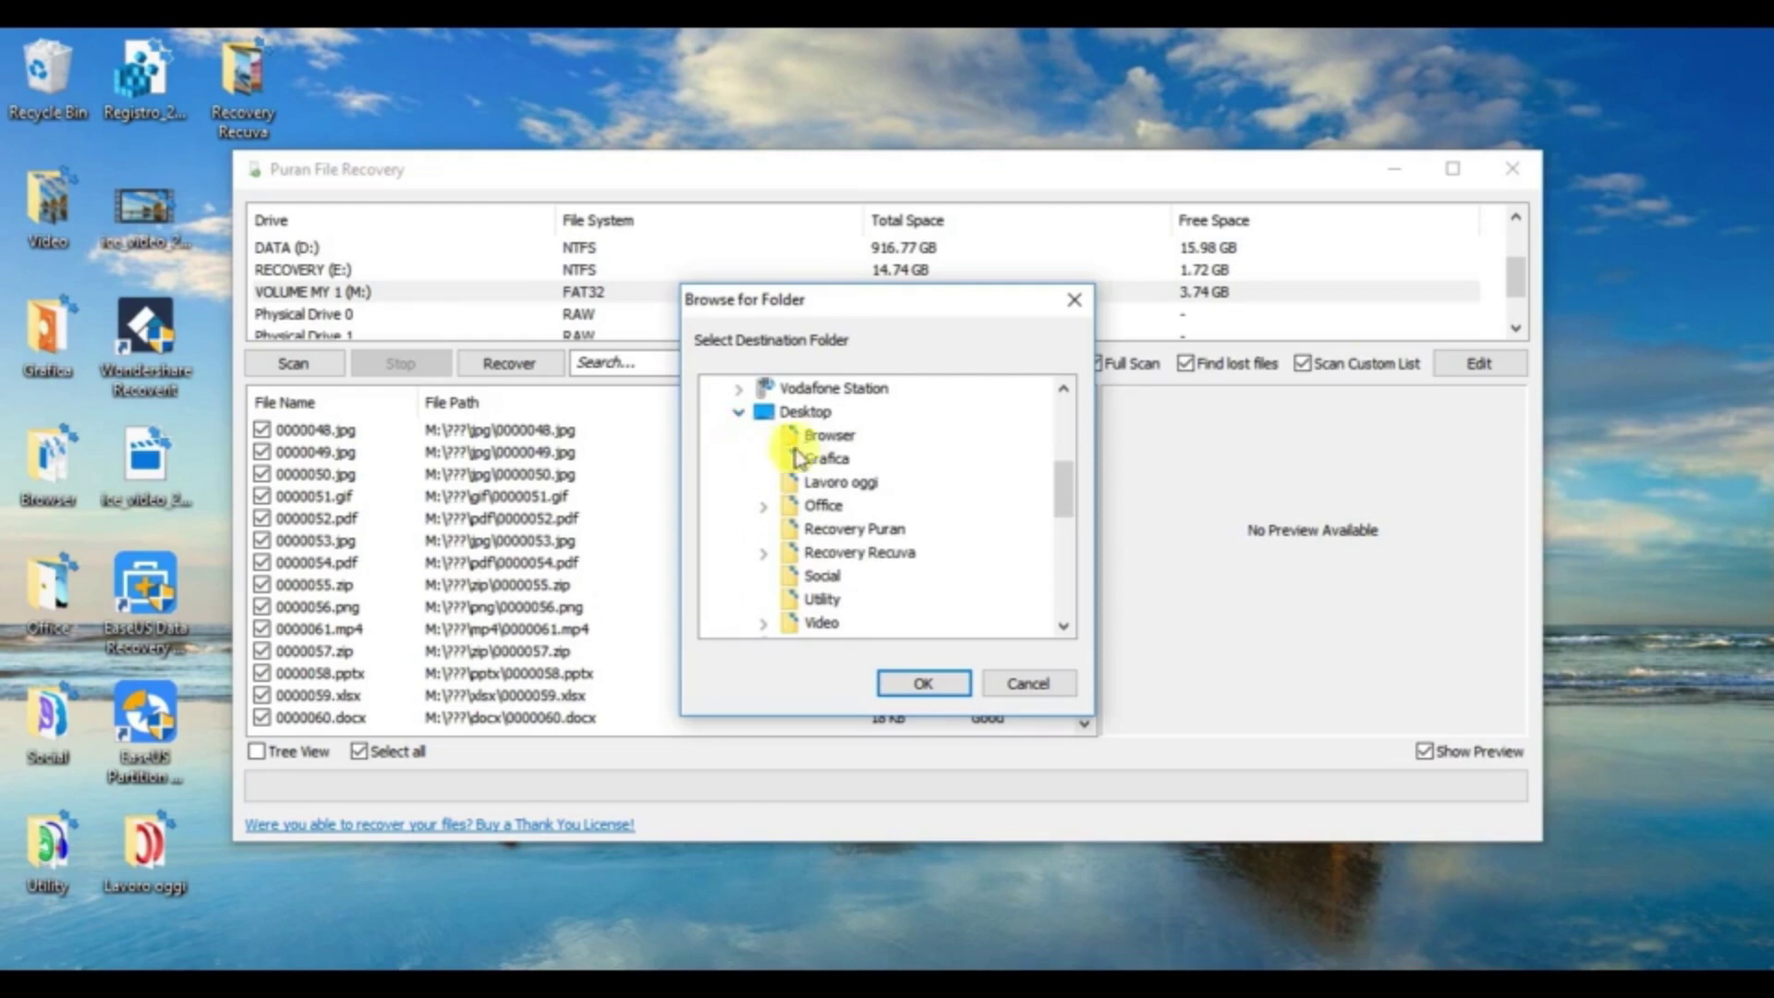
pyautogui.click(869, 534)
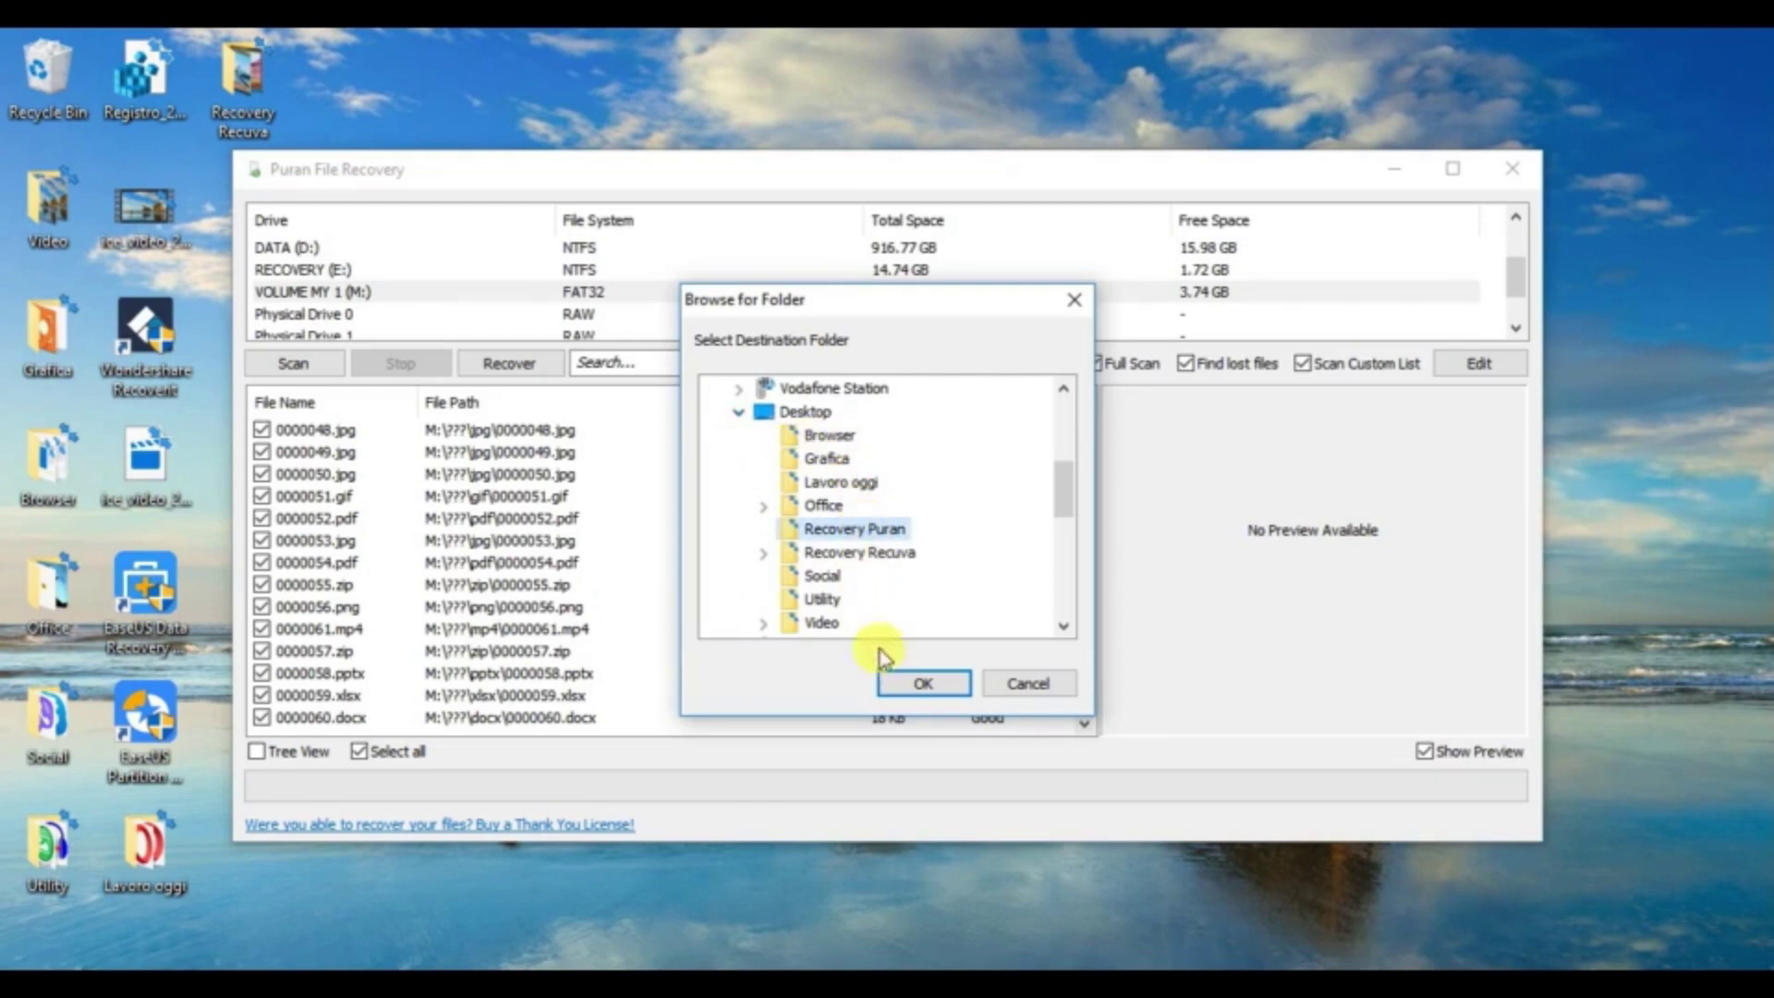
pyautogui.click(921, 685)
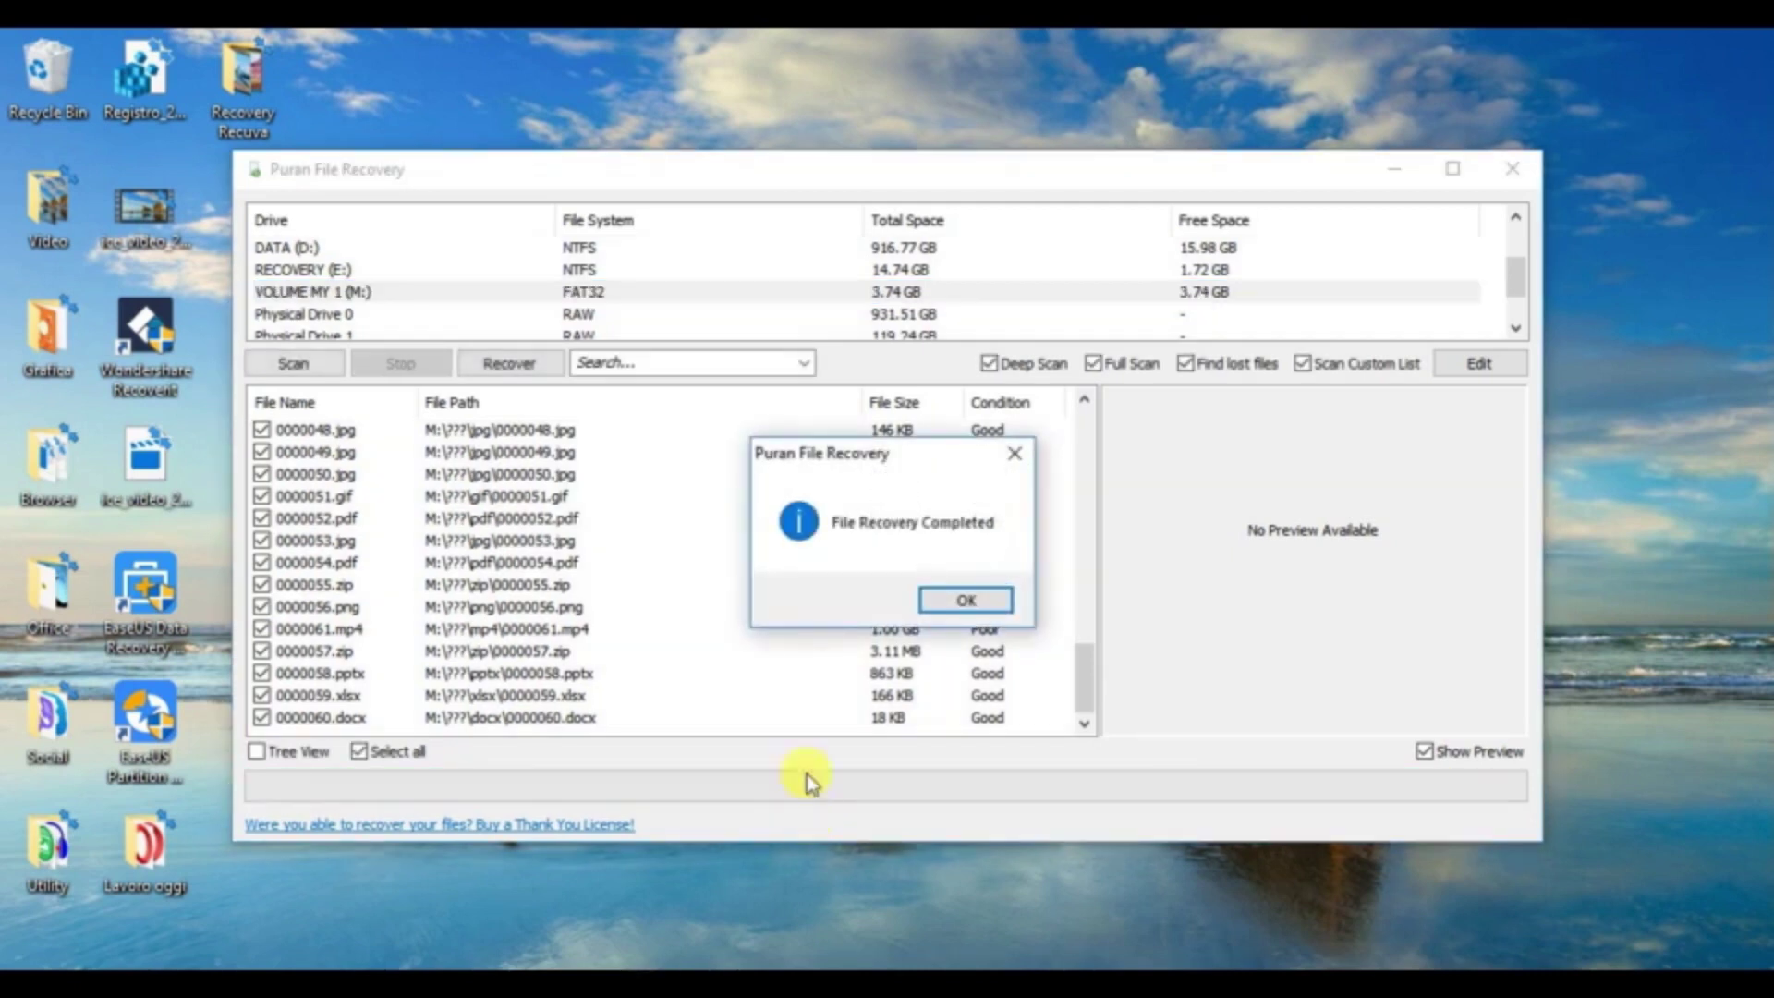
pyautogui.click(952, 601)
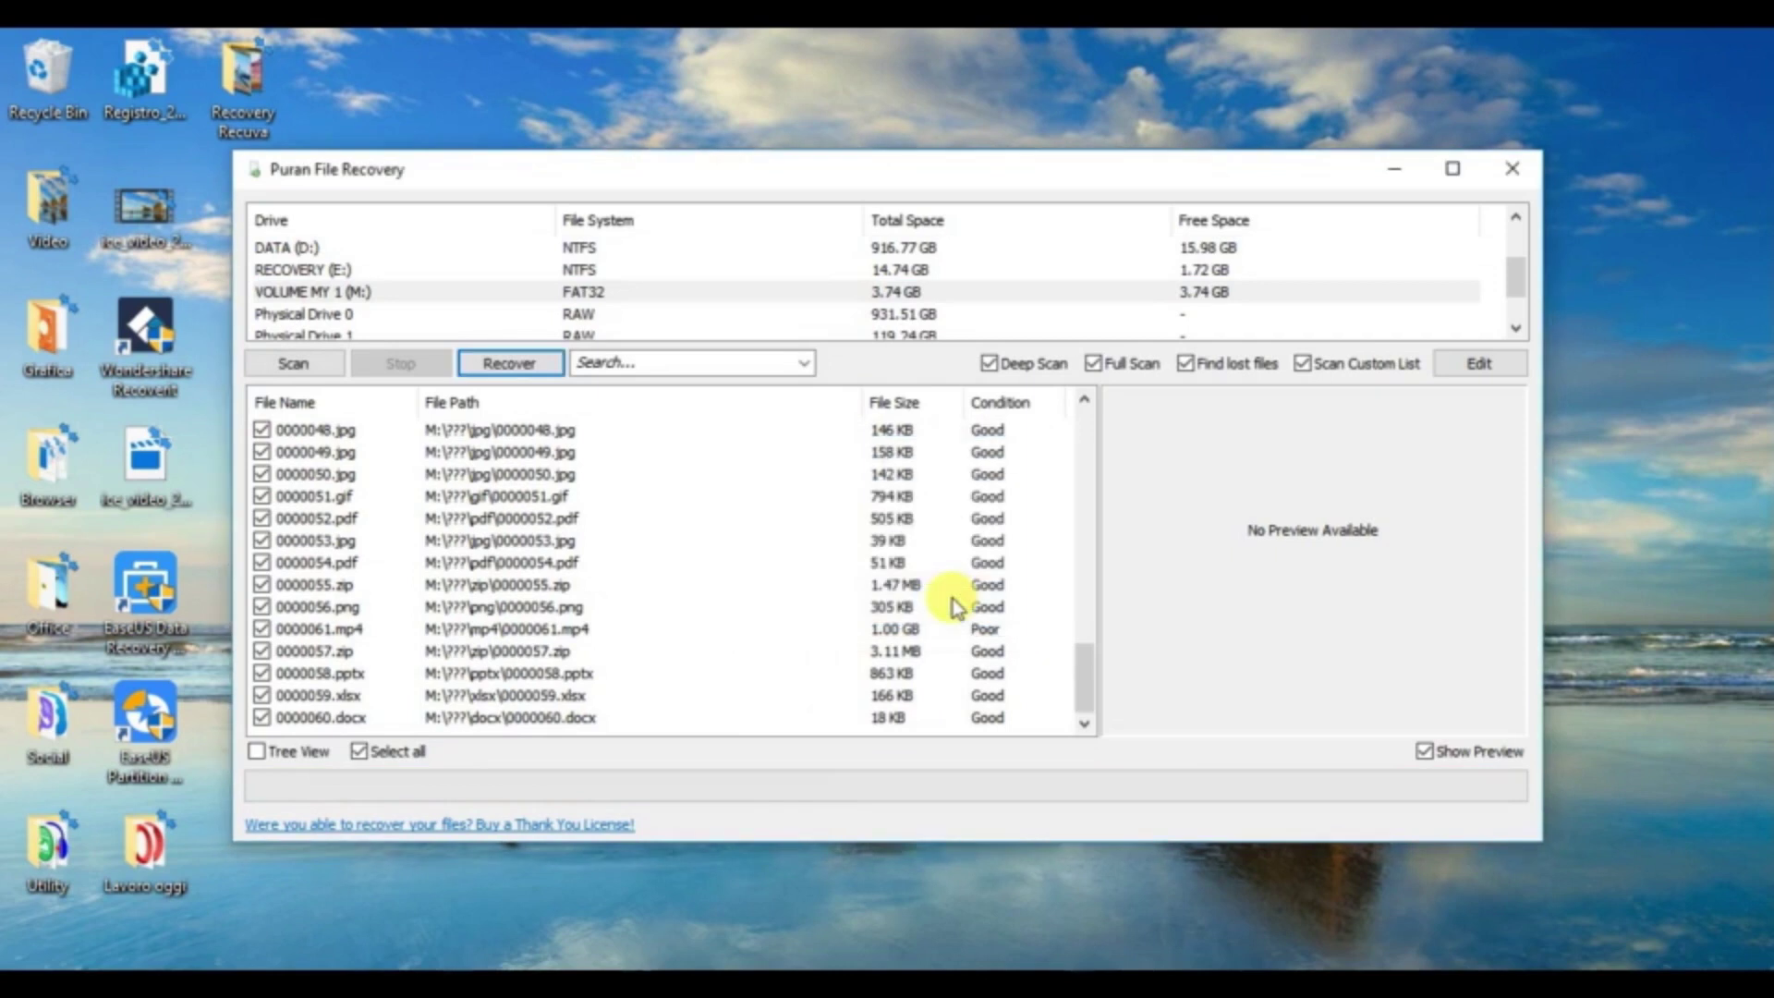
# Step: Minimize the recovery window, open the Recovery Puran folder on the desktop and look through the recovered files
pyautogui.click(1022, 879)
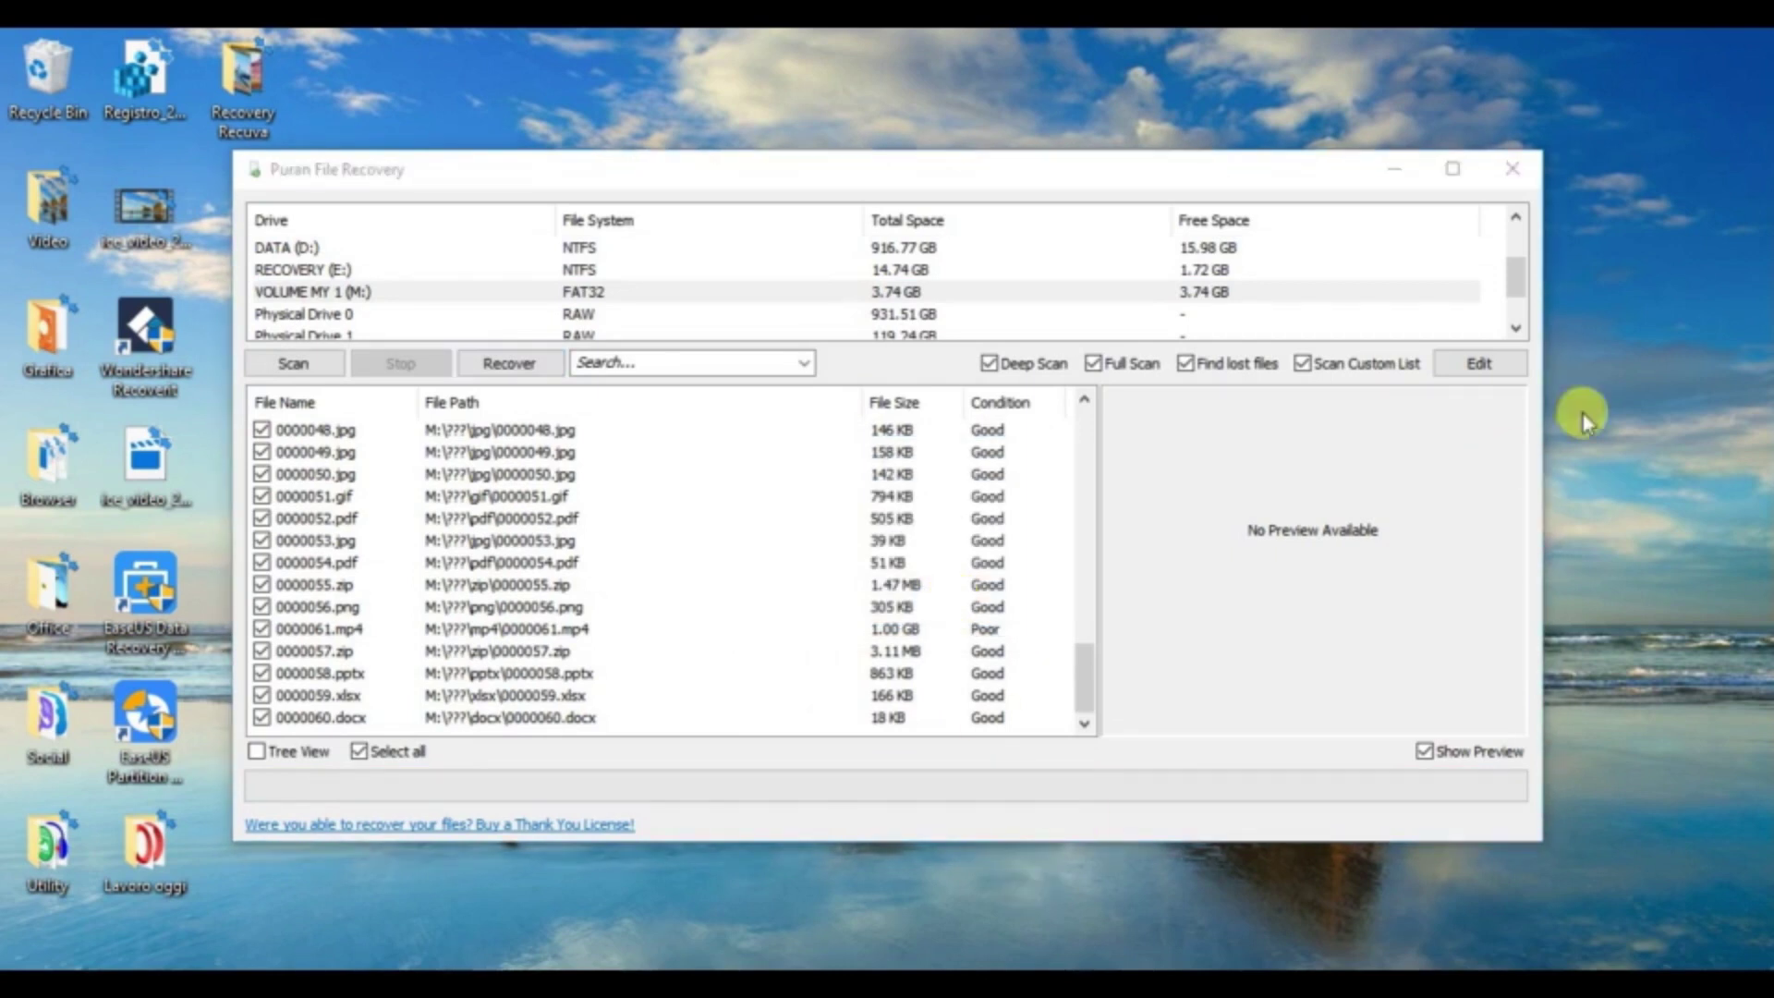
pyautogui.click(1394, 168)
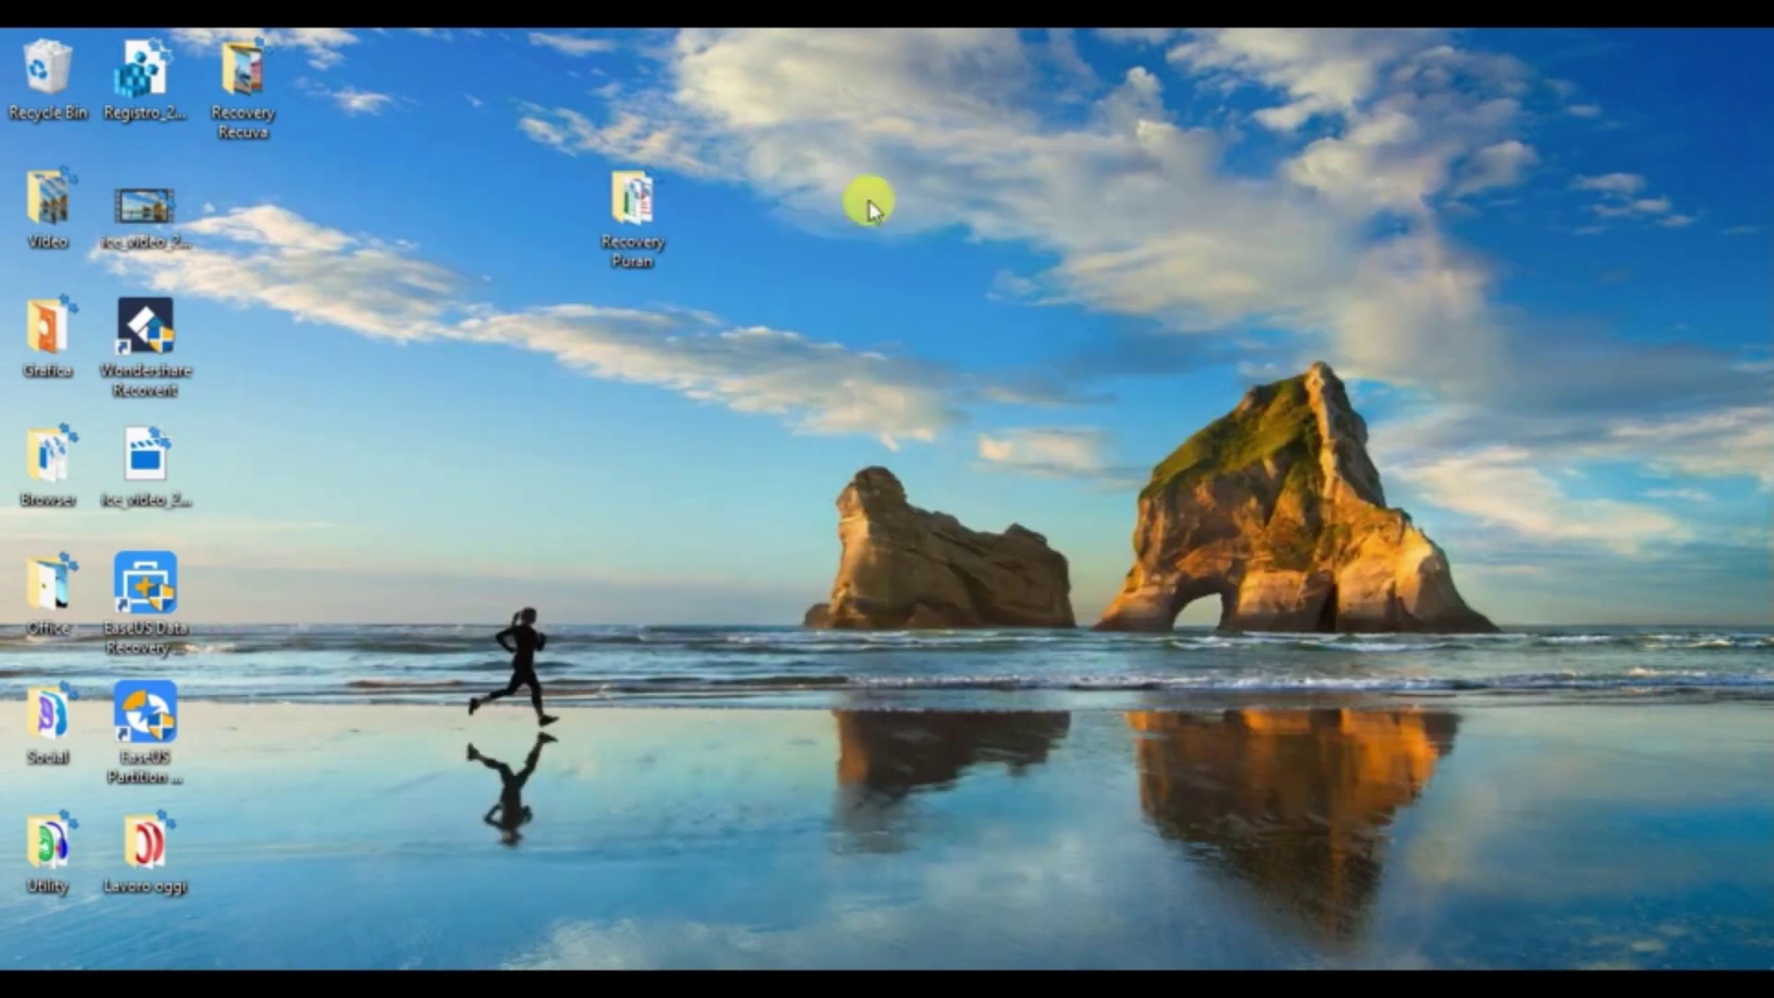
pyautogui.doubleClick(615, 181)
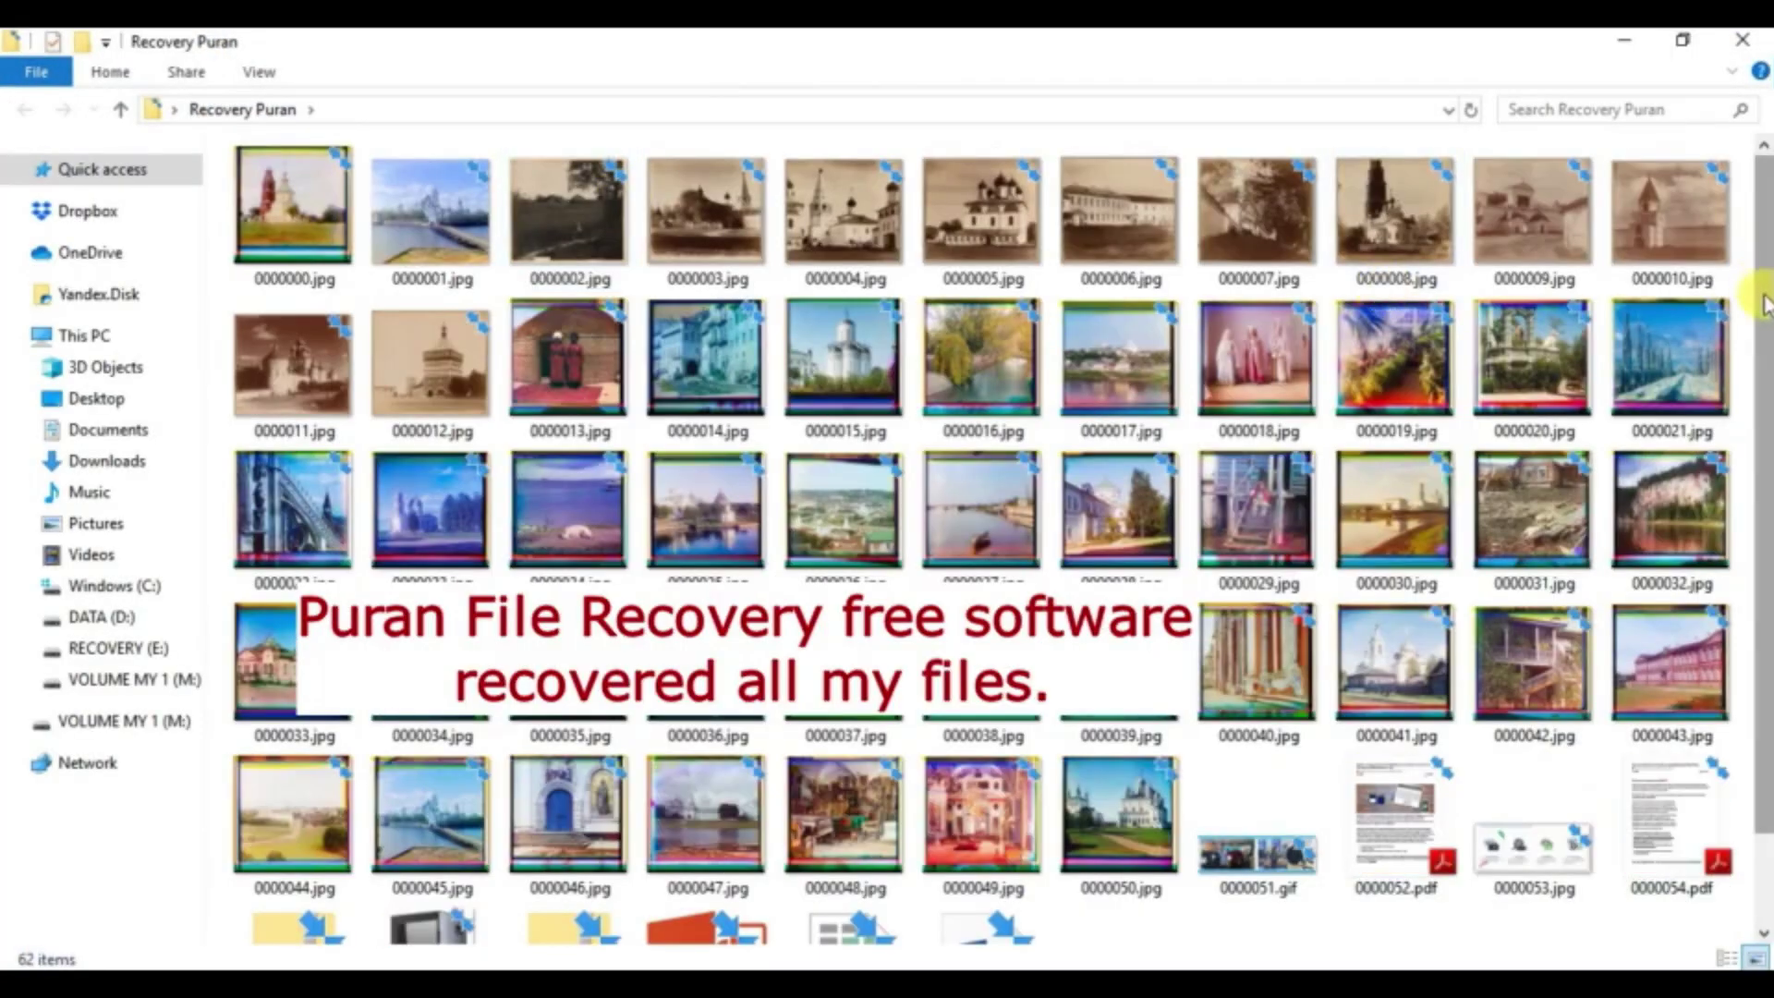
pyautogui.moveTo(1763, 305); pyautogui.dragTo(1764, 489)
pyautogui.scroll(3, 1764, 485)
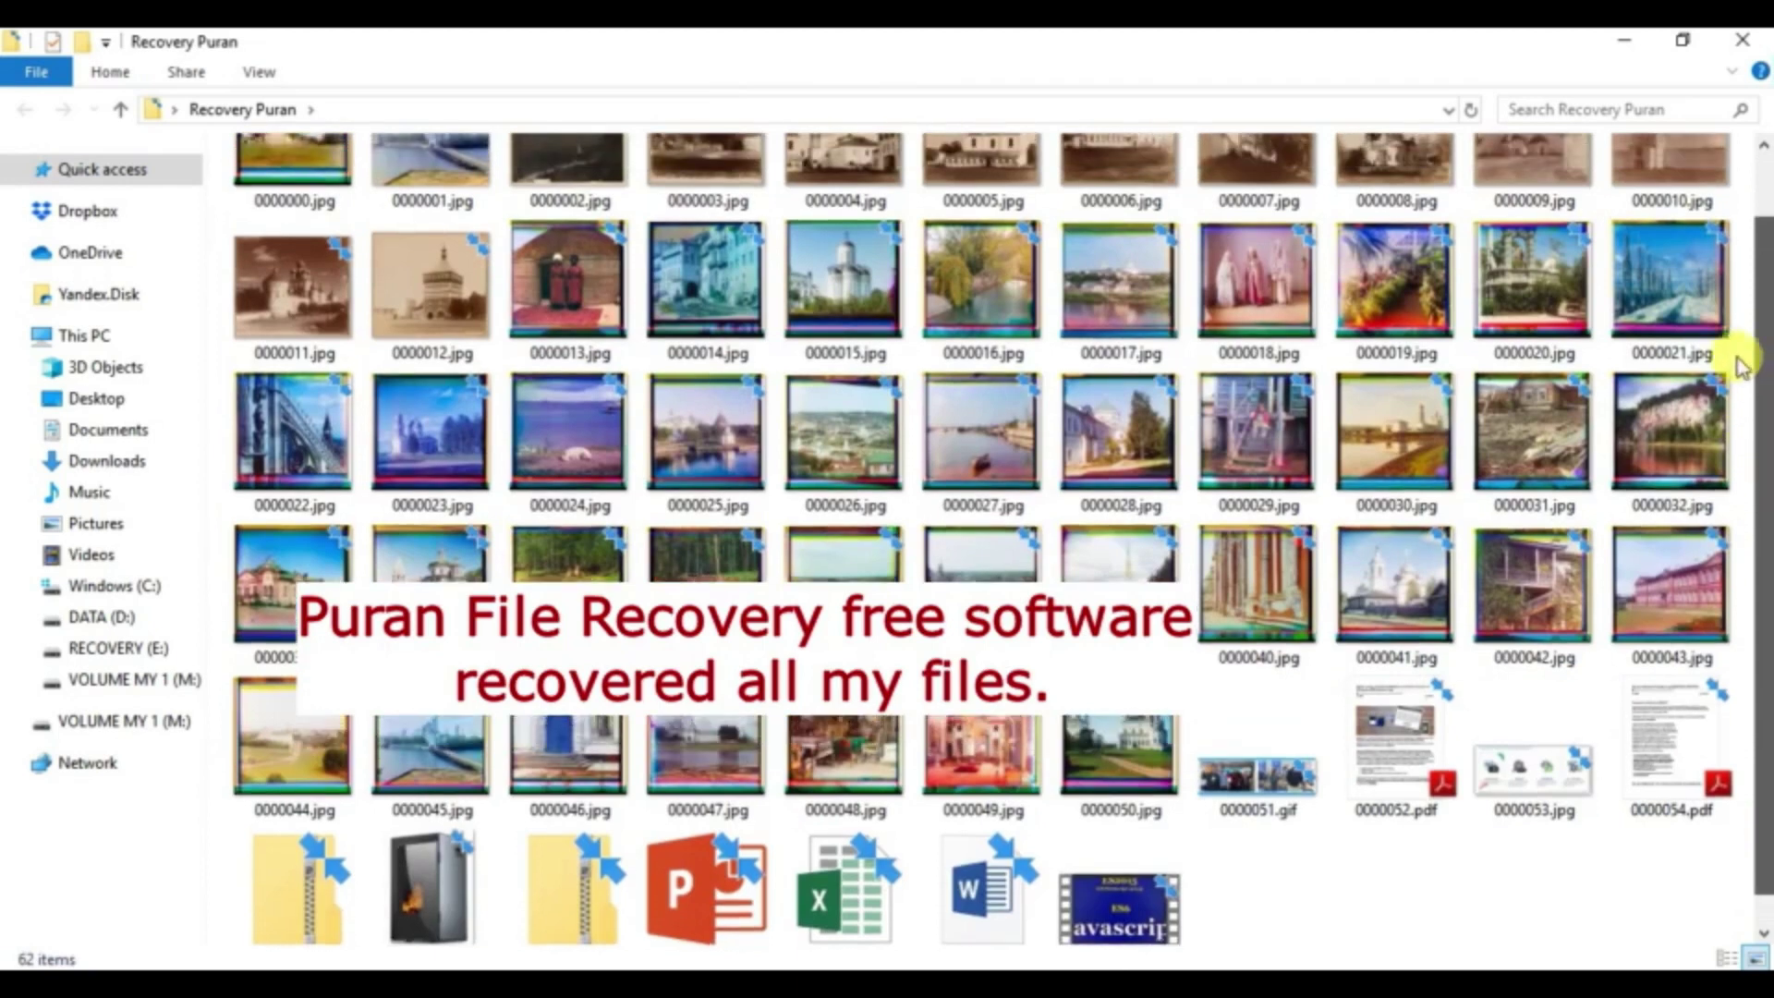